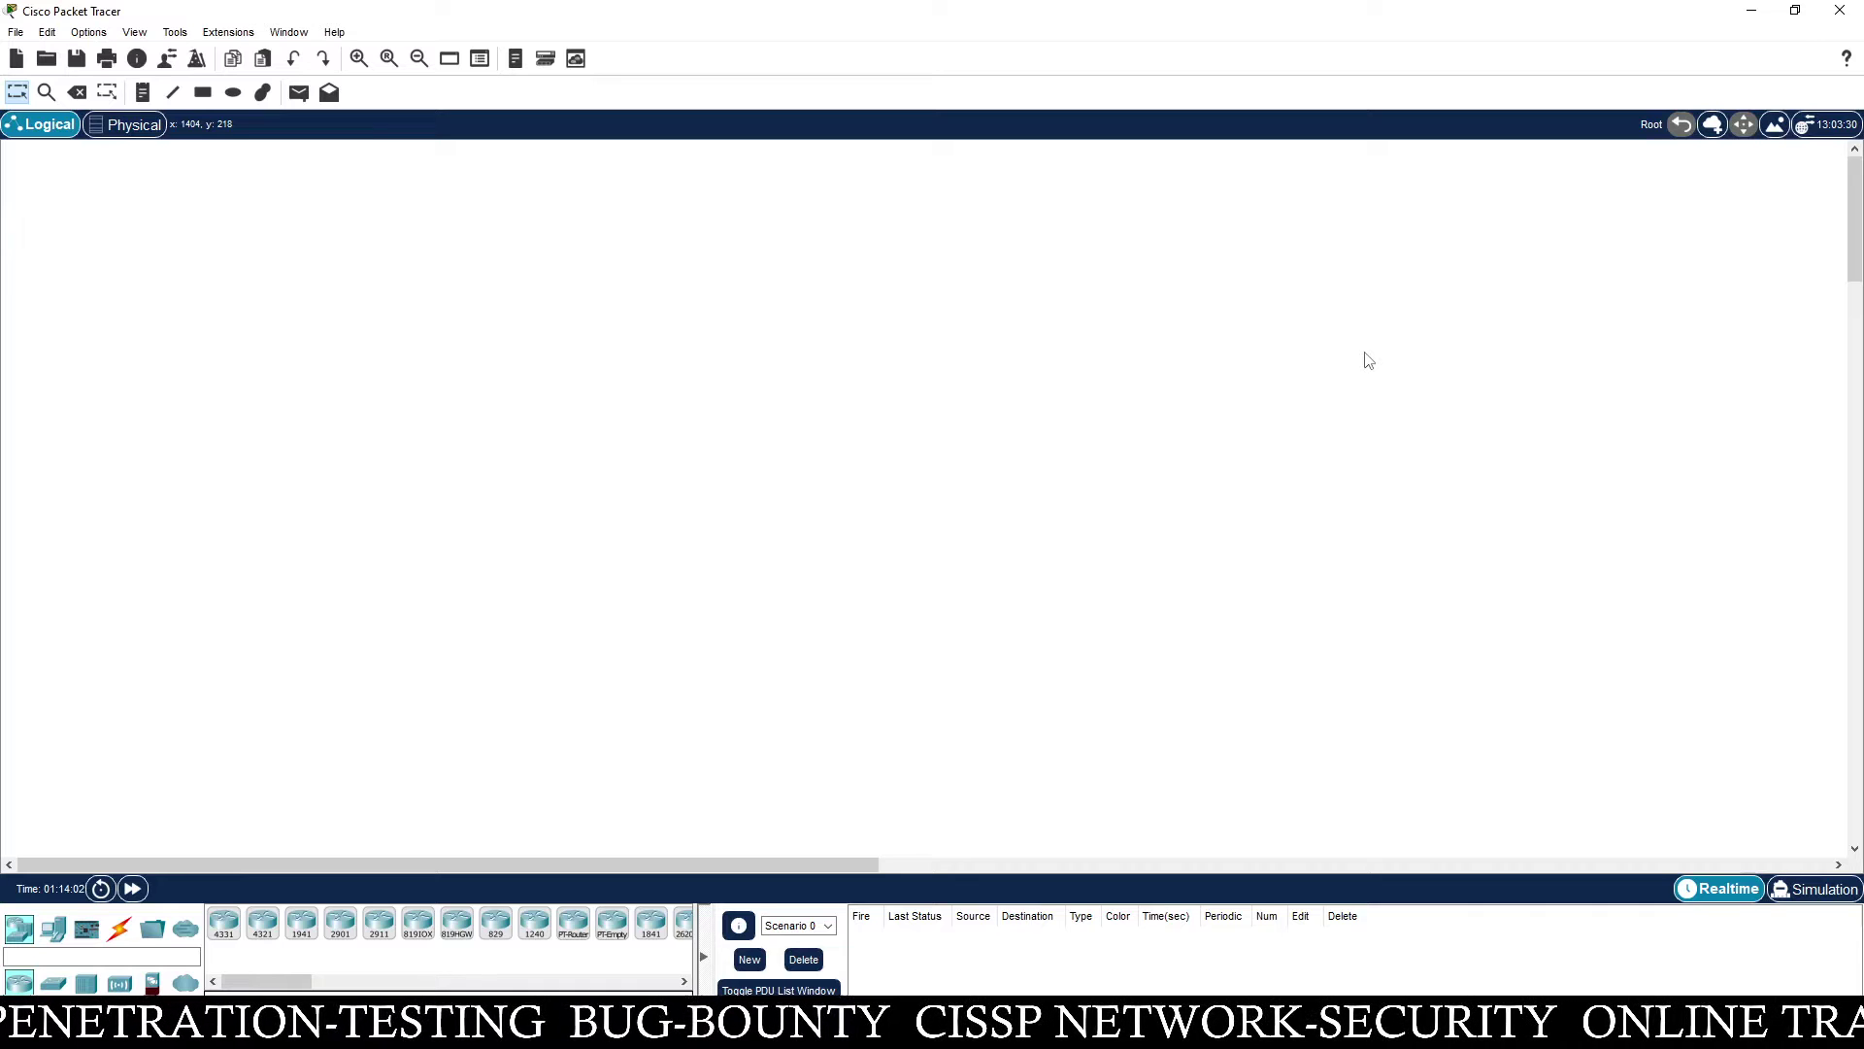
Place an 1841 router in the upper middle of the workspace and three PCs in a column to its left
left_click(651, 923)
left_click(651, 329)
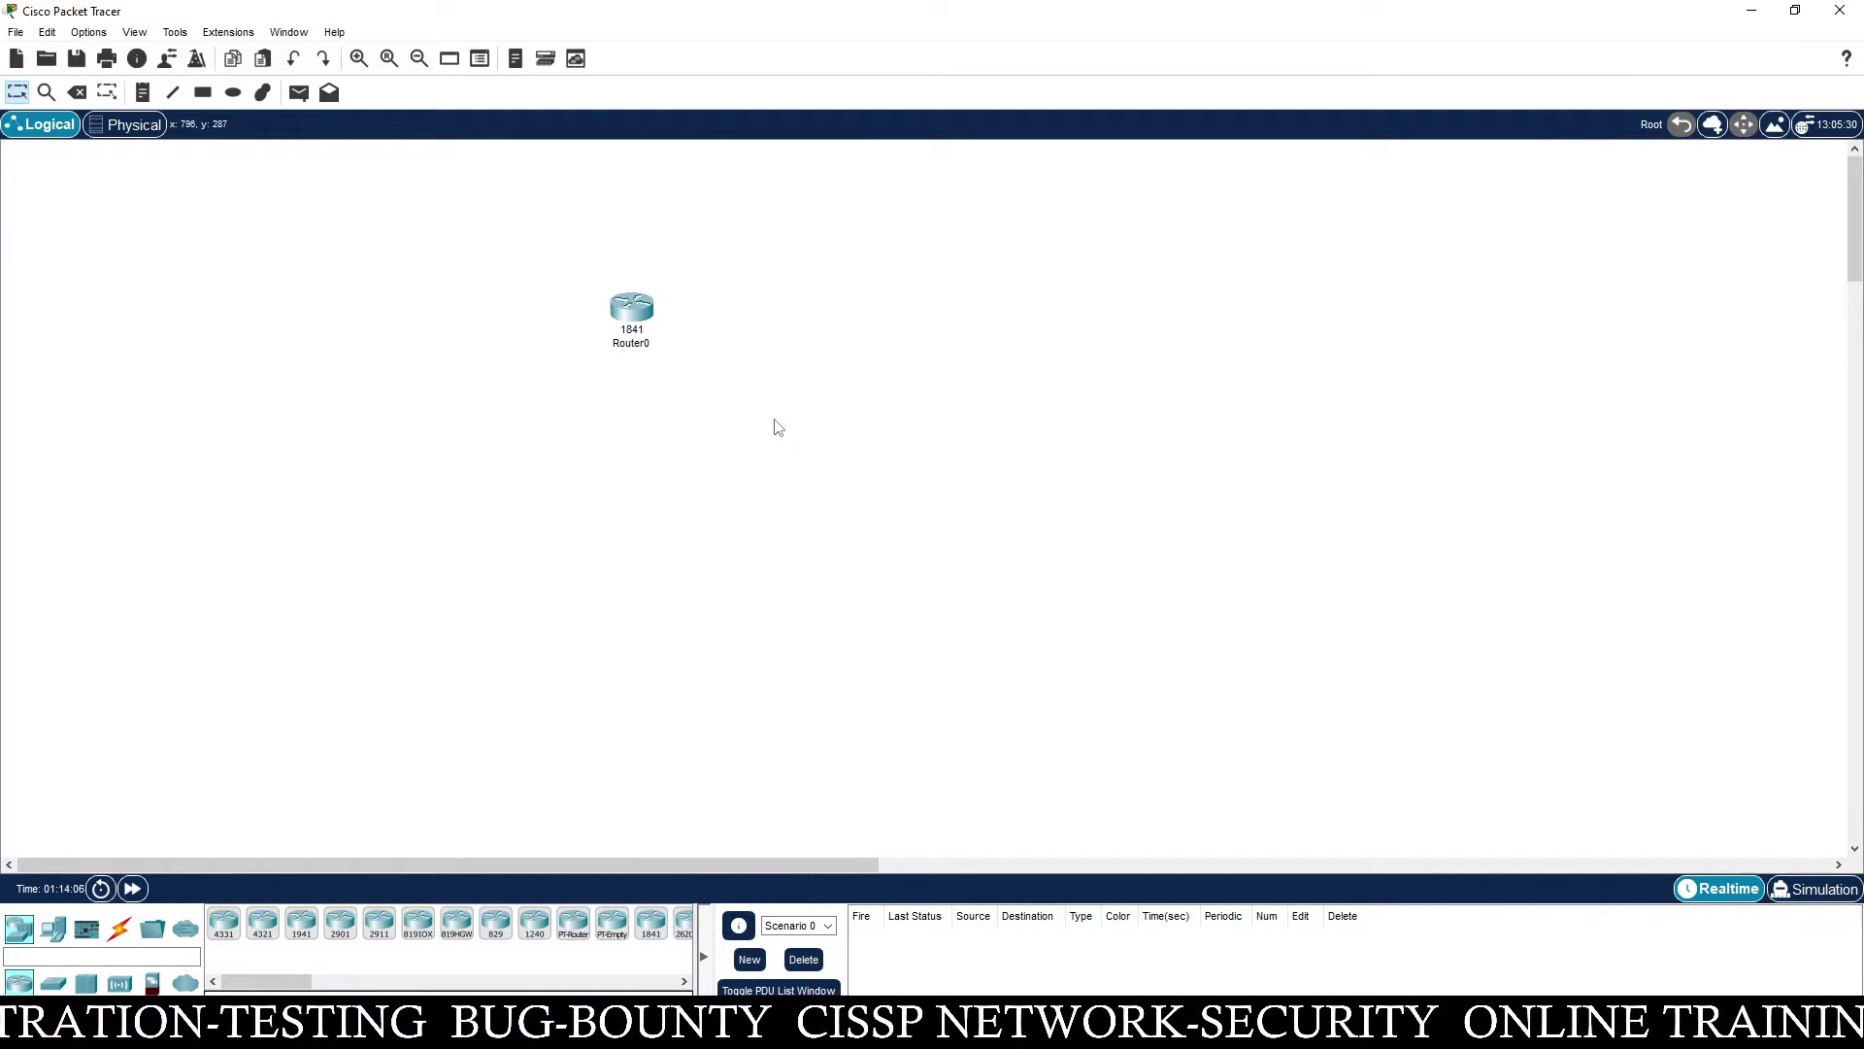
left_click_drag(54, 929, 200, 609)
left_click(200, 610)
left_click(54, 929)
left_click(177, 474)
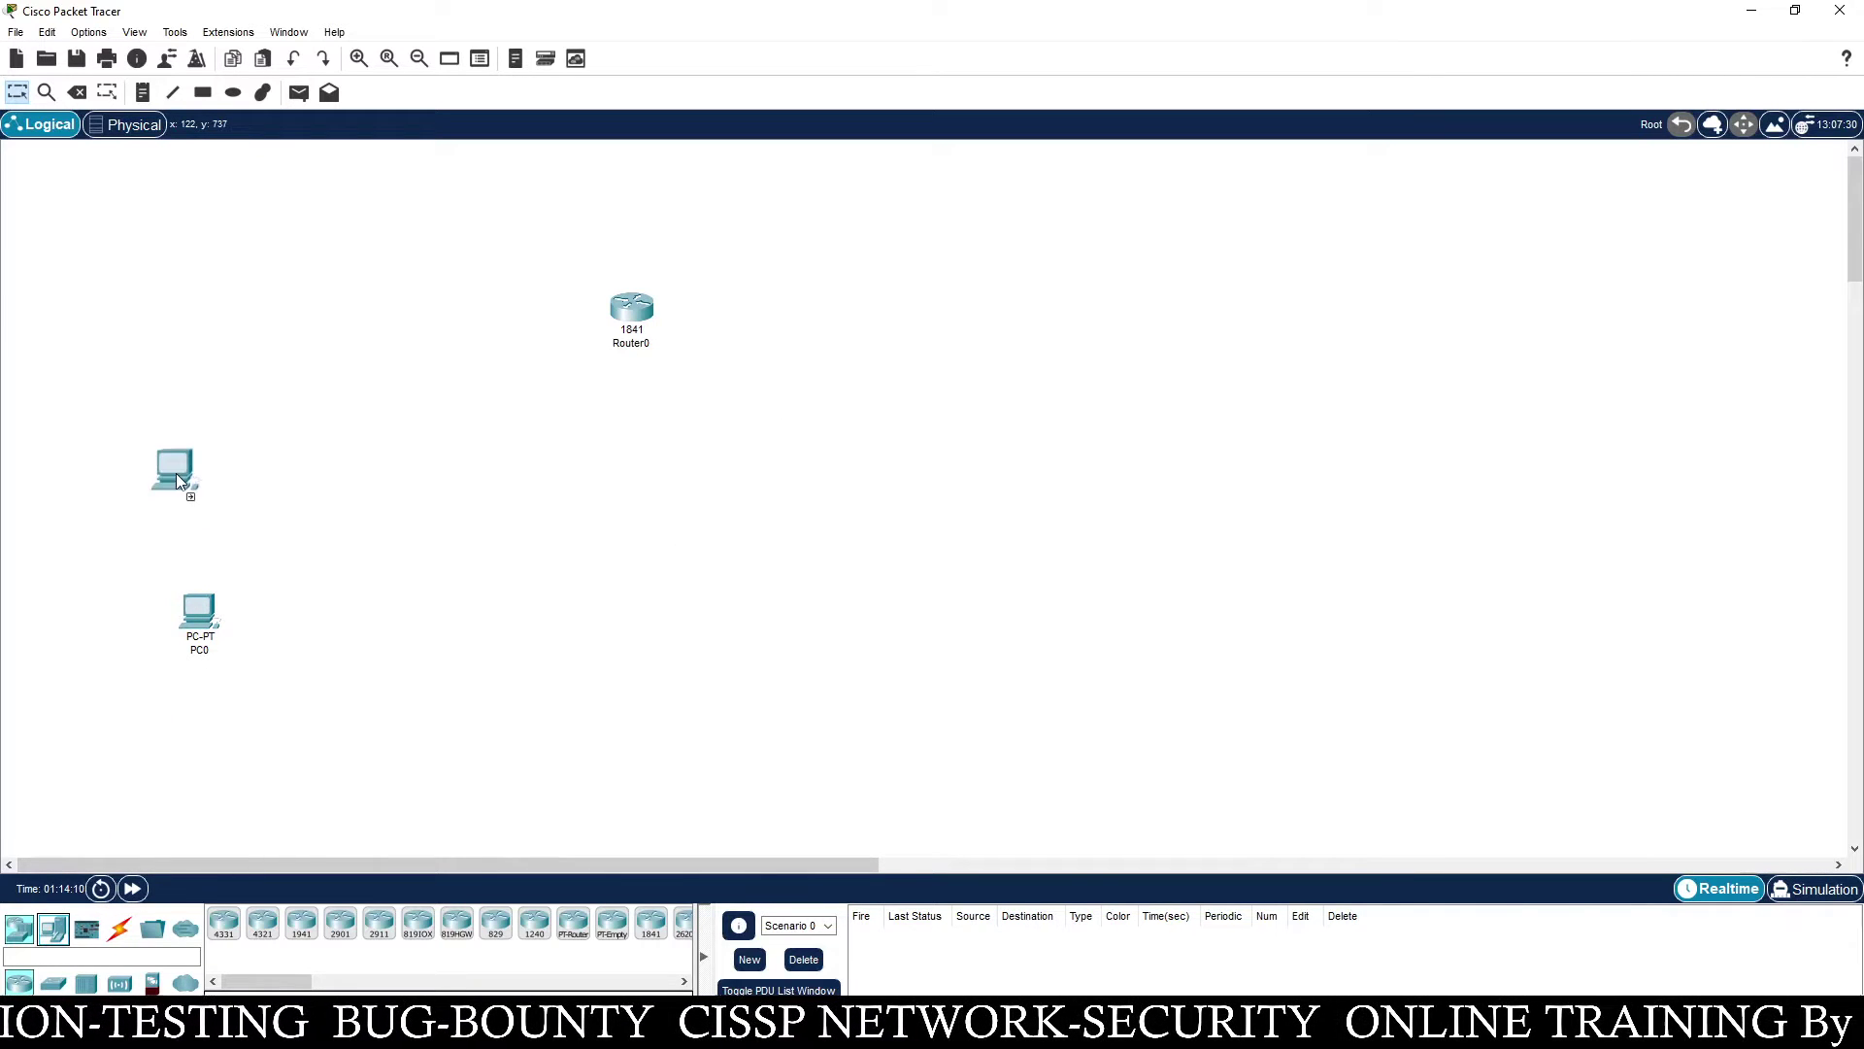
left_click(54, 930)
left_click(204, 355)
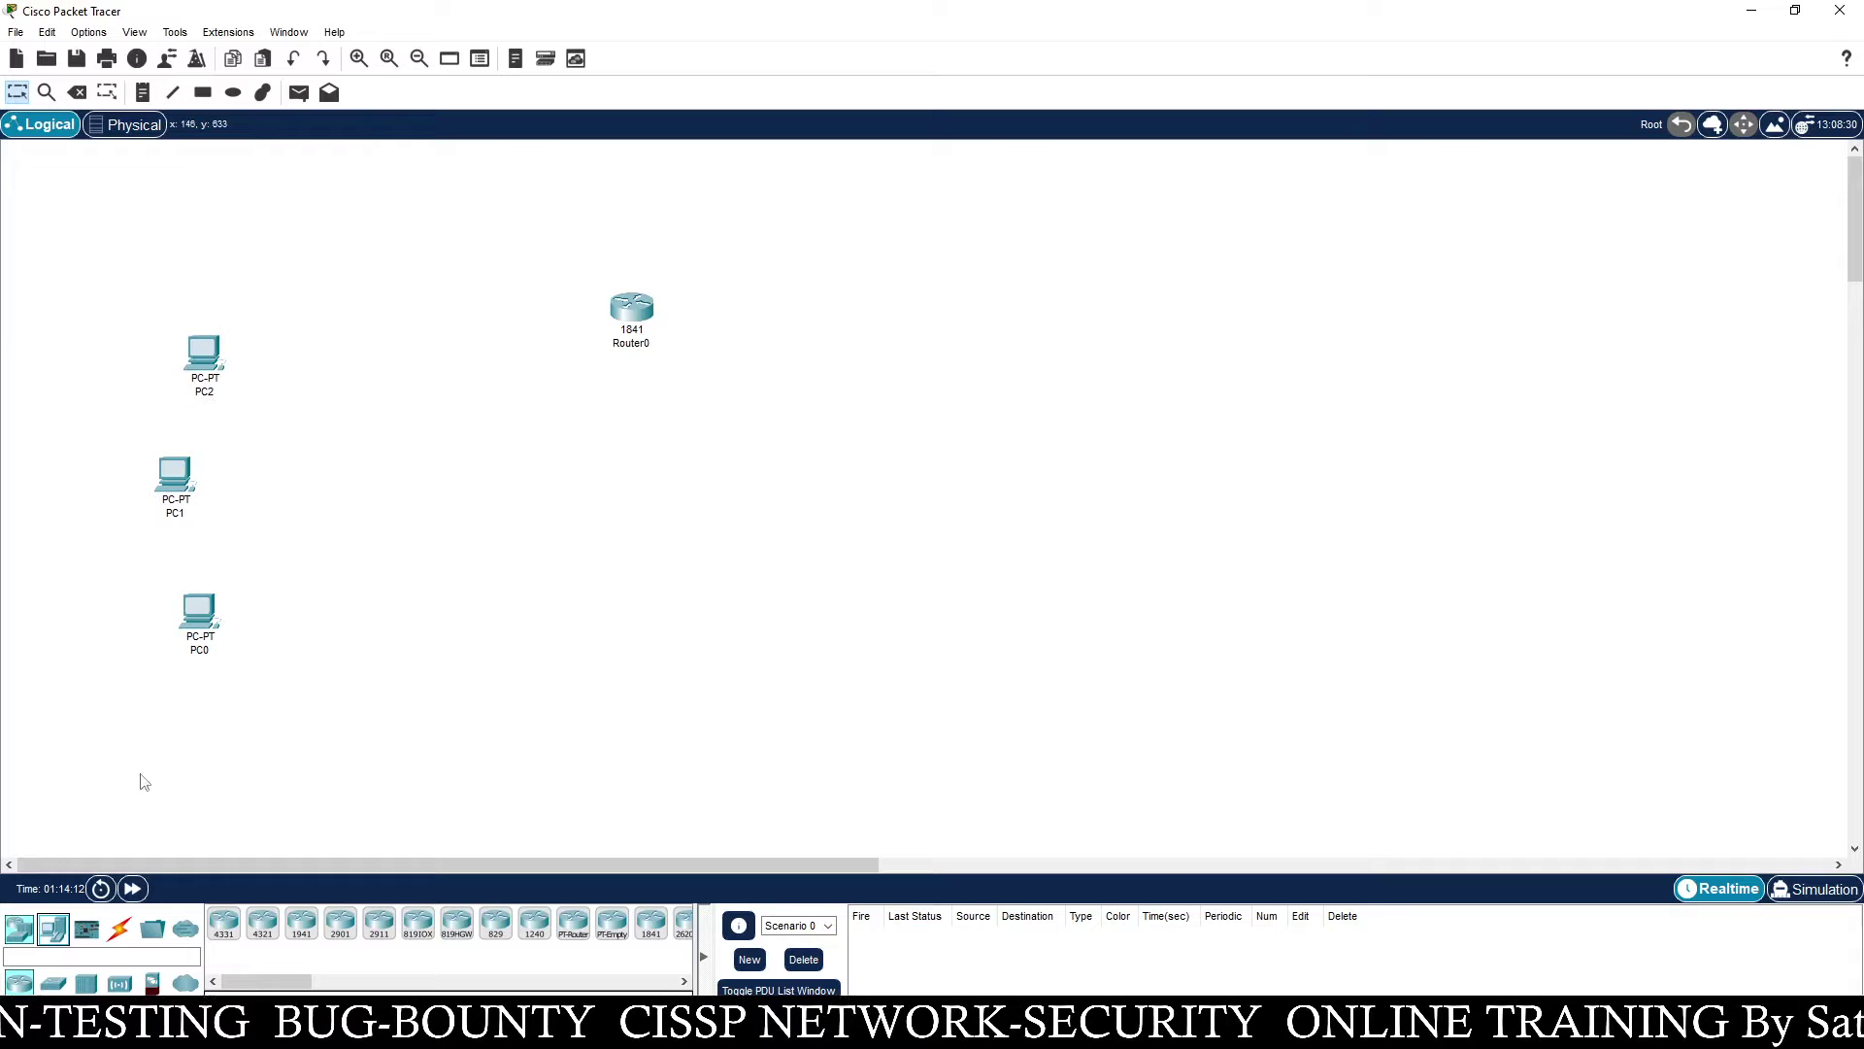
Add two 2960 switches, one between the PCs and the router and the other to the right of the router
left_click(20, 929)
left_click(54, 983)
left_click(334, 449)
left_click(53, 982)
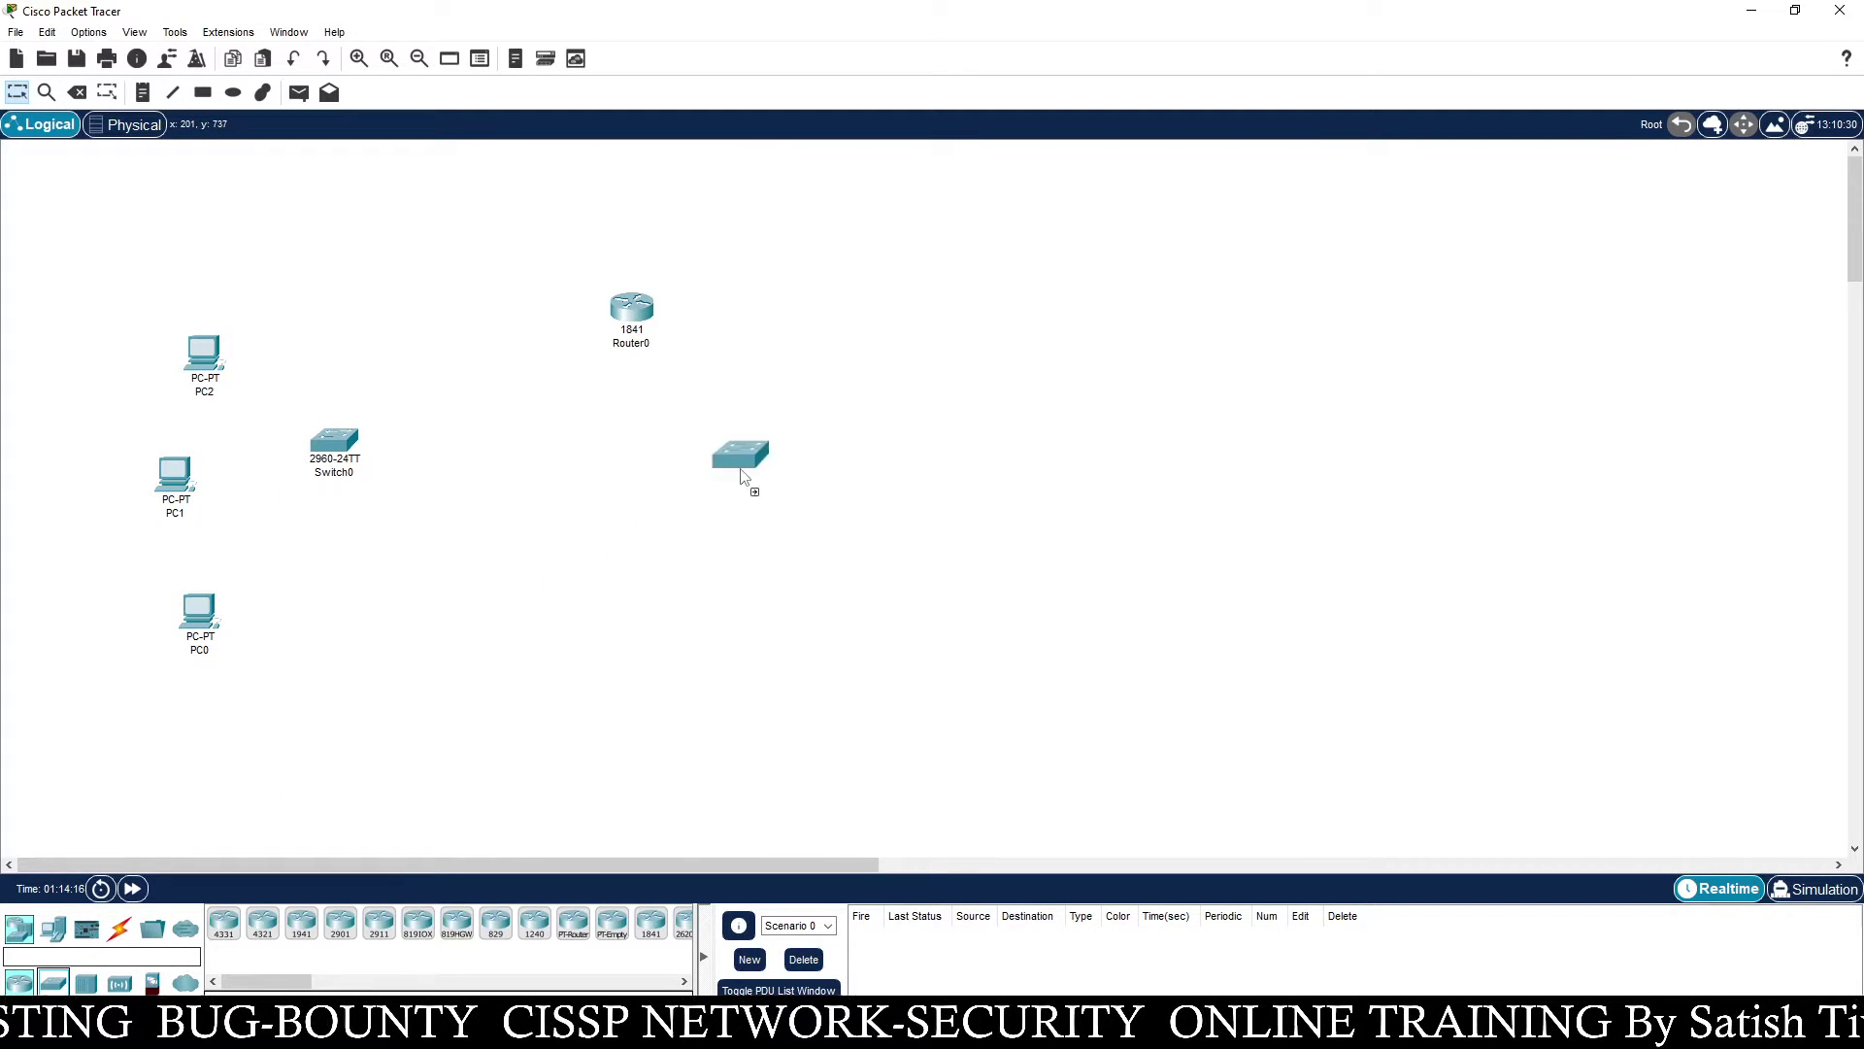
left_click(814, 384)
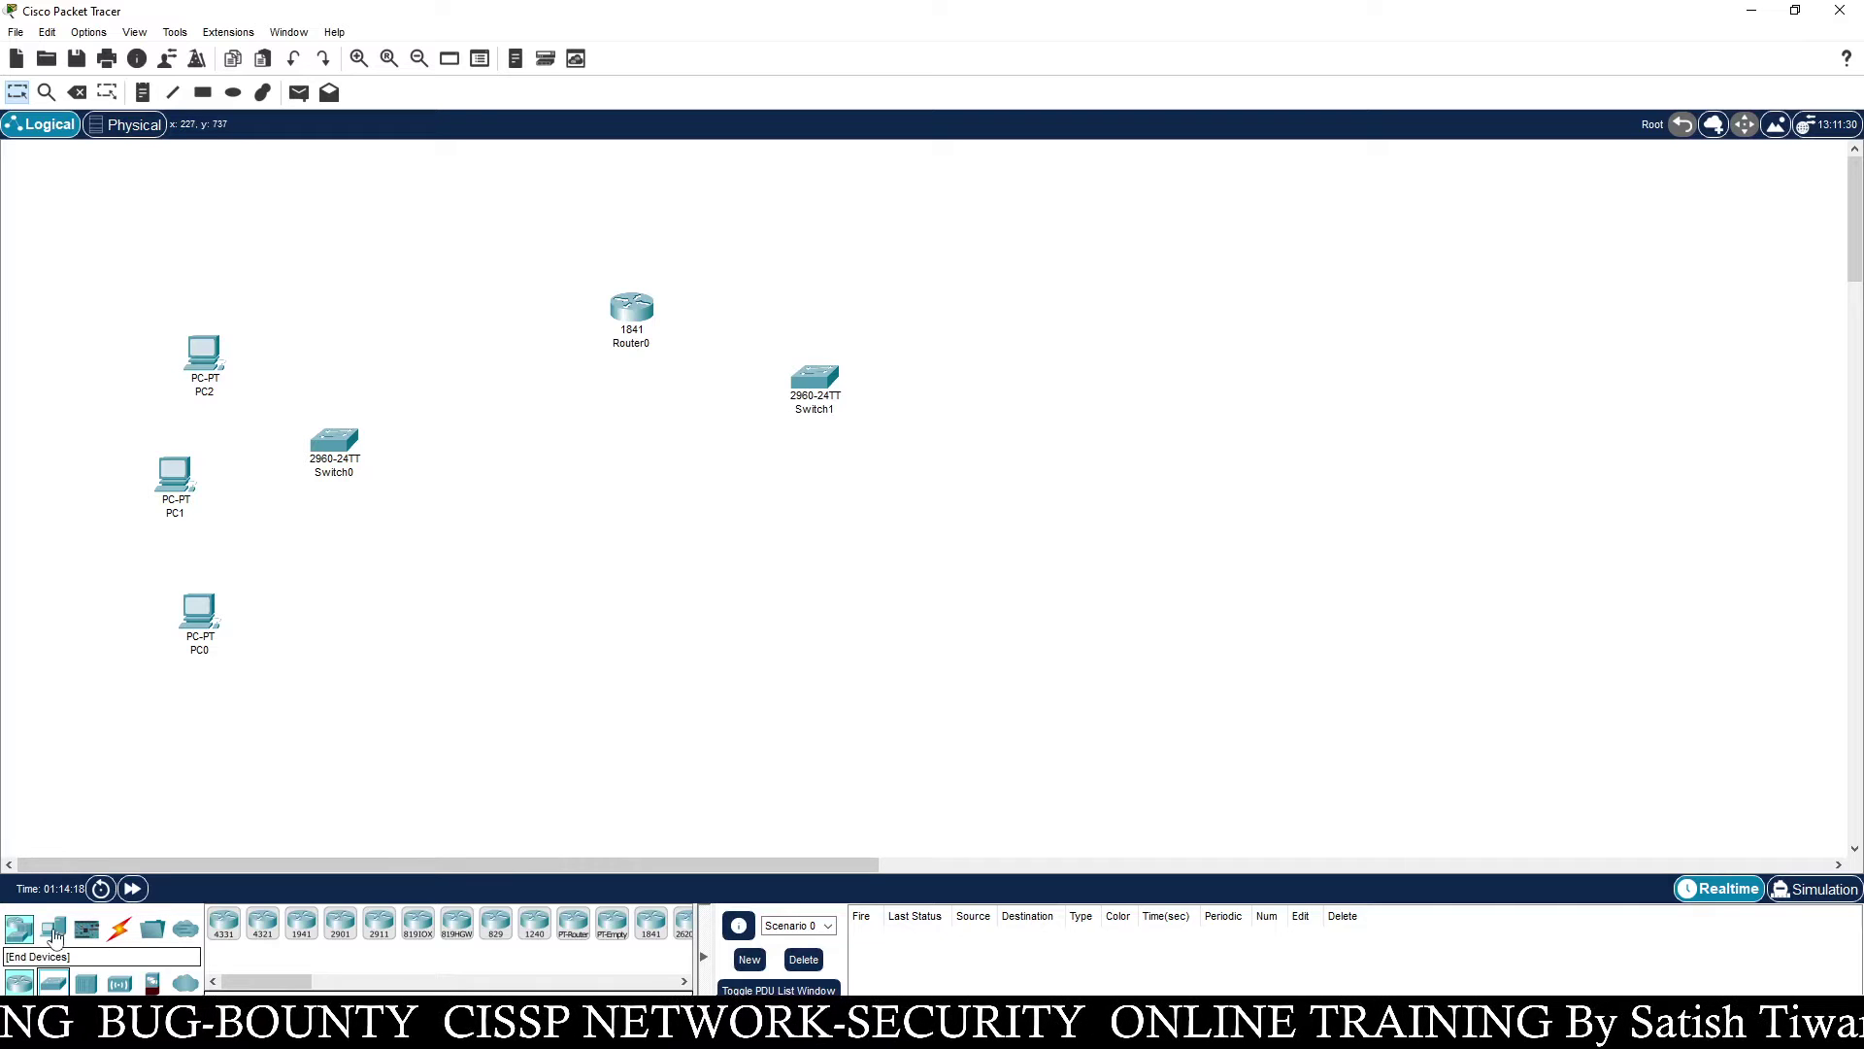
Add three more PCs around Switch1 on the right side of the topology
left_click(53, 929)
left_click(224, 923)
left_click(225, 922)
left_click(990, 316)
left_click(224, 922)
left_click(1006, 448)
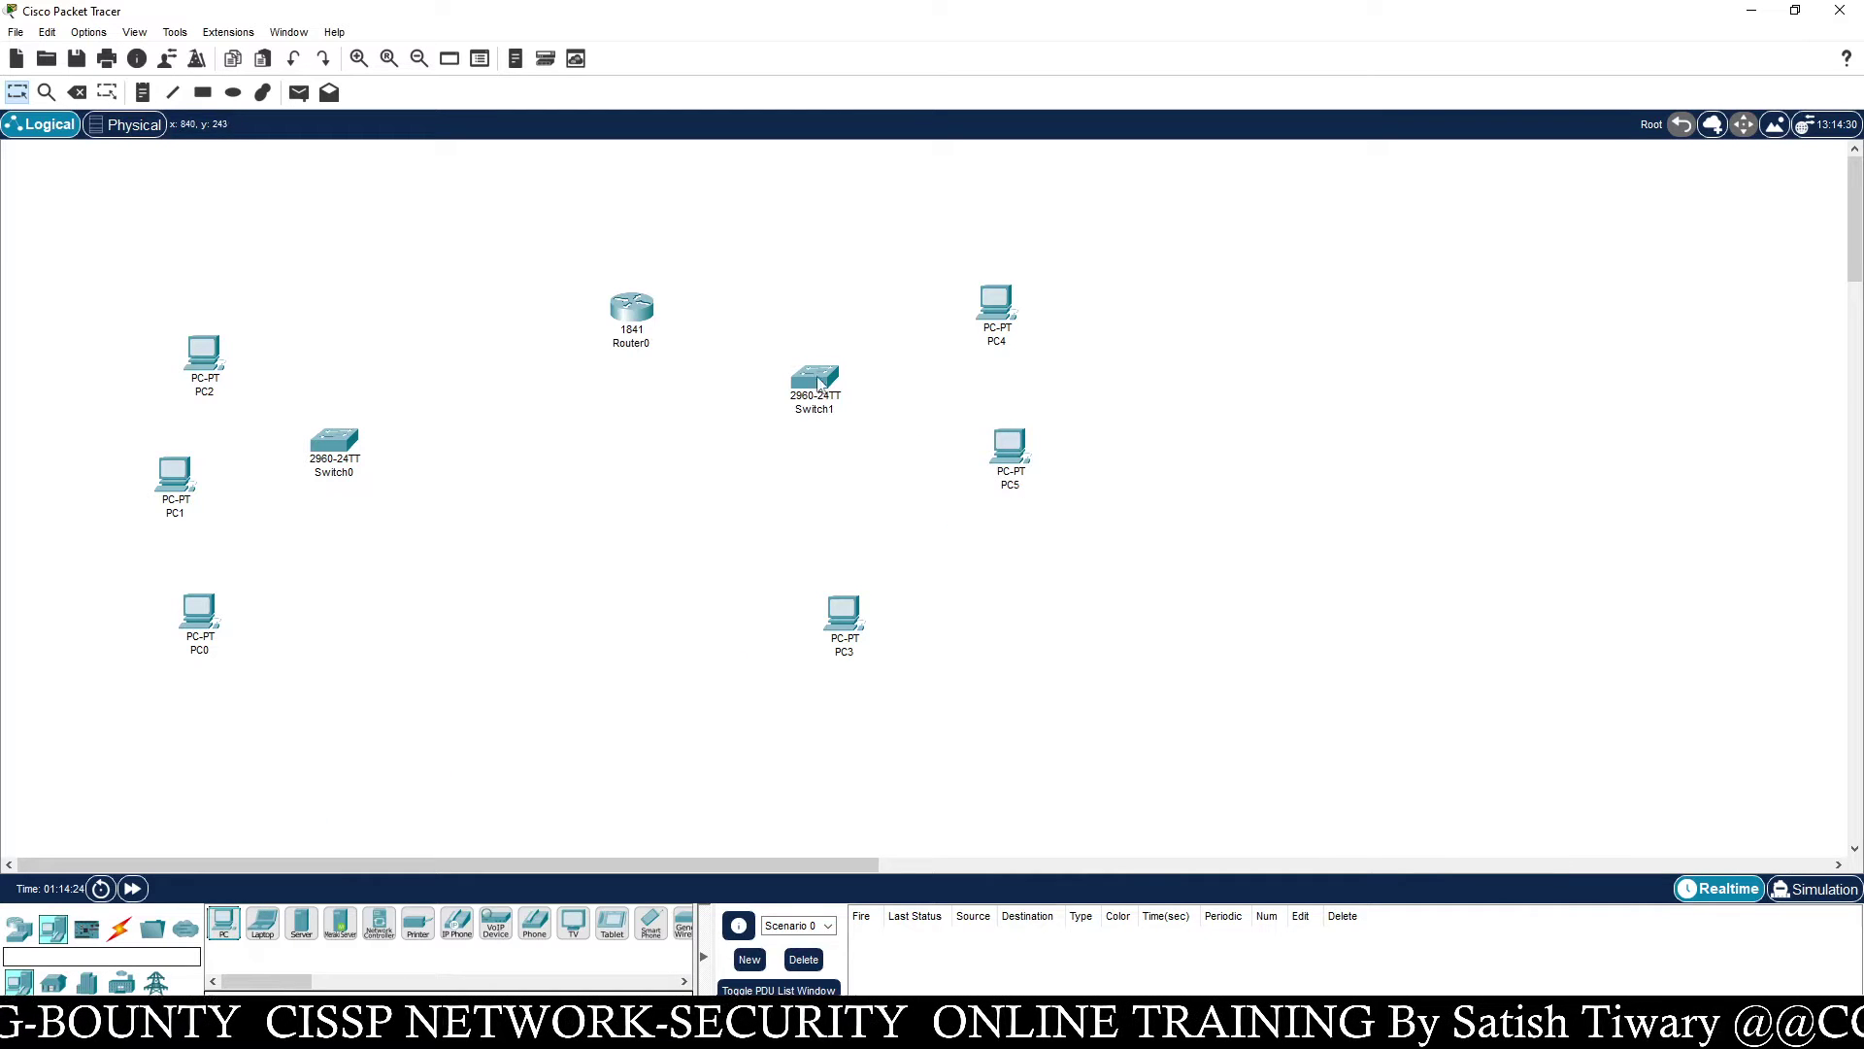
Spread out the right-hand network by moving Switch1, PC3, PC4 and PC5, and shift PC2 slightly up and left
left_click_drag(819, 384, 891, 388)
left_click_drag(996, 306, 1060, 238)
left_click_drag(1010, 445, 1108, 416)
left_click_drag(891, 388, 969, 377)
left_click_drag(845, 621, 1041, 511)
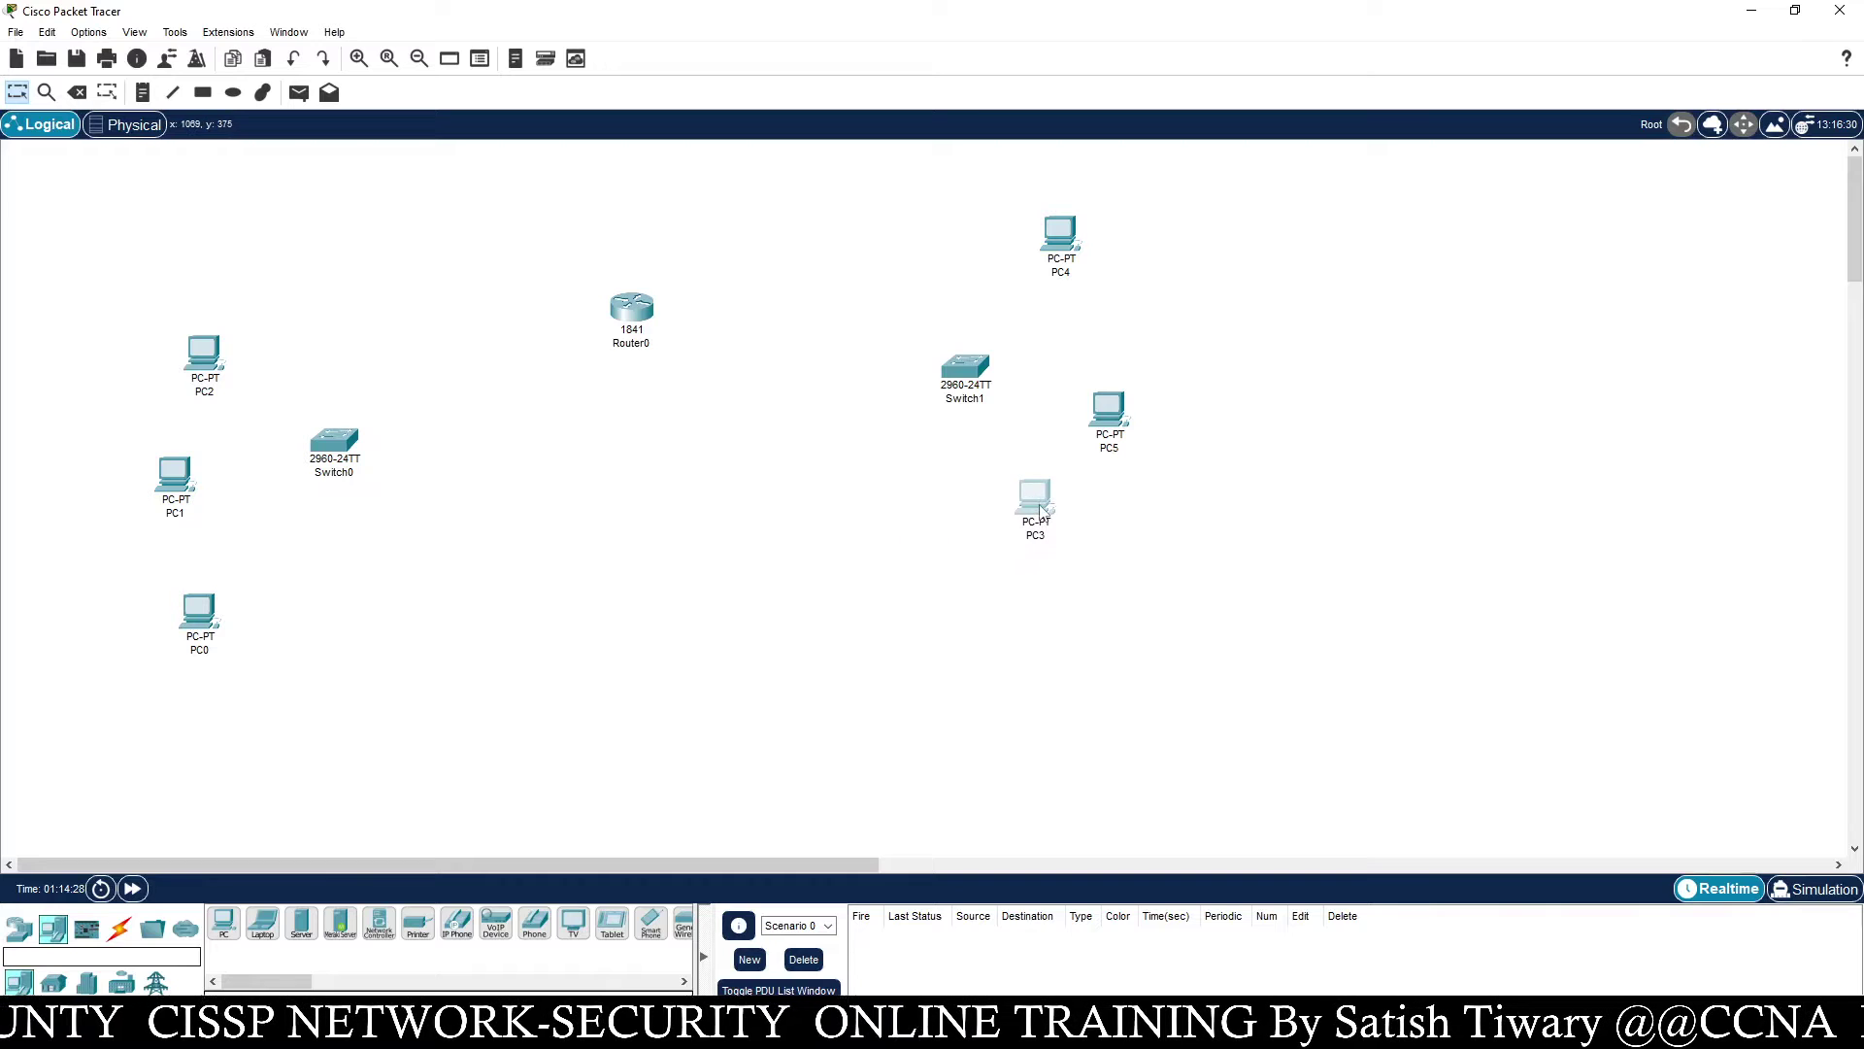
left_click_drag(978, 377, 935, 377)
left_click_drag(226, 359, 208, 318)
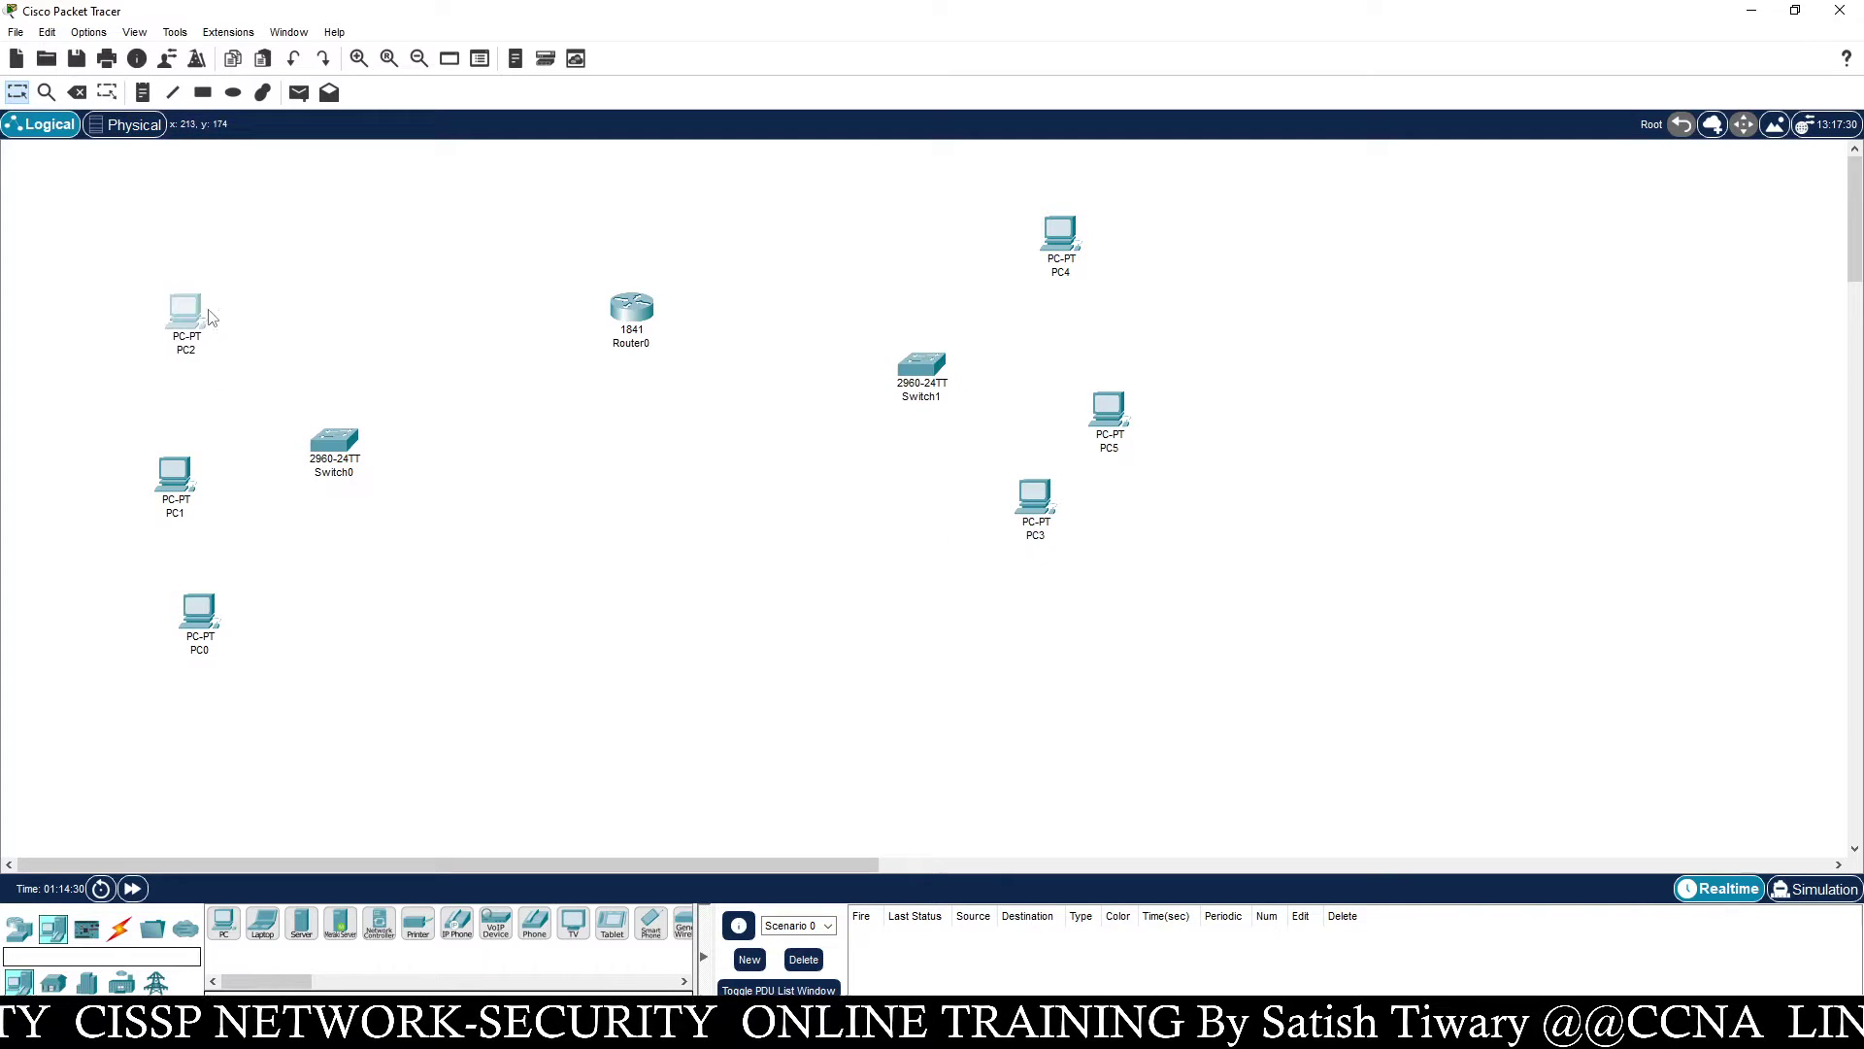
Cable Switch0 and Switch1 to Router0 using the automatic connection type
left_click(119, 930)
left_click(224, 922)
left_click(328, 442)
left_click(632, 311)
left_click(643, 309)
left_click(921, 366)
Move both switches closer to Router0 and bring PC1 and PC0 nearer to Switch0
left_click_drag(339, 459, 429, 383)
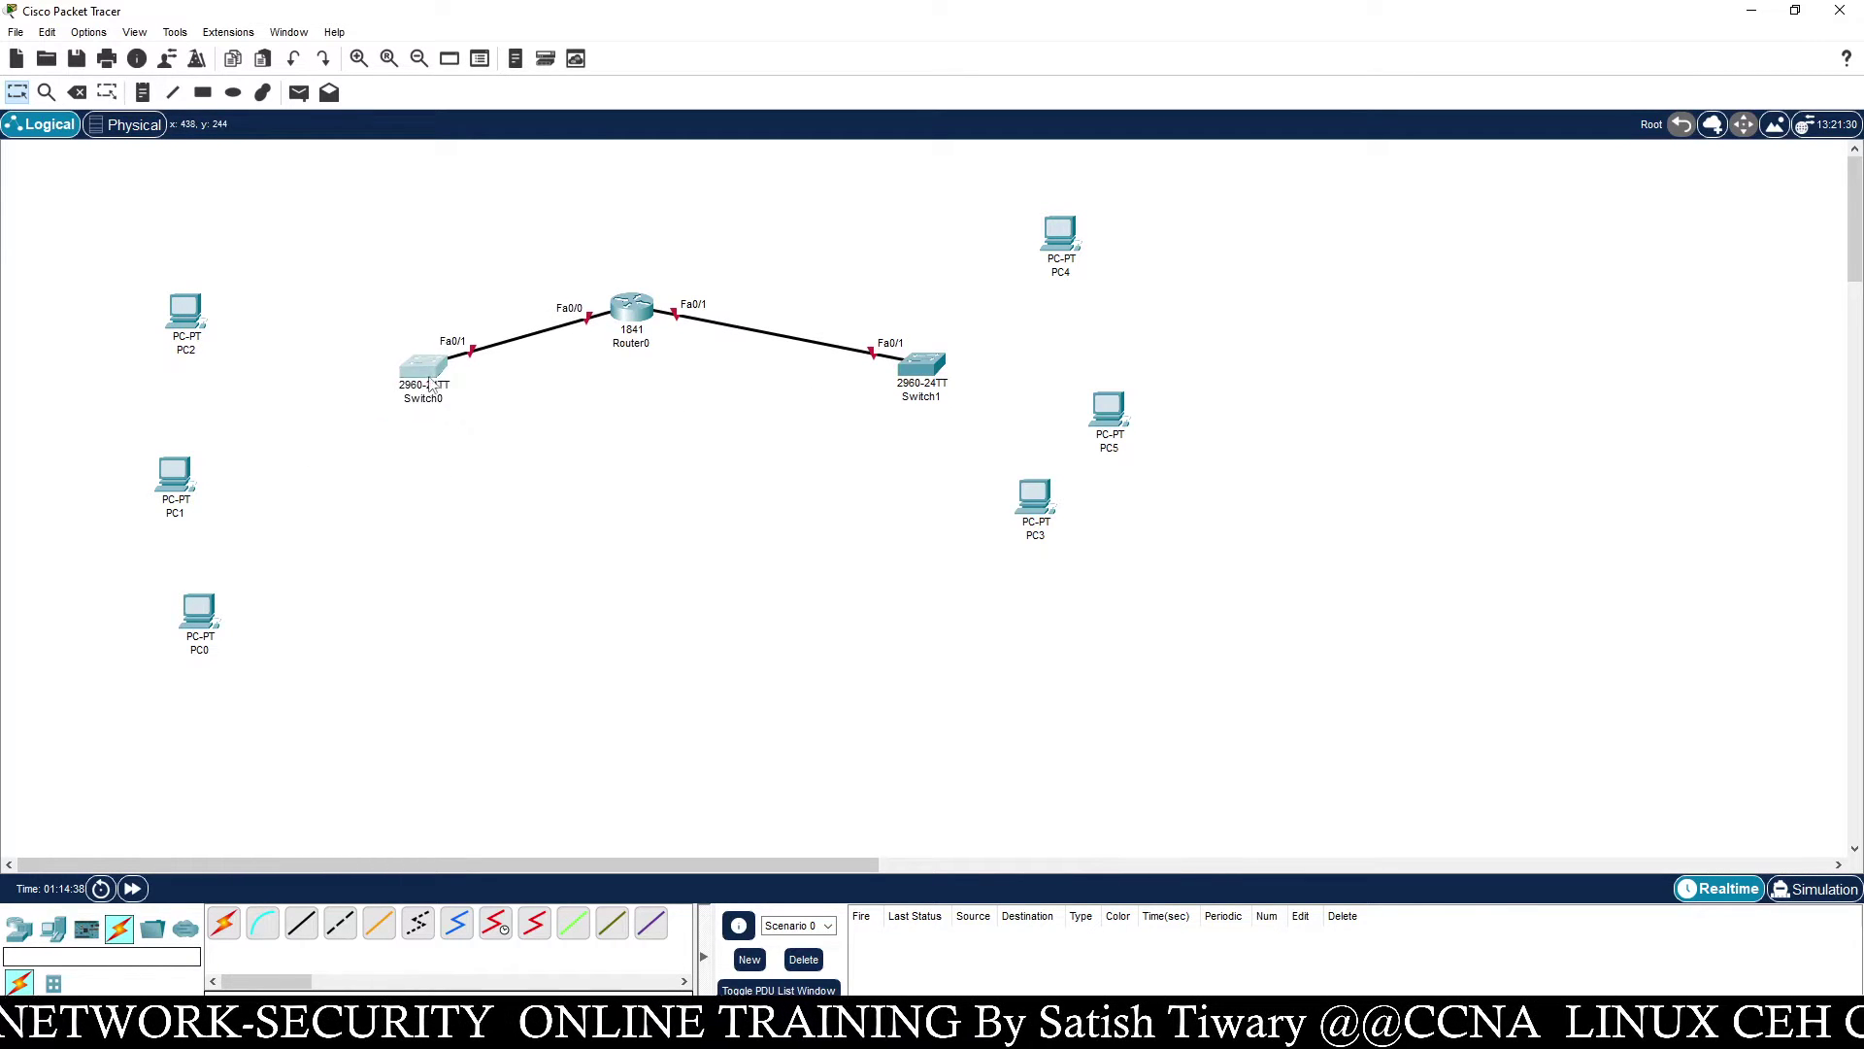
left_click_drag(923, 376, 821, 376)
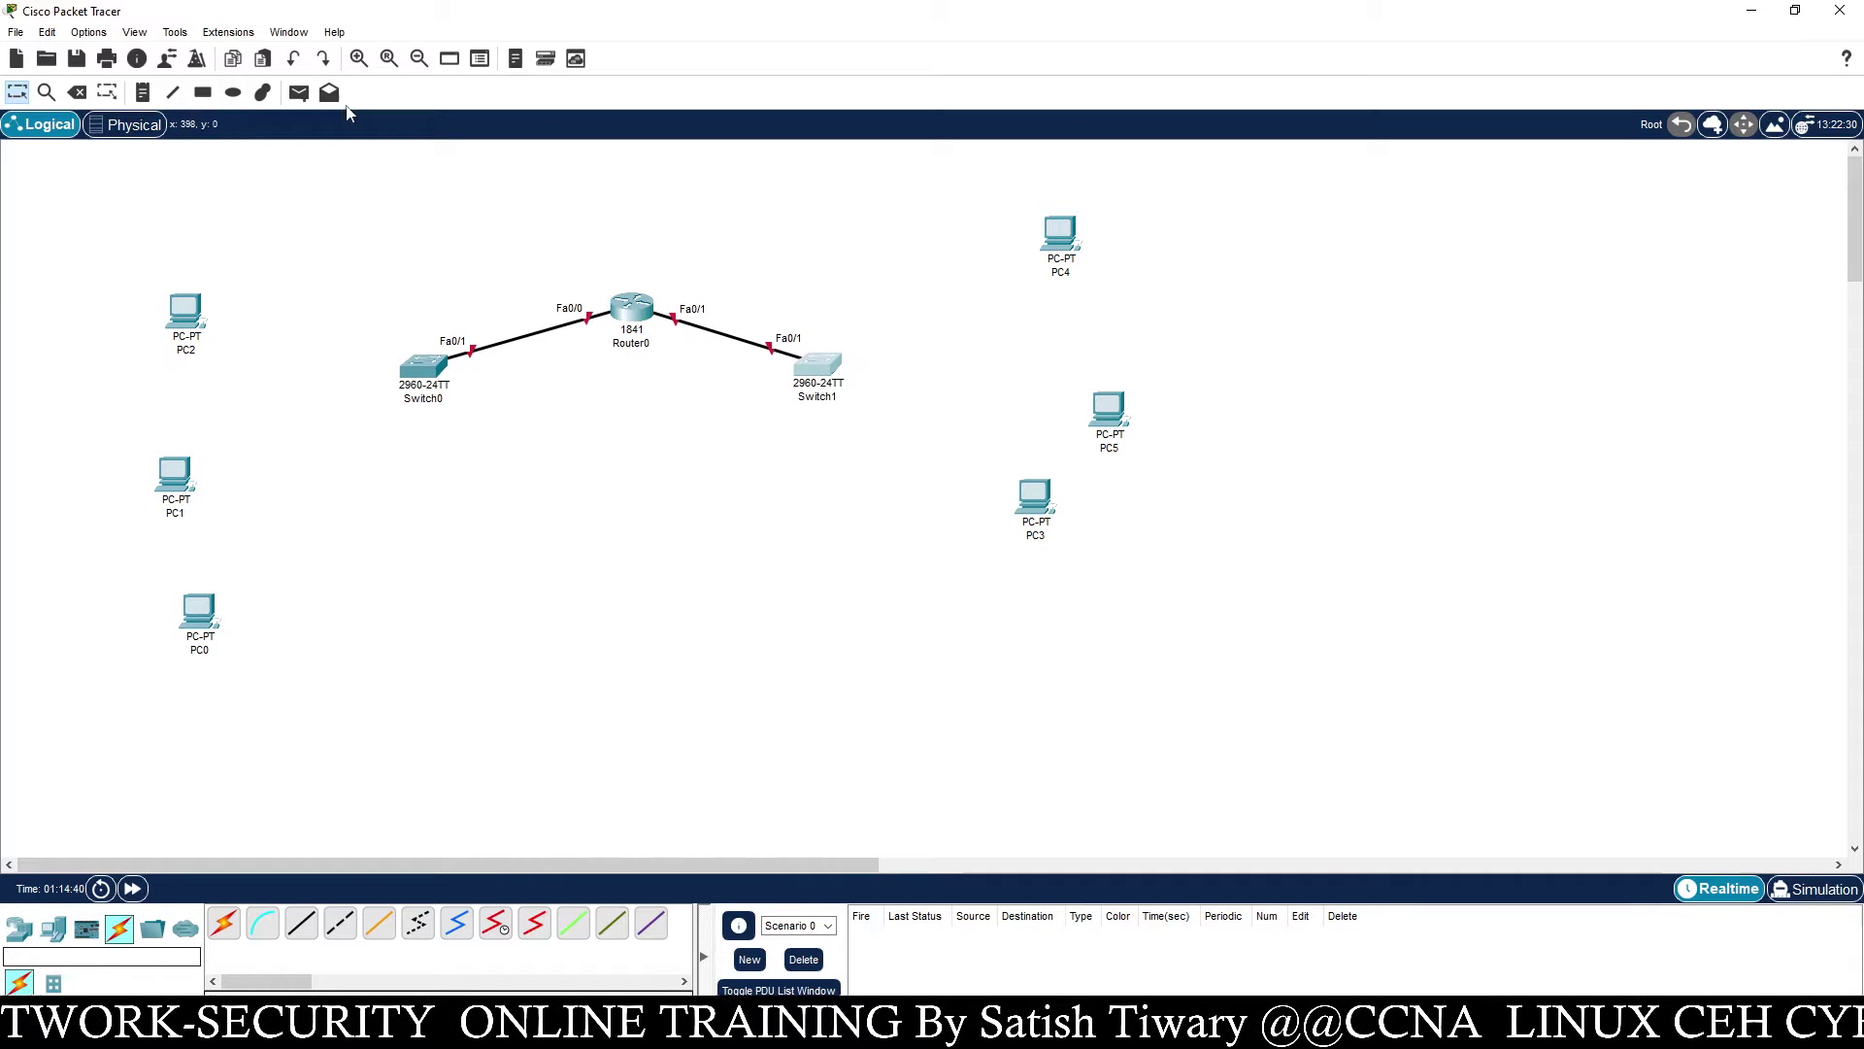
left_click(359, 59)
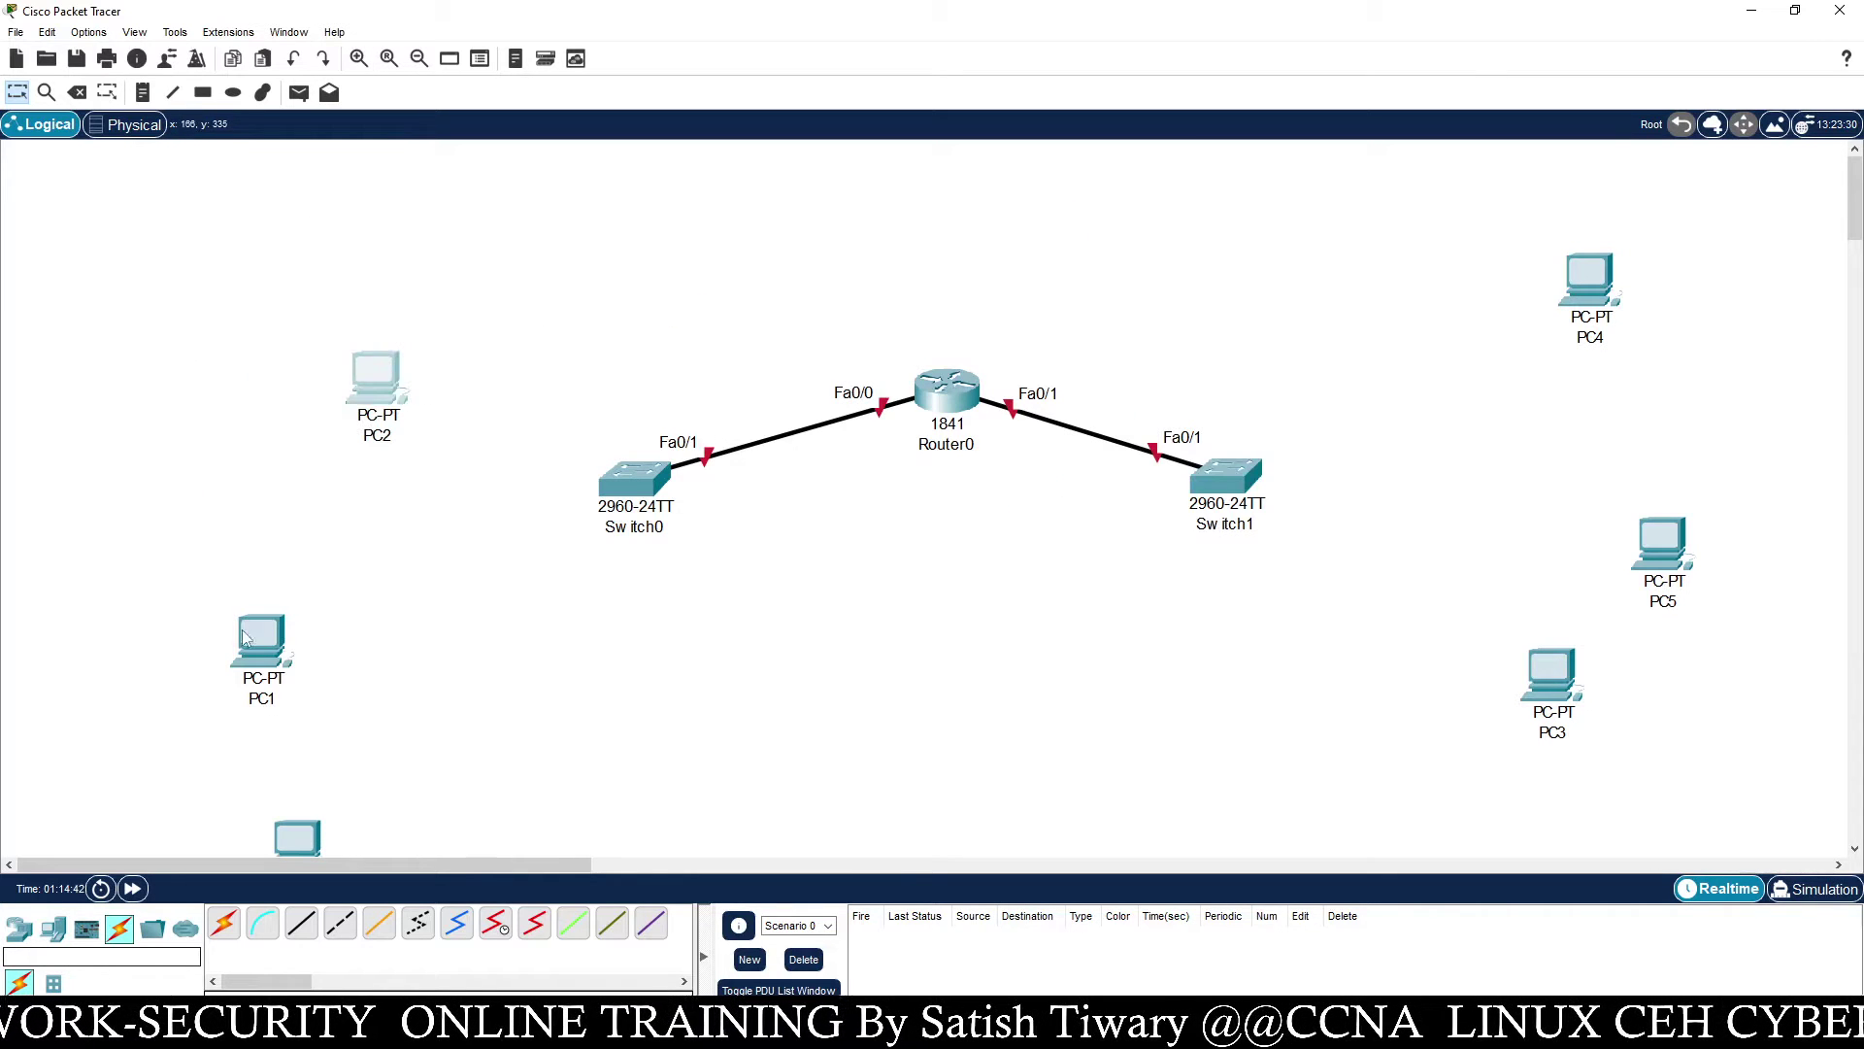
left_click_drag(251, 629, 373, 546)
left_click_drag(307, 825, 460, 685)
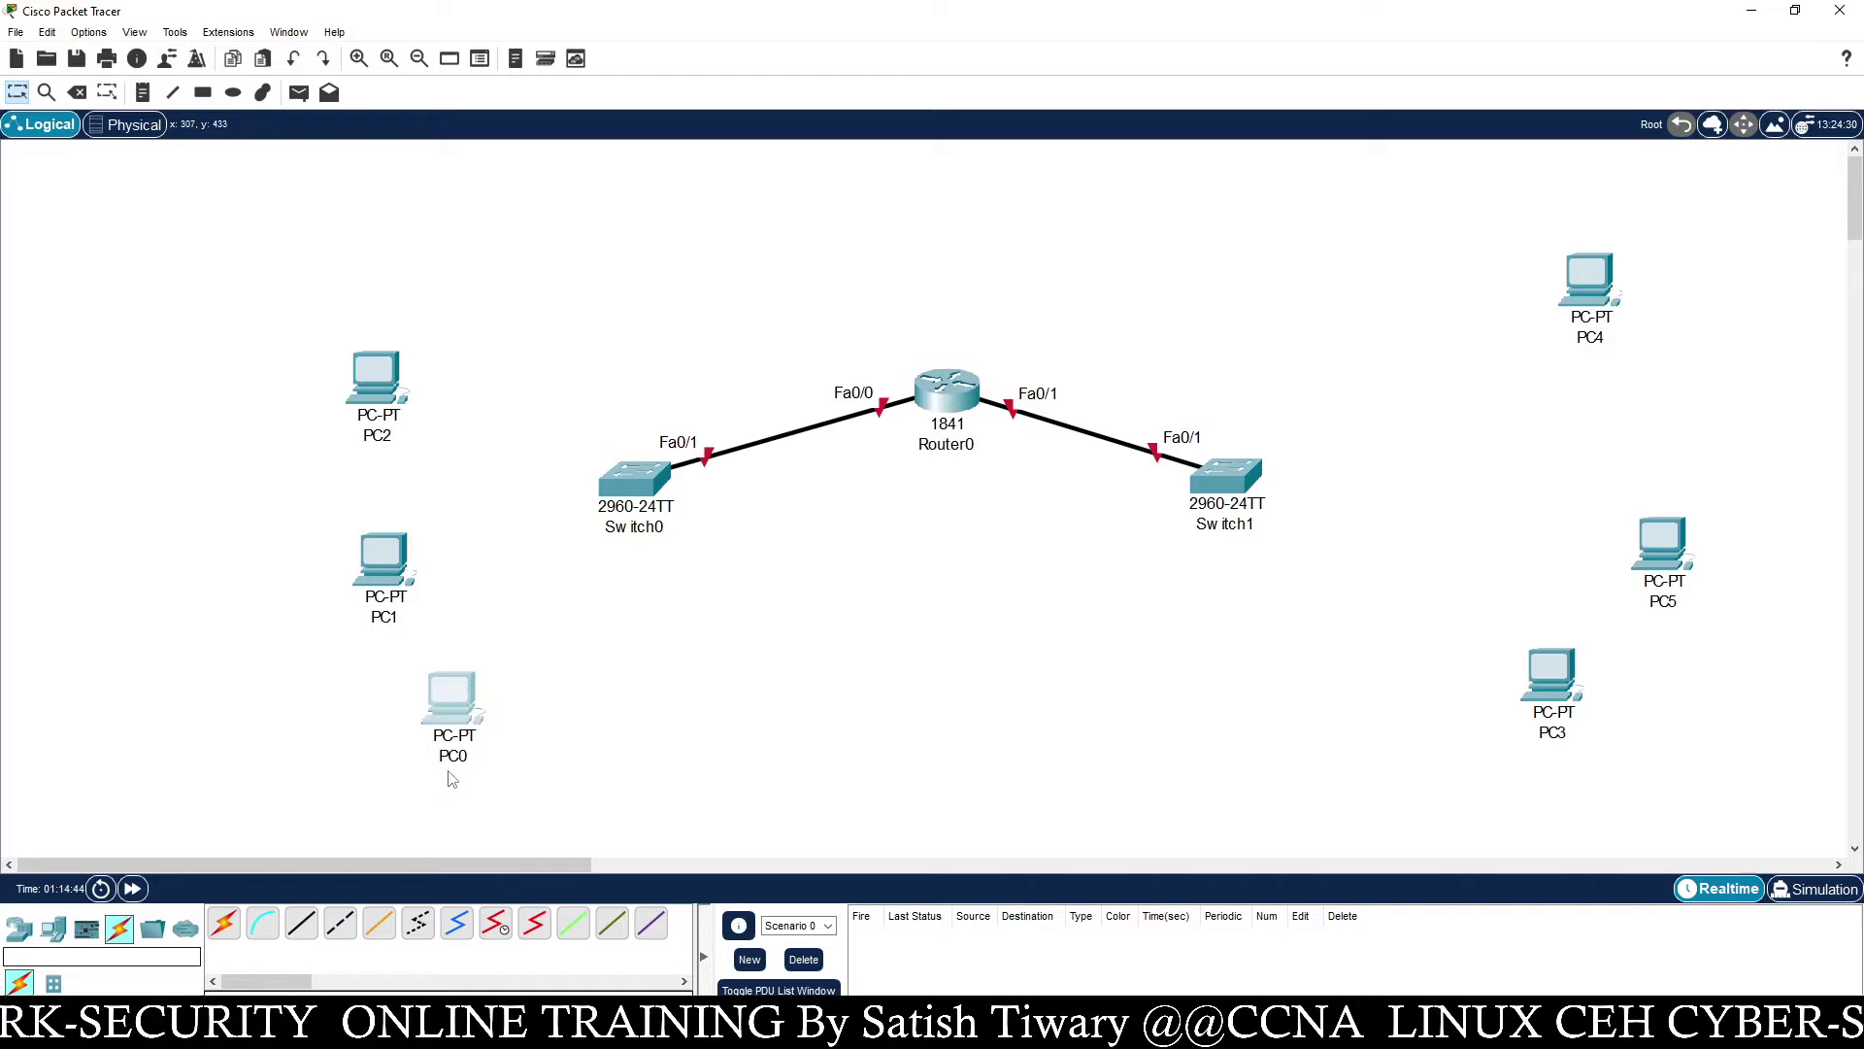
Connect PC0, PC1 and PC2 to Switch0 with automatically chosen cables
left_click(223, 923)
left_click(449, 701)
left_click(608, 498)
left_click(223, 923)
left_click(394, 568)
left_click(631, 484)
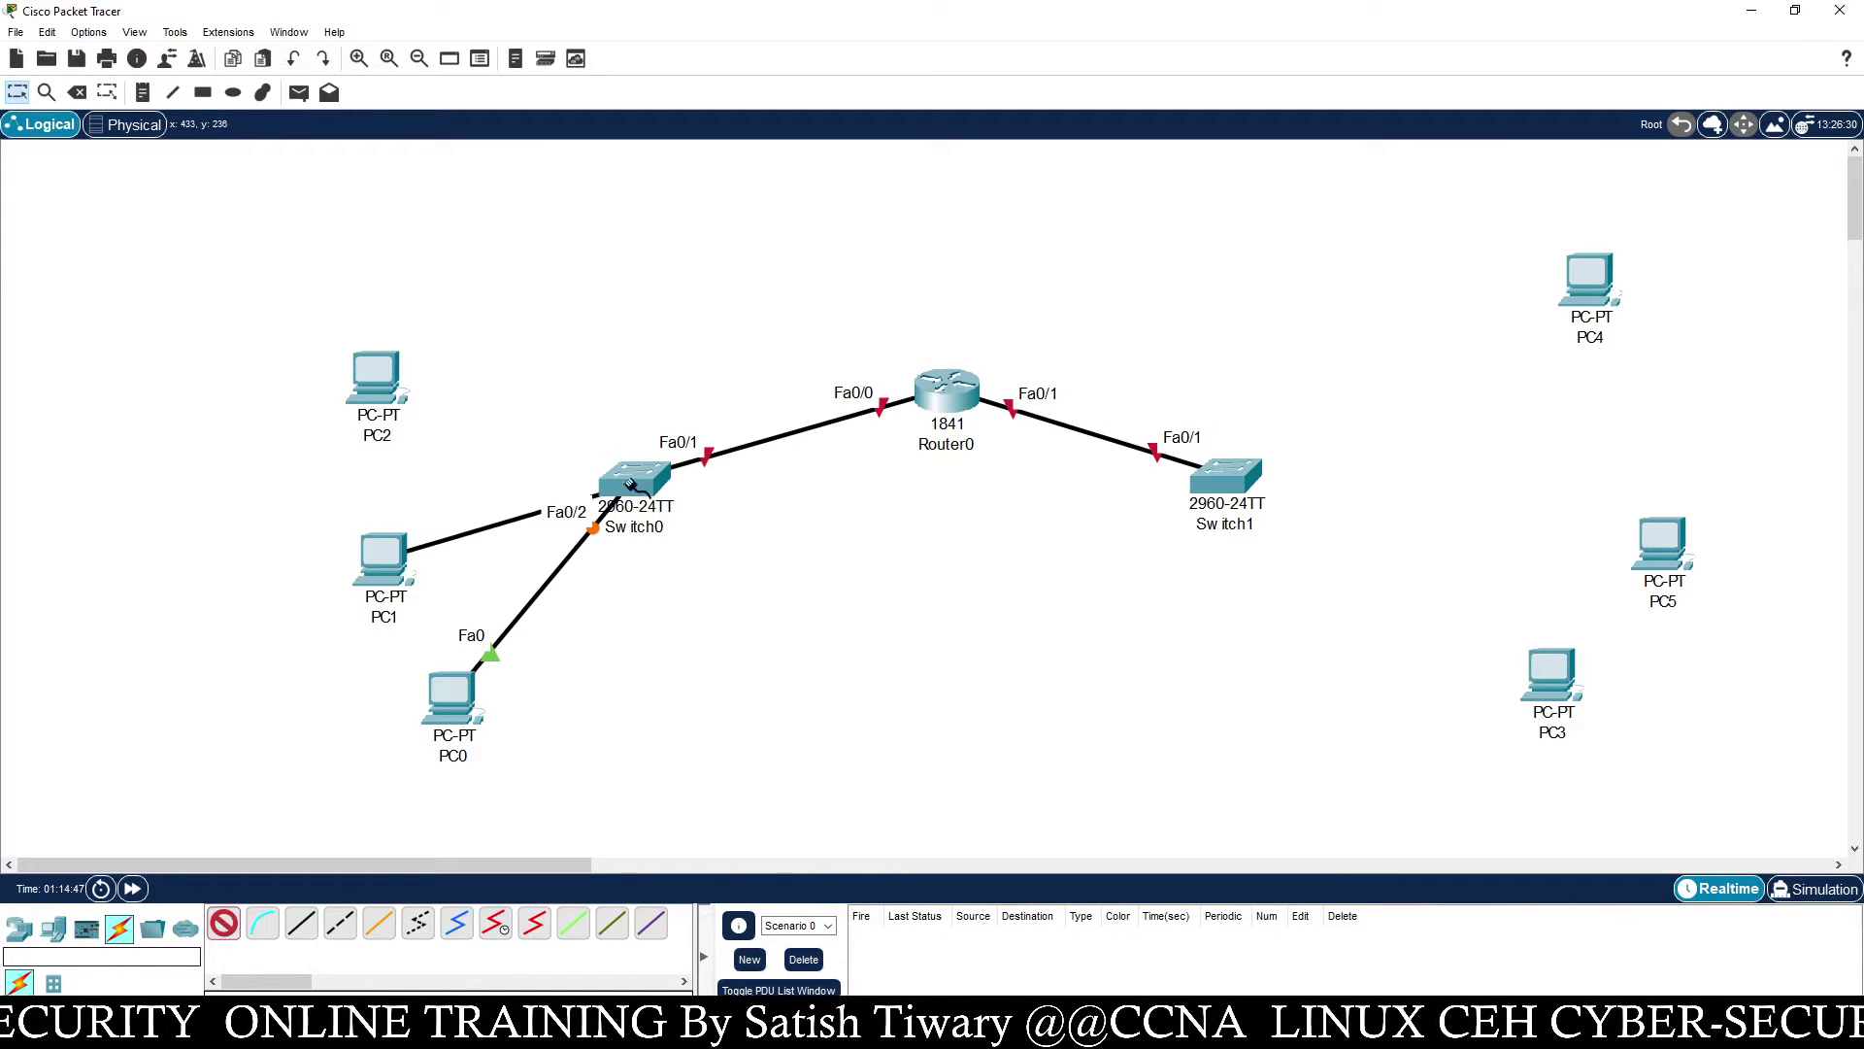
left_click(224, 922)
left_click(388, 393)
left_click(626, 474)
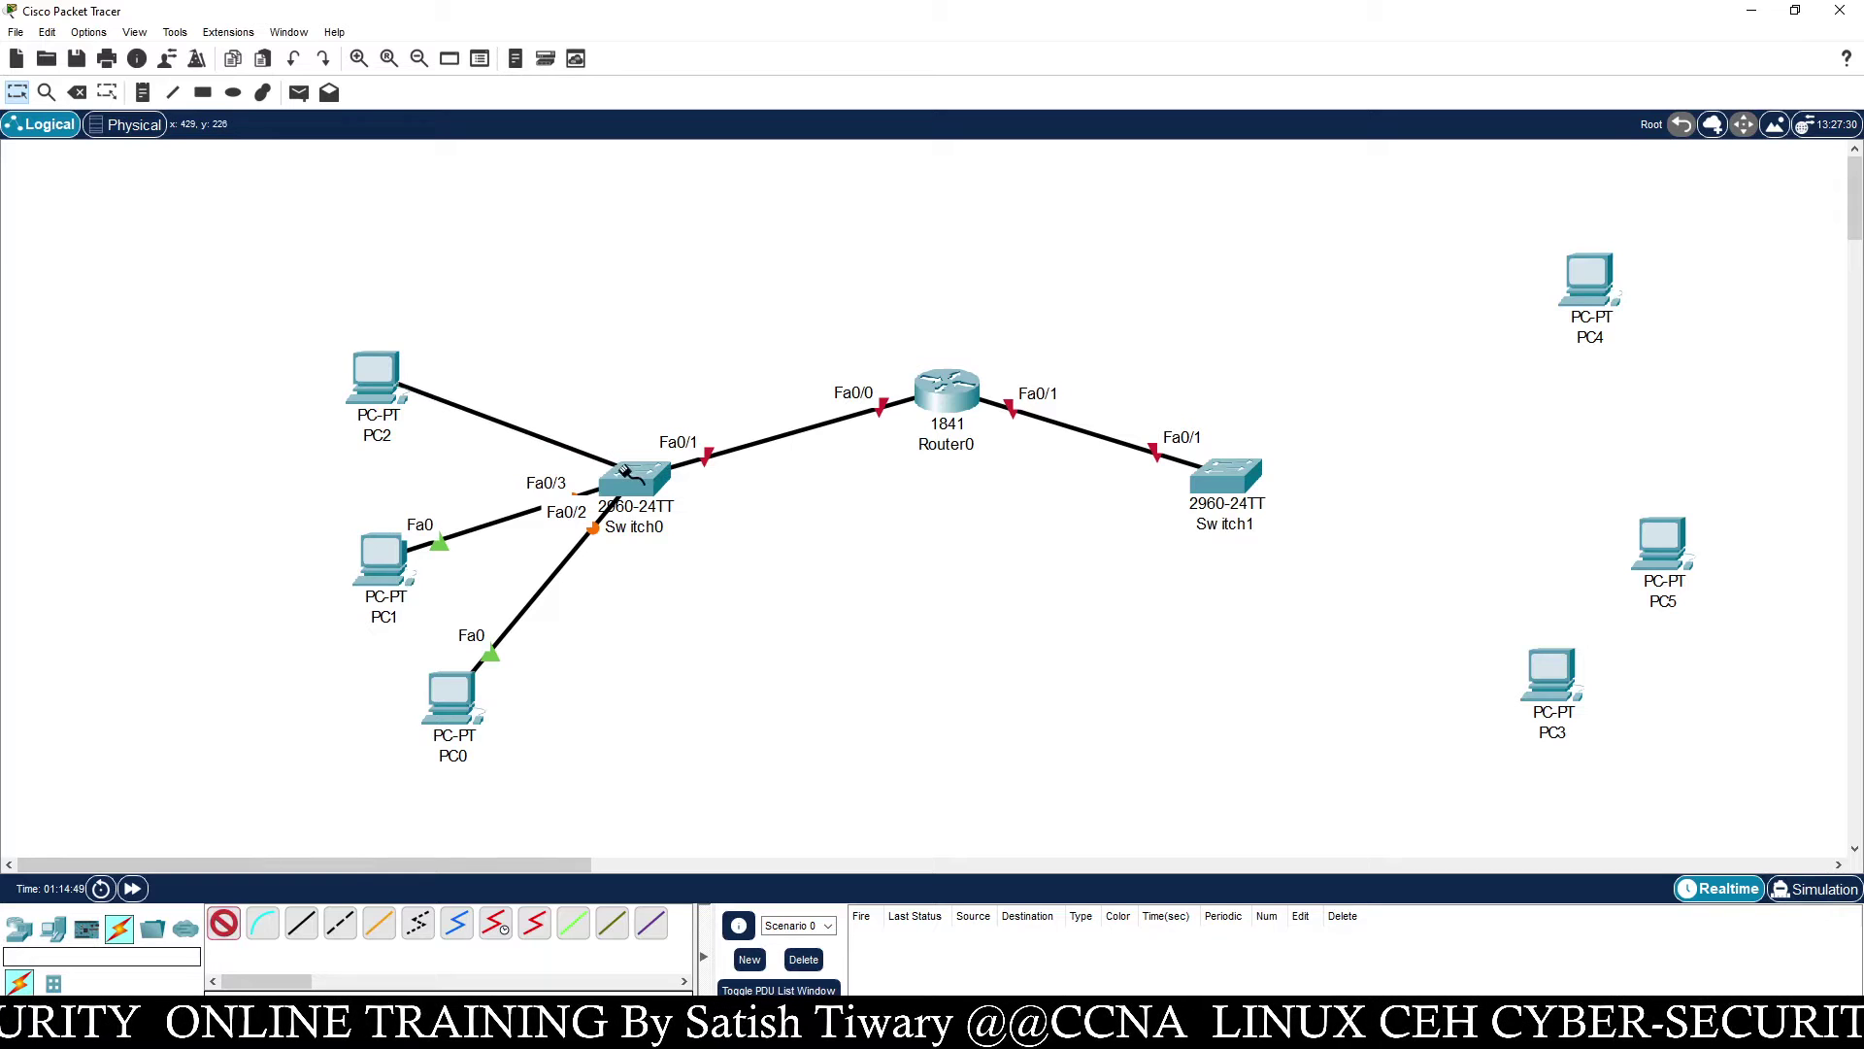
Connect Switch1 to PC4, PC5 and PC3 with automatically chosen cables
left_click(223, 923)
left_click(1257, 468)
left_click(1588, 282)
left_click(1262, 481)
left_click(1662, 543)
left_click(223, 922)
left_click(1226, 482)
left_click(1545, 683)
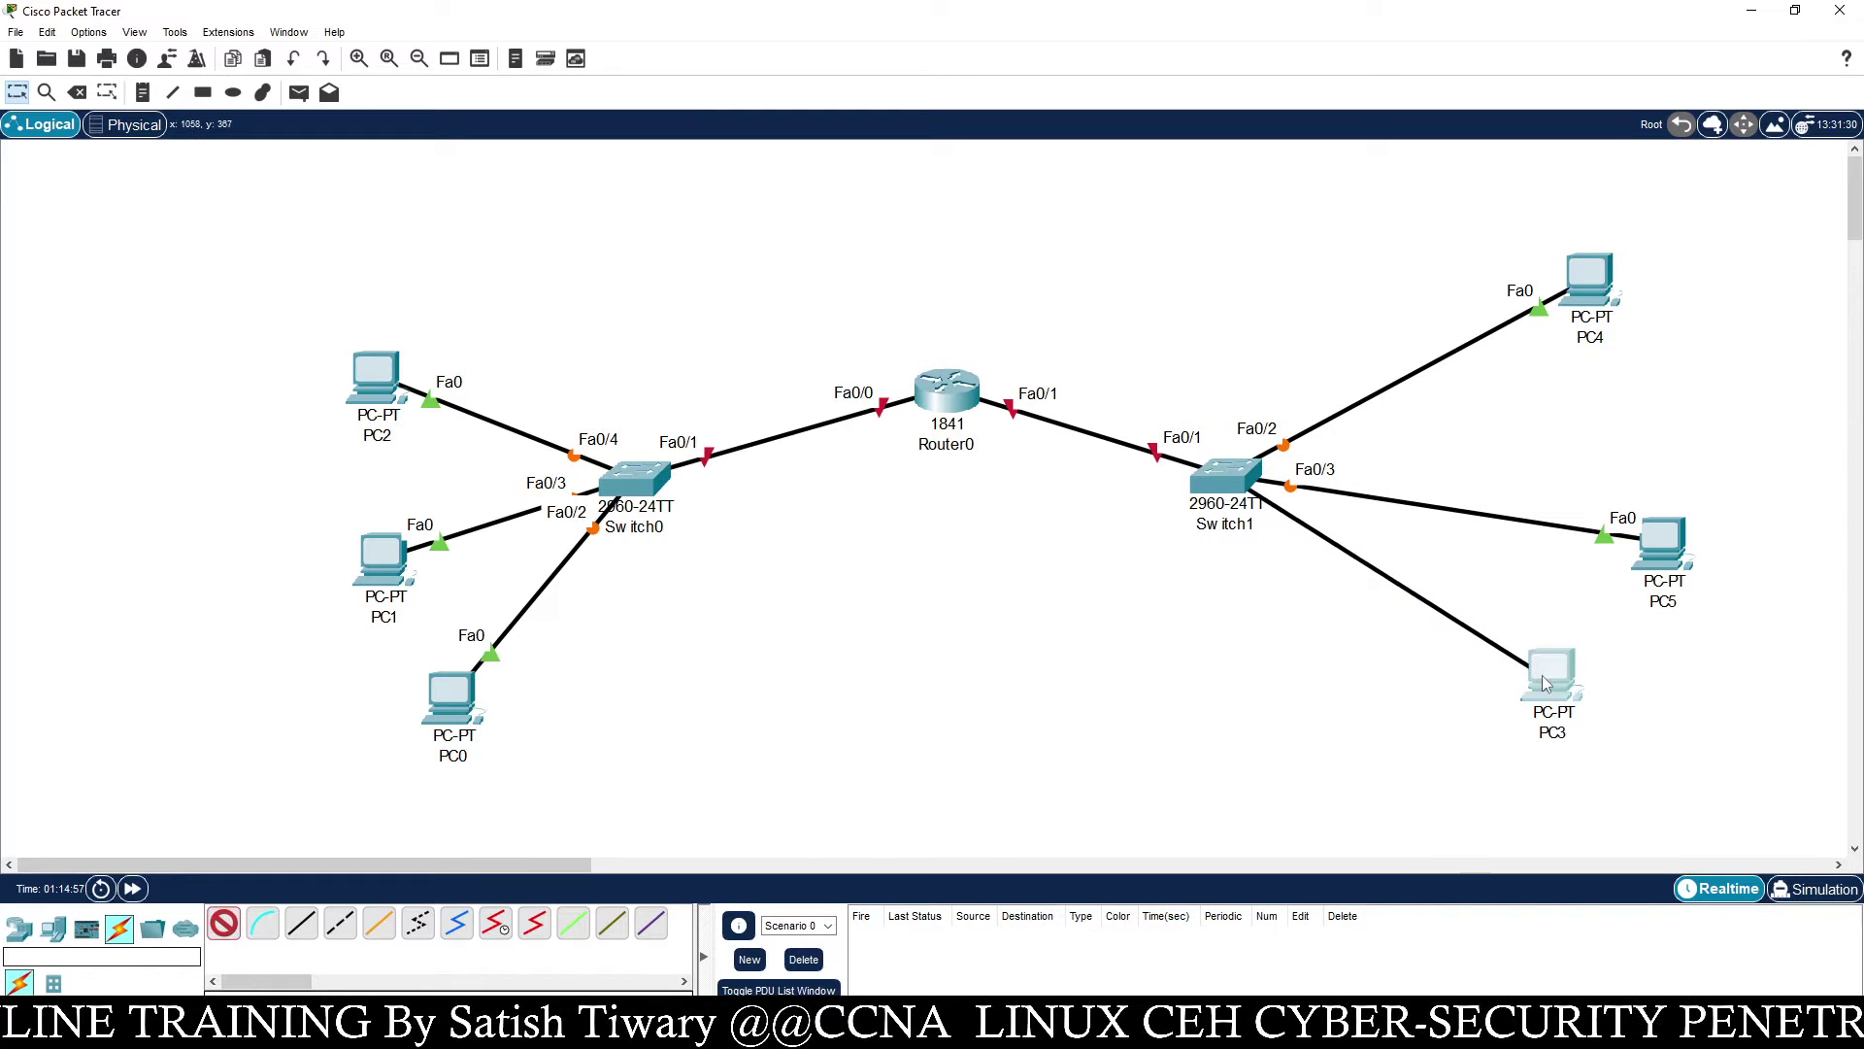
Tighten the right-hand network by moving Switch1, PC4, PC5 and PC3 inward, and nudge Router0 slightly left
left_click_drag(1261, 483, 1199, 458)
left_click_drag(1565, 297, 1394, 299)
left_click_drag(1655, 540, 1435, 466)
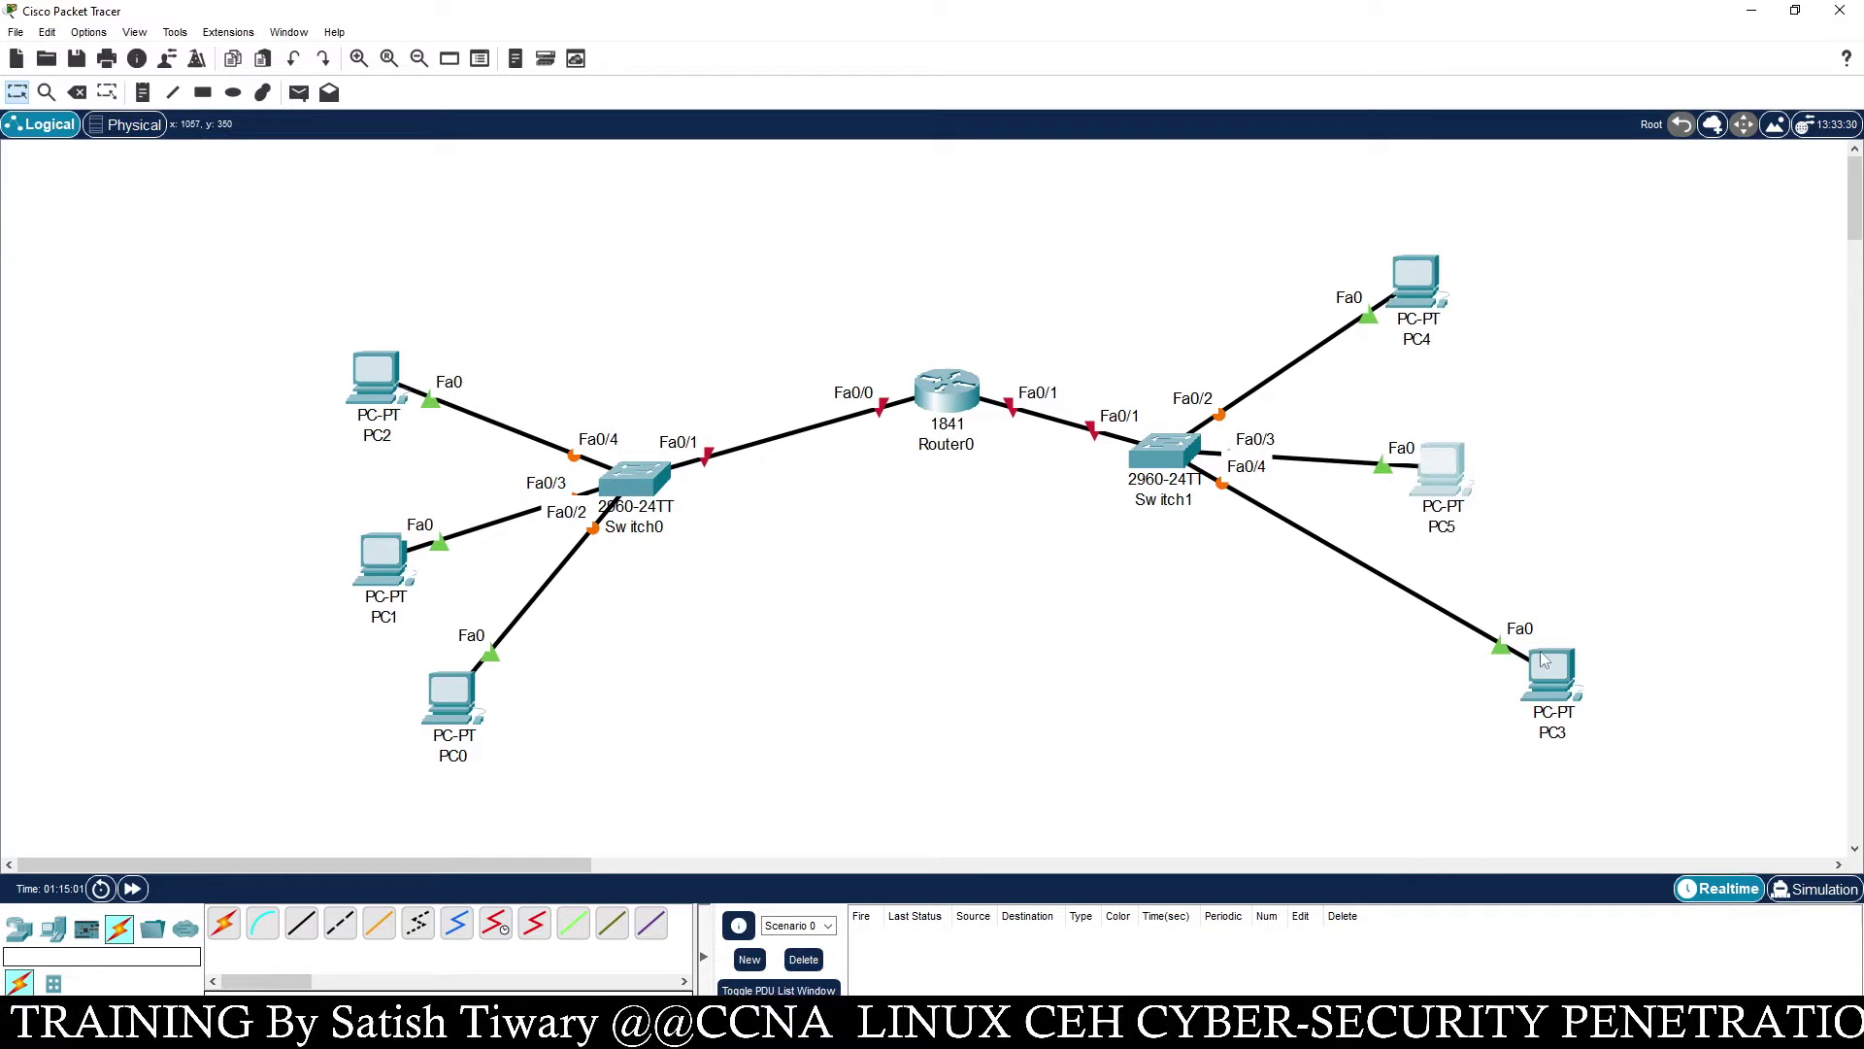
left_click_drag(1545, 661, 1345, 625)
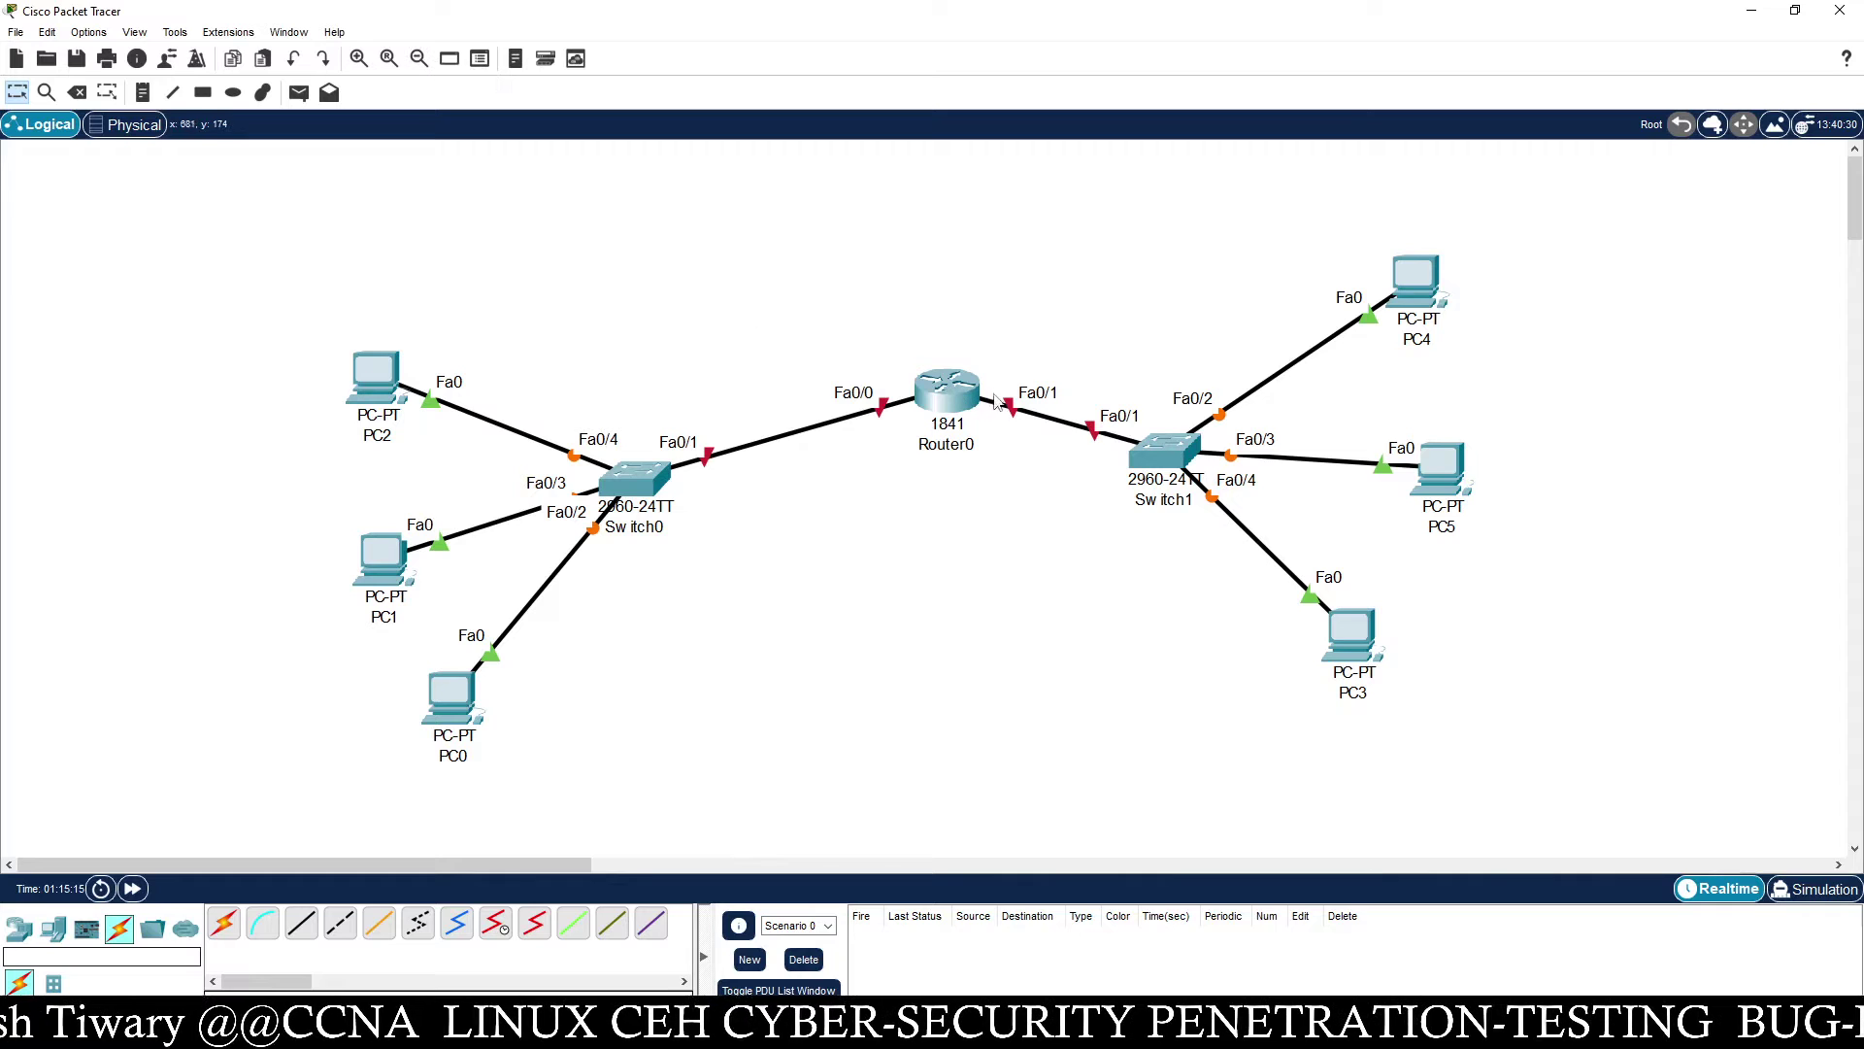
left_click_drag(946, 388, 928, 386)
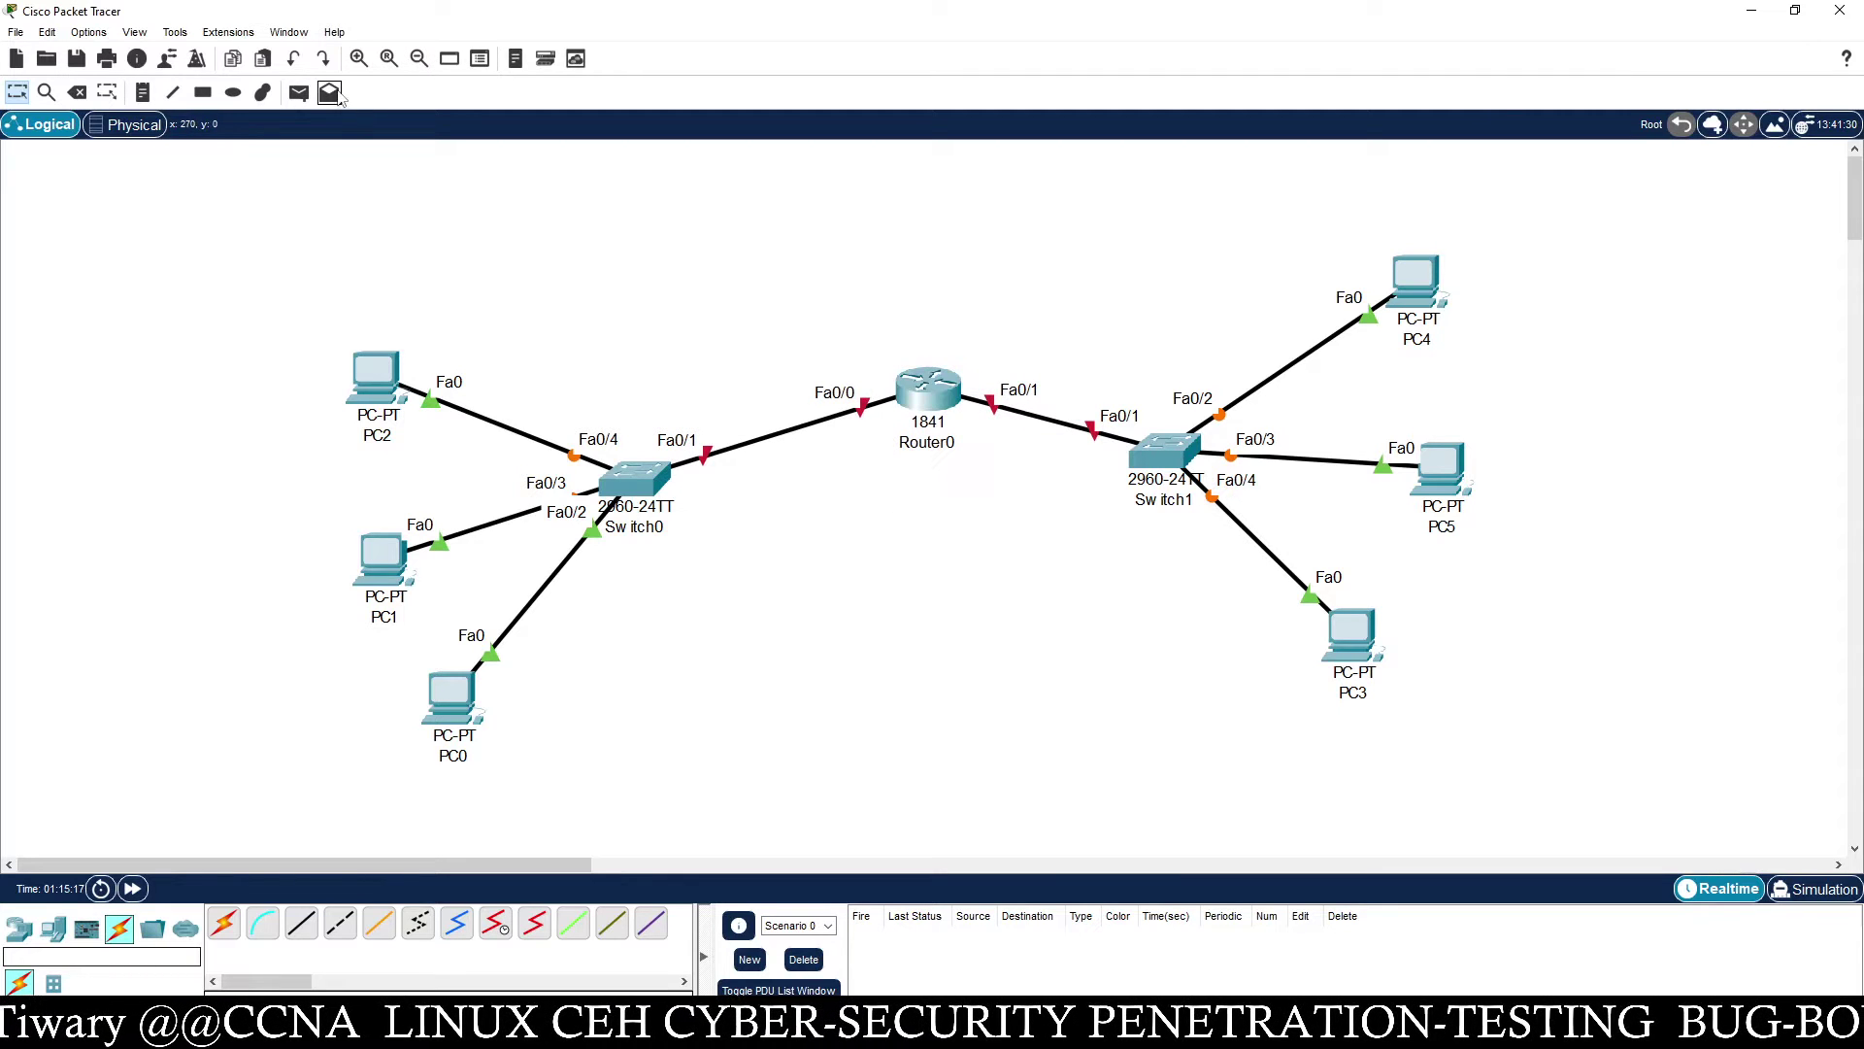
Set up the rectangle drawing tool with a red fill color
left_click(203, 92)
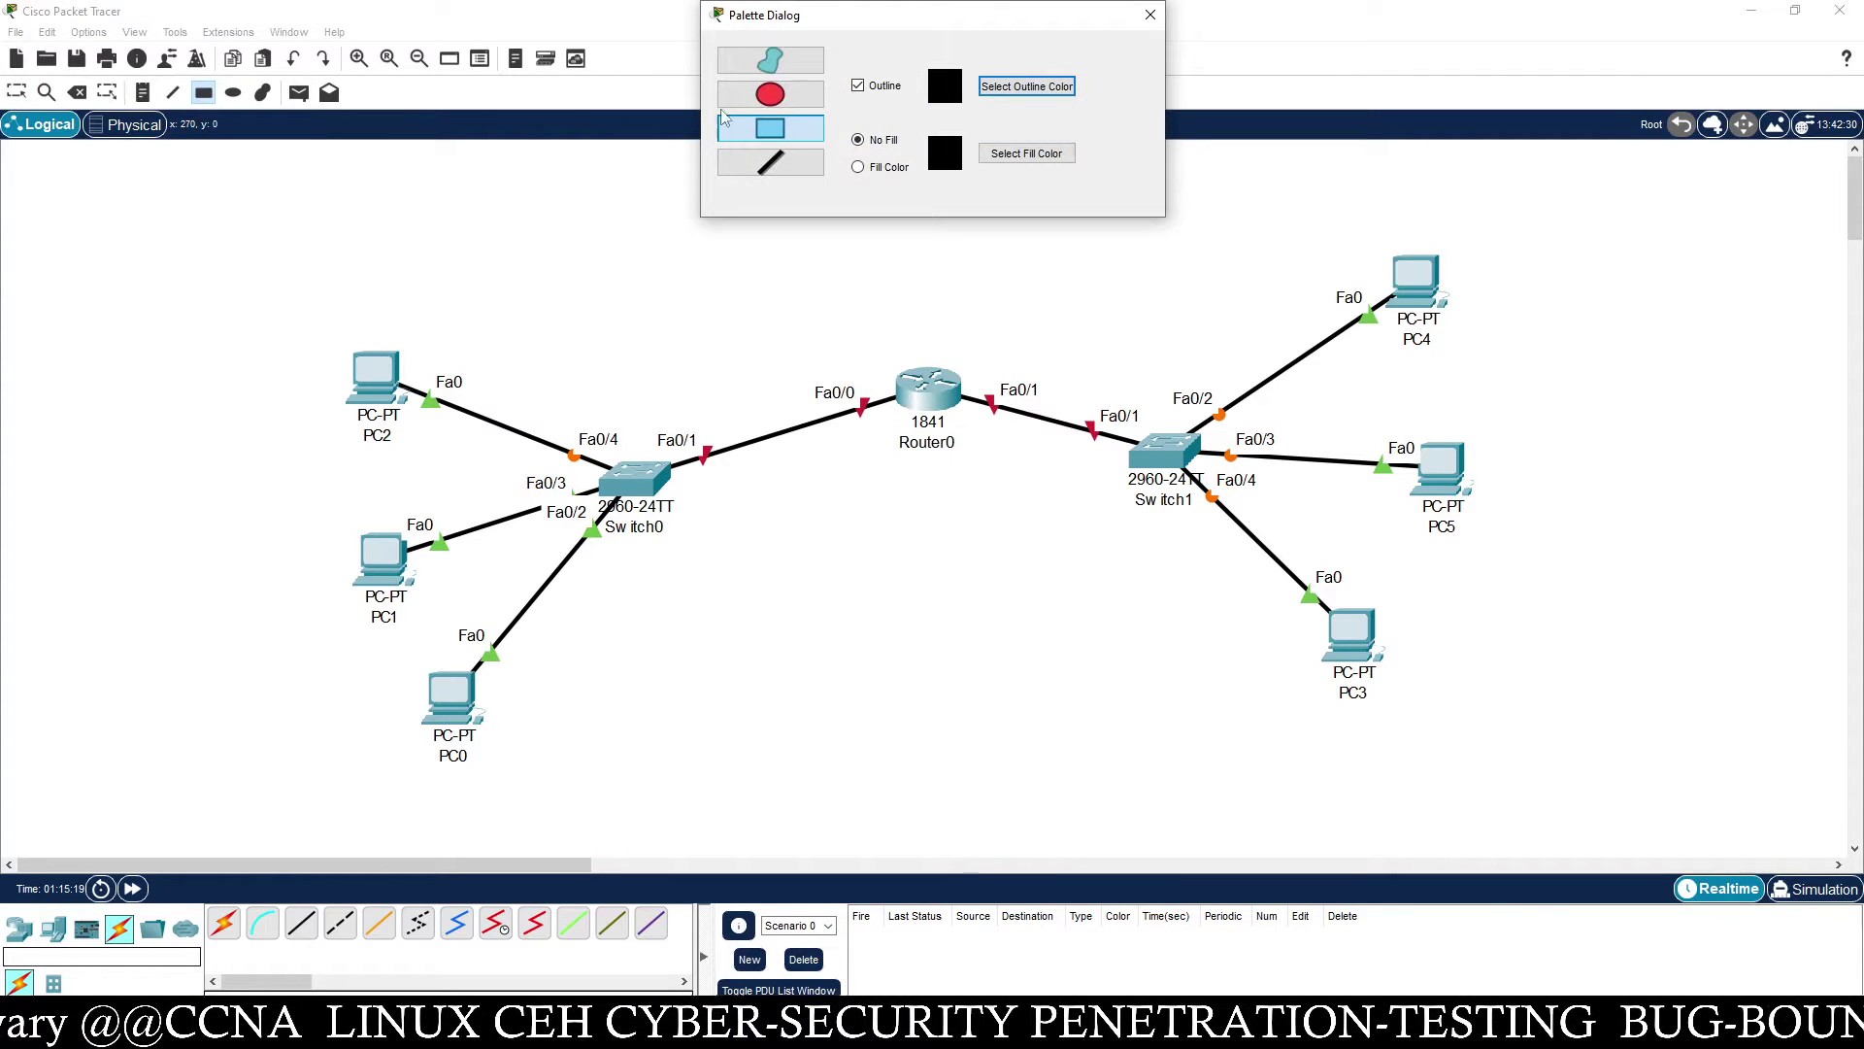
left_click(859, 167)
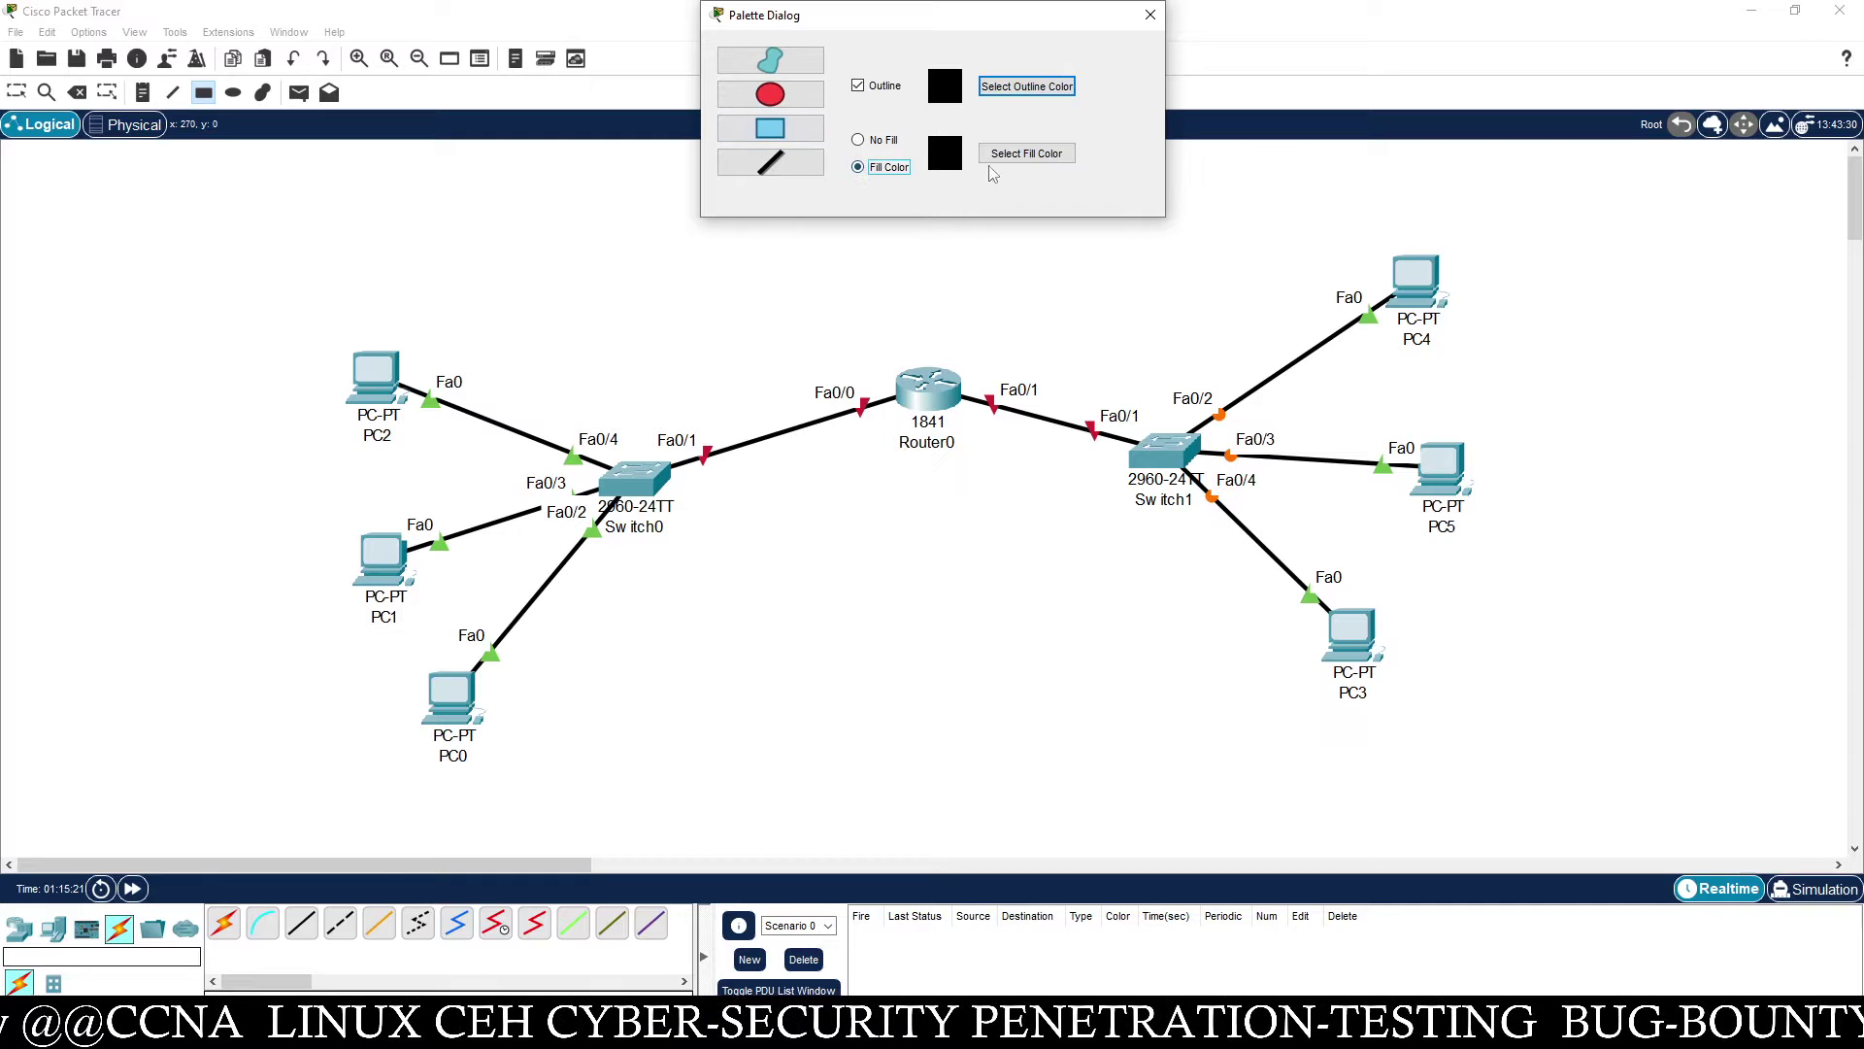
left_click(1027, 154)
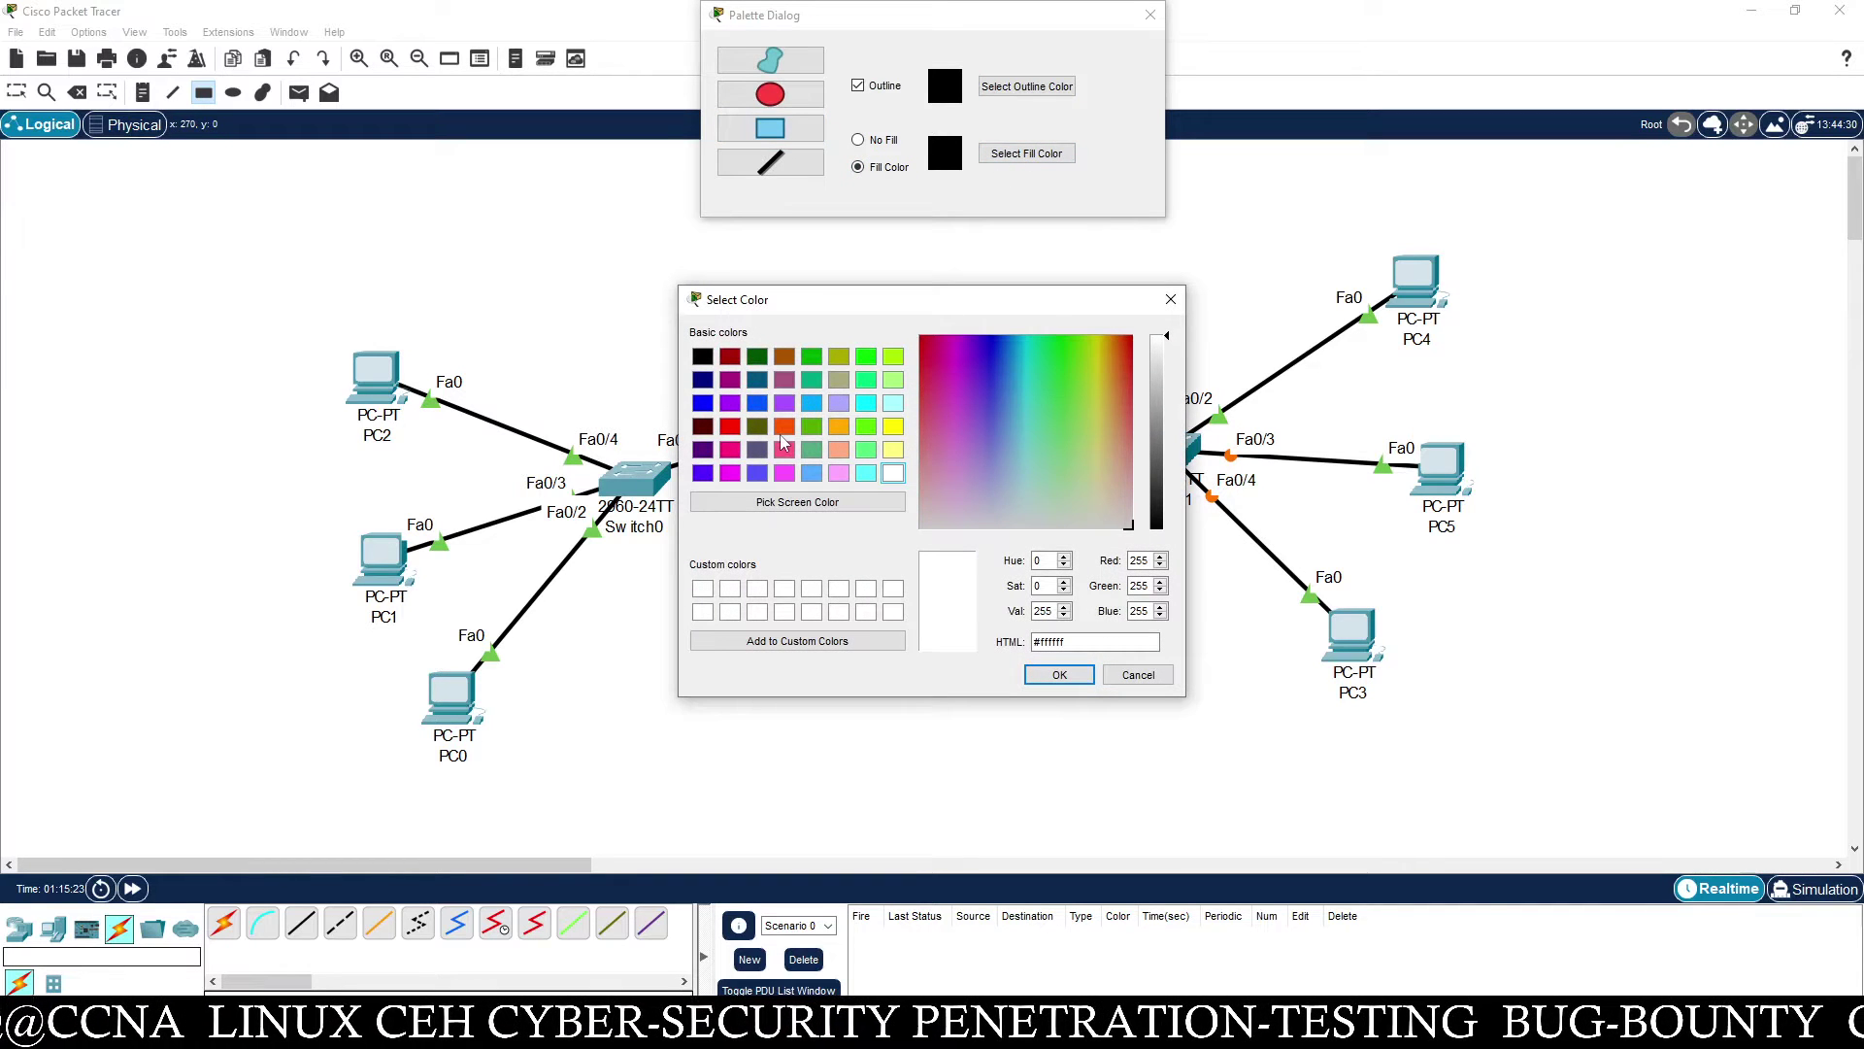
left_click(731, 428)
left_click(1047, 676)
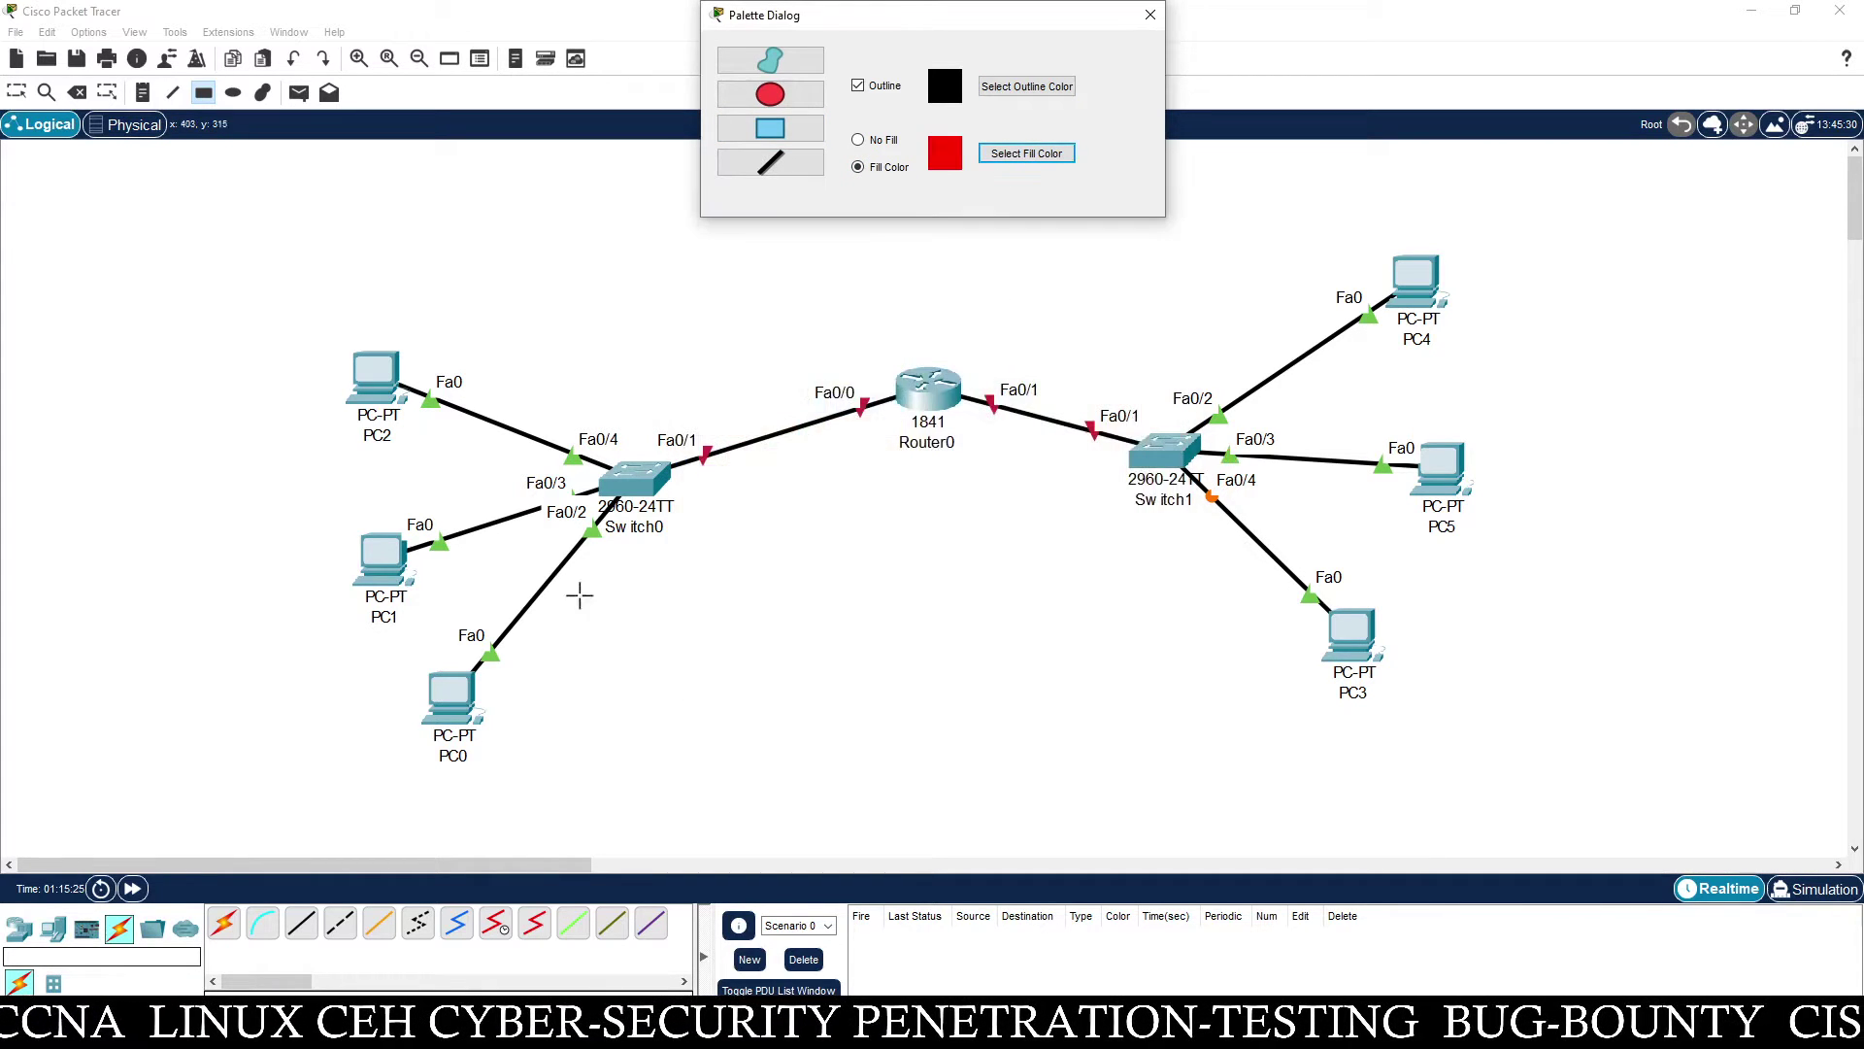
Draw red rectangles around PC1, PC5 and PC3, and return to selection mode
left_click_drag(284, 496, 455, 646)
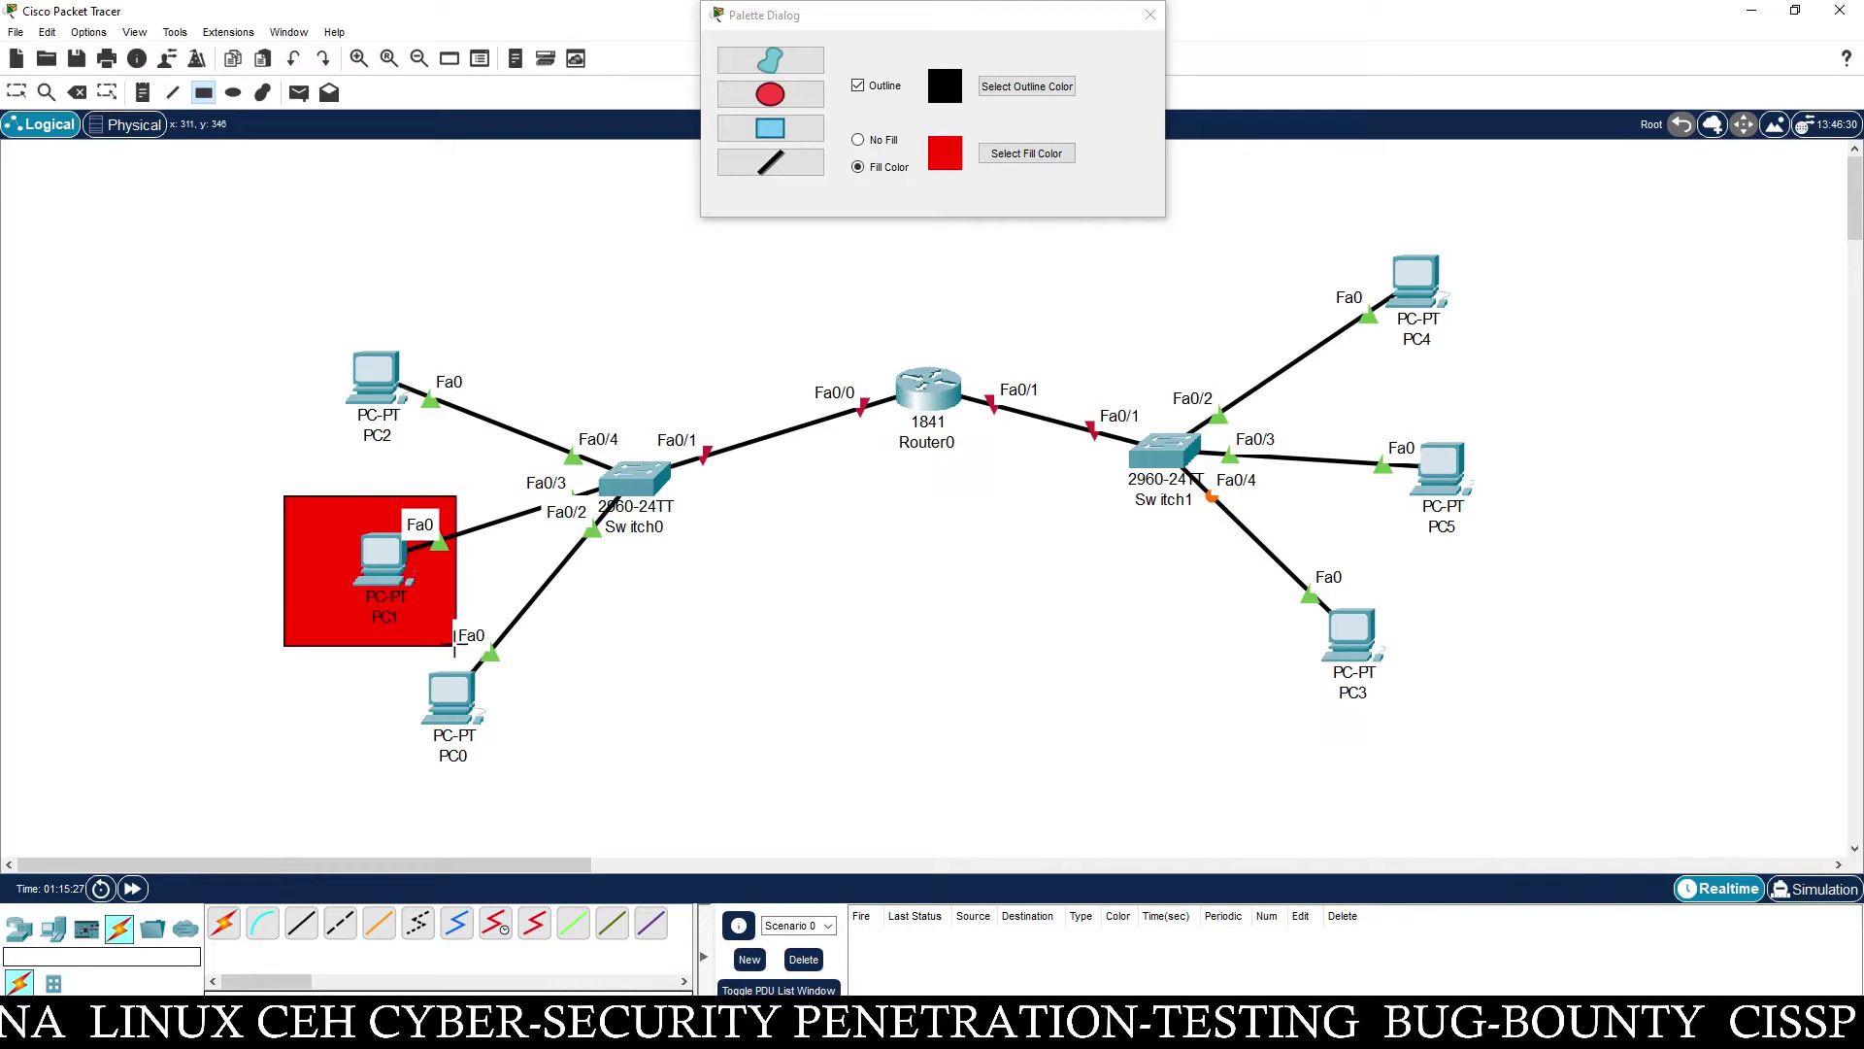
left_click_drag(1357, 395, 1511, 555)
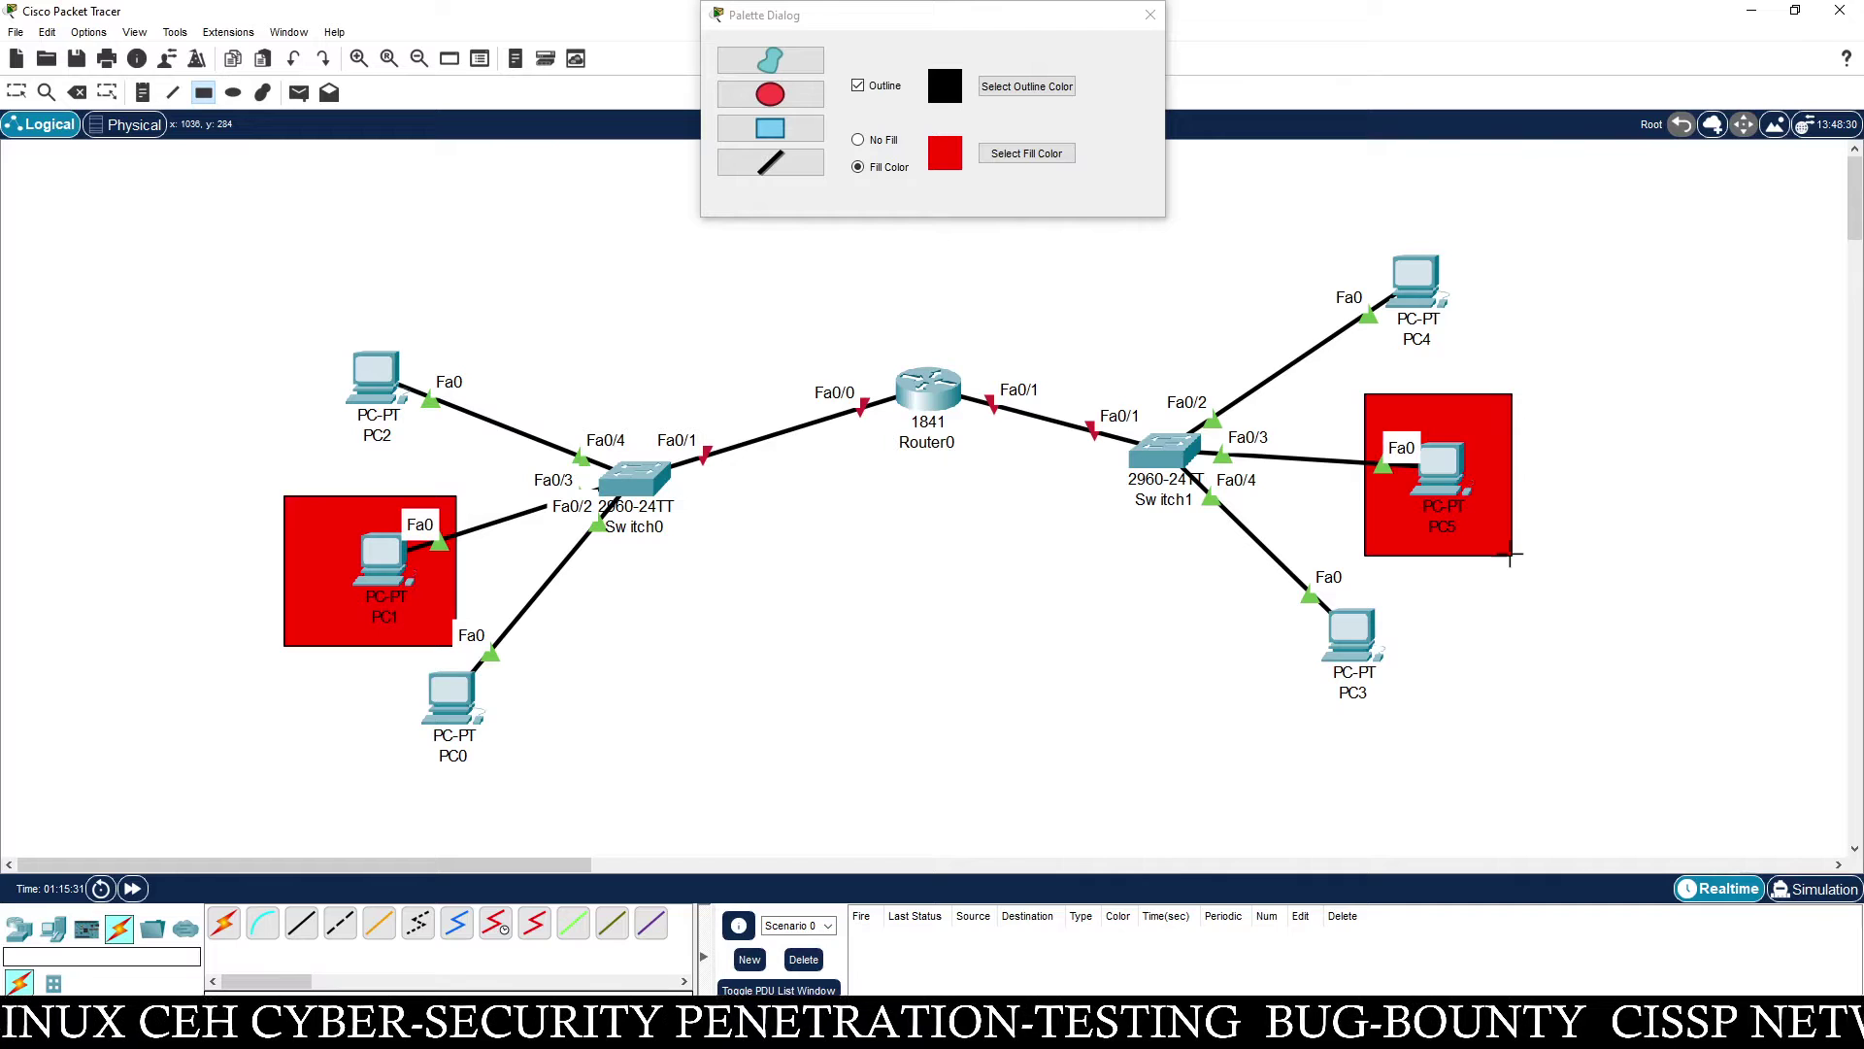
left_click_drag(1304, 589, 1444, 746)
left_click(1150, 14)
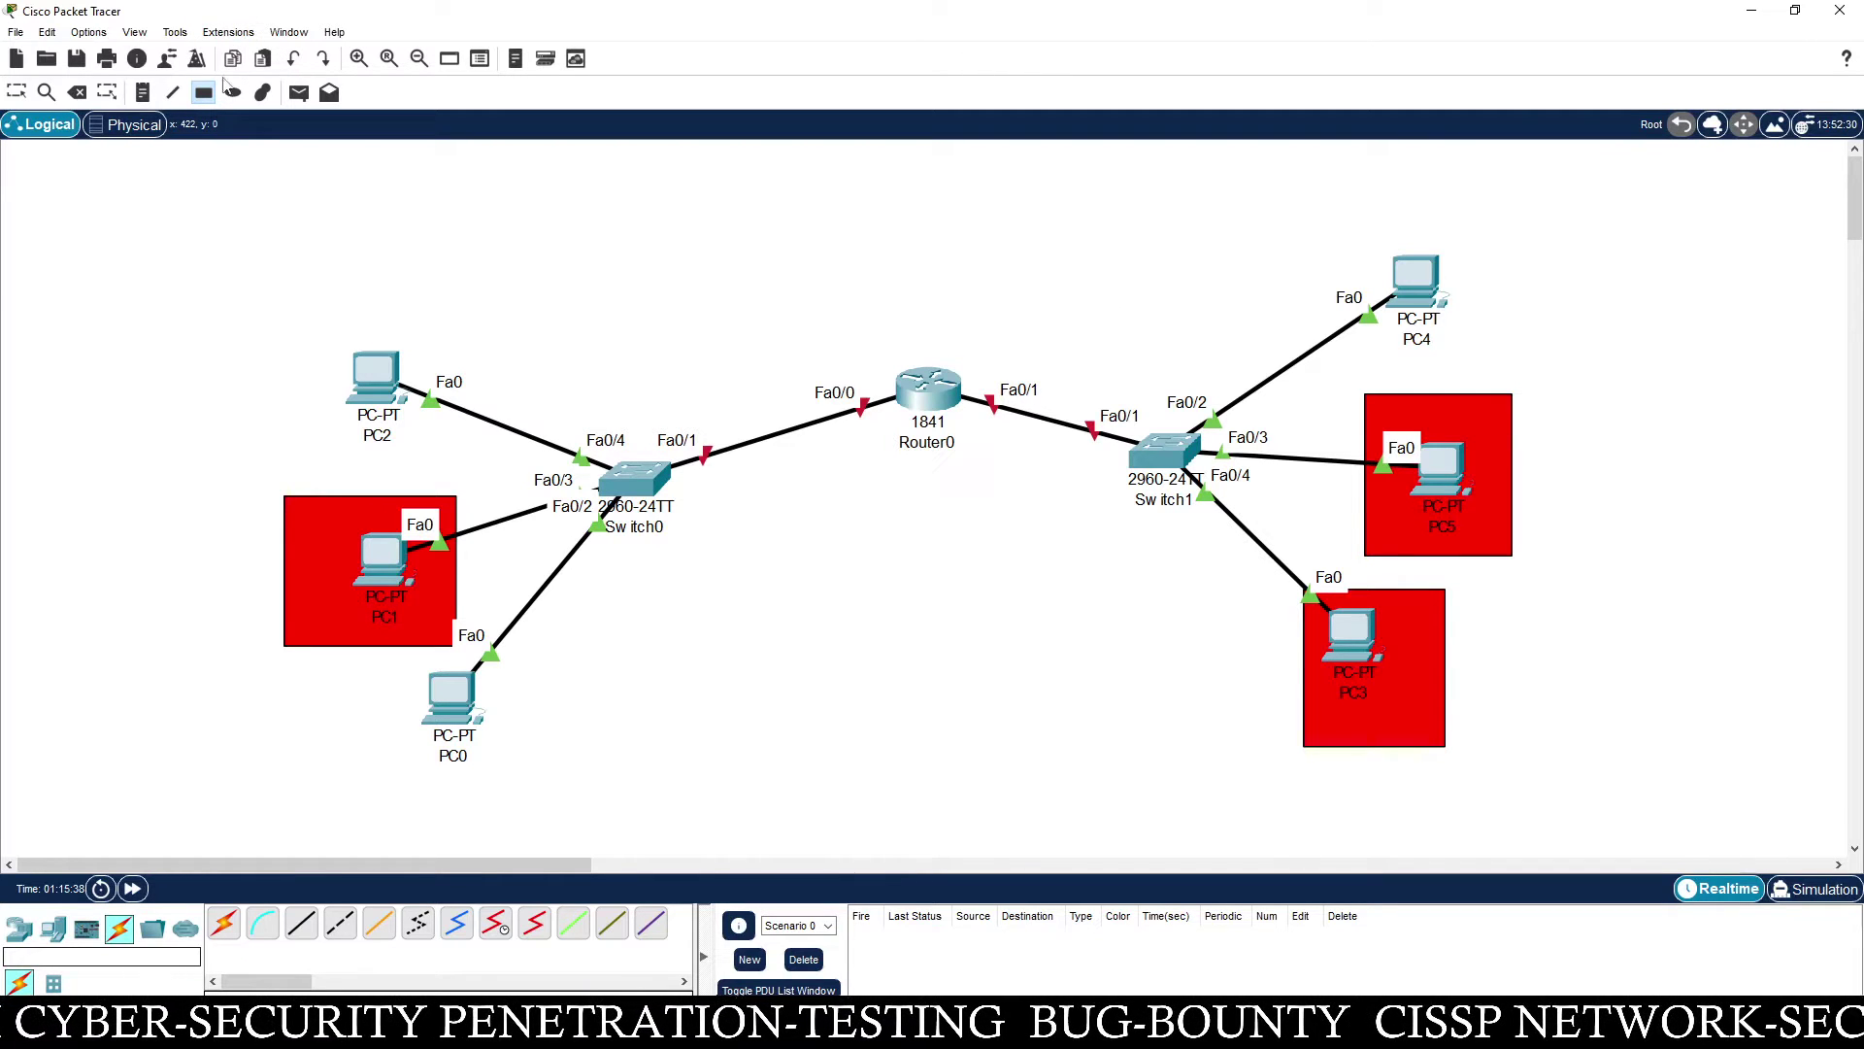
left_click(17, 92)
Nudge Router0 up and left, and add notes 1.0.0.1 by its Fa0/0 interface and 2.0.0.1 by Fa0/1
left_click_drag(927, 367, 897, 349)
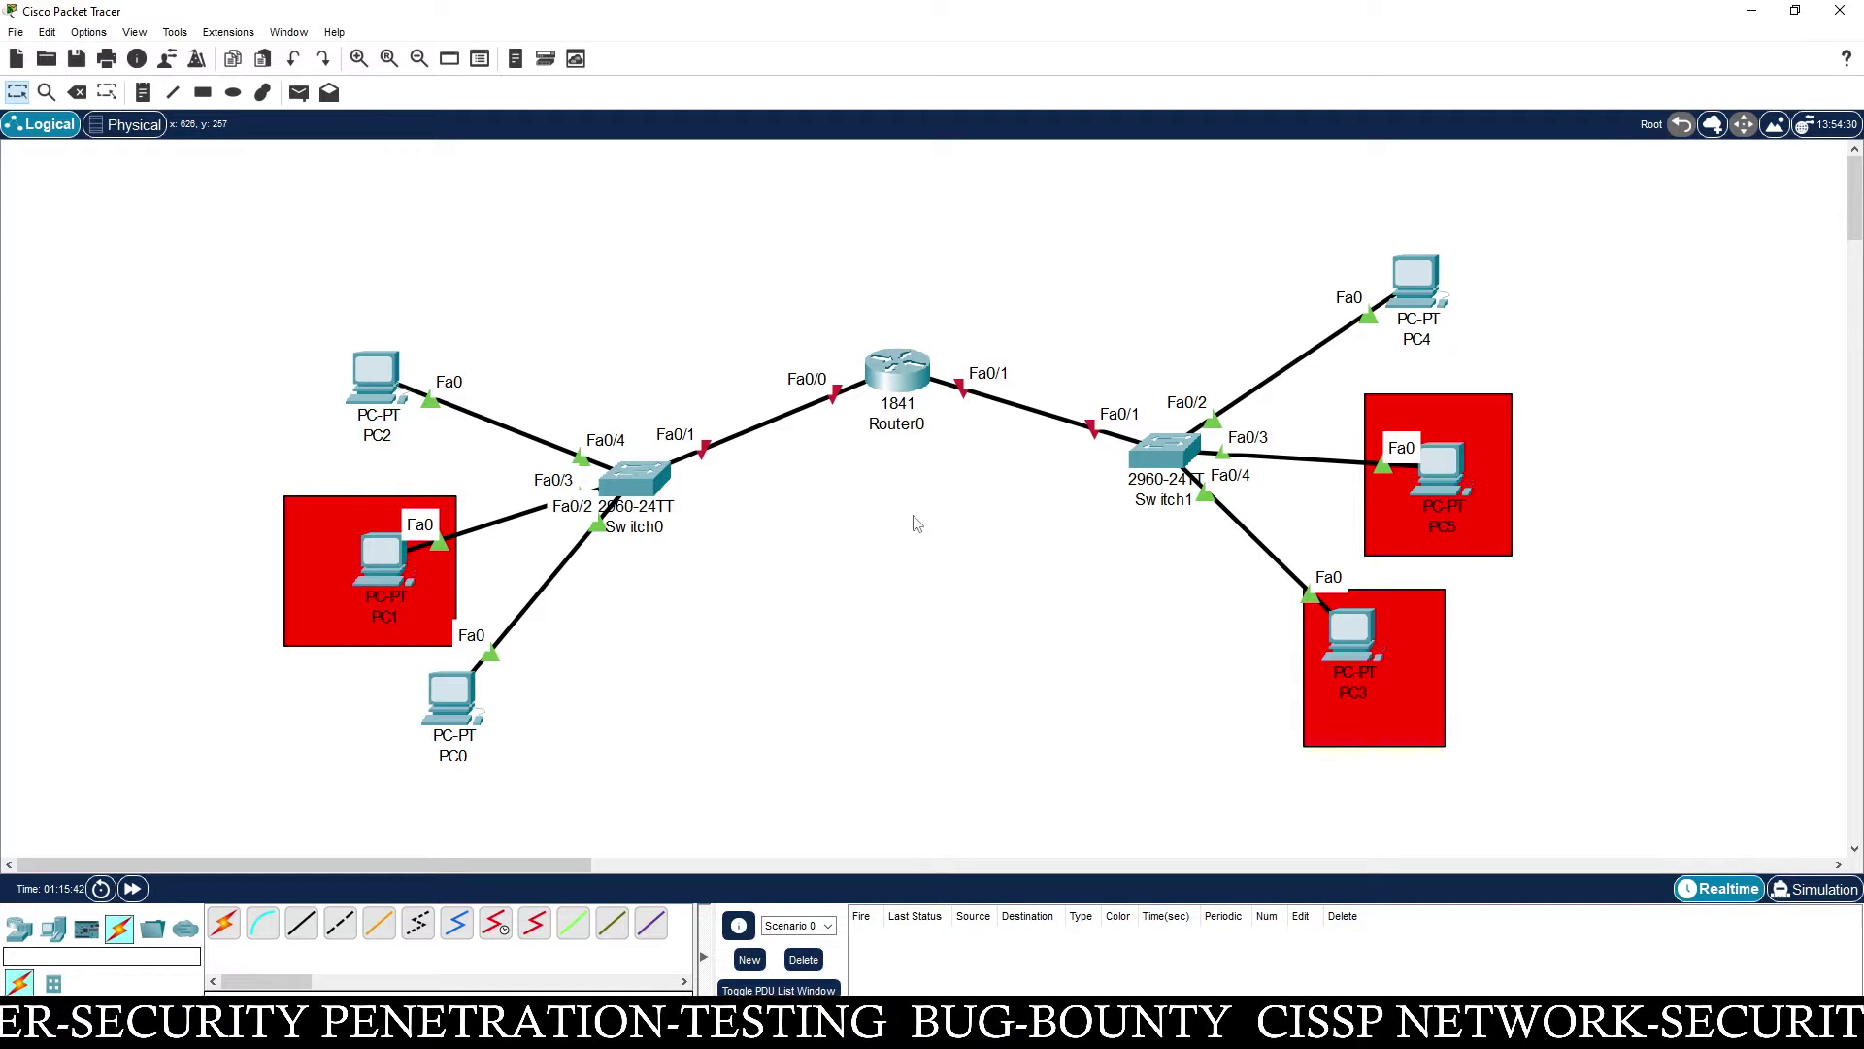
left_click(143, 92)
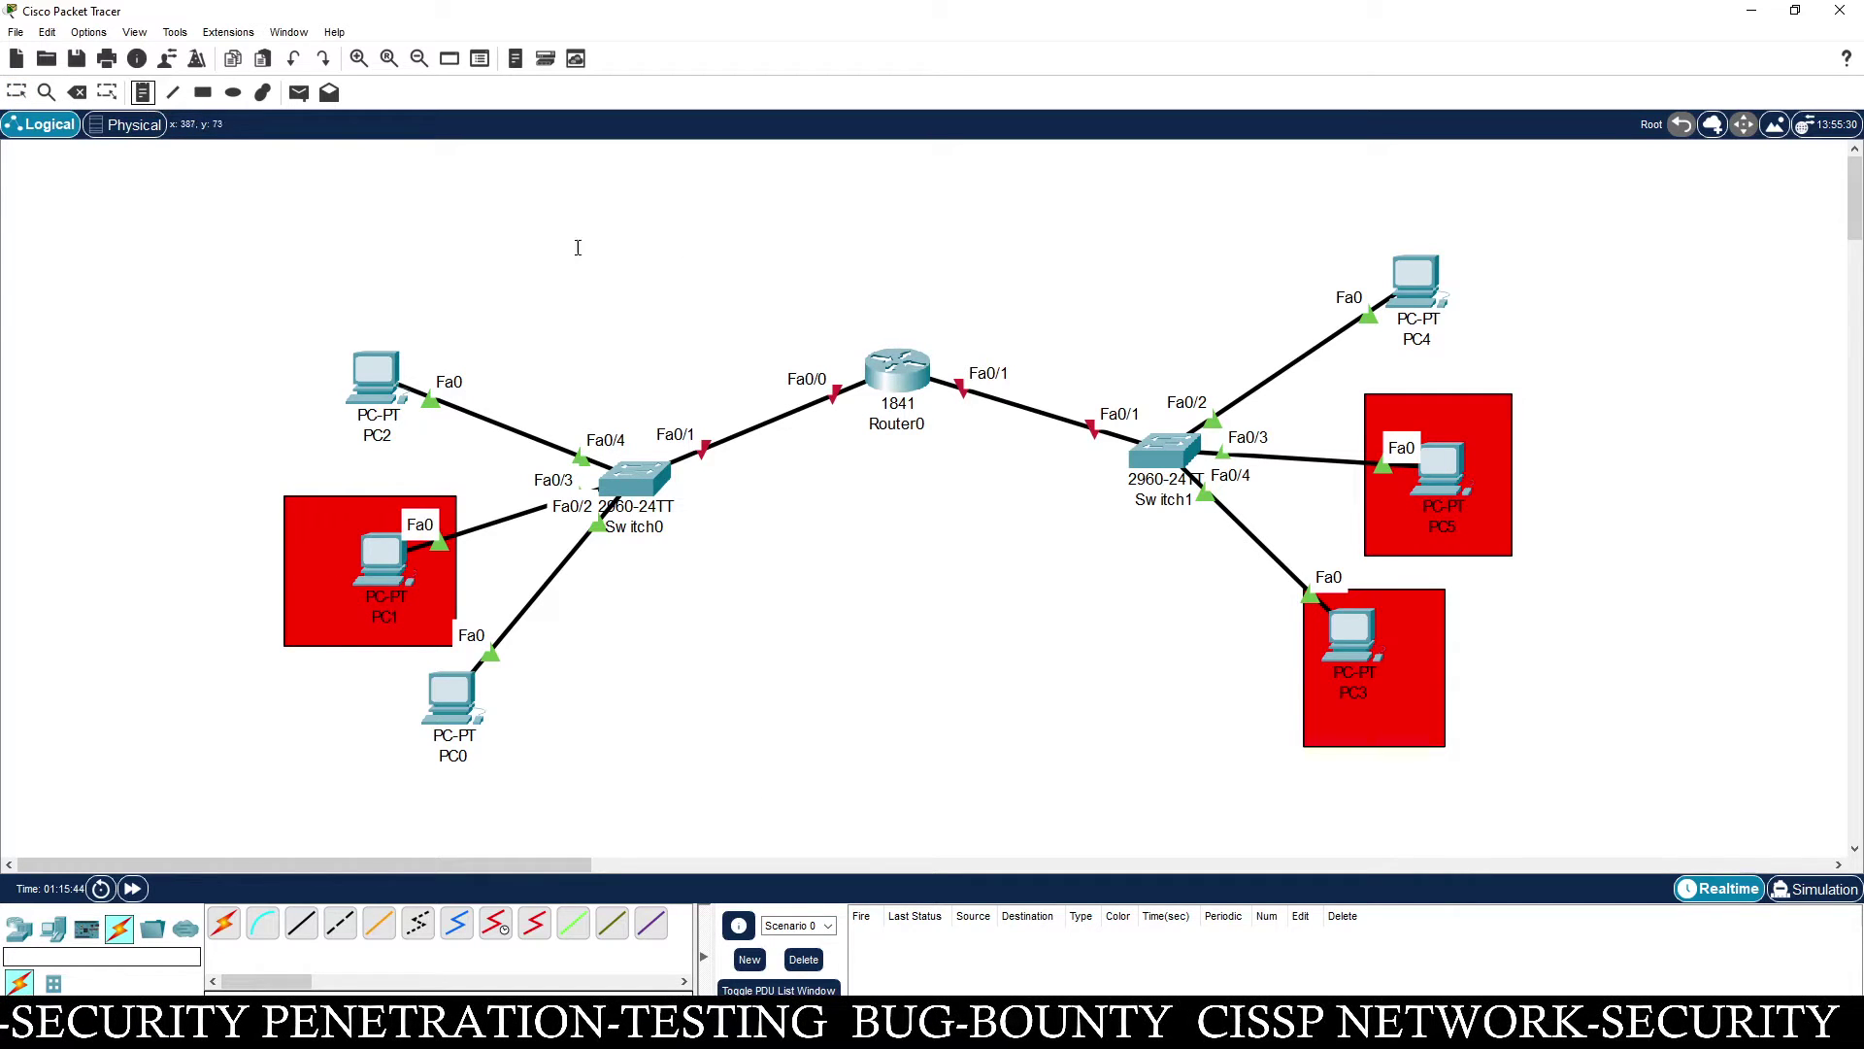
left_click(773, 322)
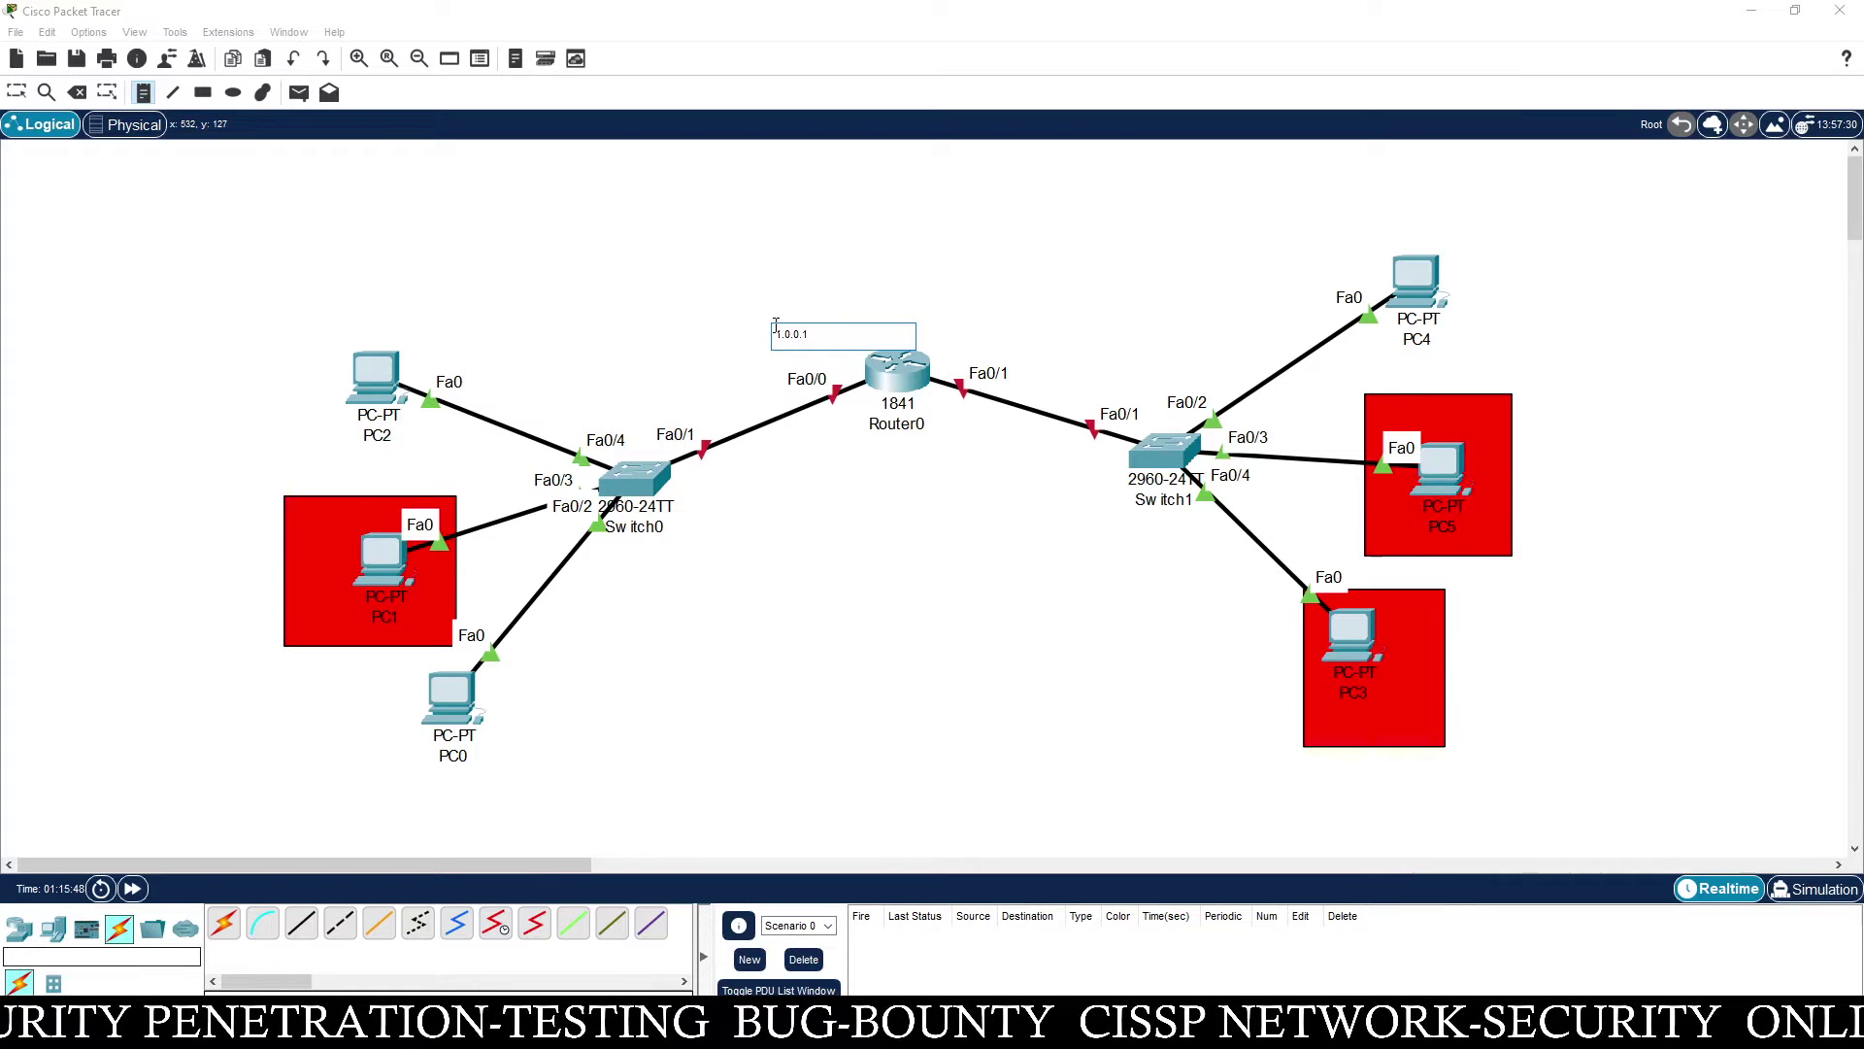
type("1.0.0.1")
left_click(967, 340)
type("2")
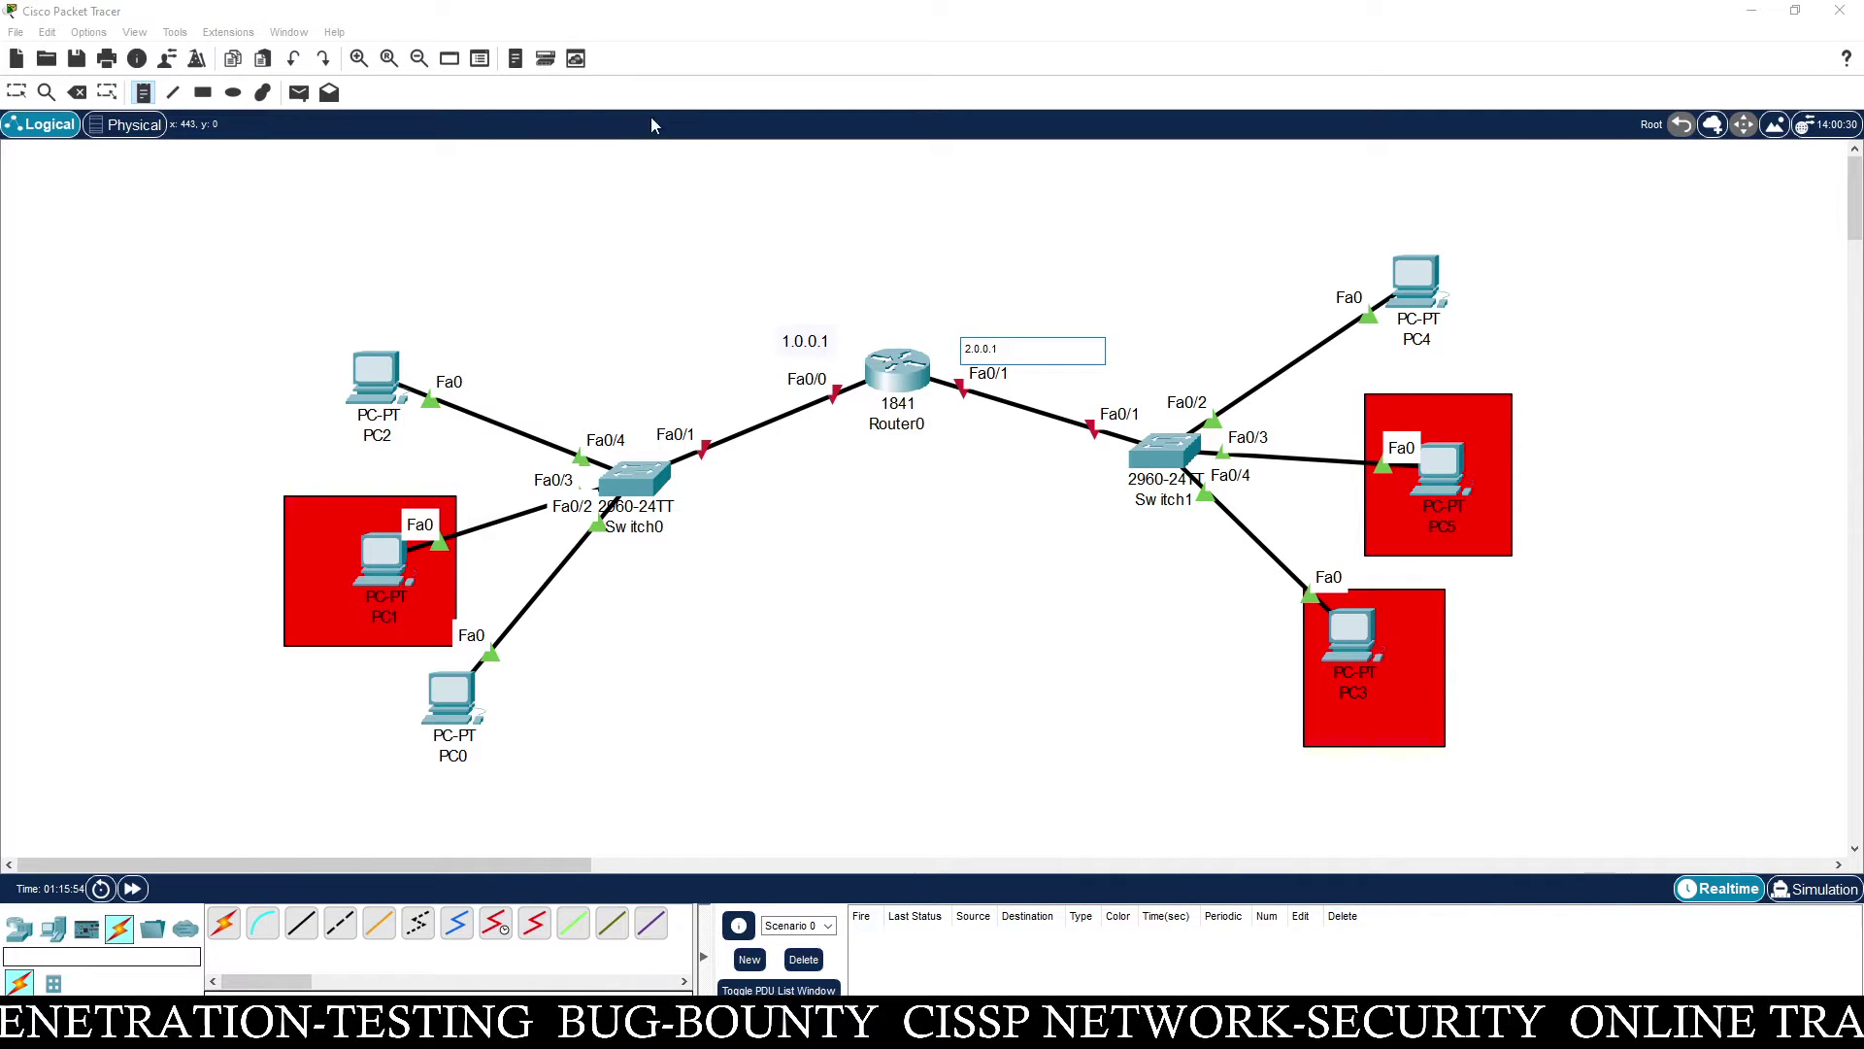
left_click(569, 167)
Add address notes 1.0.0.2 above PC2, 1.0.0.3 above PC1 and 1.0.0.4 below PC0
left_click(354, 309)
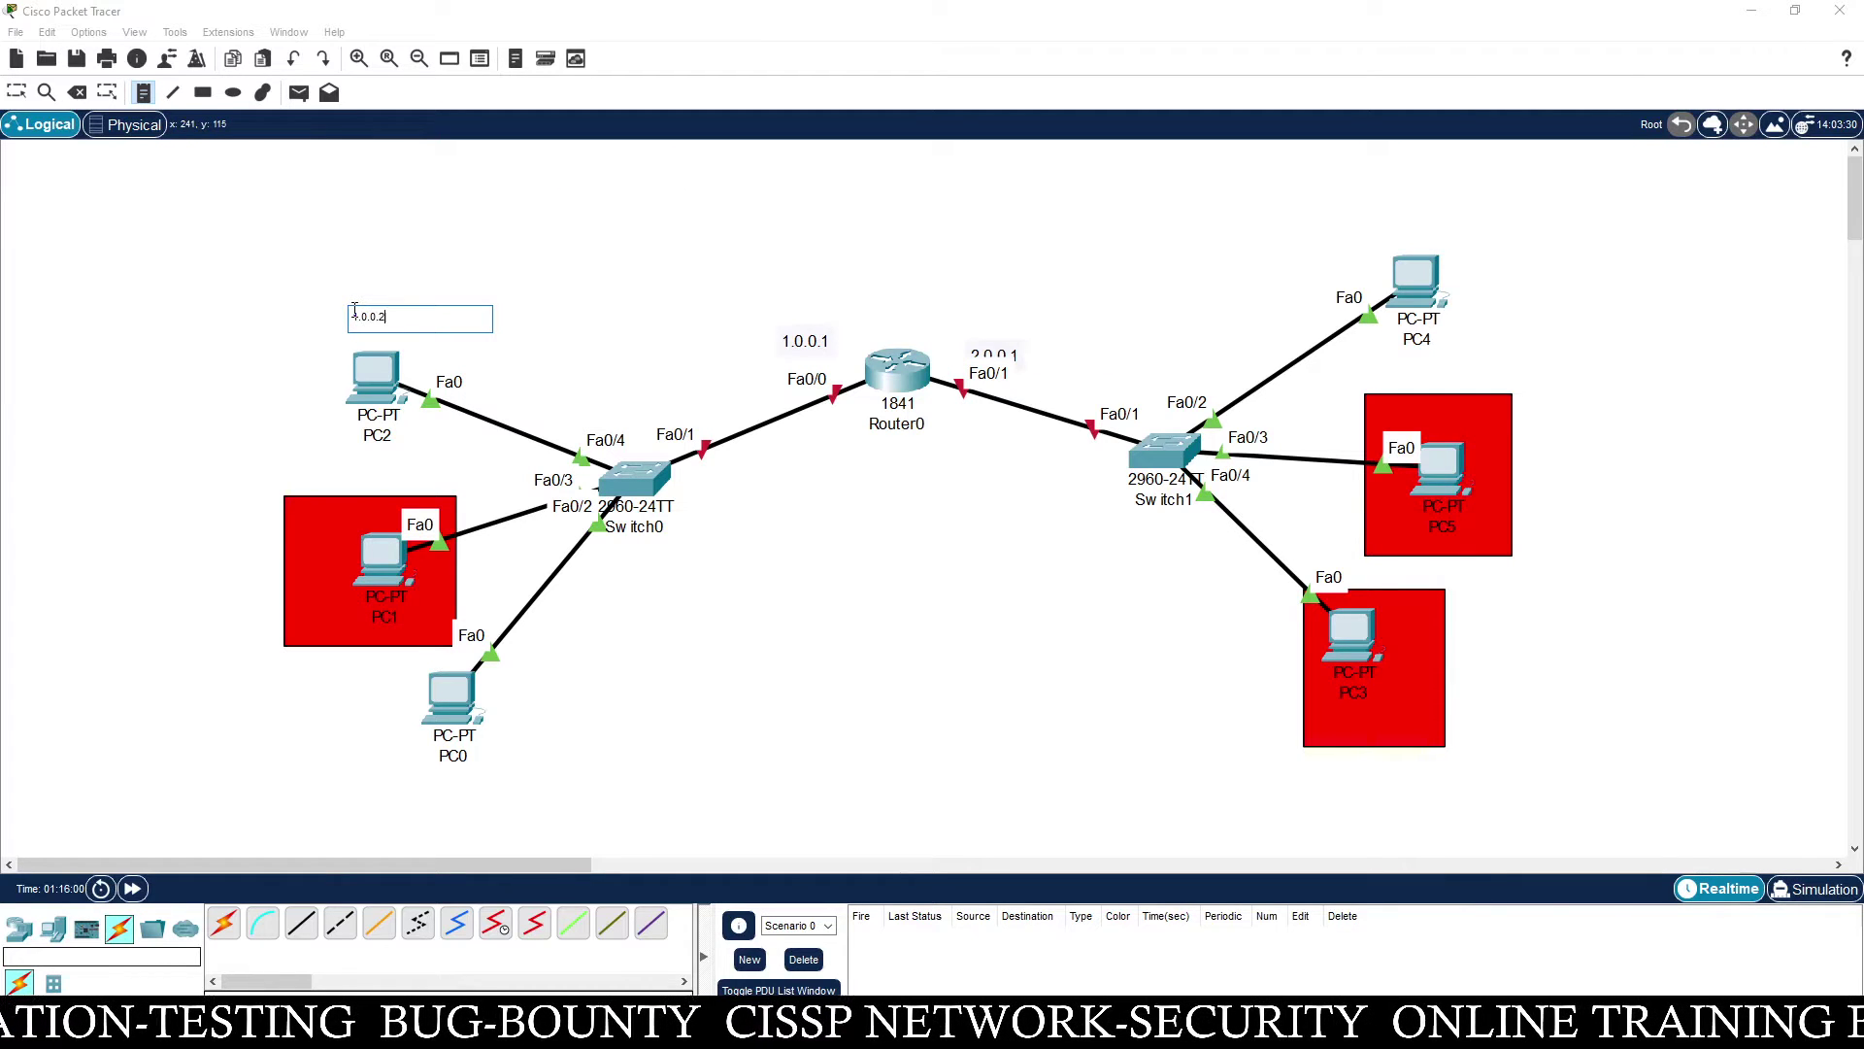
left_click(347, 487)
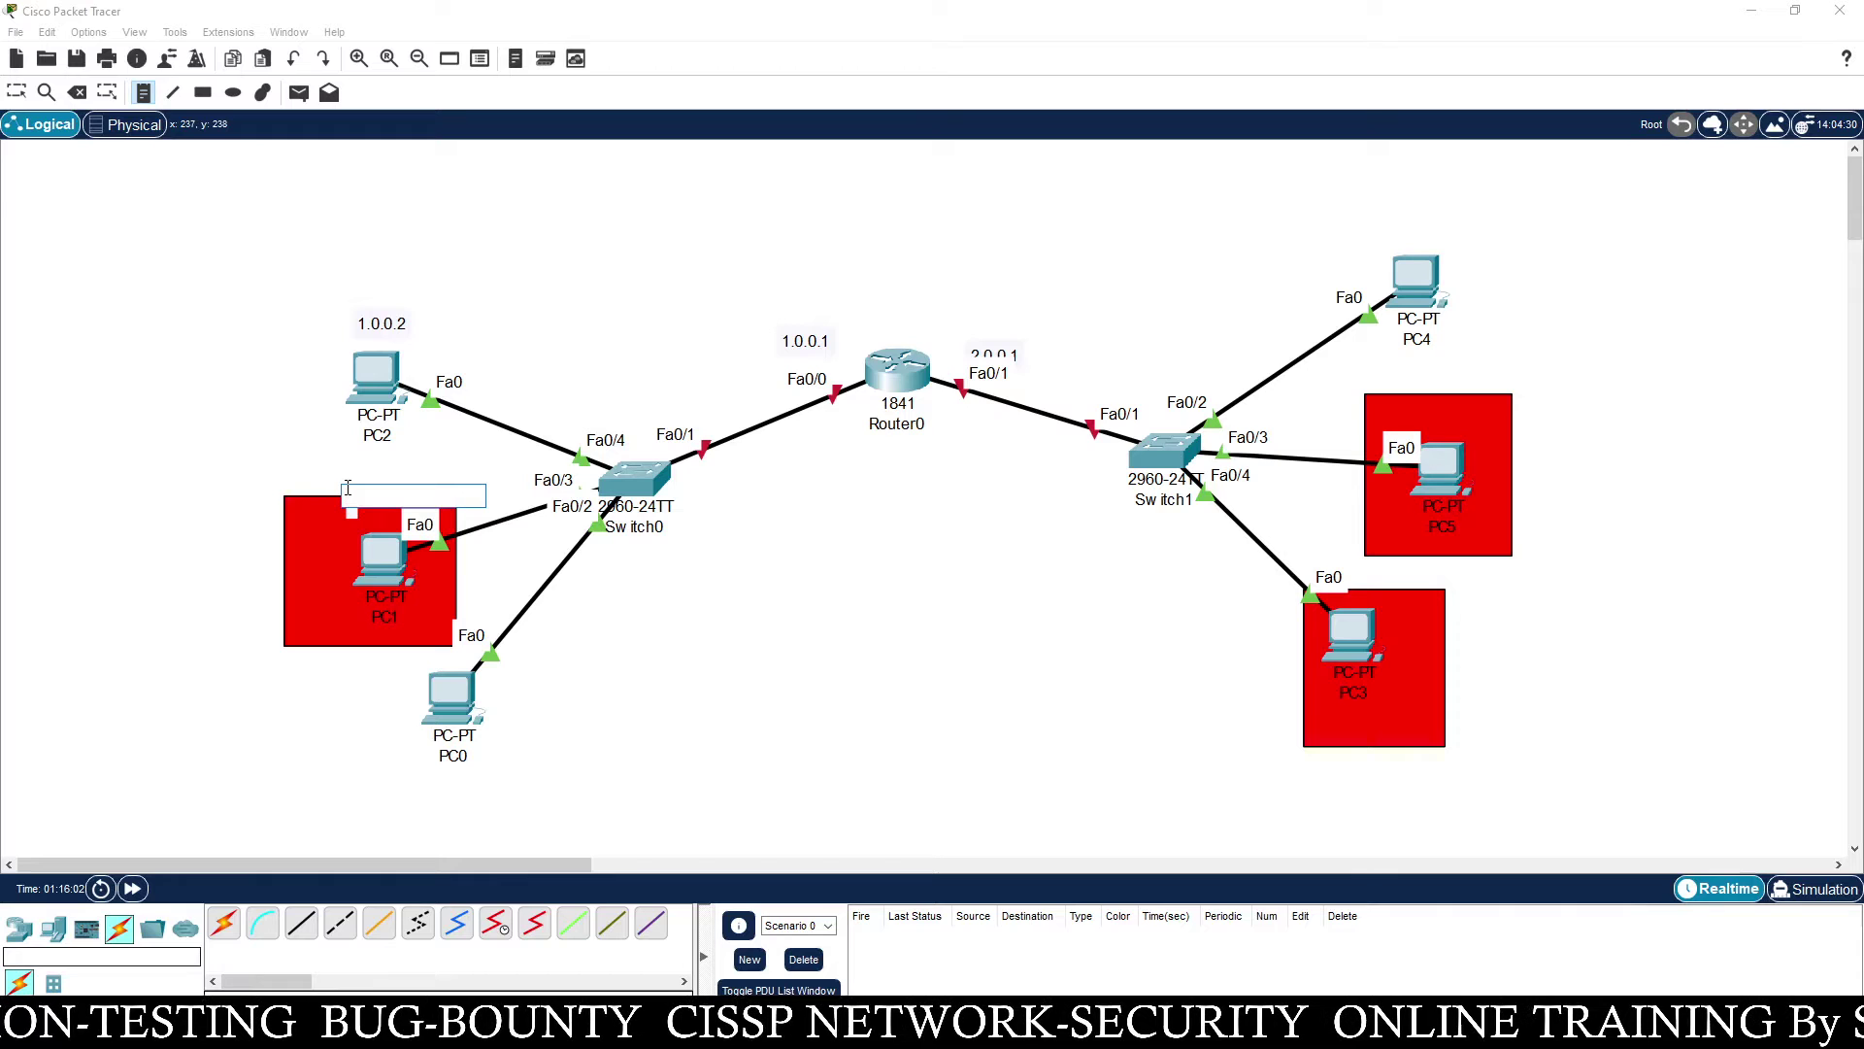
type("1.0.0.3")
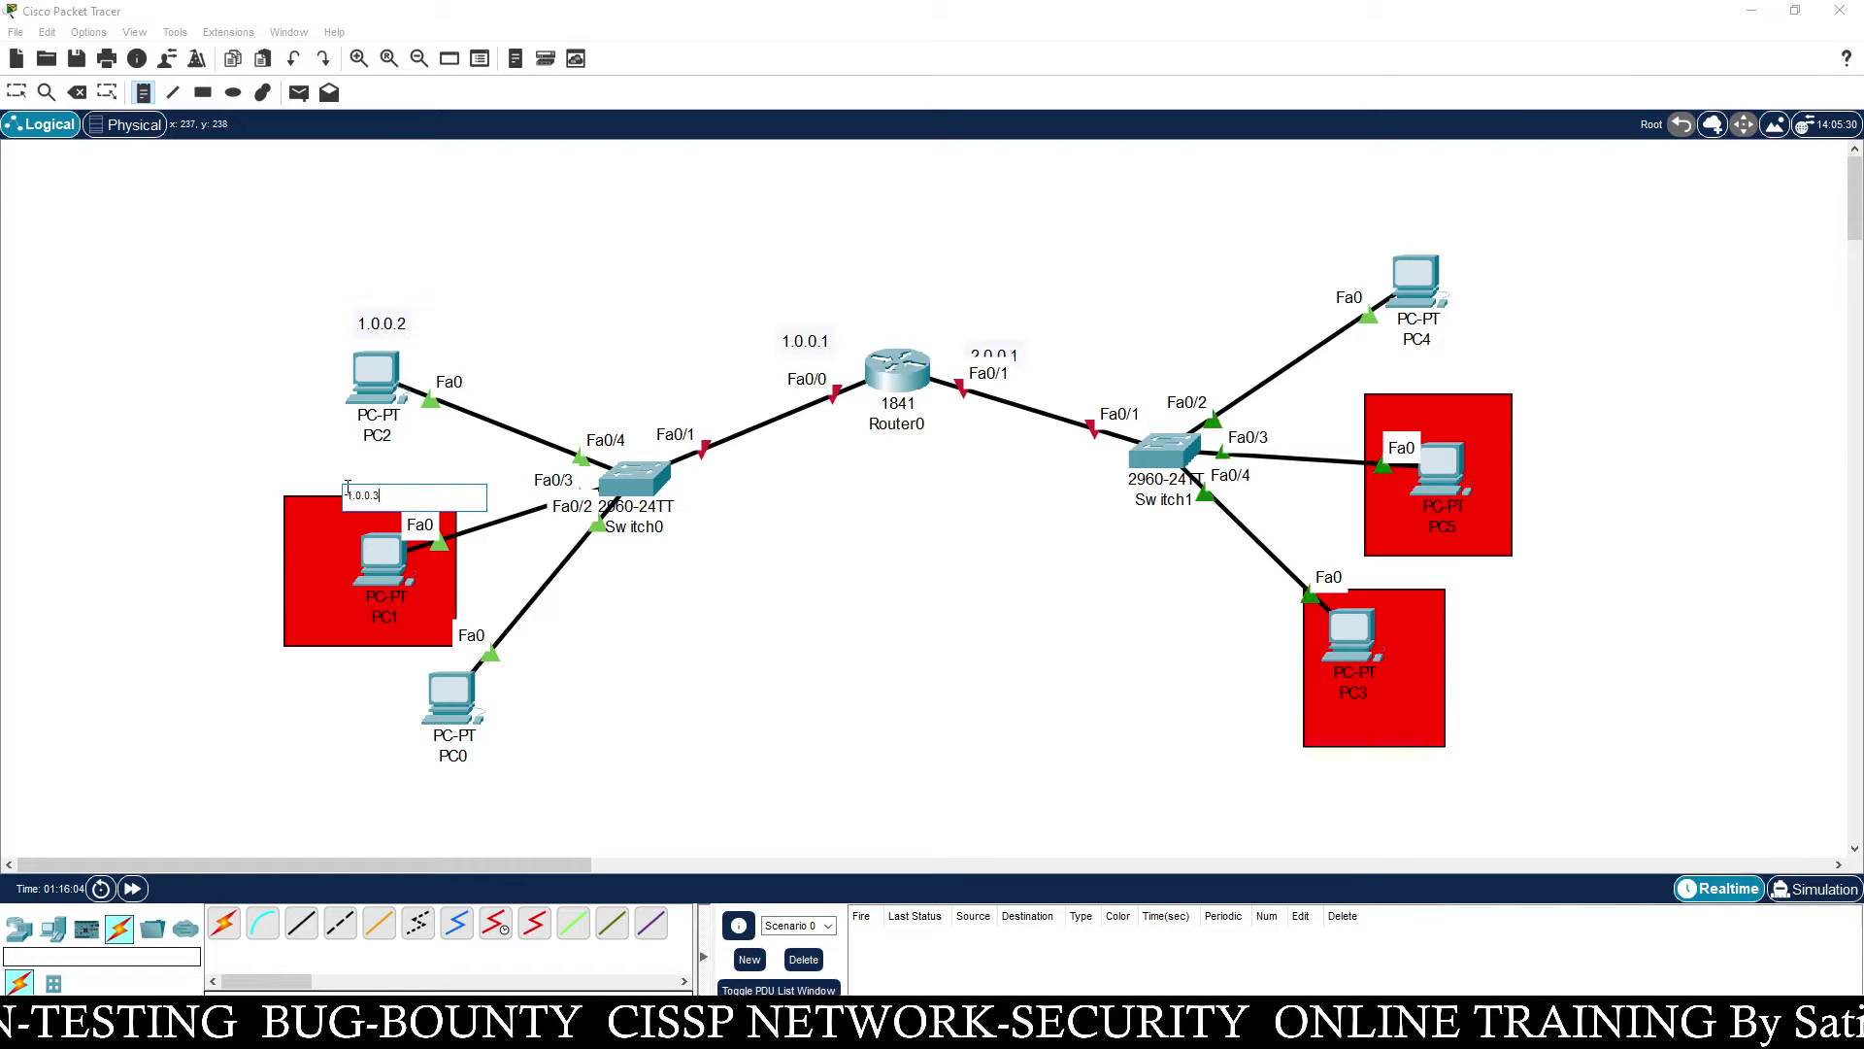
left_click(427, 802)
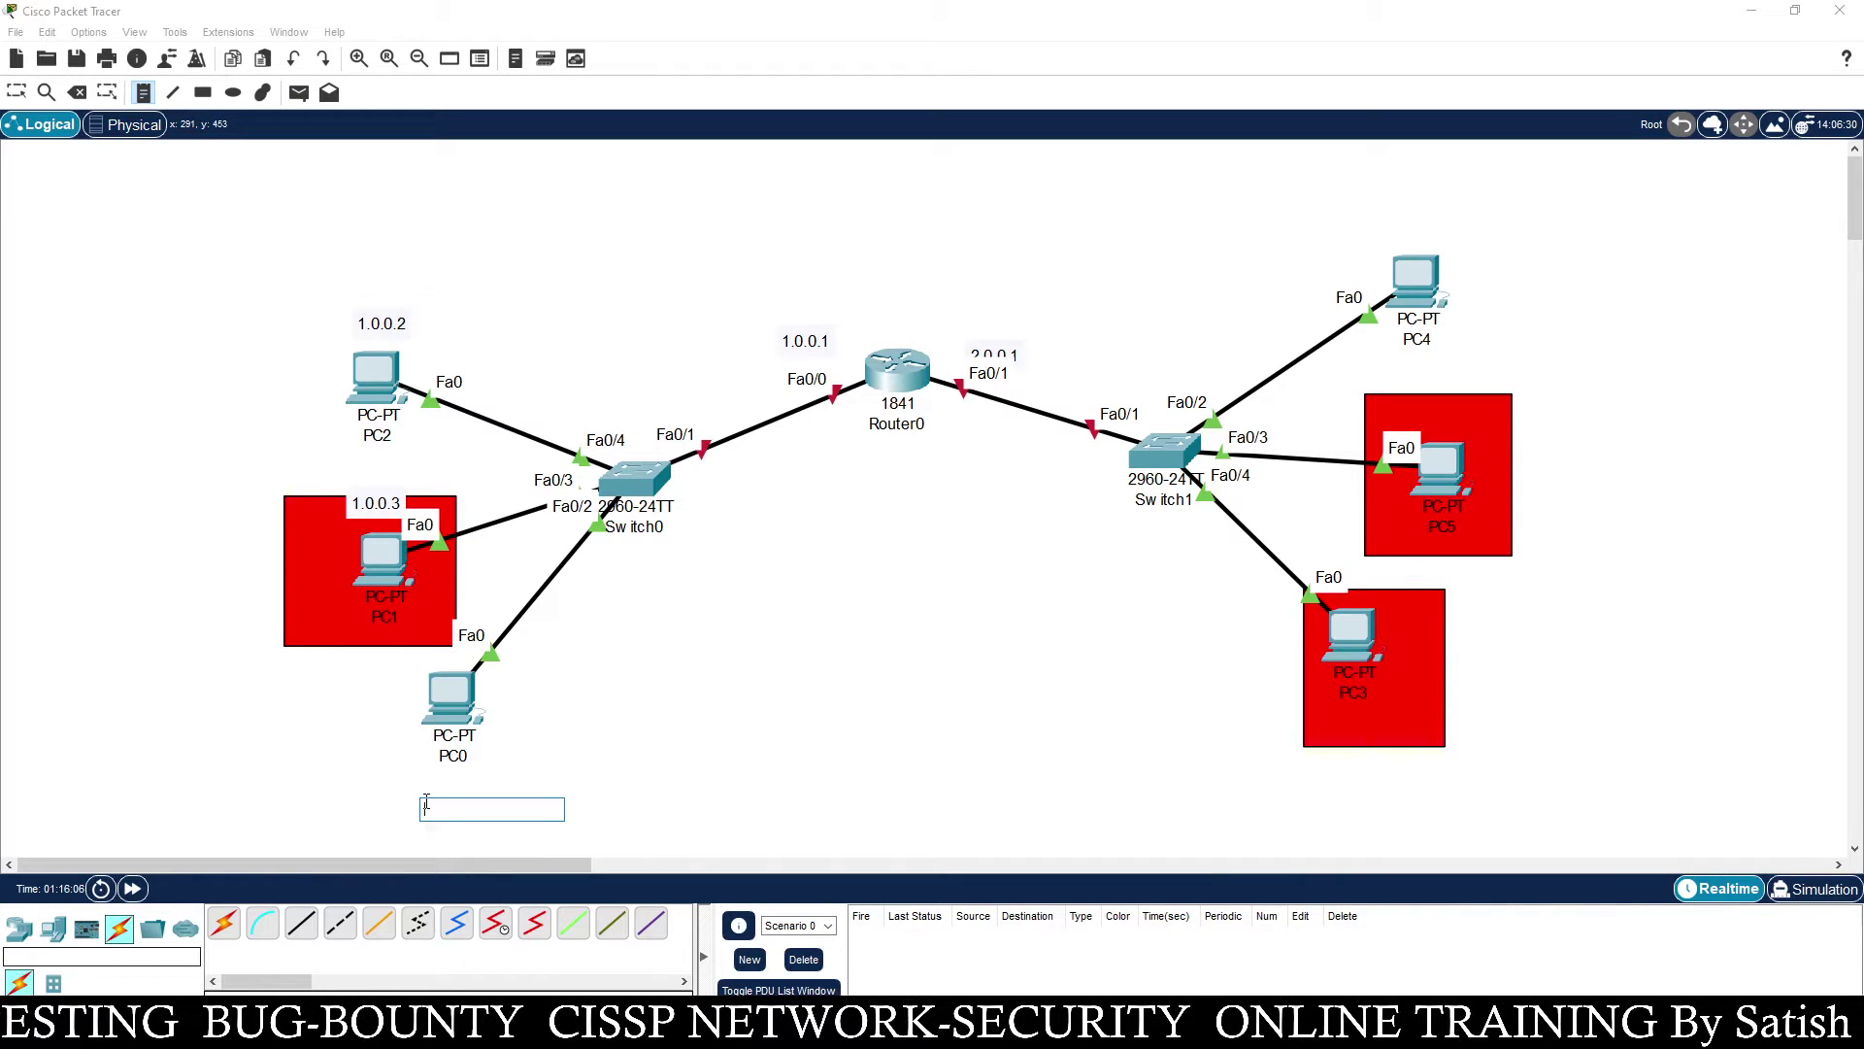
type("1.0.0.4")
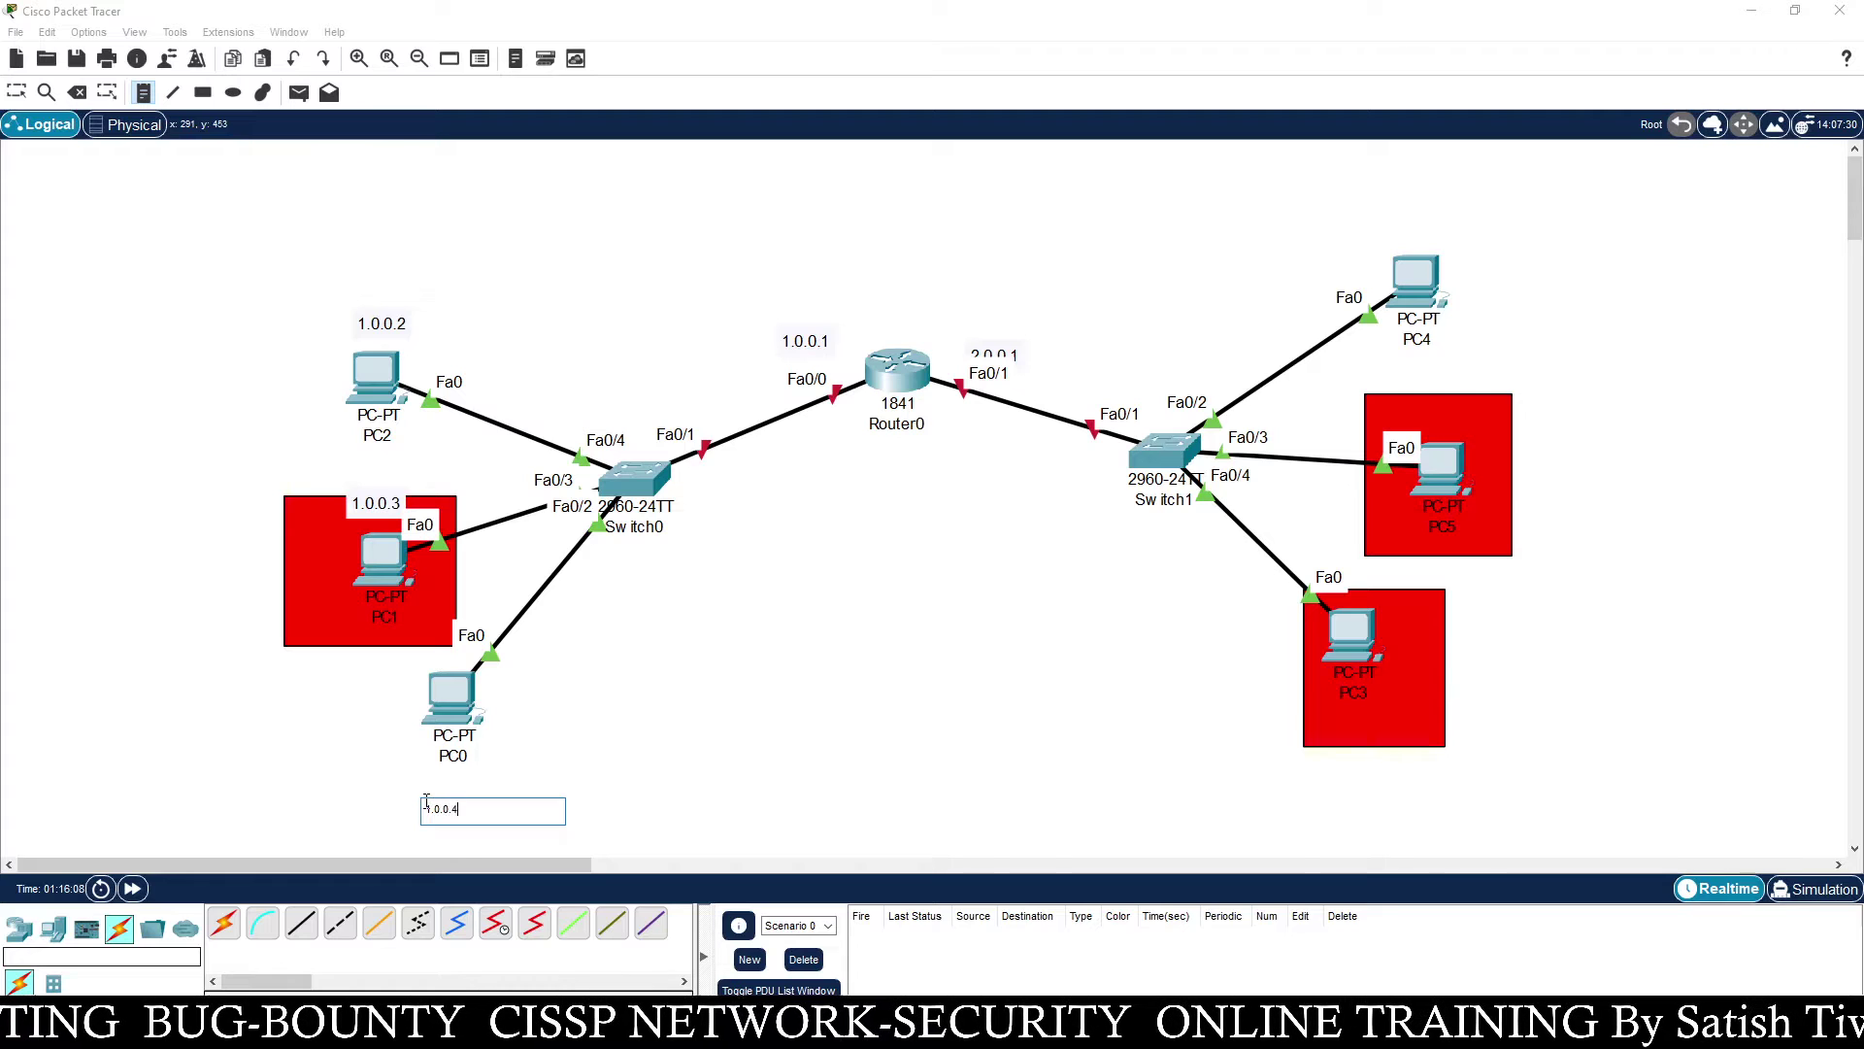
Add address notes 2.0.0.2 above PC4, 2.0.0.3 above PC5 and 2.0.0.4 below PC3, and return to selection mode
left_click(1394, 241)
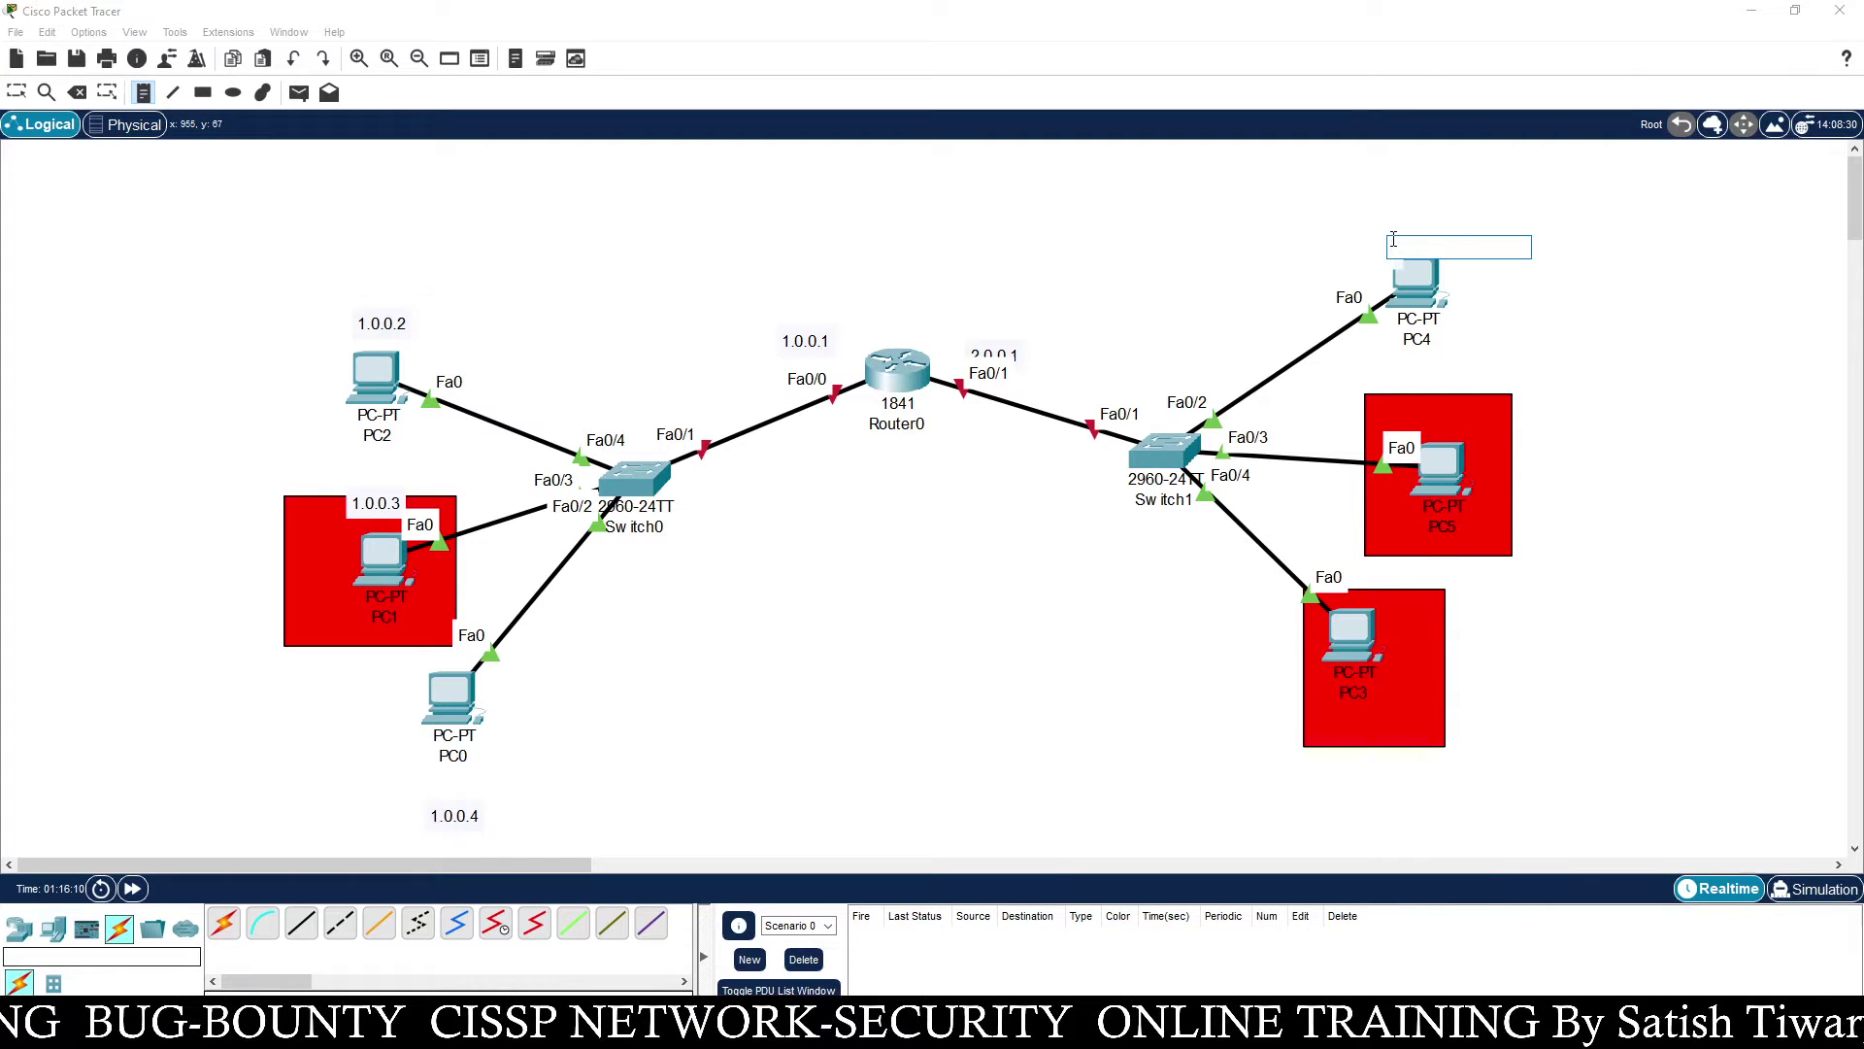
type("2.0.0.2")
left_click(1420, 370)
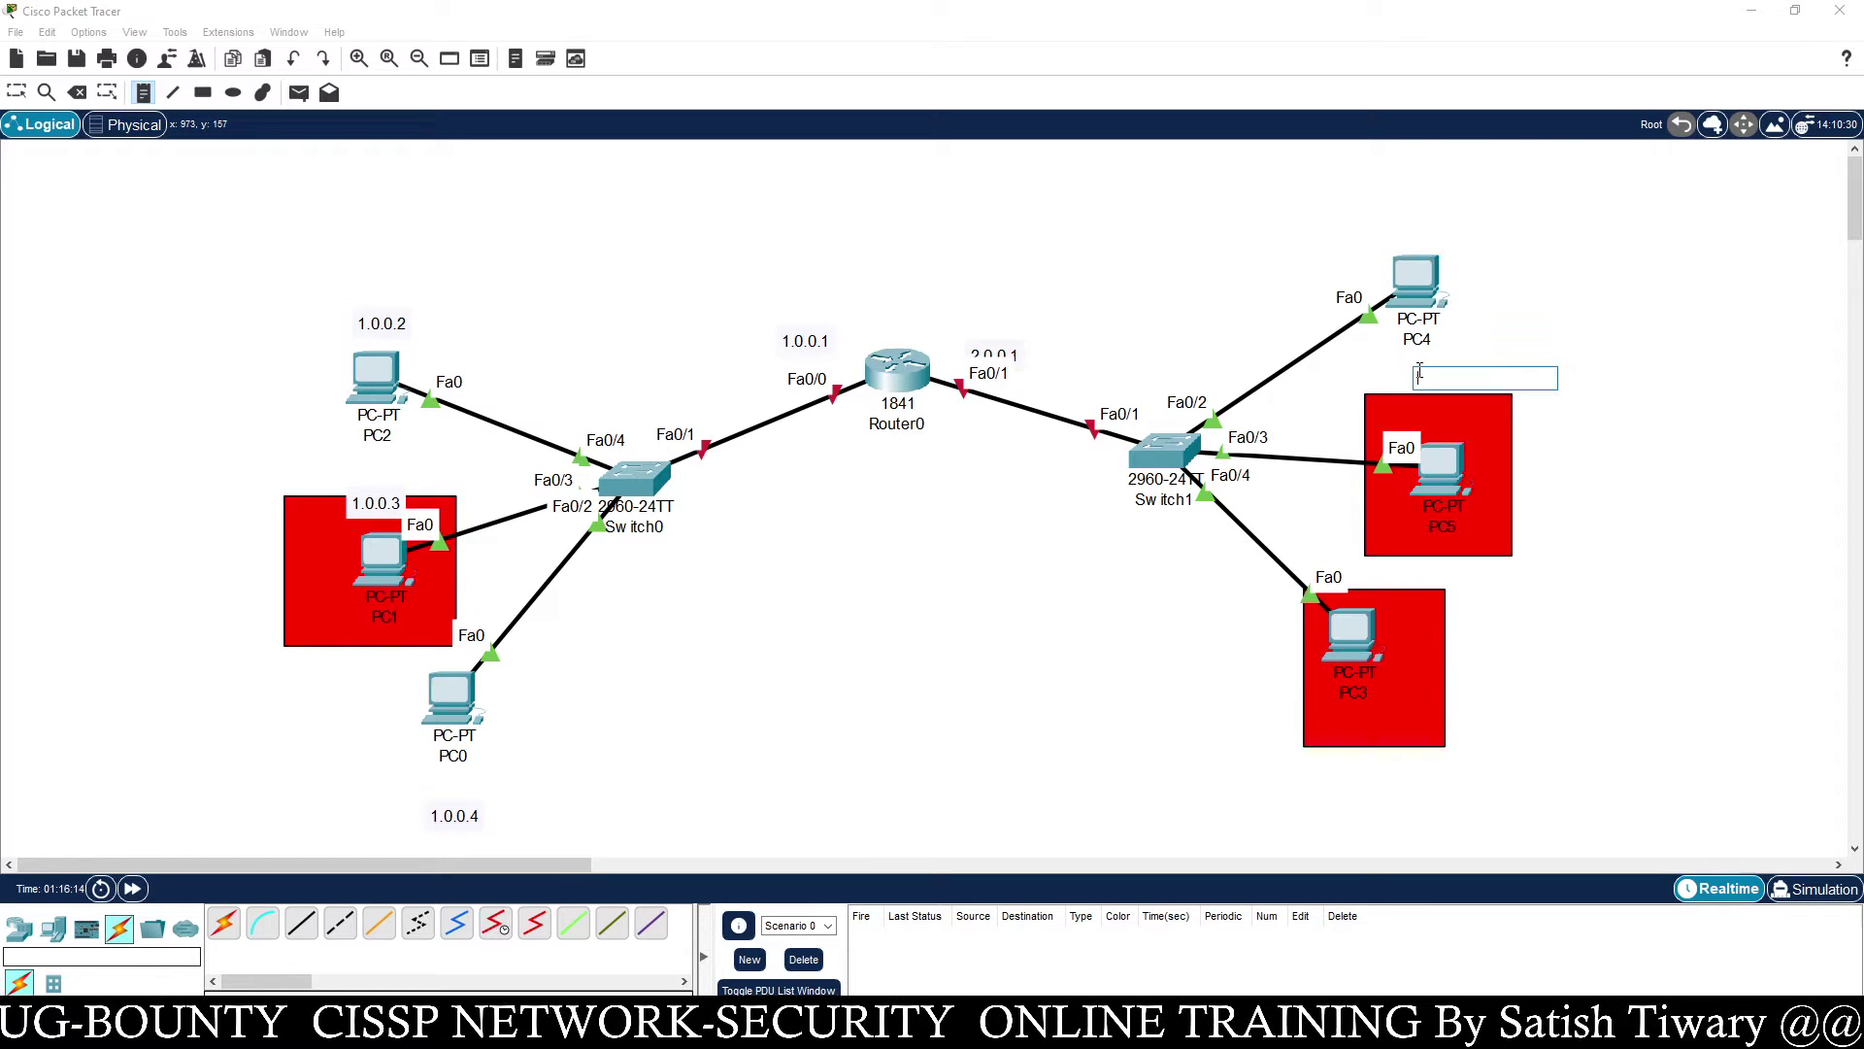
type("2.0.0.3")
left_click(1314, 775)
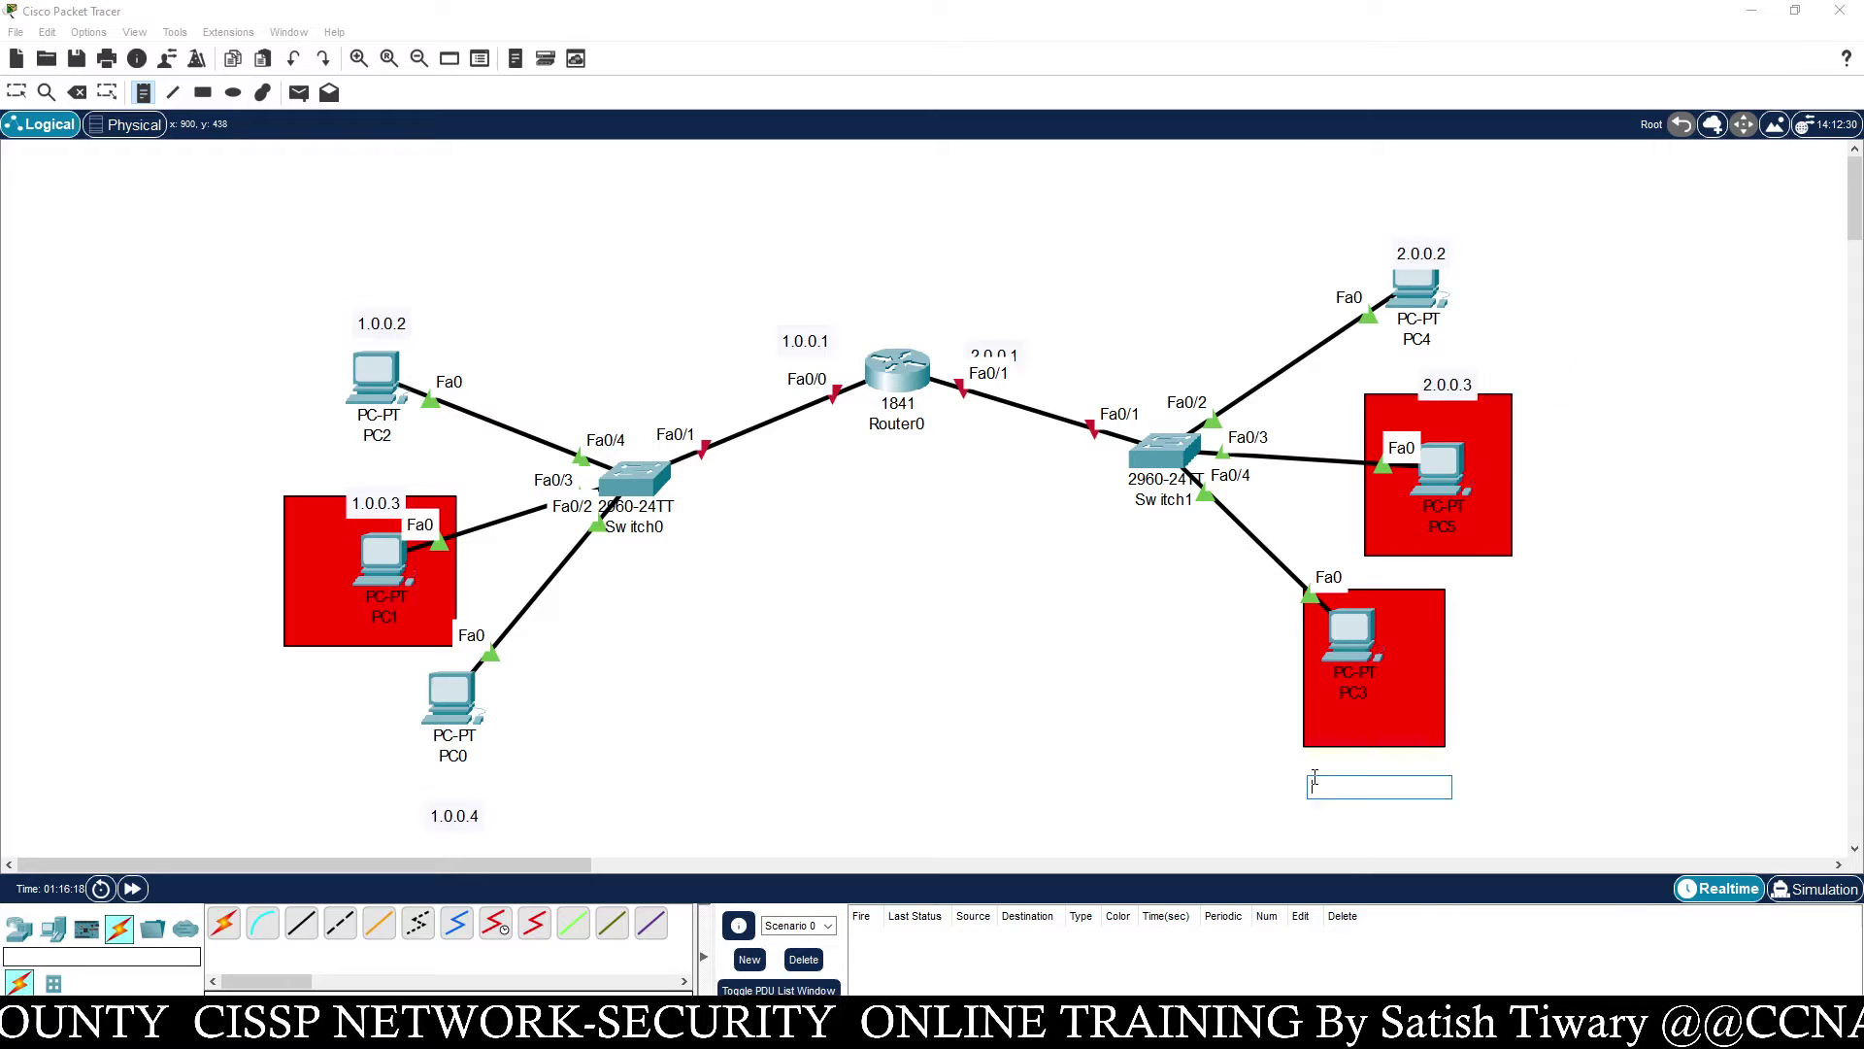
type("2.0.0.4")
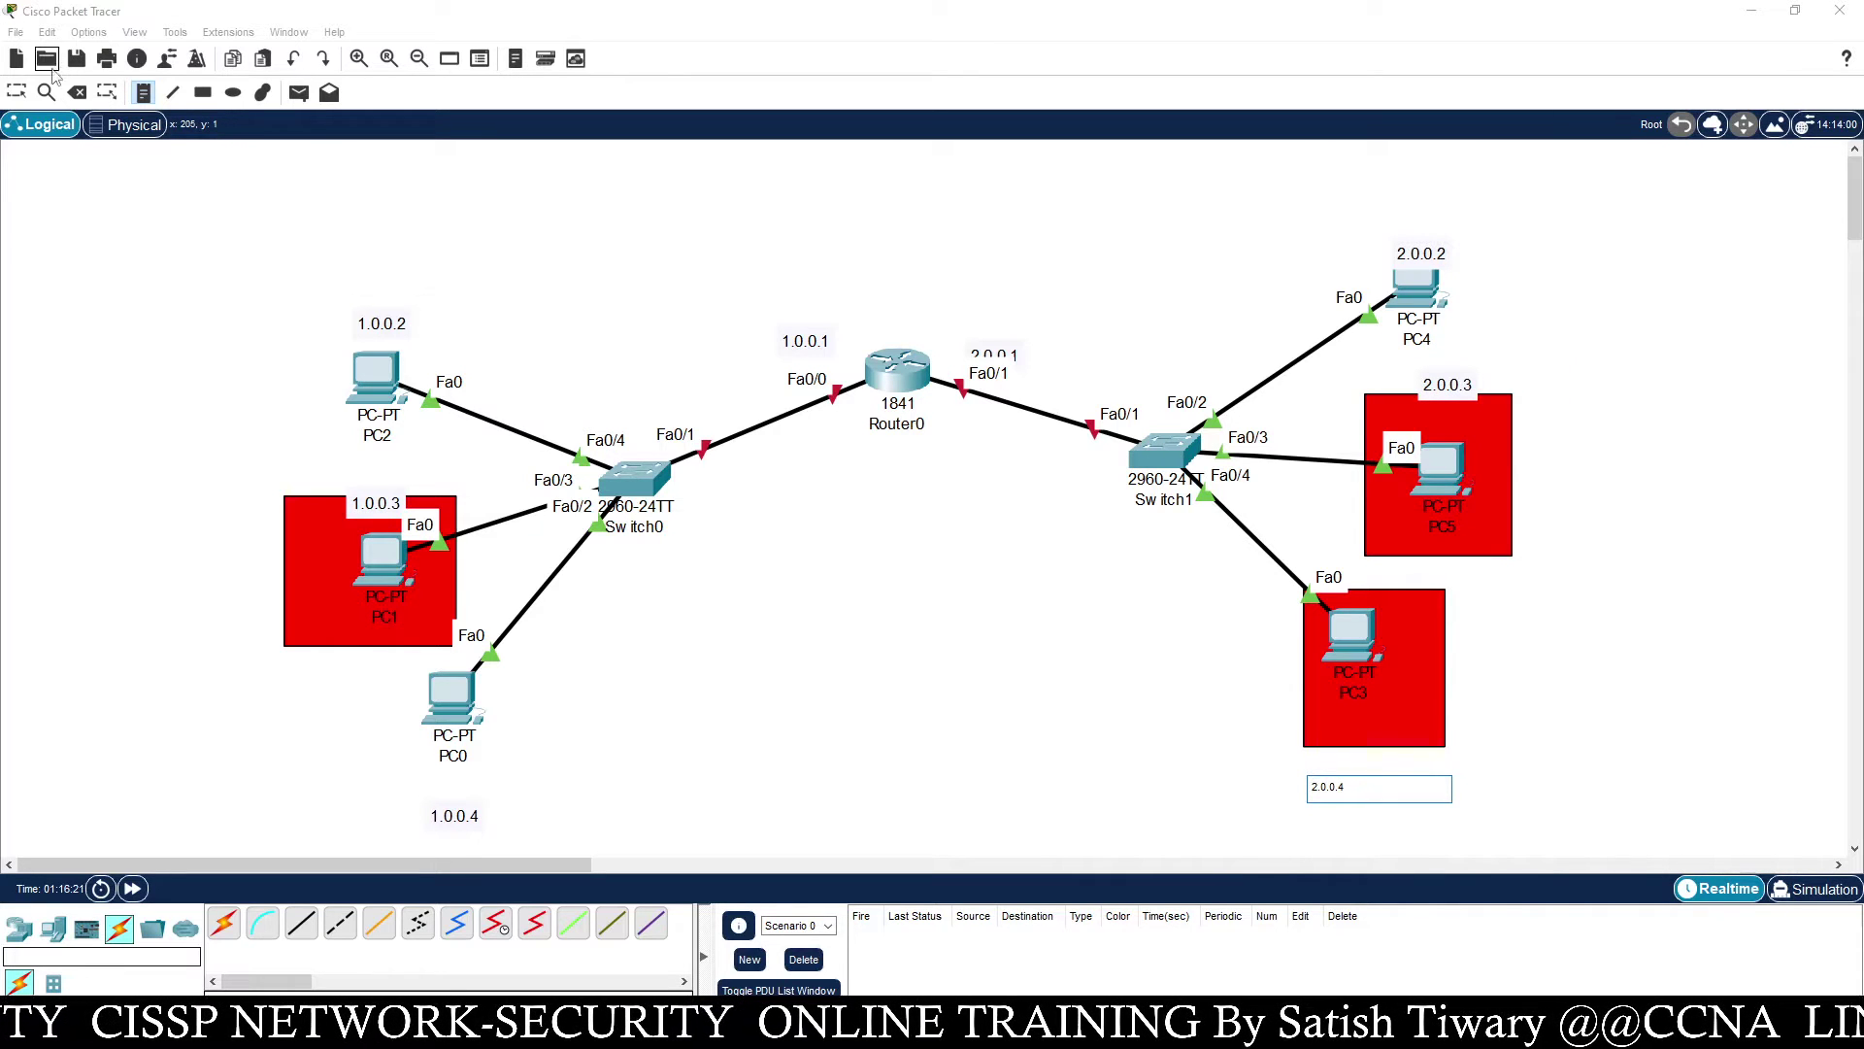
left_click(16, 93)
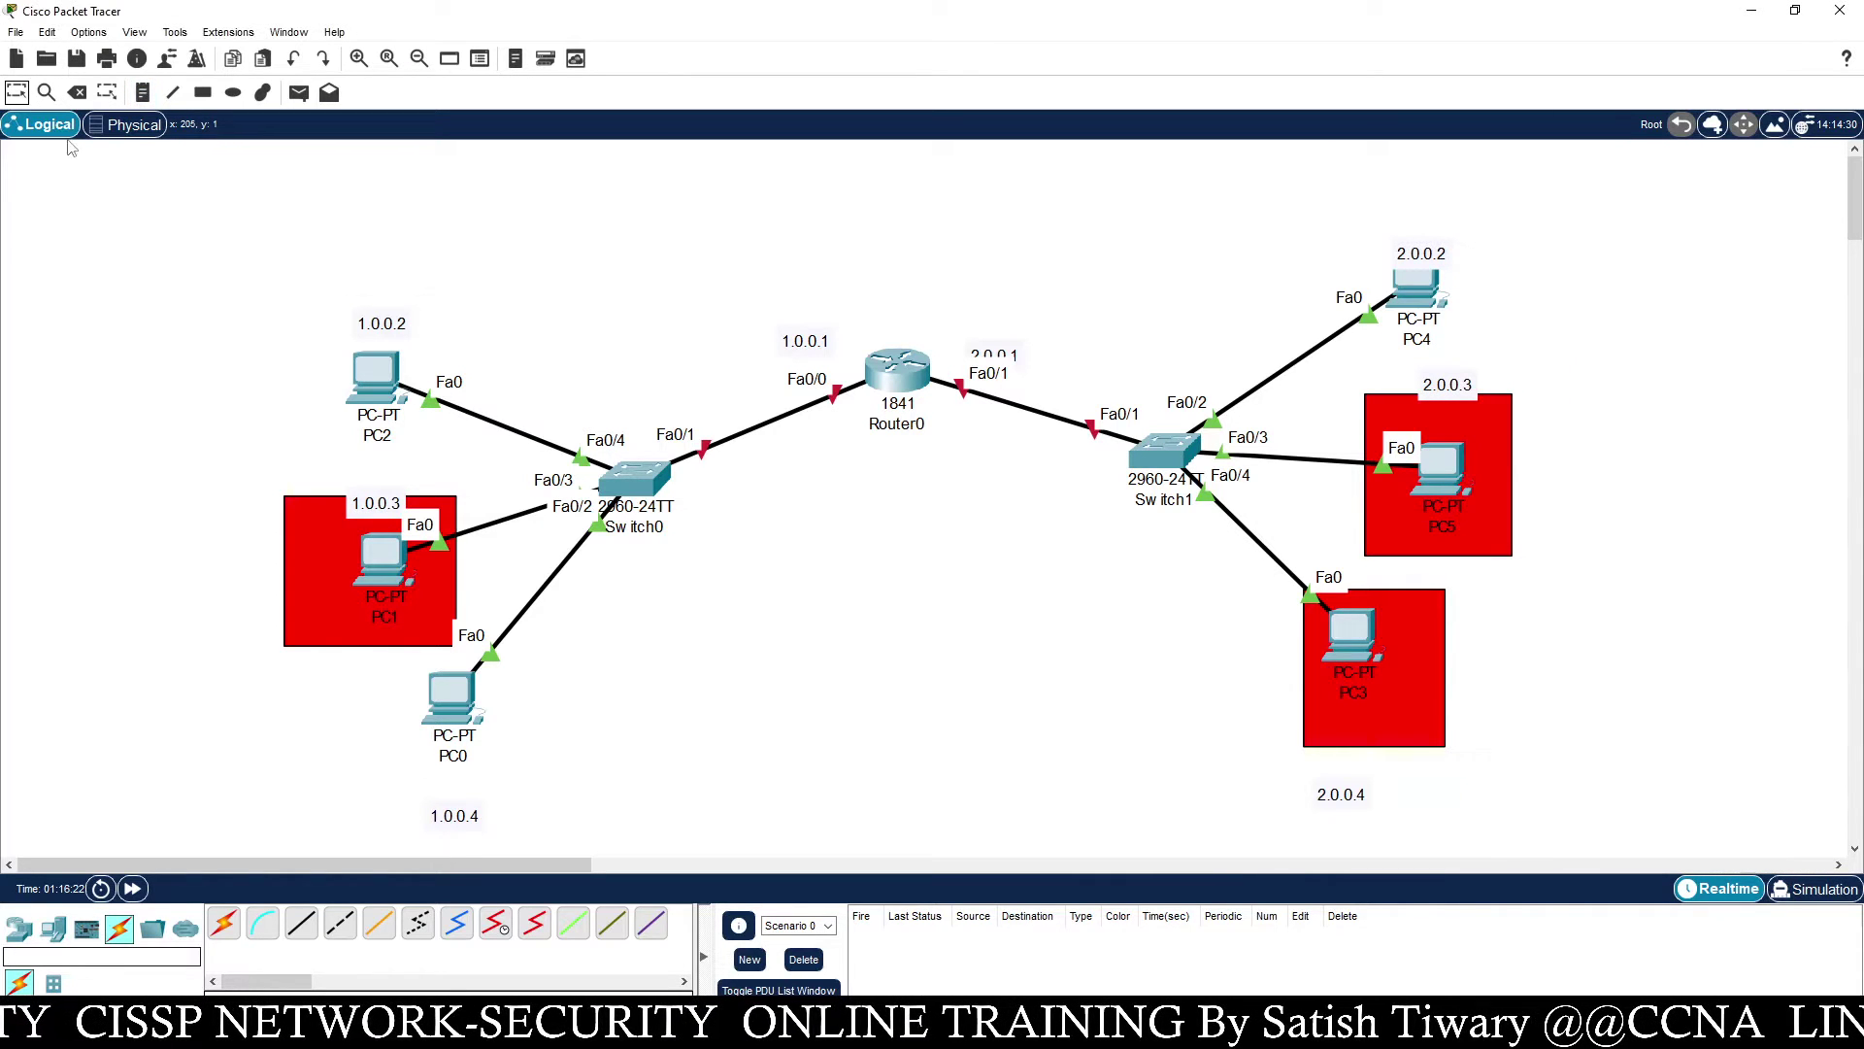
Shift the 1.0.0.3 and 1.0.0.2 notes and PC2 slightly up, and move PC0 down close to its 1.0.0.4 note
left_click_drag(393, 499, 388, 483)
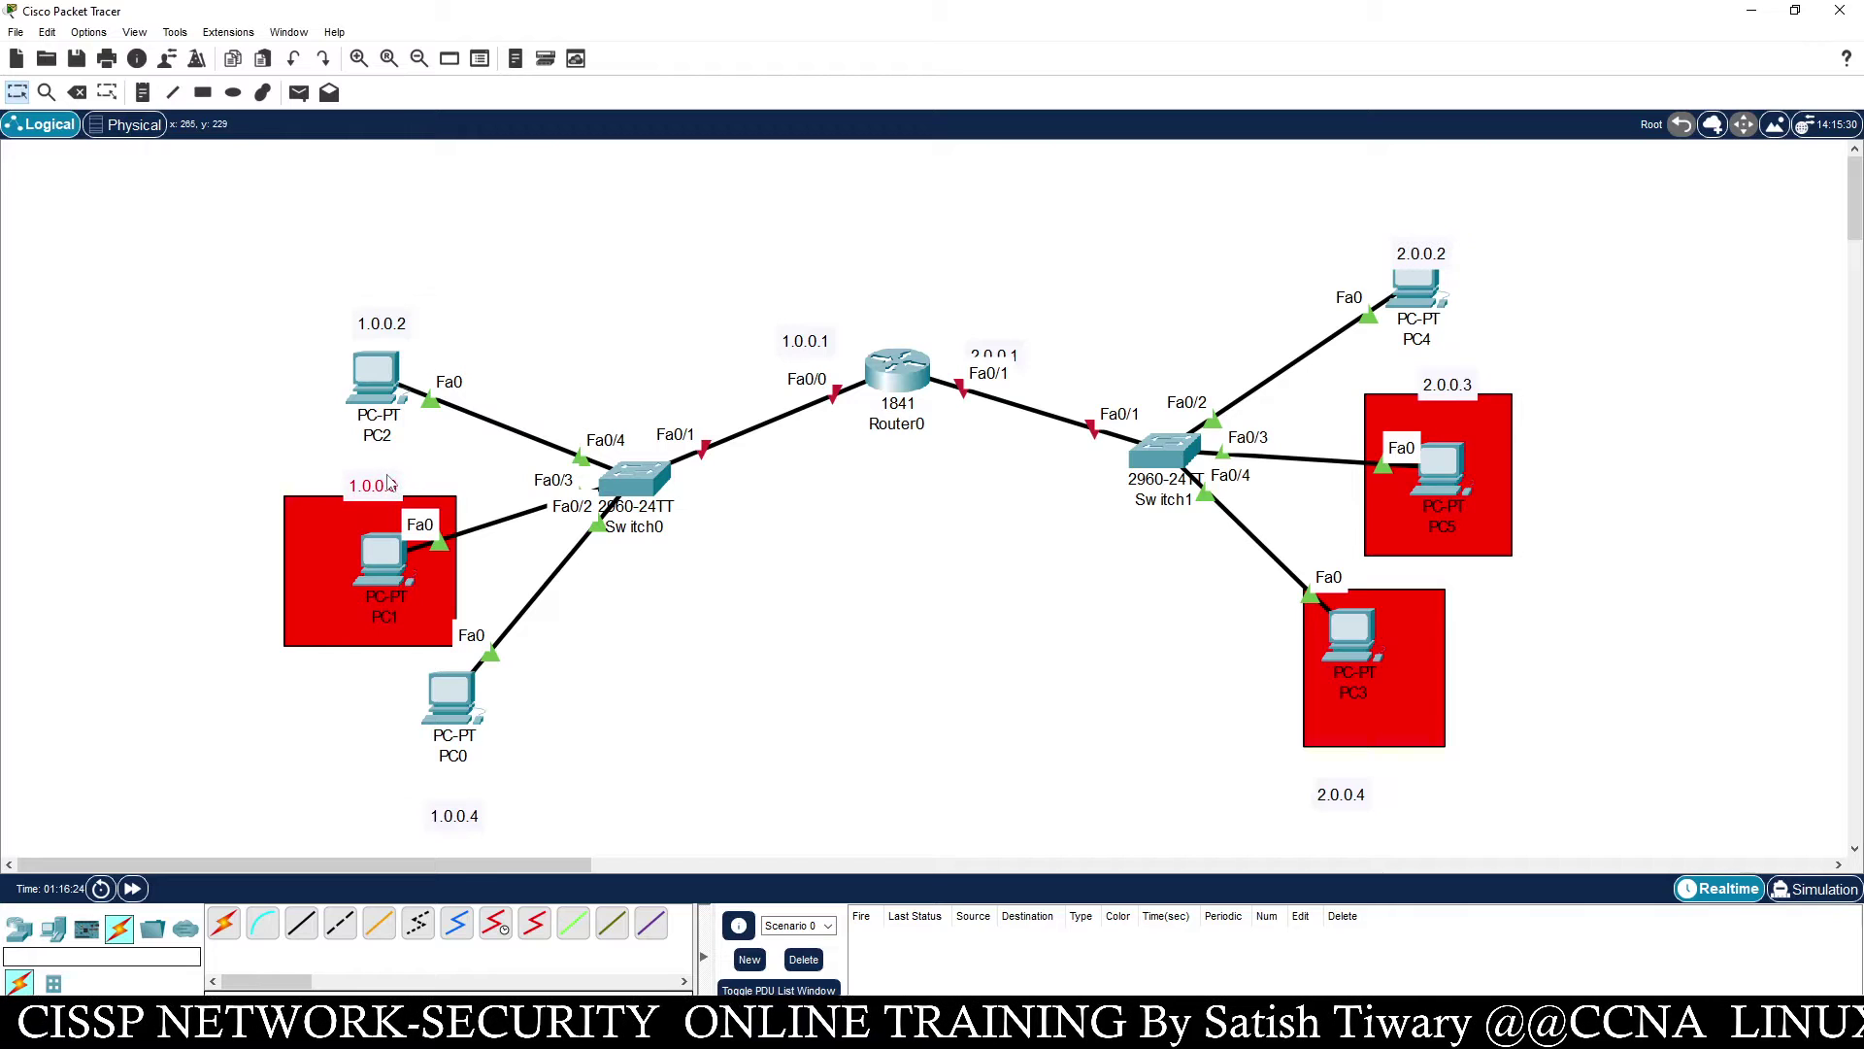
left_click_drag(389, 334, 387, 299)
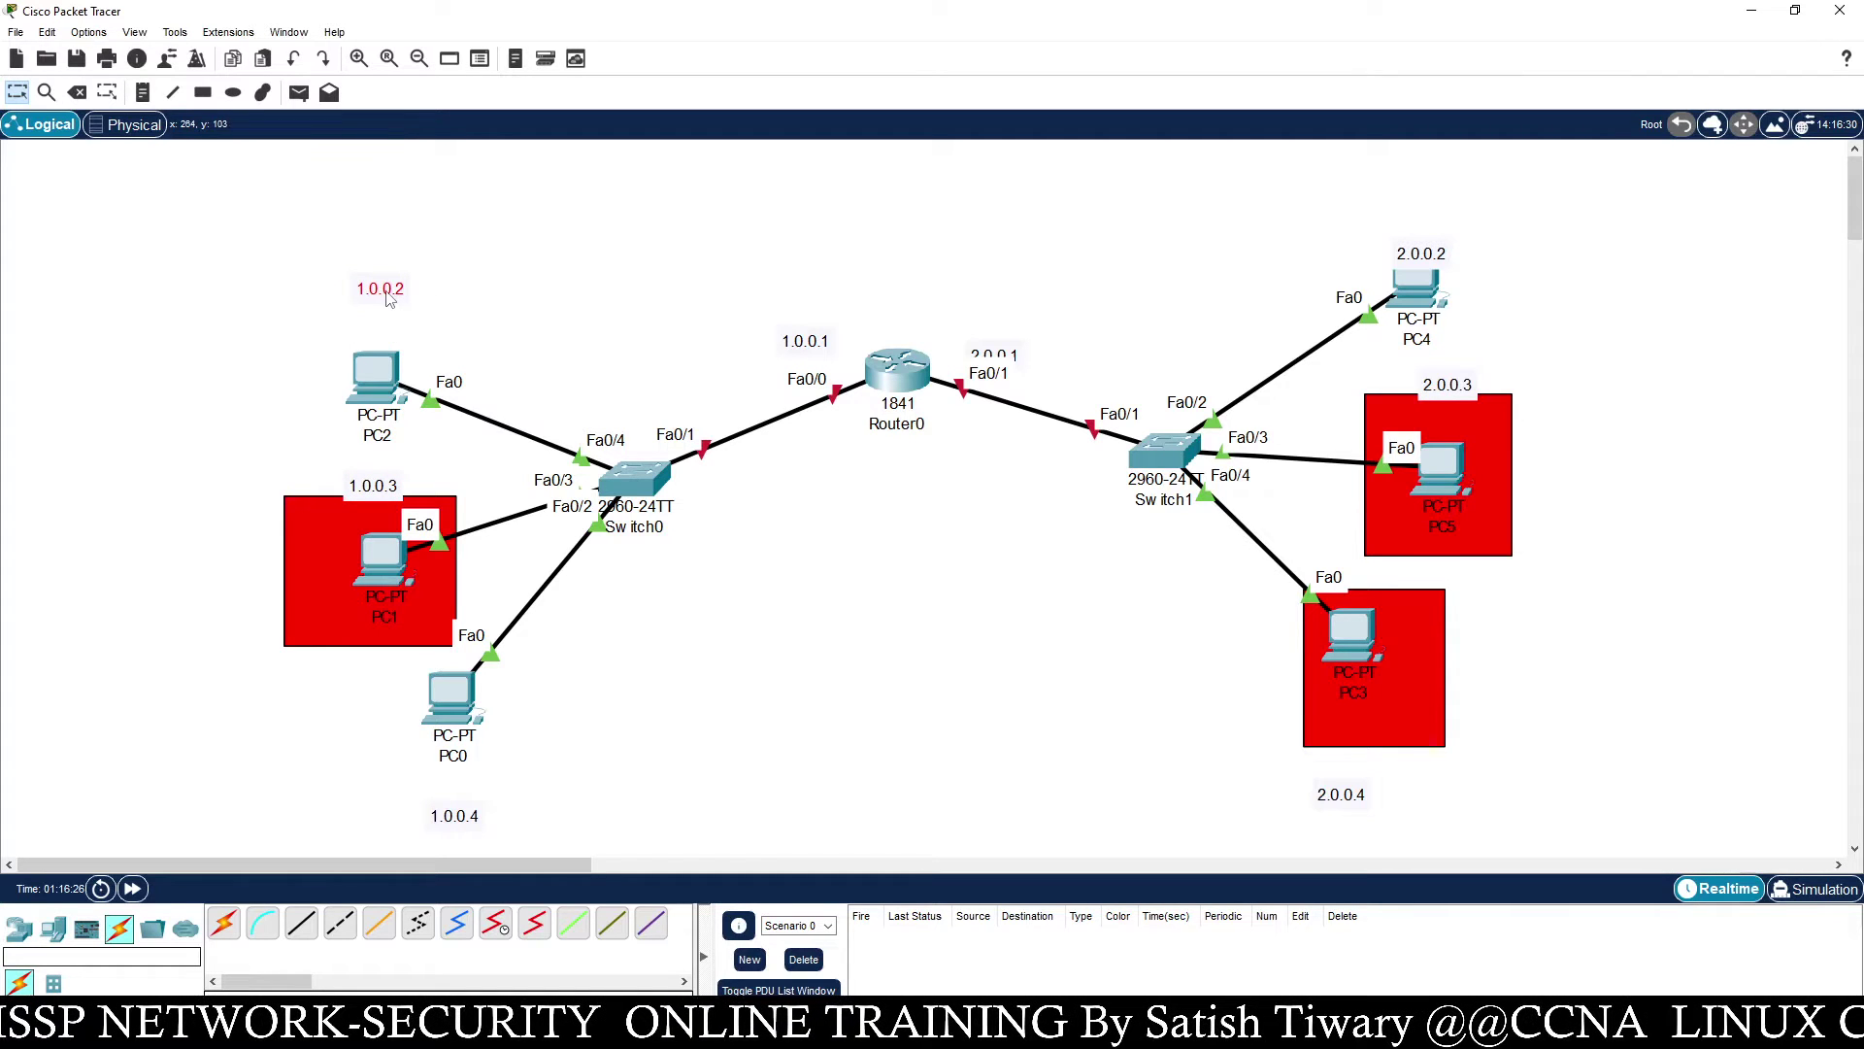
left_click_drag(389, 384, 391, 346)
left_click(620, 343)
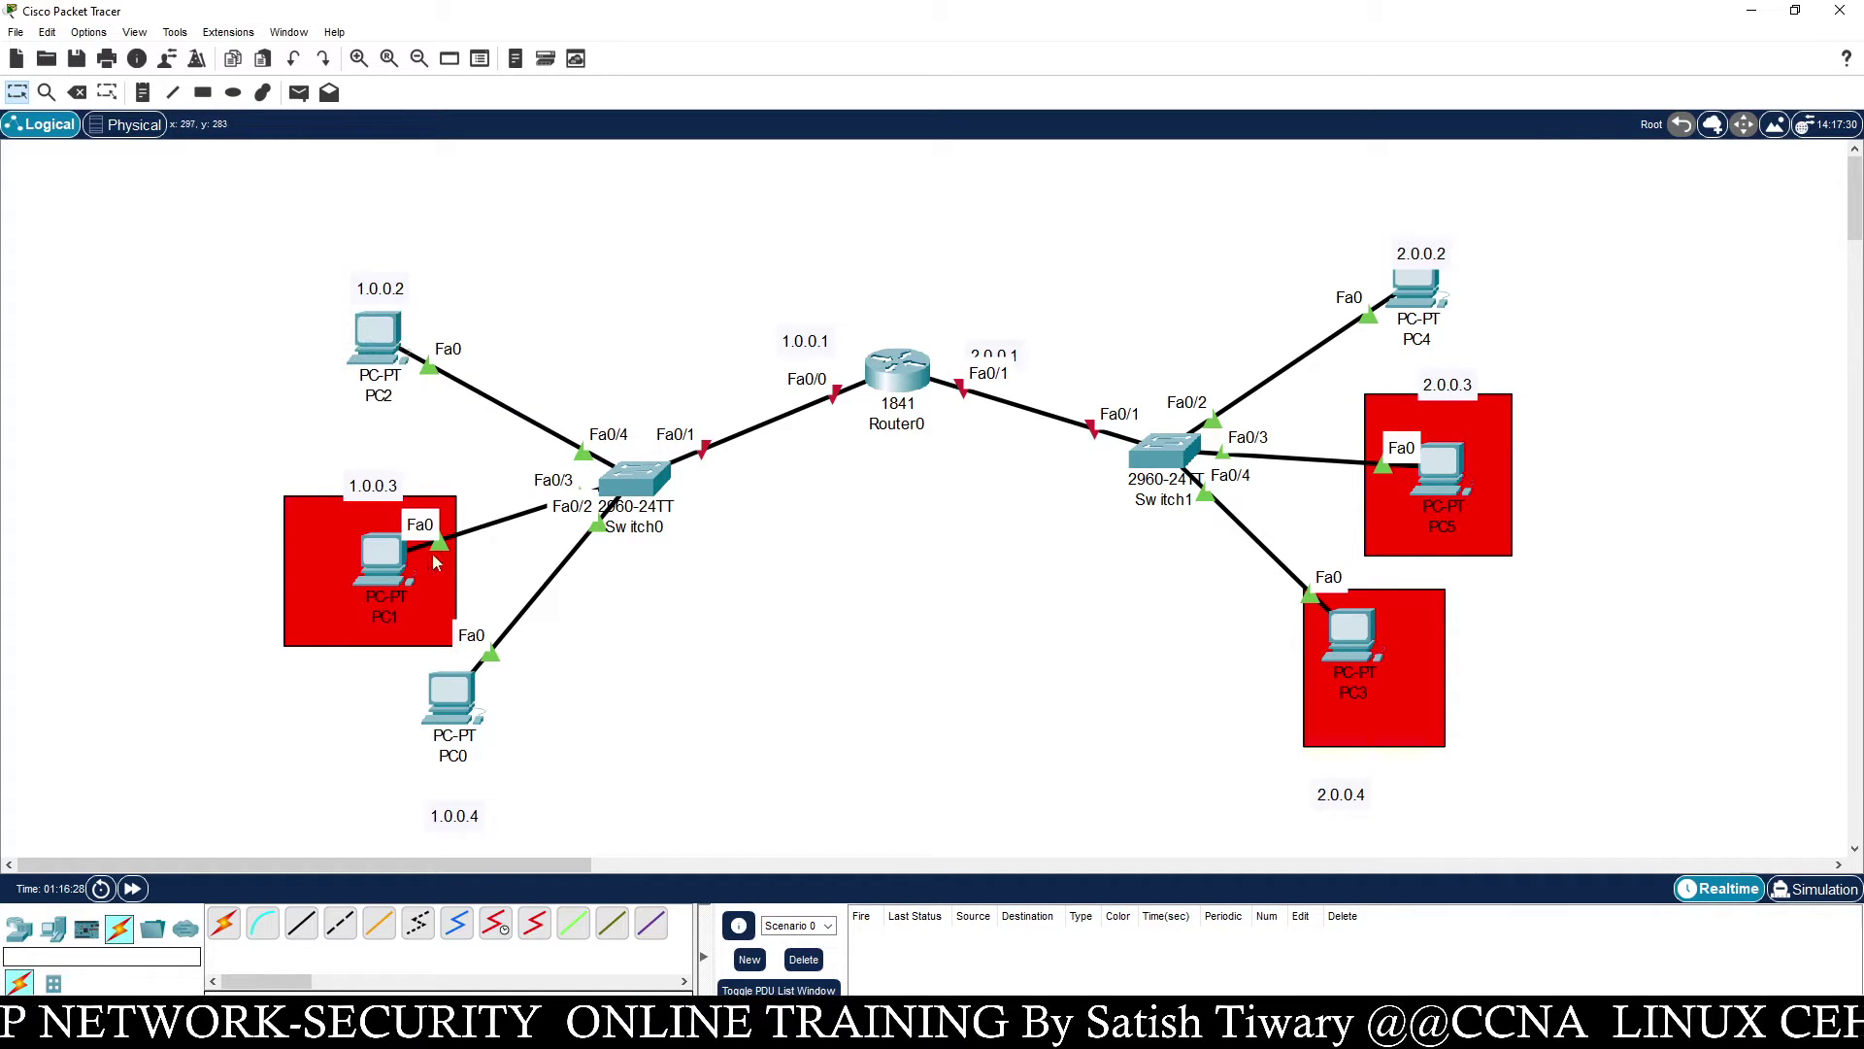
left_click_drag(458, 712, 461, 744)
left_click(660, 728)
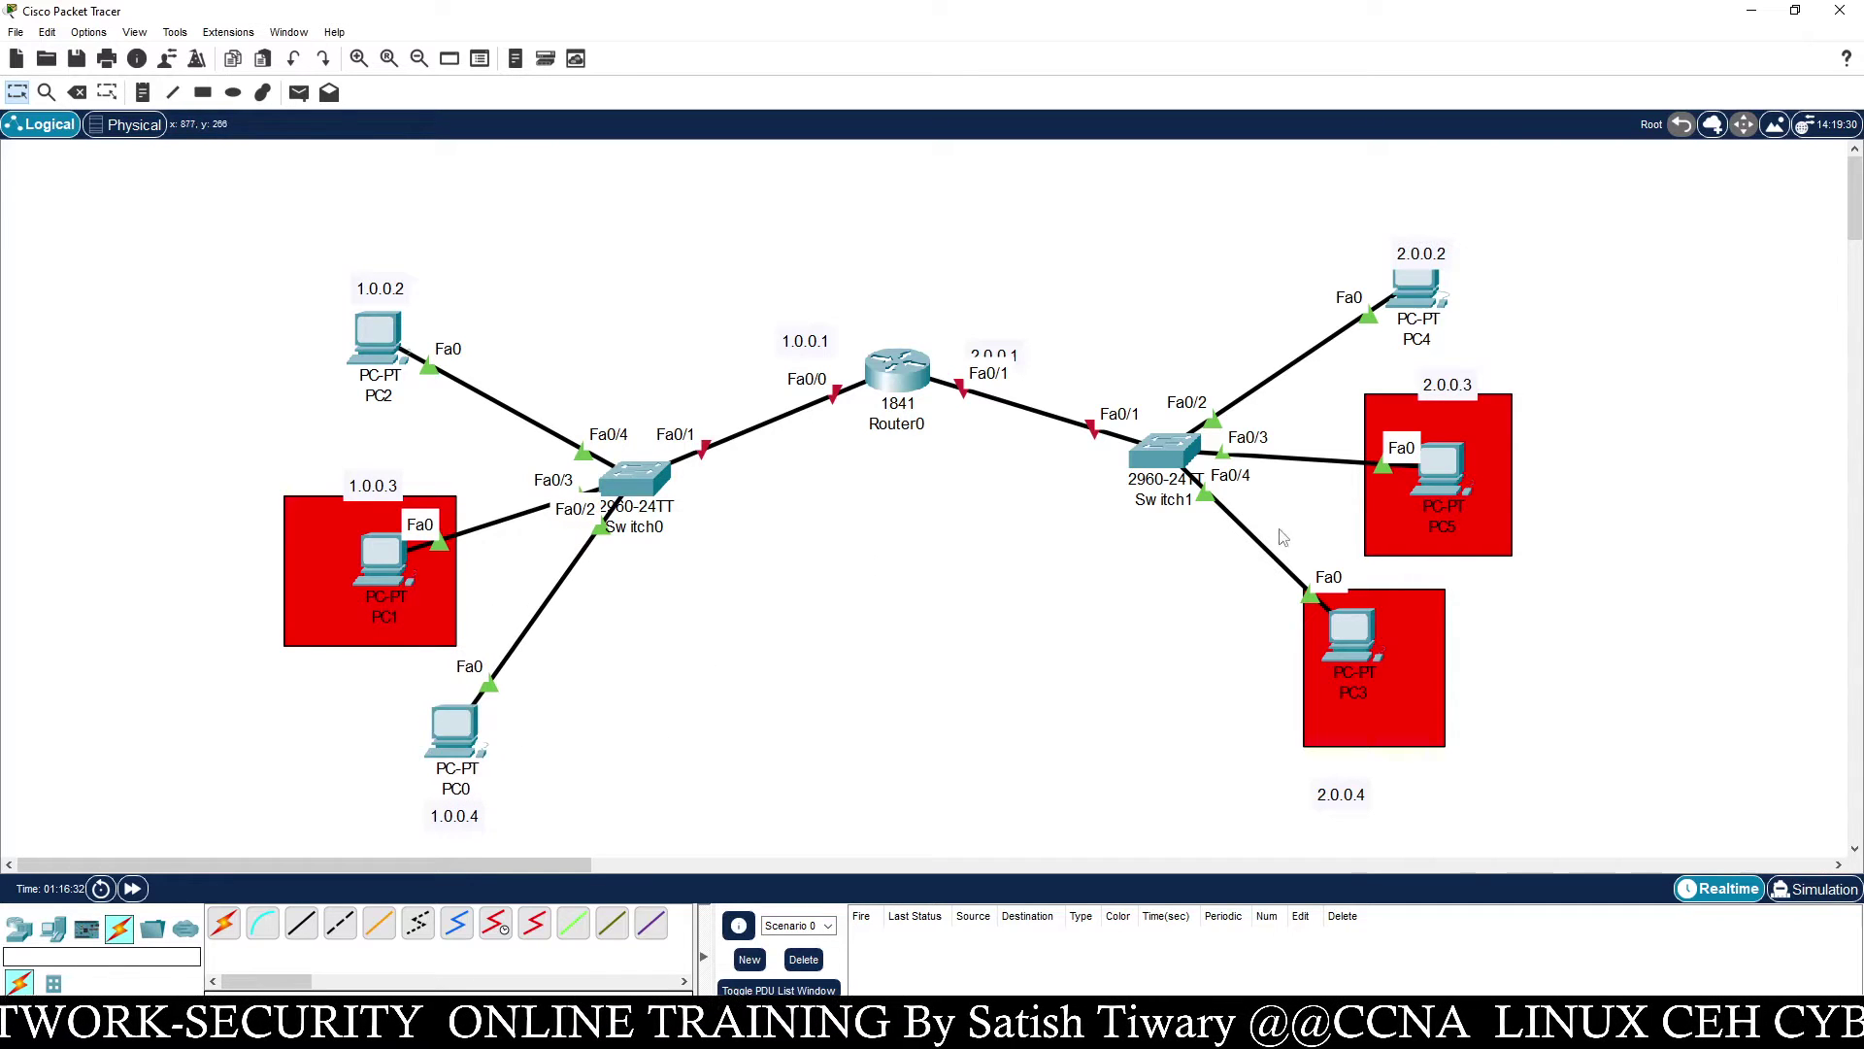
Move note 2.0.0.2 clear above PC4, 2.0.0.3 and 2.0.0.4 into the PC5 and PC3 rectangles, and 2.0.0.1 above the router's Fa0/1 label
left_click_drag(1424, 255, 1418, 225)
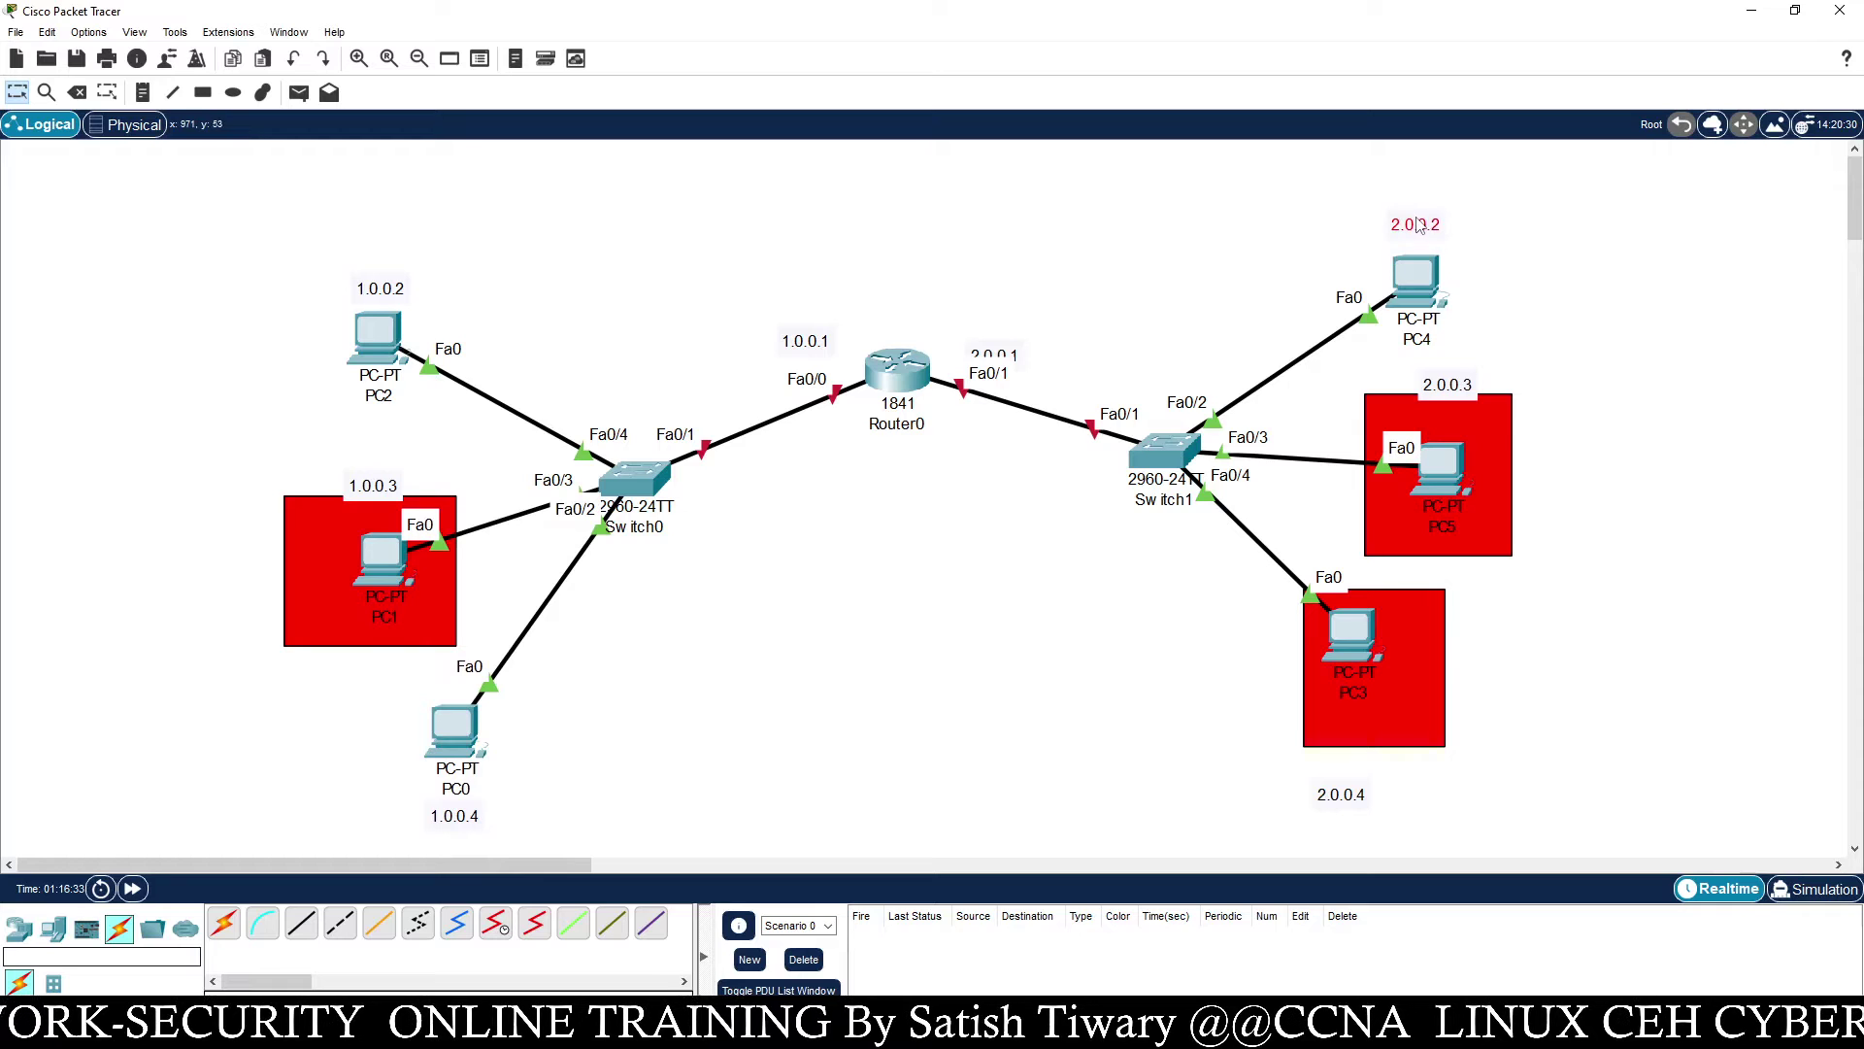
left_click_drag(1448, 385, 1437, 409)
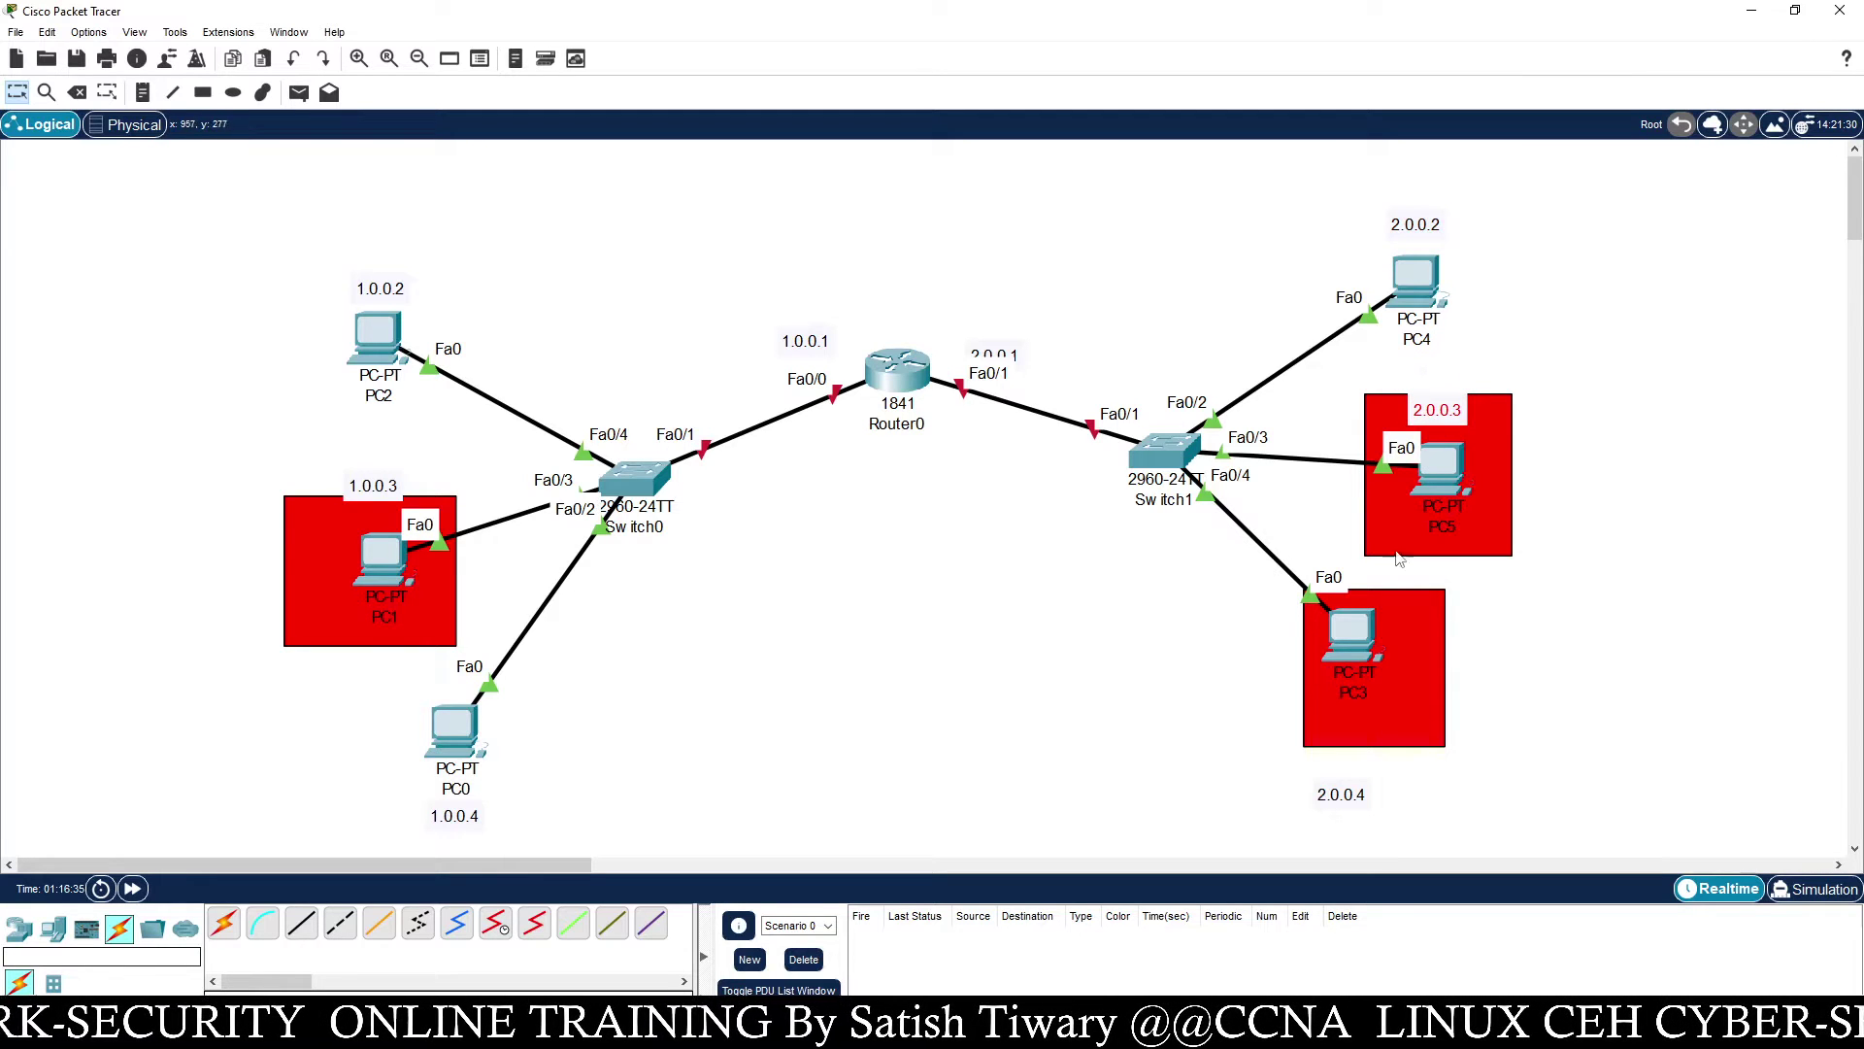
left_click_drag(1352, 800, 1372, 728)
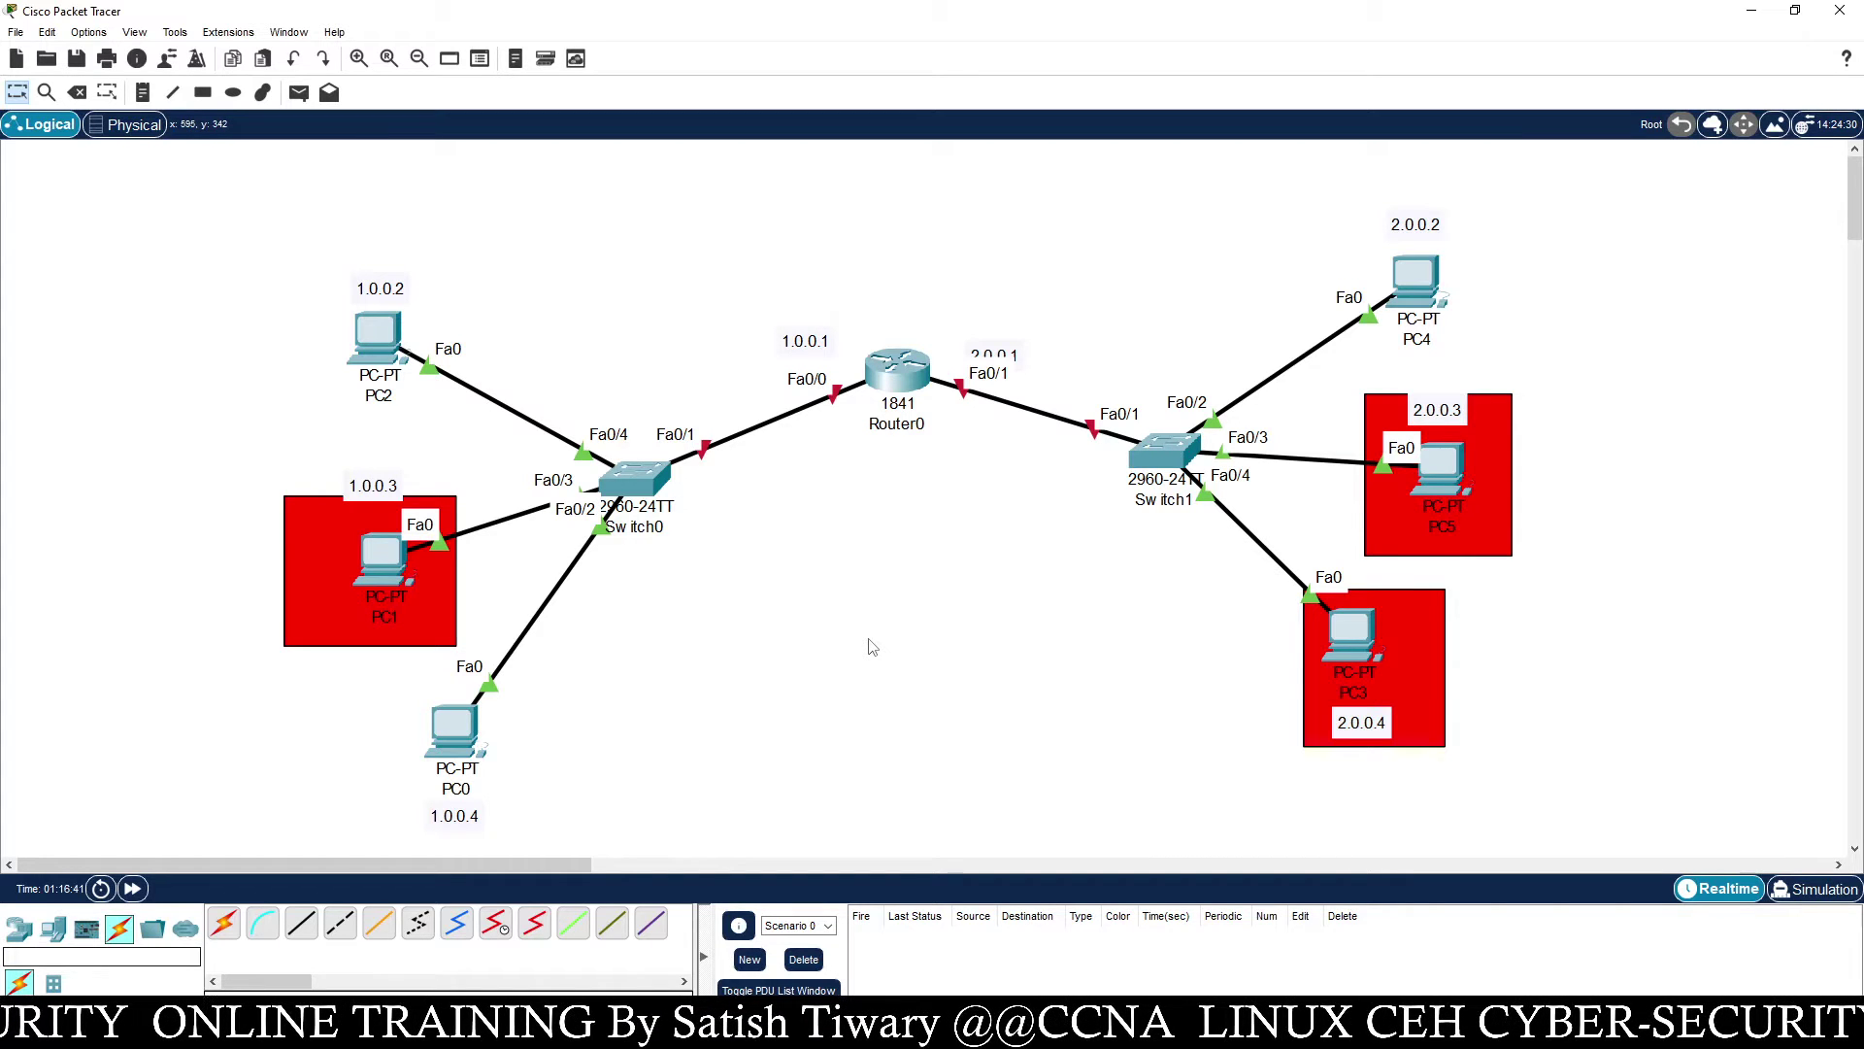
left_click_drag(1013, 362, 1005, 333)
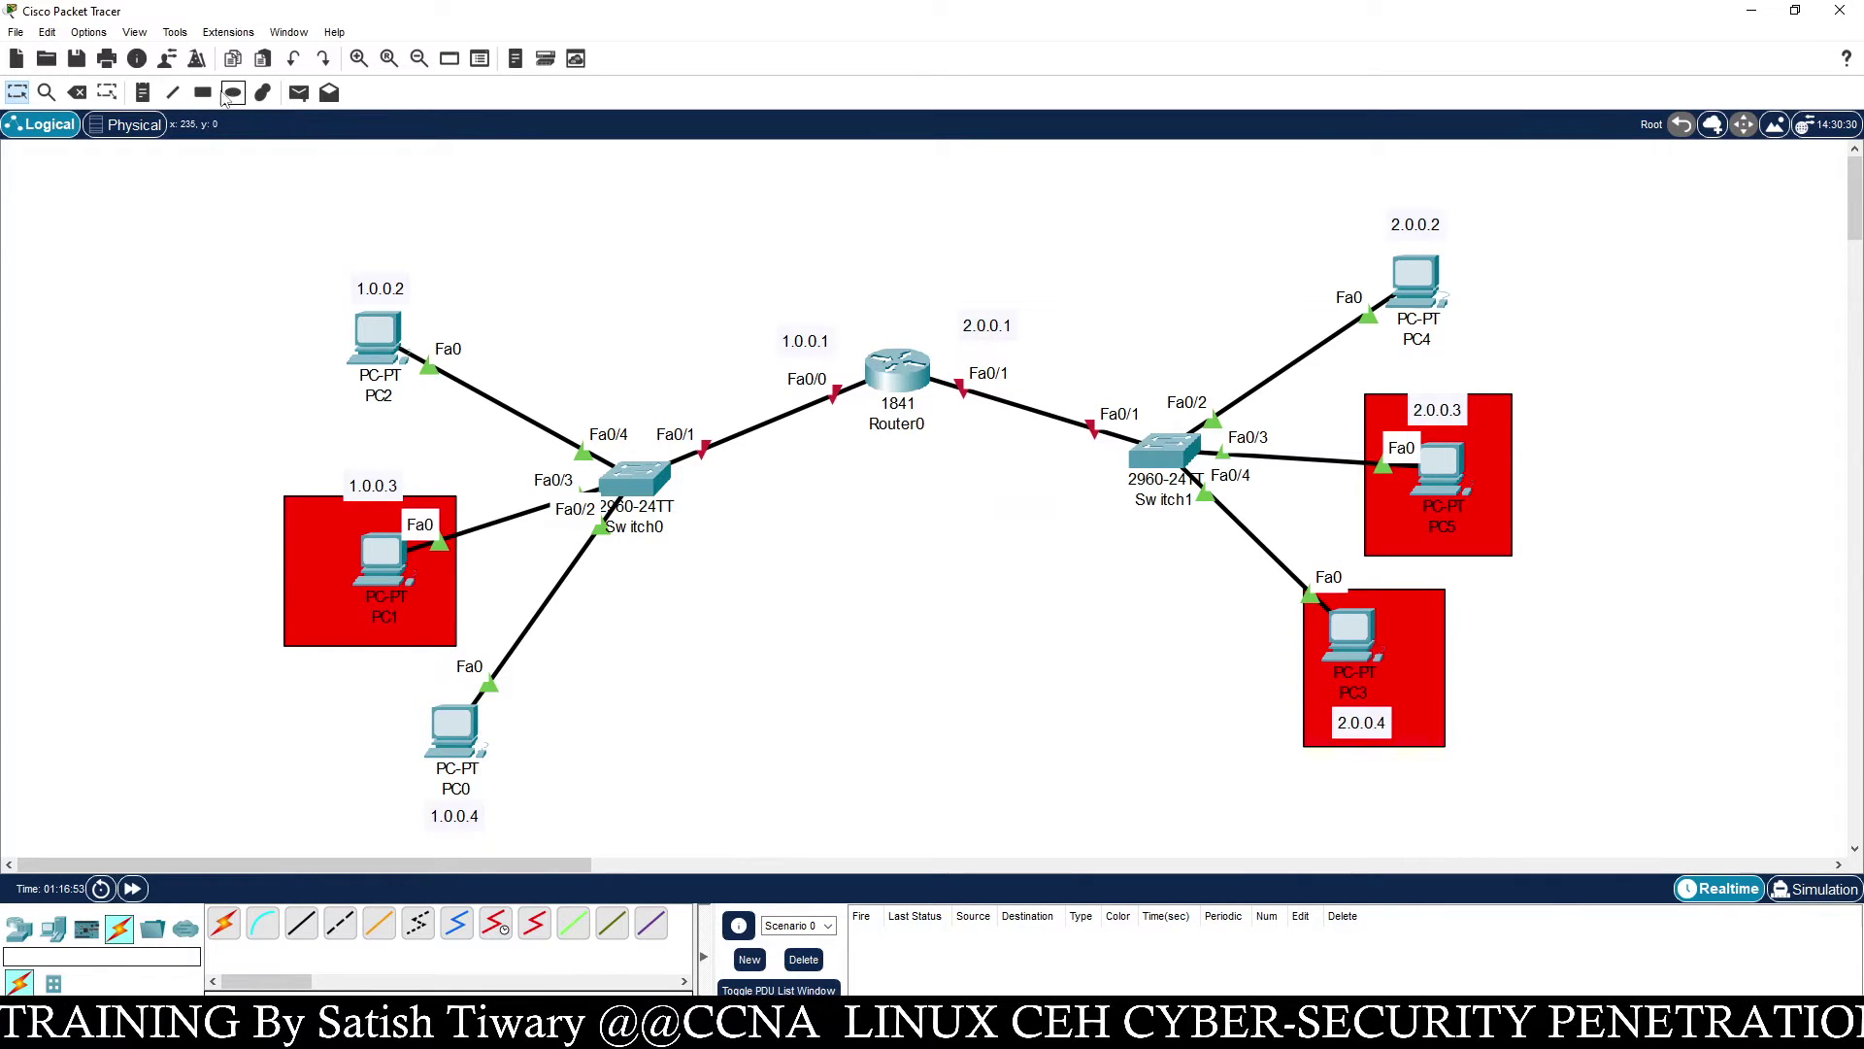
Configure PC2 with static IPv4 address 1.0.0.2, subnet mask 255.0.0.0 and default gateway 1.0.0.1, and close its window
left_click(384, 335)
left_click_drag(814, 221, 1153, 191)
left_click(1149, 214)
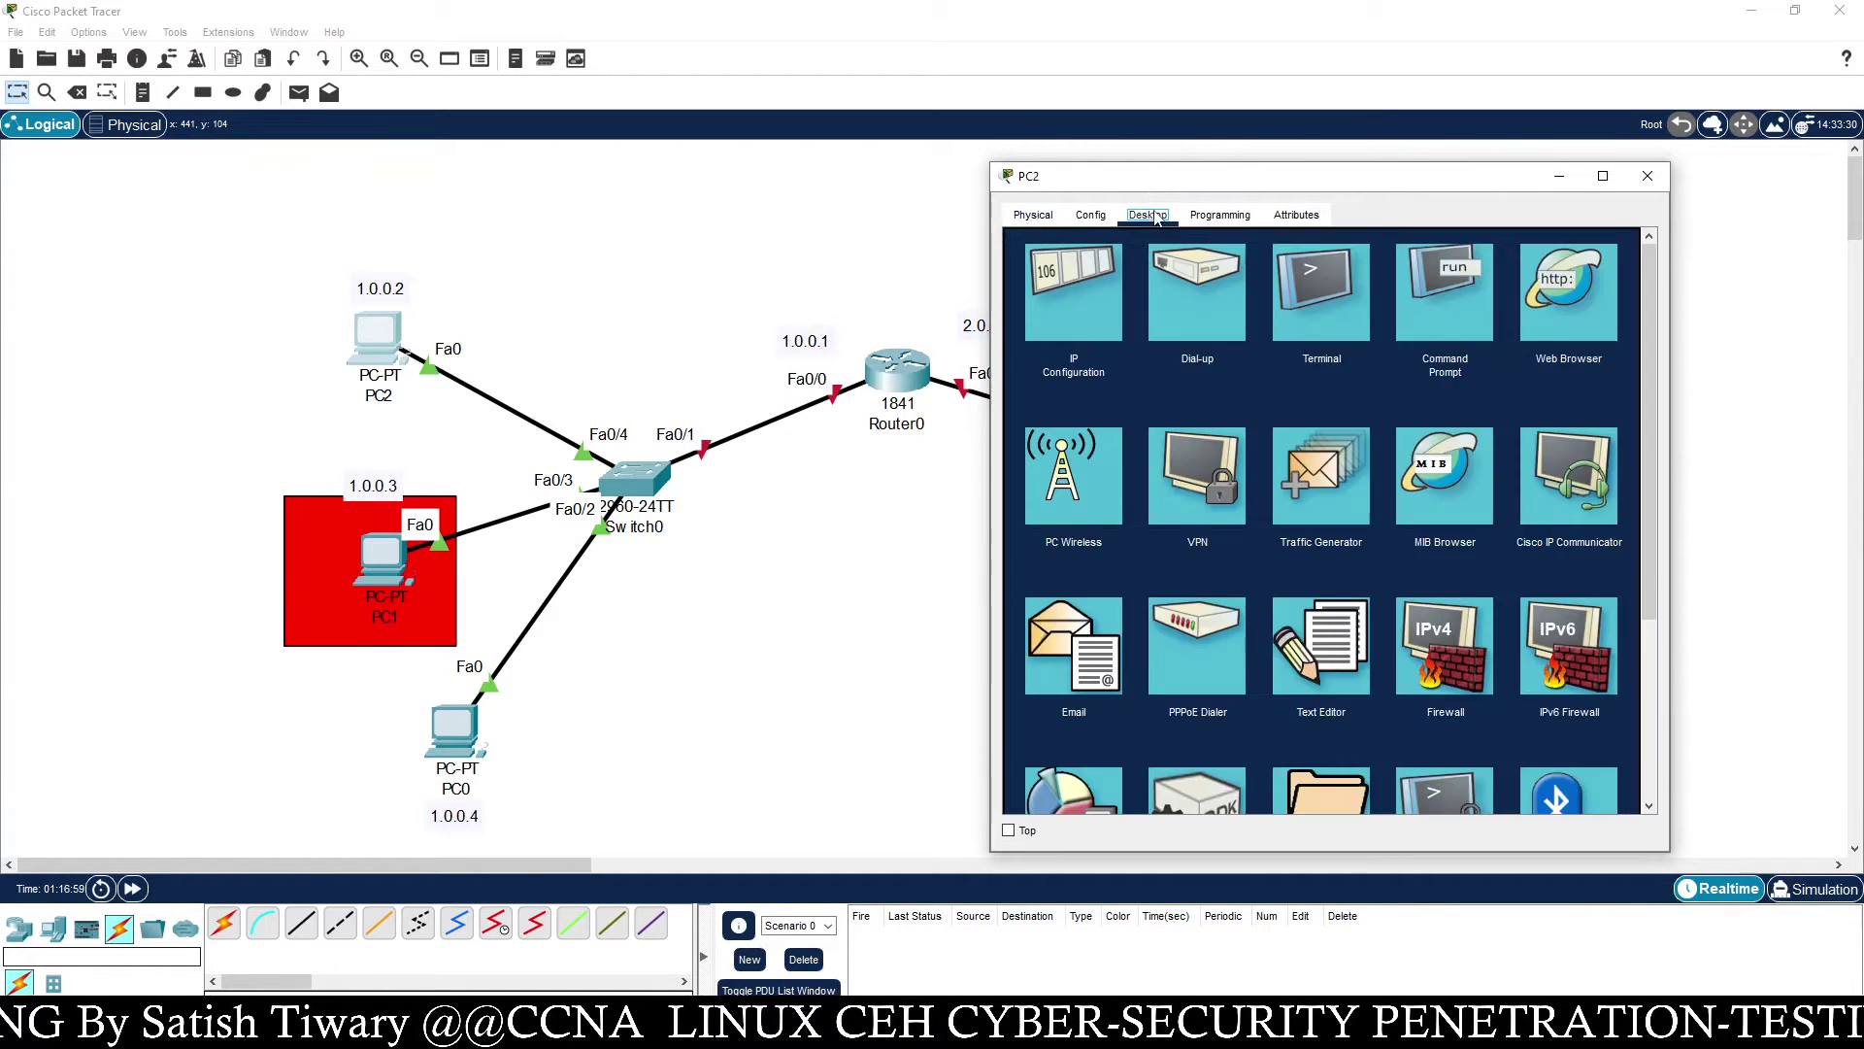
left_click(1090, 284)
left_click(1254, 353)
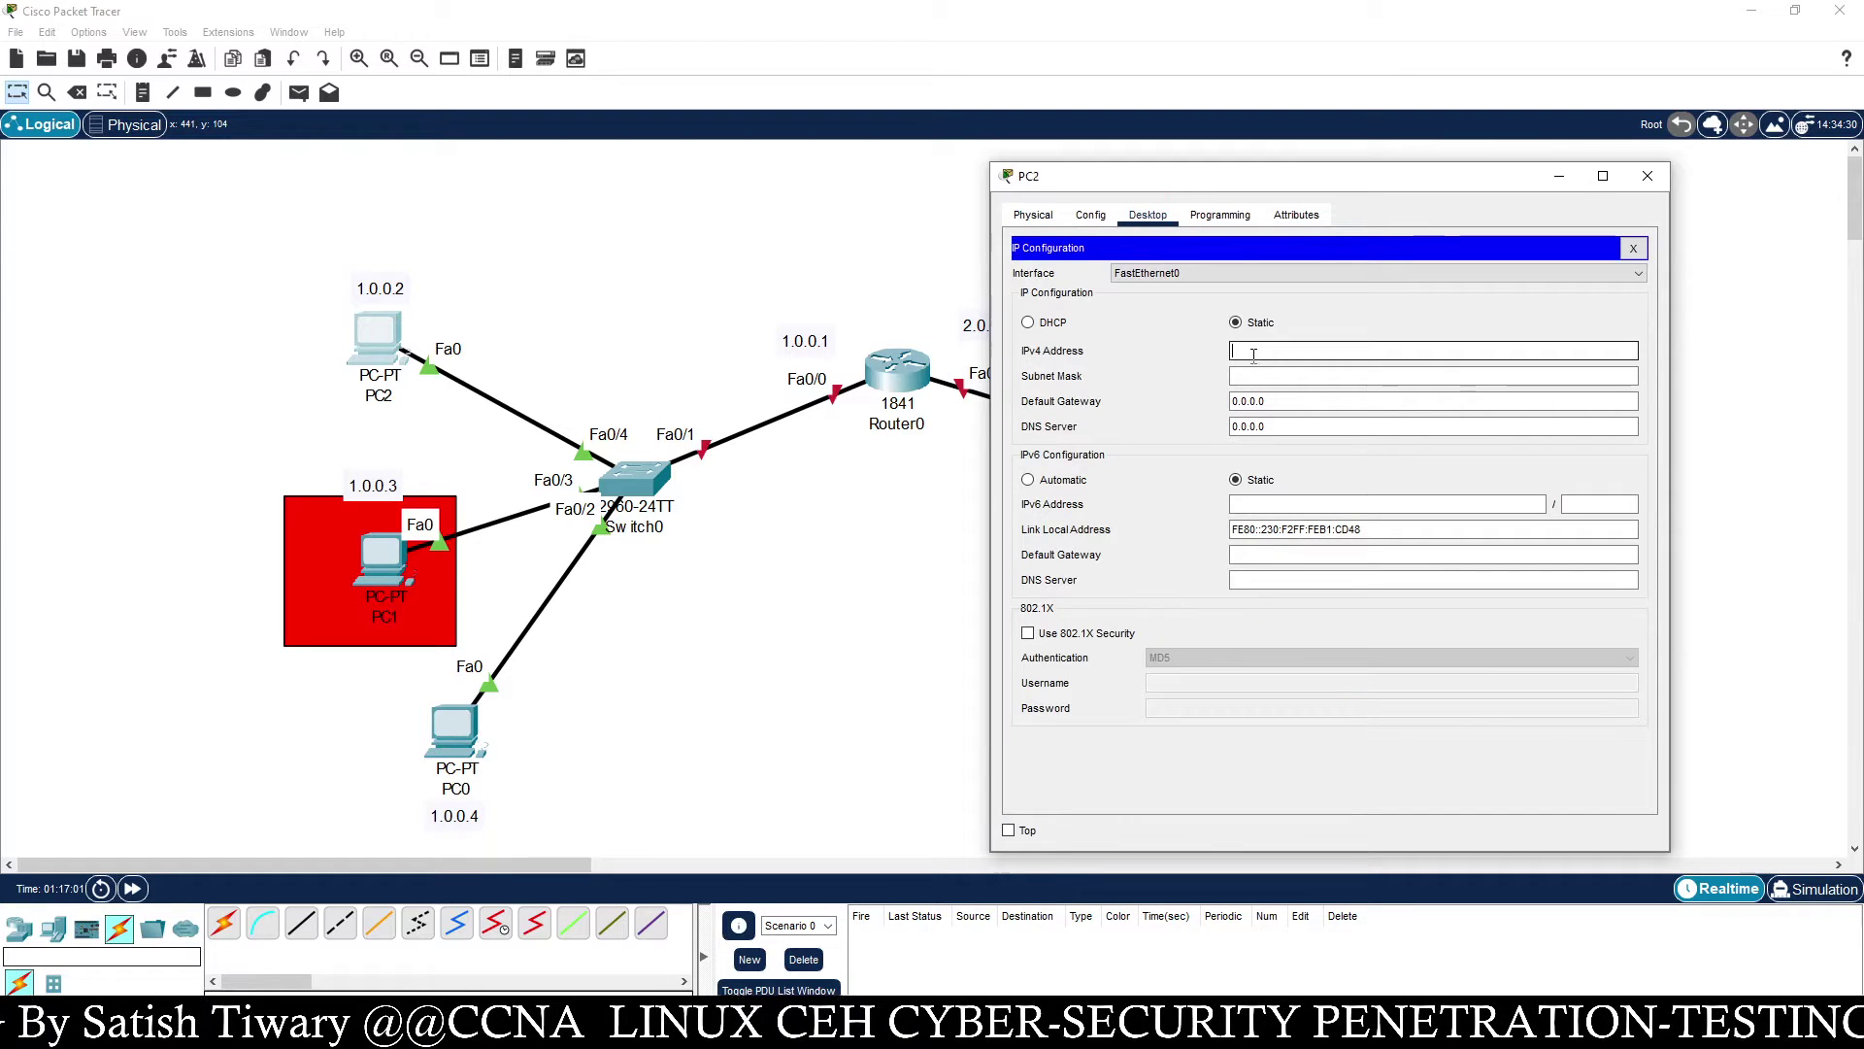
type("1.0.0.2")
key("Tab")
key("Tab")
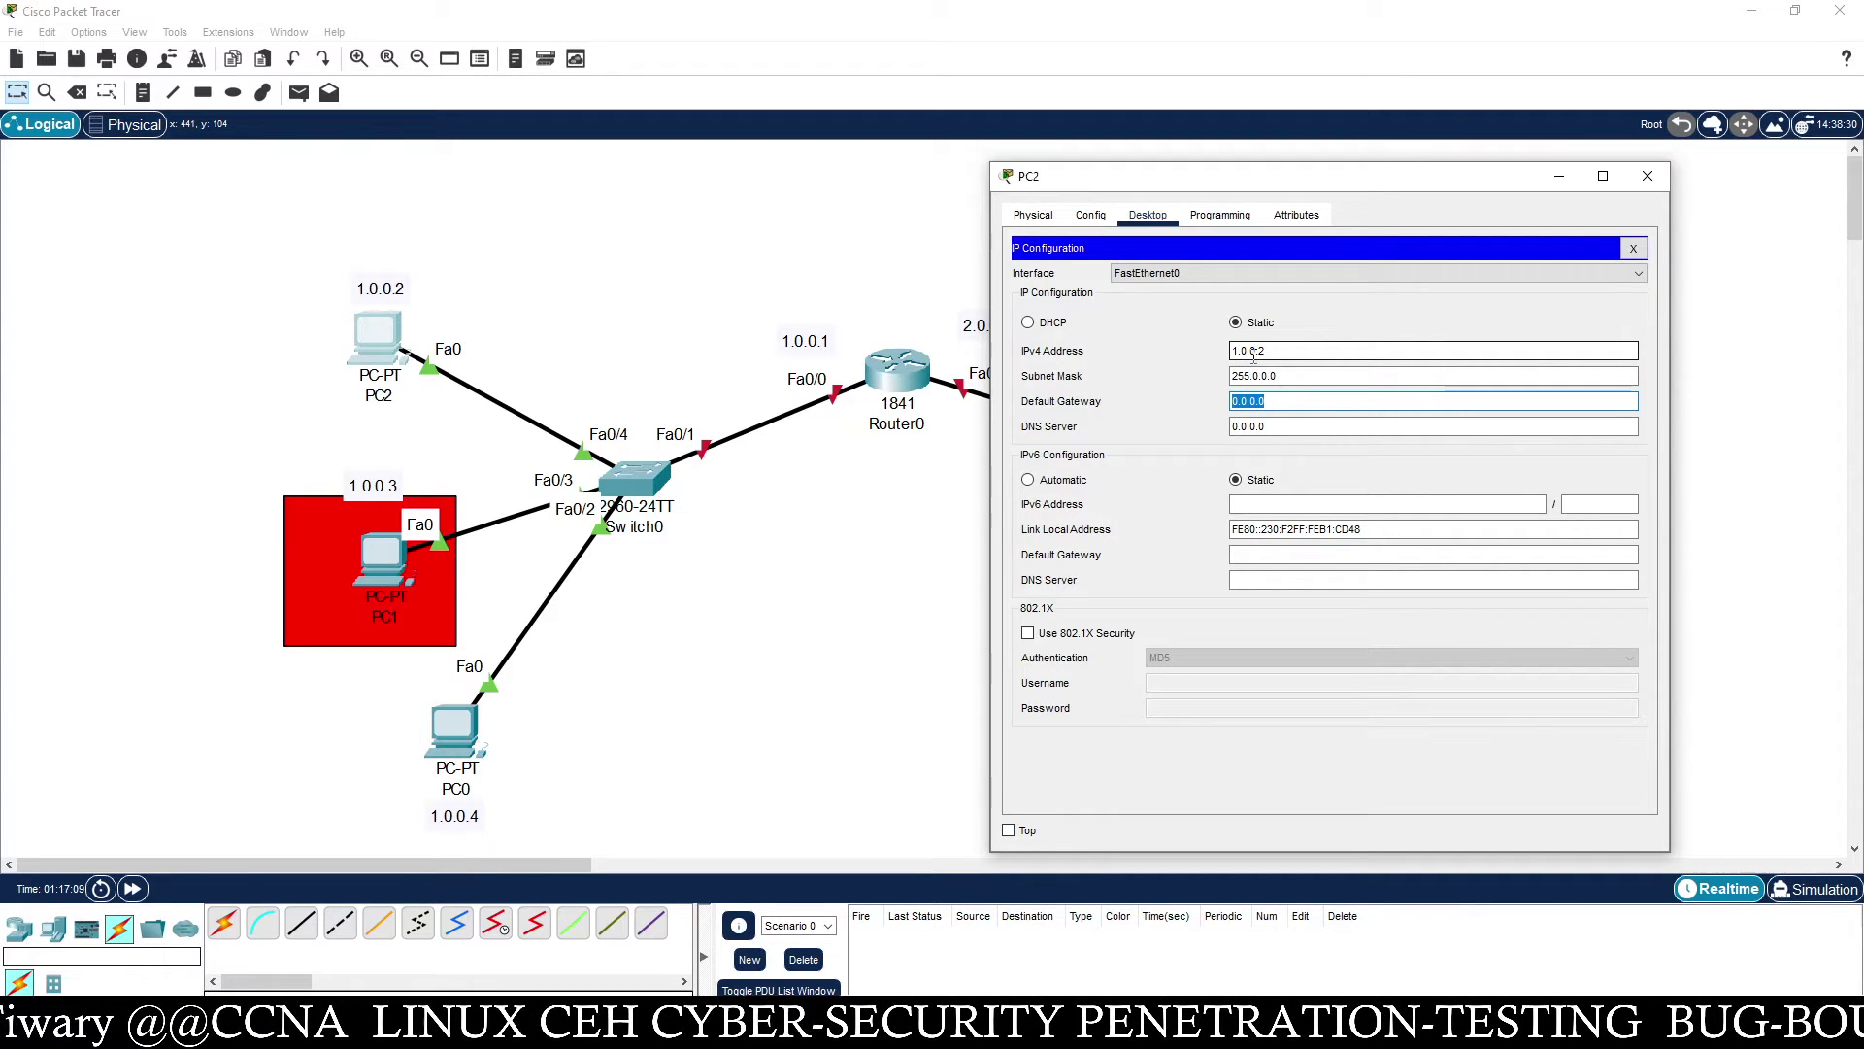
type("1.0.0")
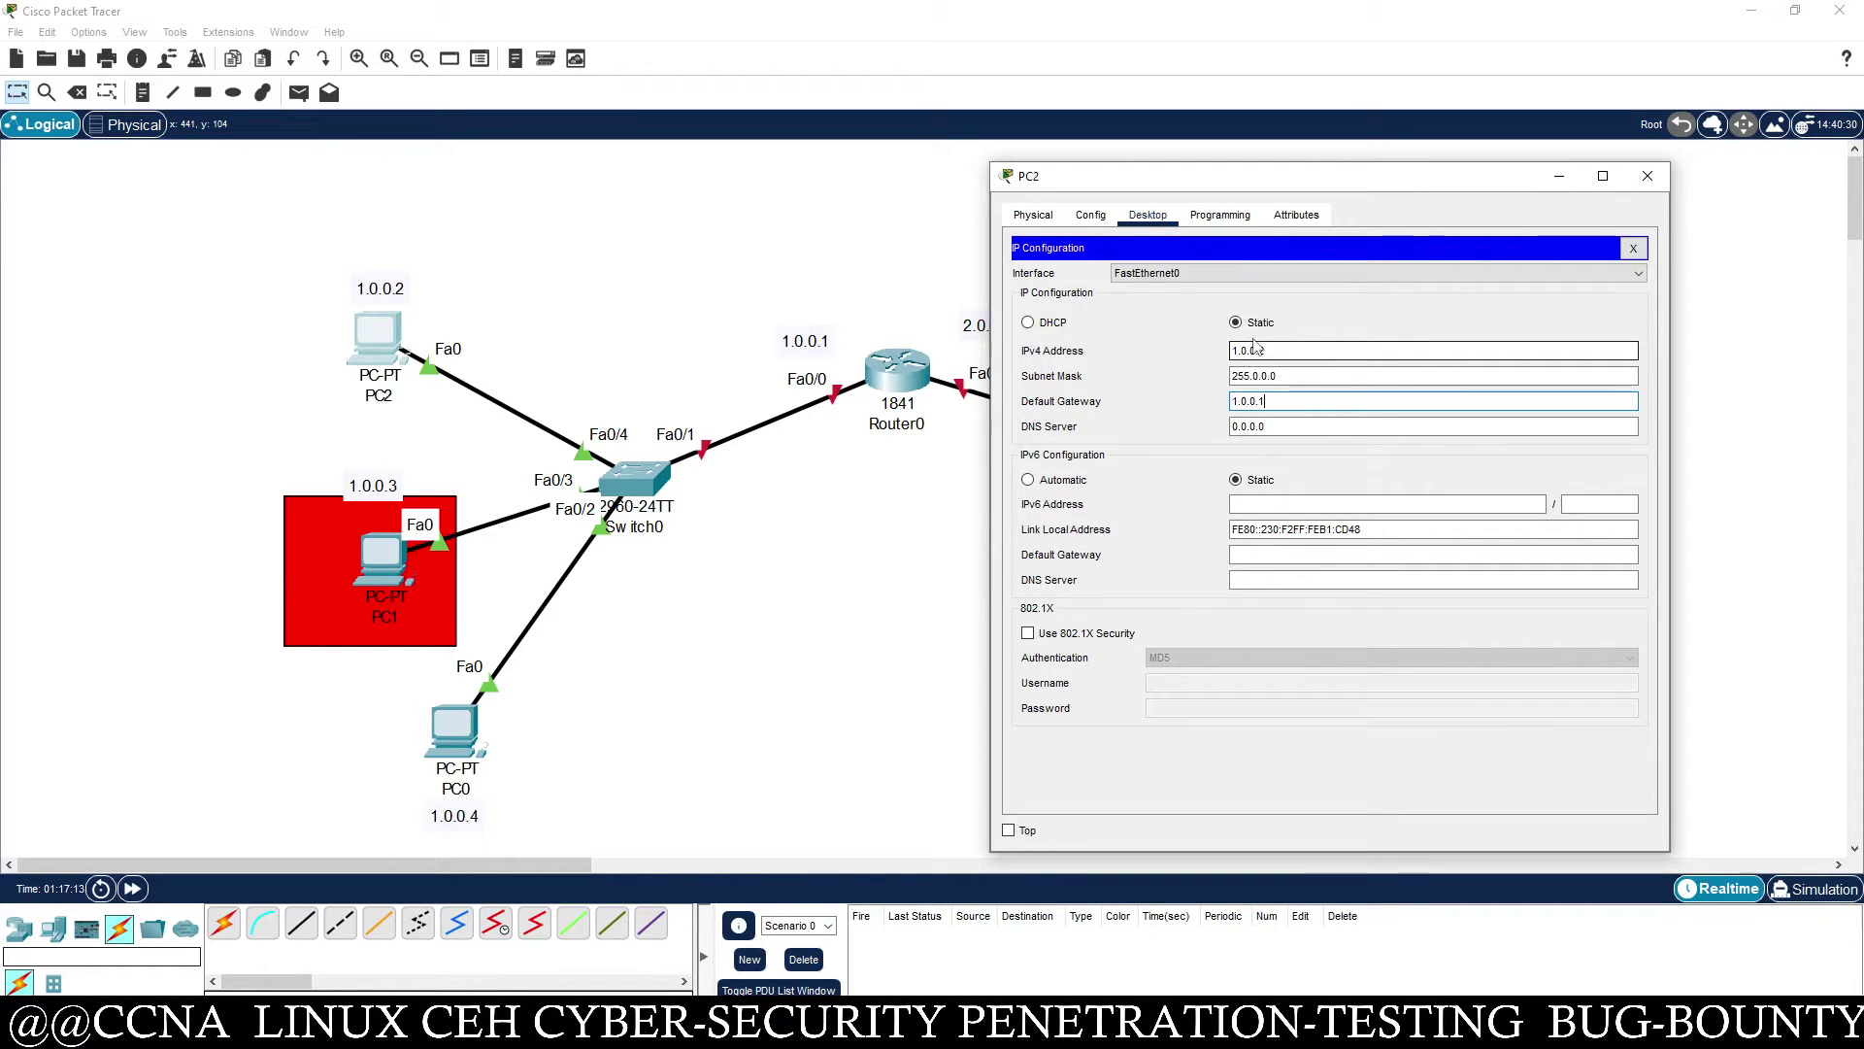
left_click(1633, 248)
left_click(1644, 174)
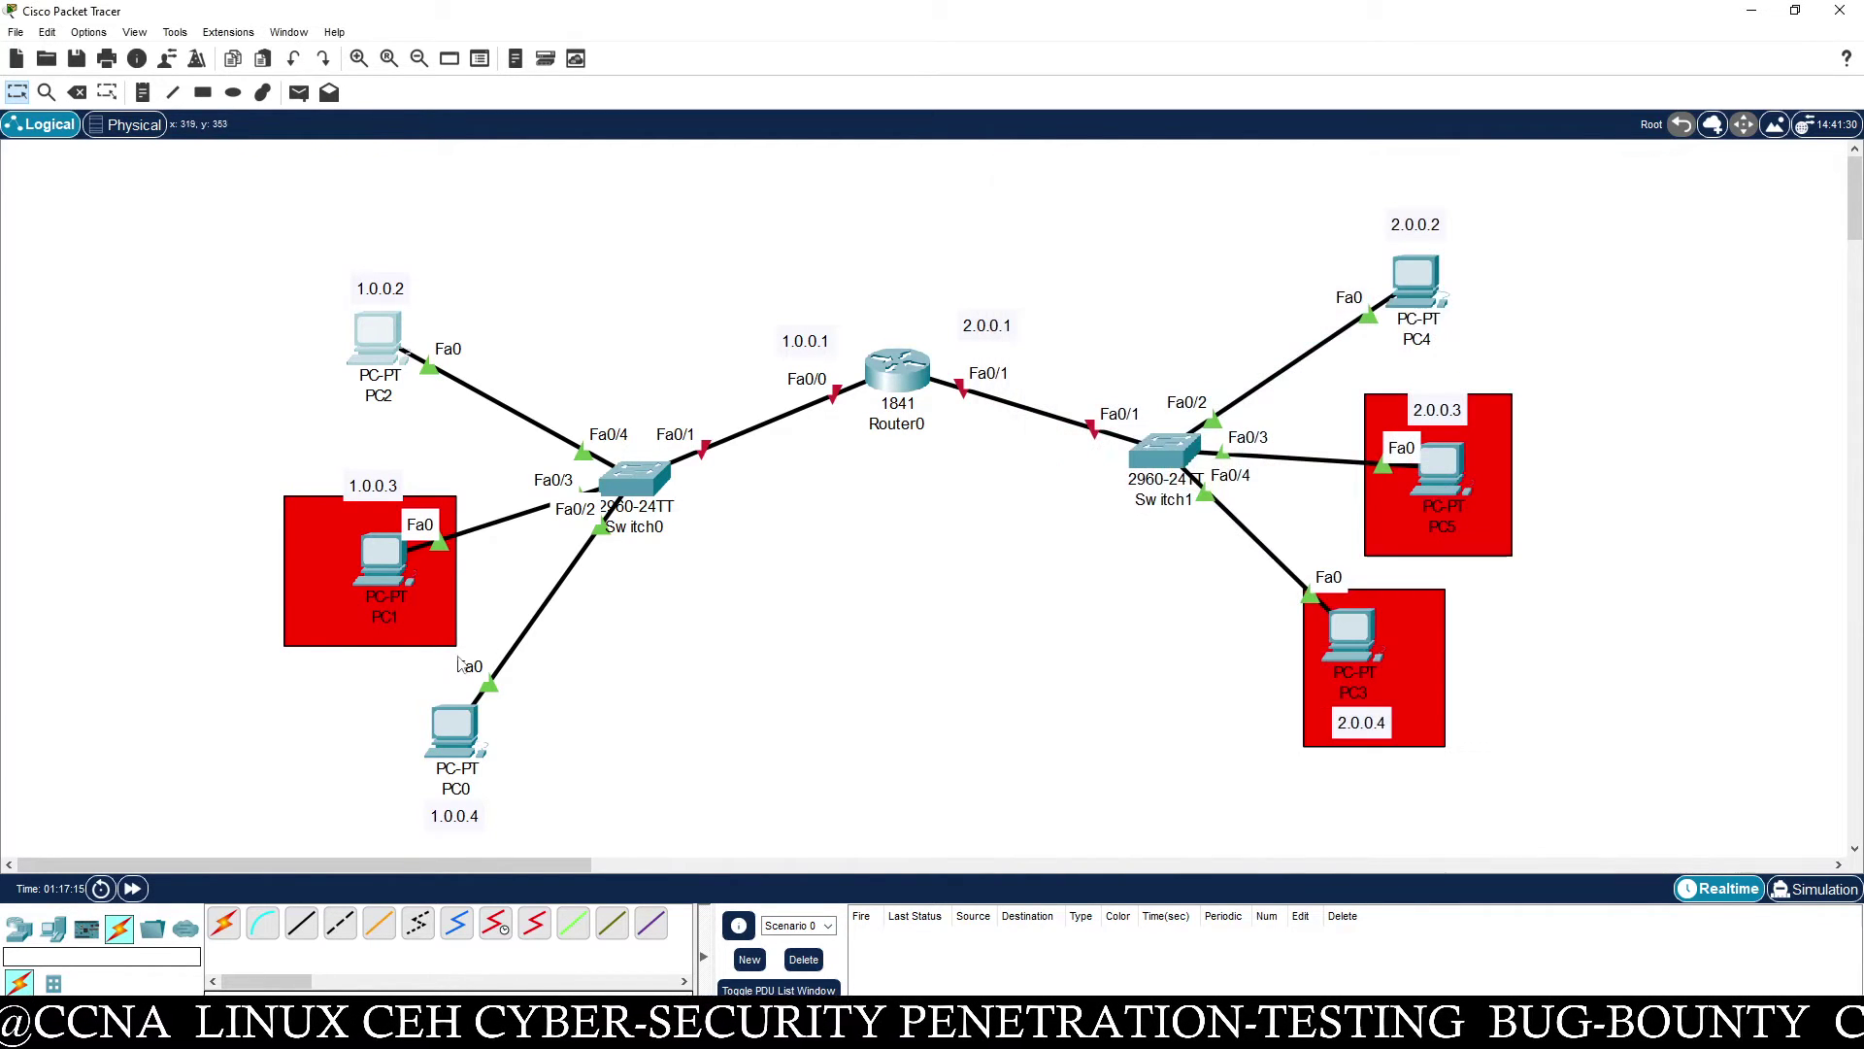
Configure PC1 with static IPv4 address 1.0.0.3, the default subnet mask and default gateway 1.0.0.1
left_click(383, 559)
left_click(810, 262)
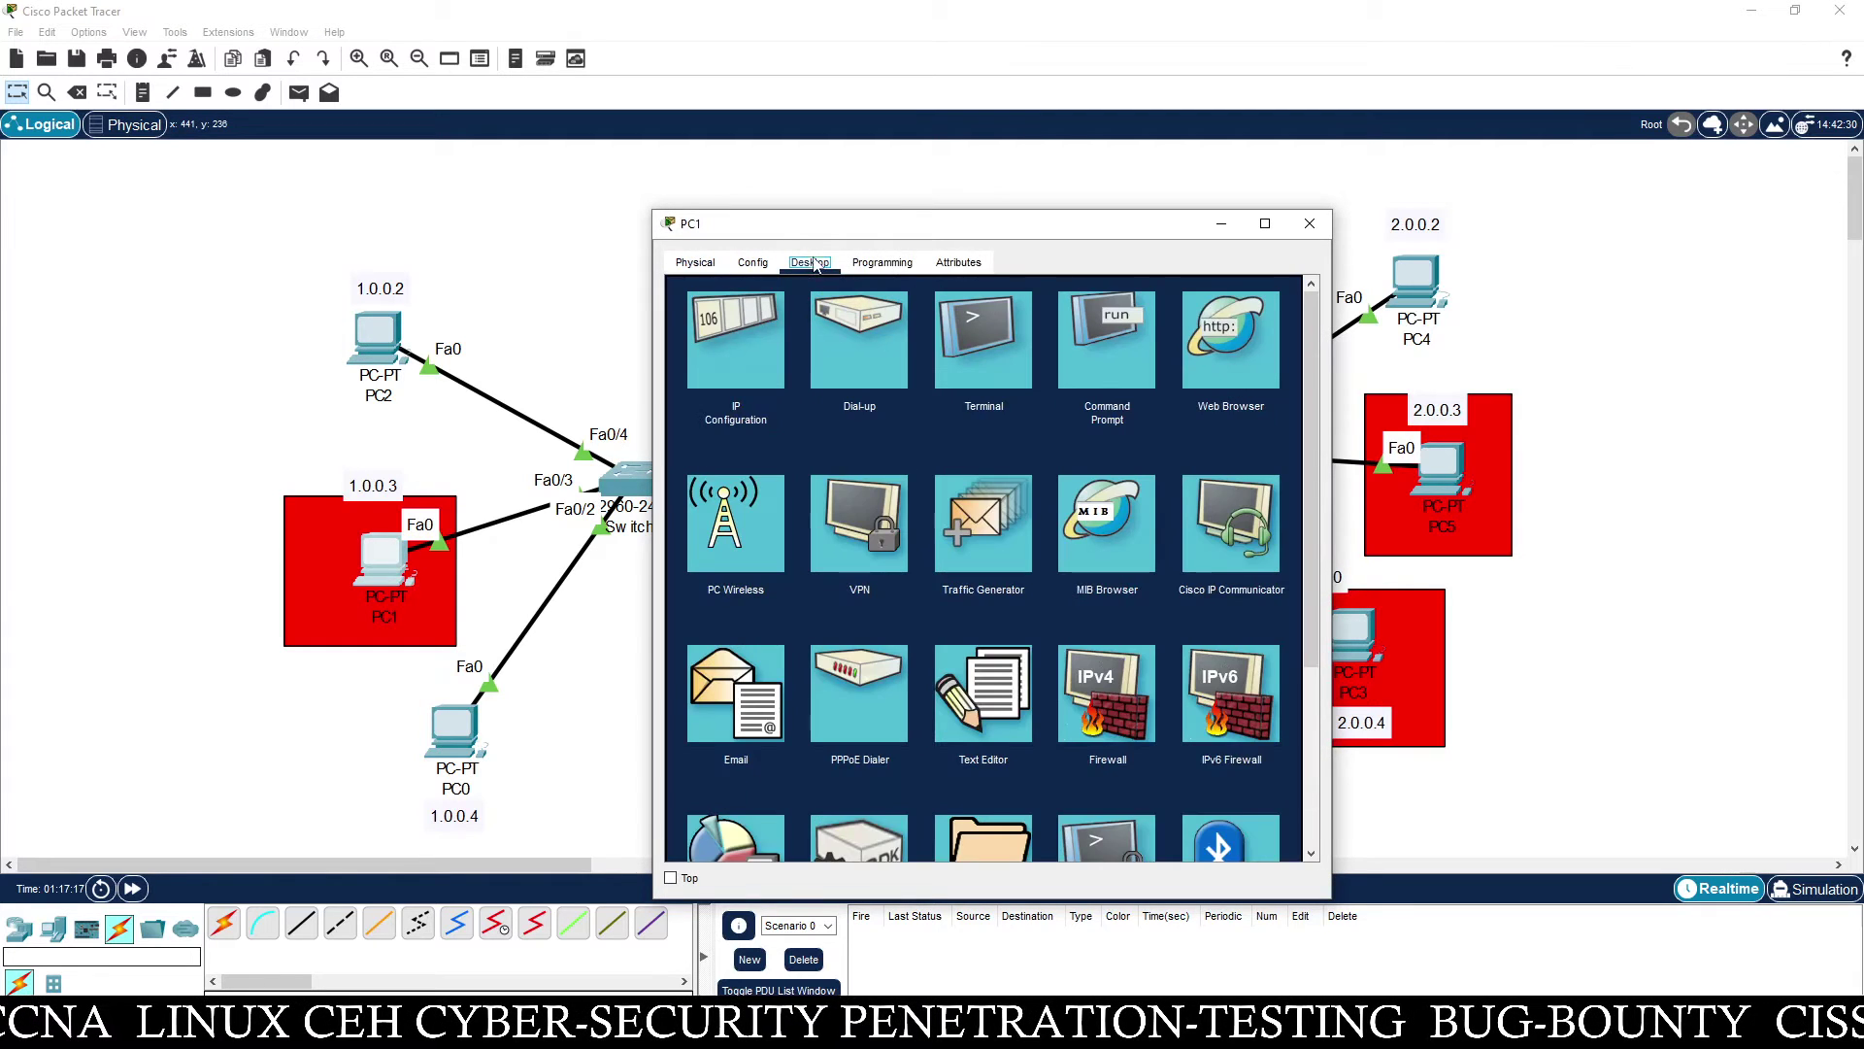
left_click_drag(874, 223, 1392, 182)
left_click(1282, 325)
left_click(1423, 357)
type("1")
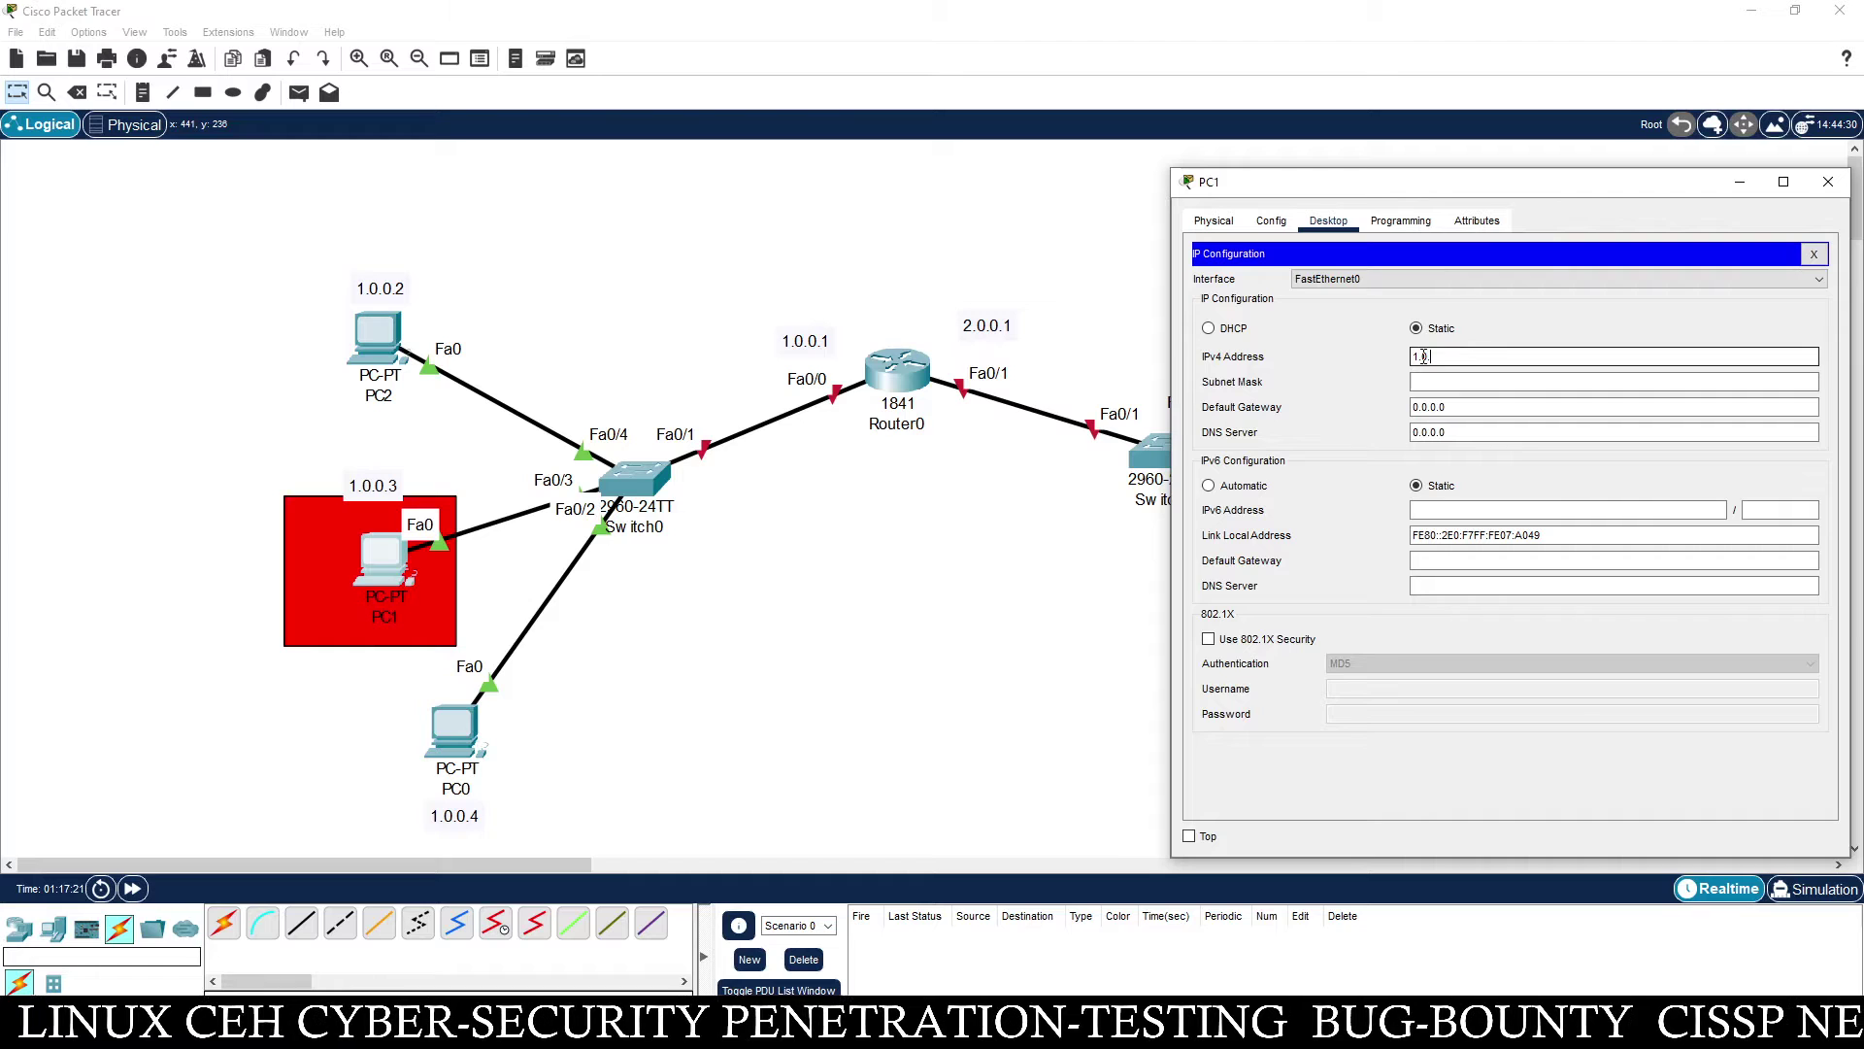
type(".0.0.3")
key("Tab")
key("Tab")
type("1.0.0.1")
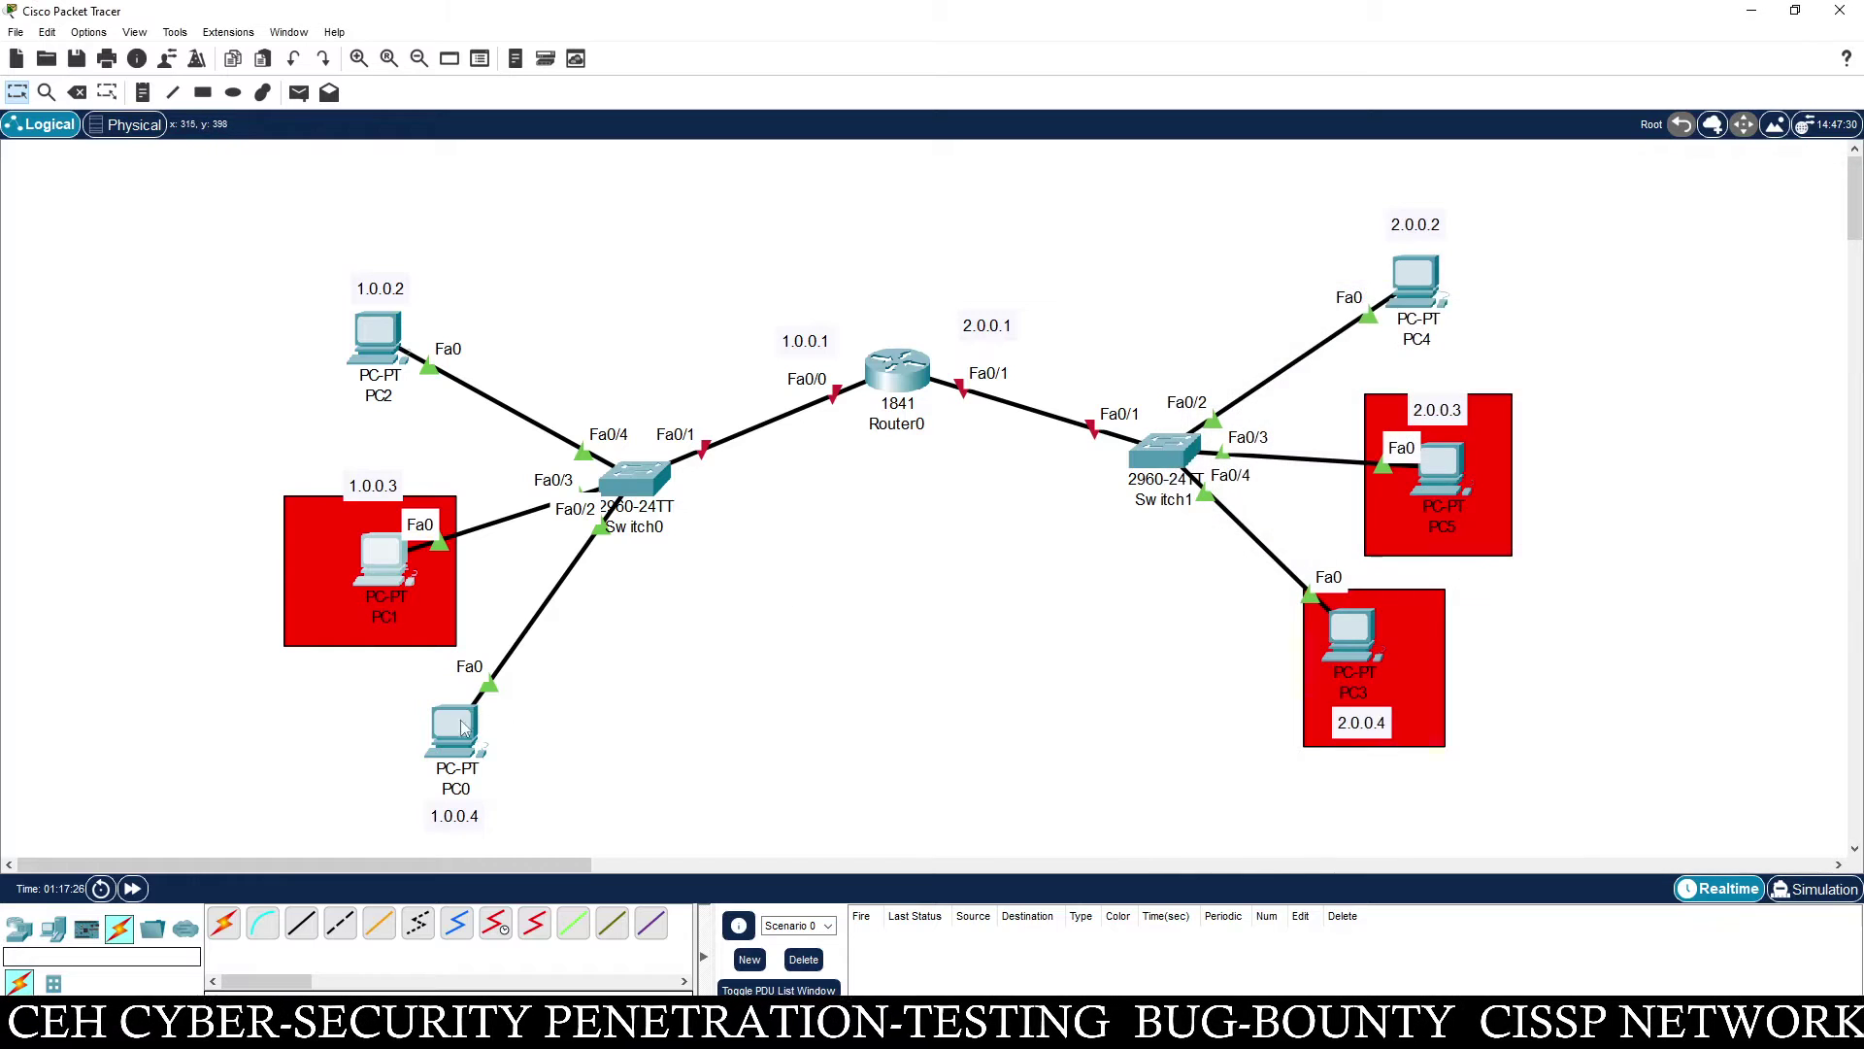
Configure PC0 with static IPv4 address 1.0.0.4, subnet mask 255.0.0.0 and default gateway 1.0.0.1, and close its window
left_click(454, 729)
left_click(810, 262)
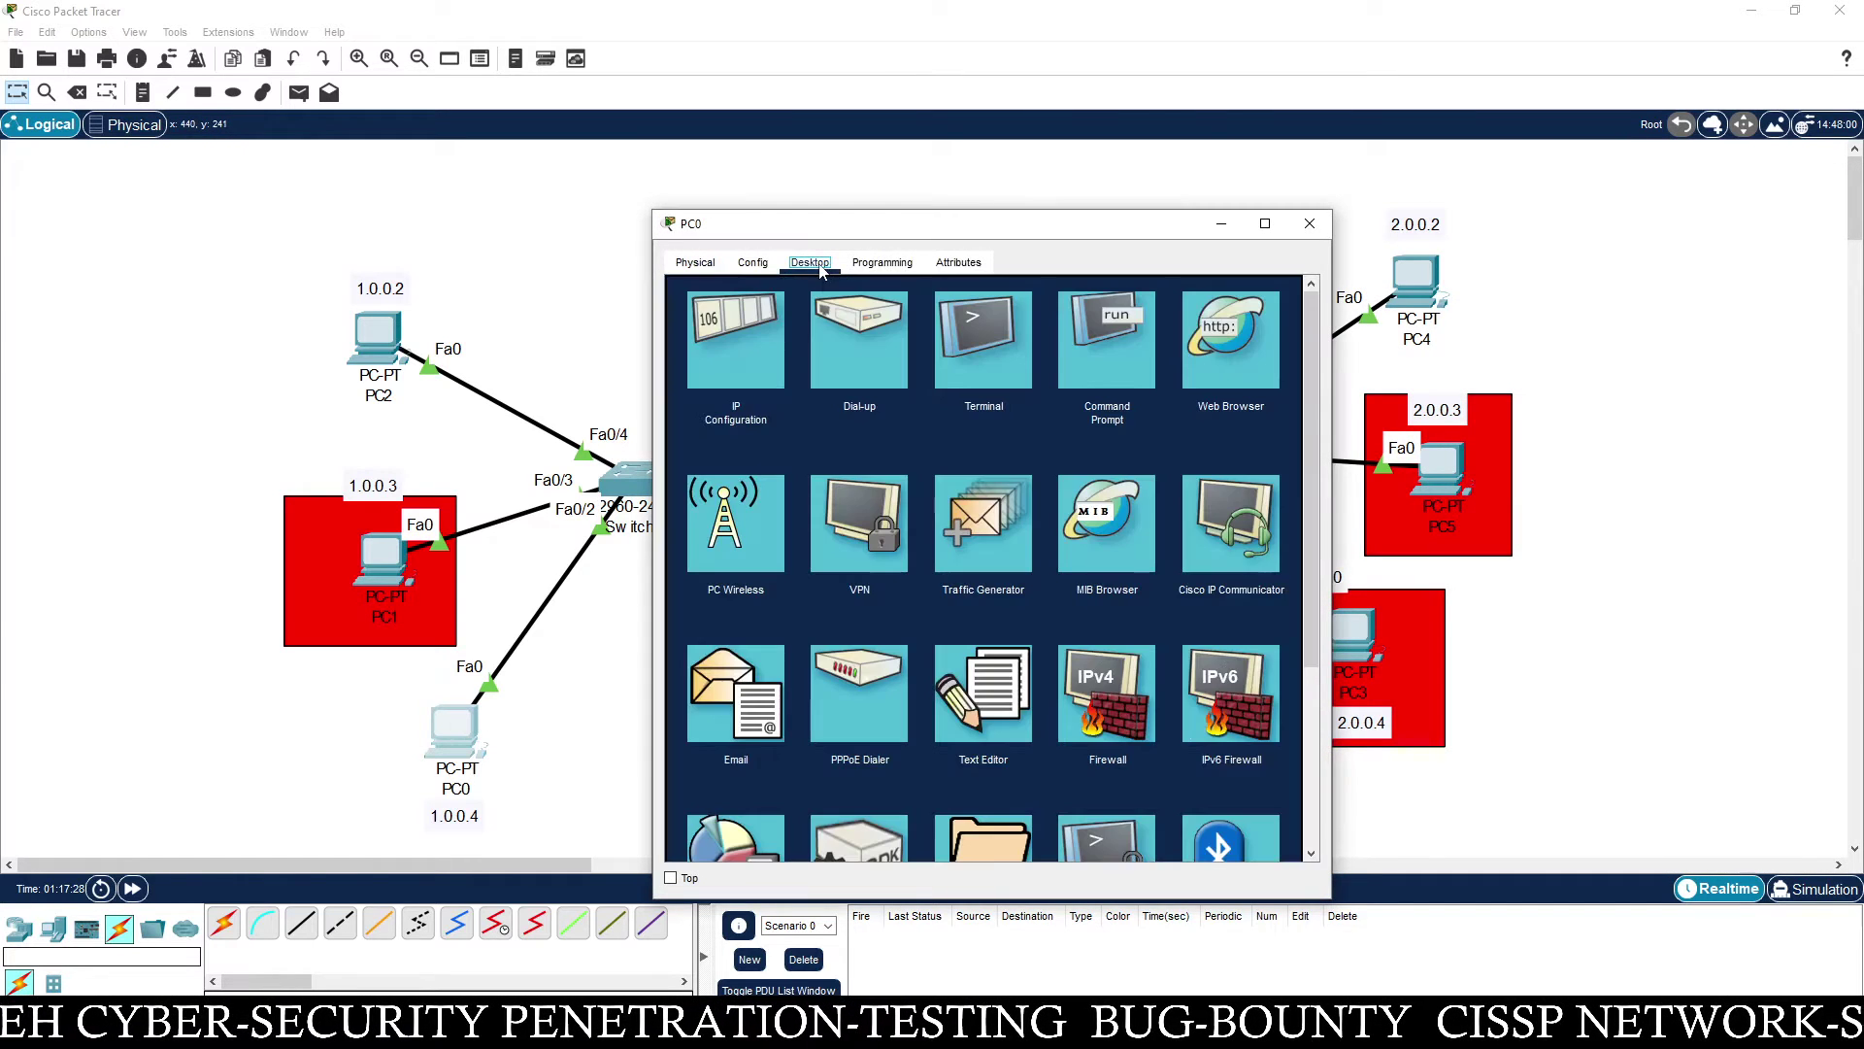
left_click(765, 358)
left_click(936, 398)
type("1.0.0.4")
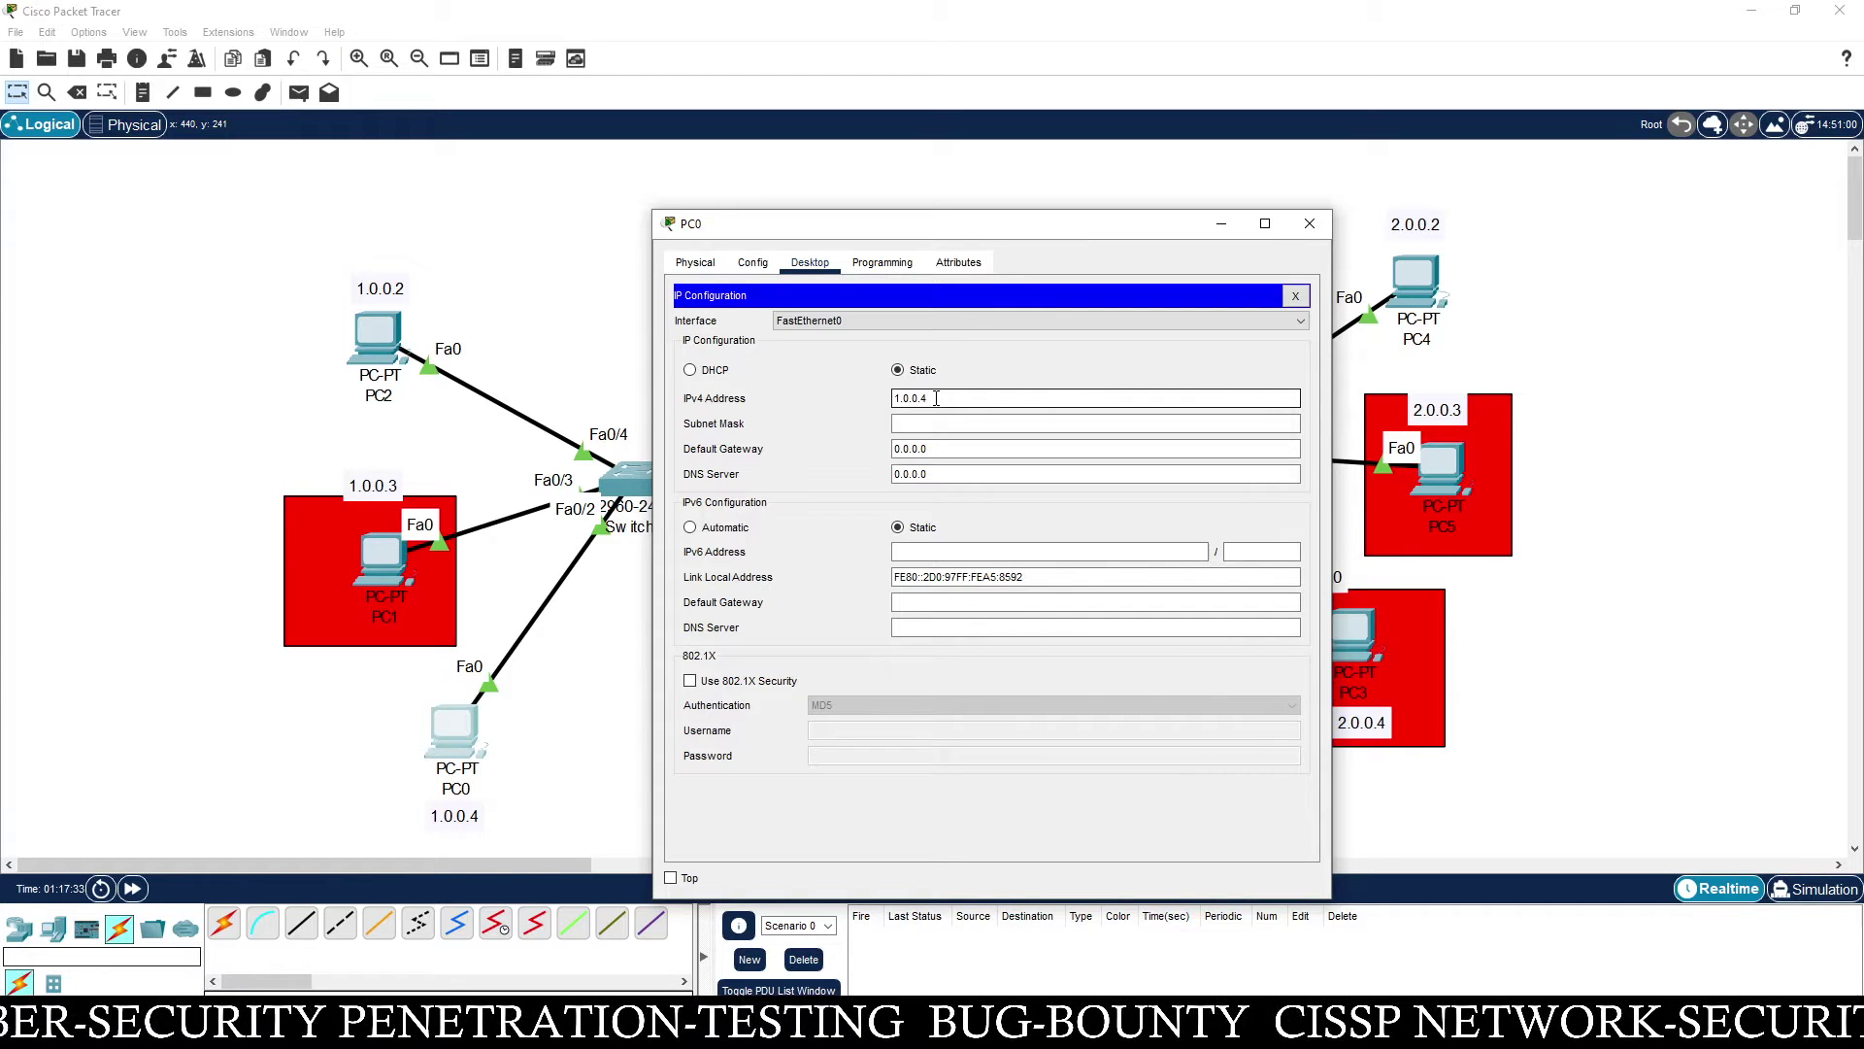
key("Tab")
key("Tab")
type("1.0.0.1")
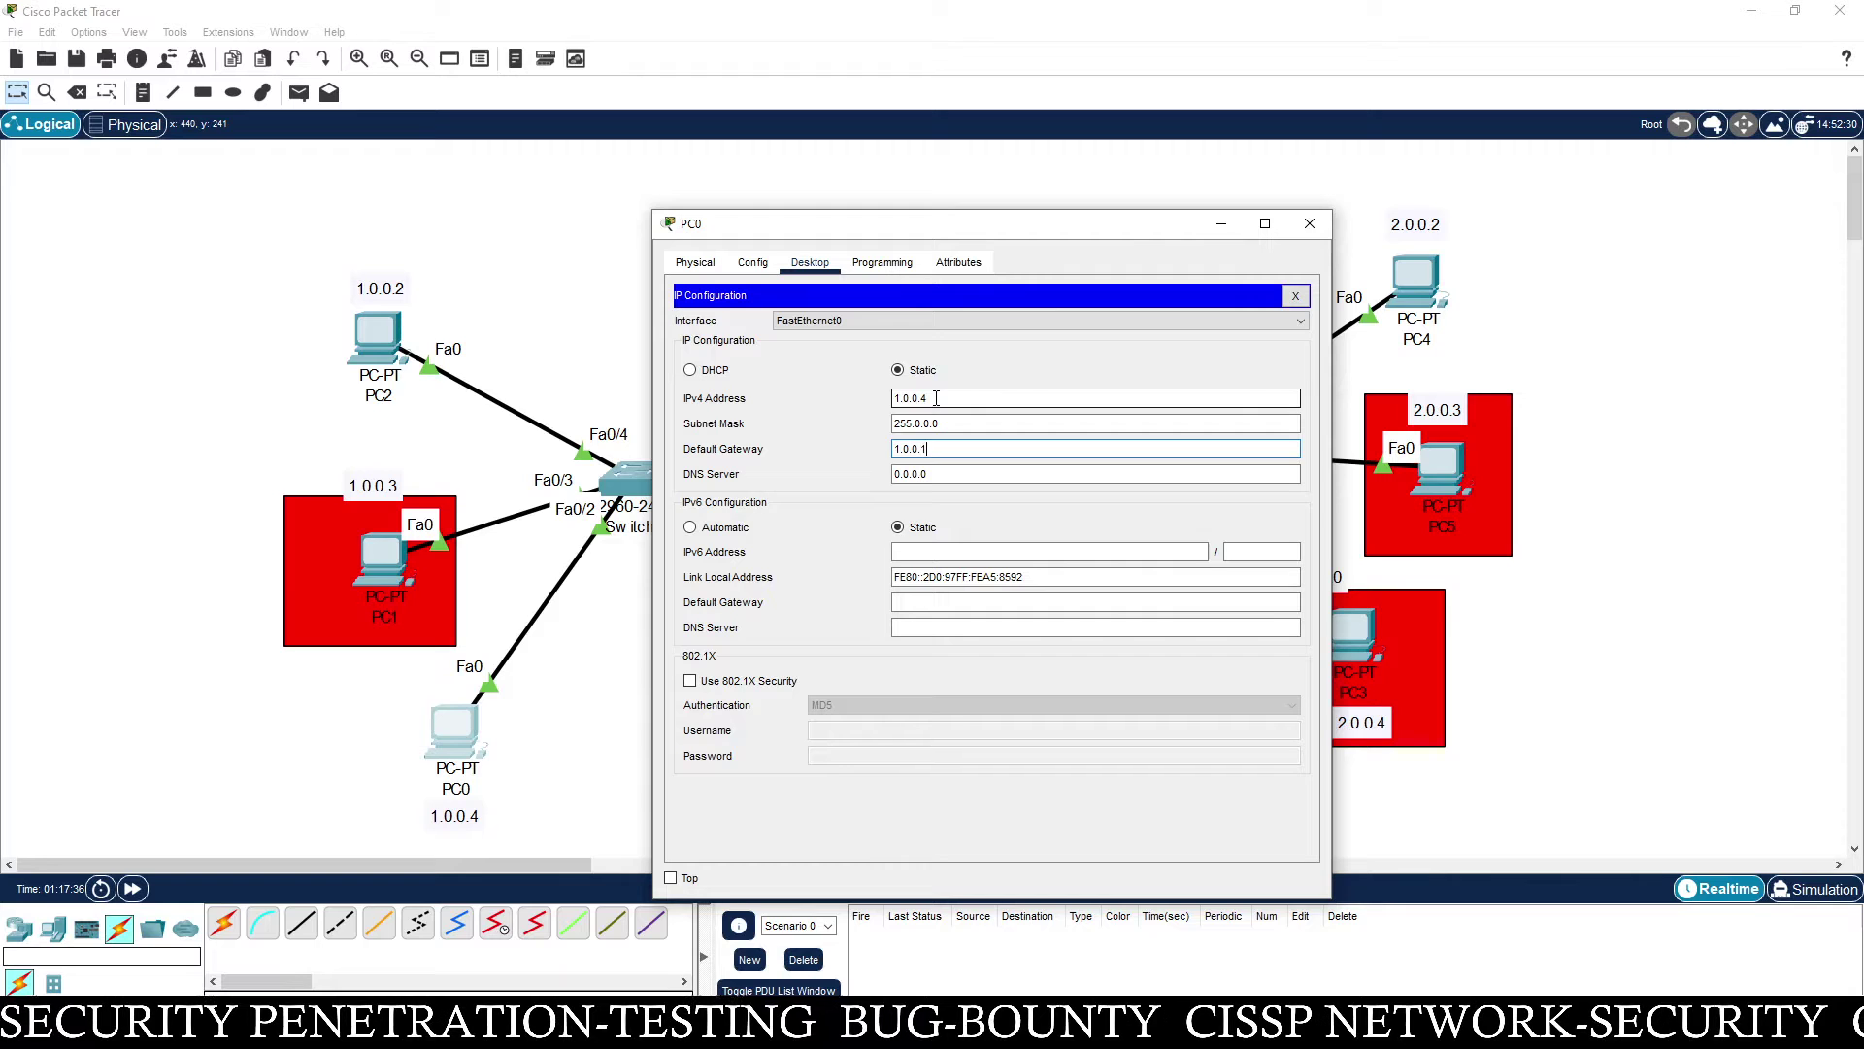
left_click(1294, 296)
left_click(1309, 223)
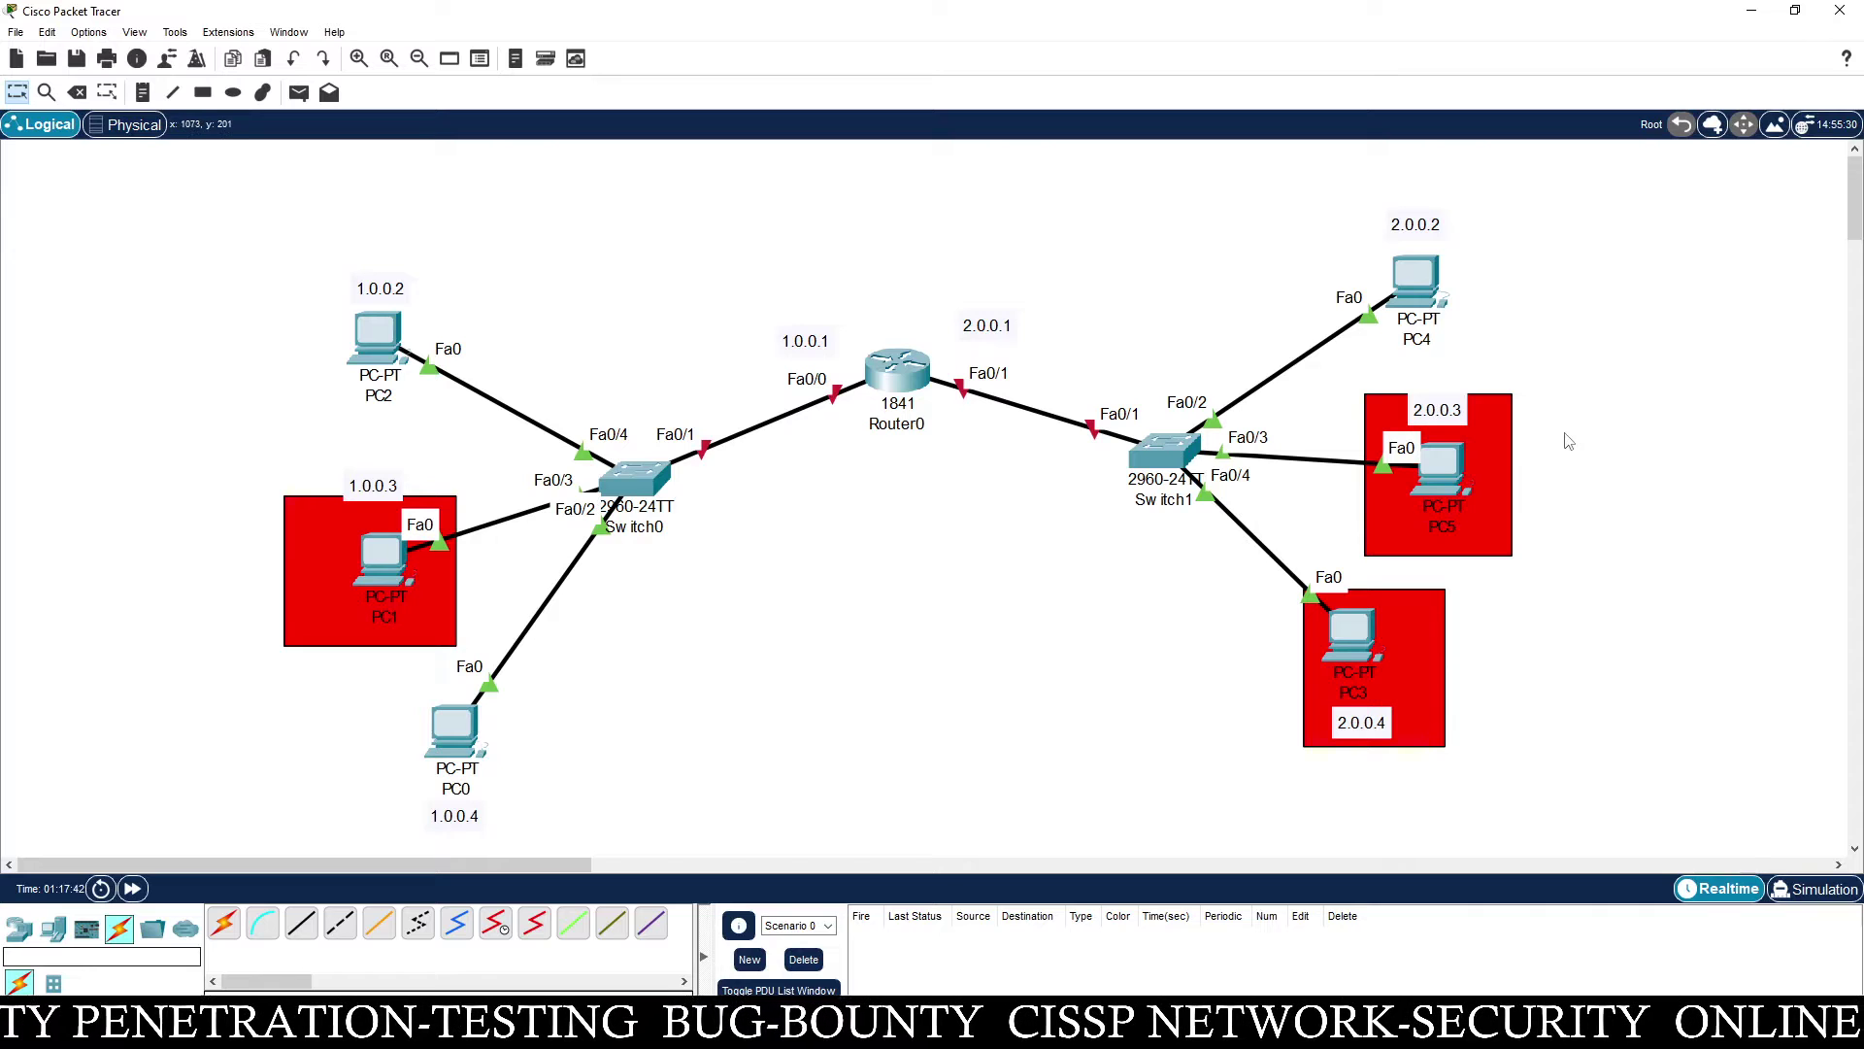
Configure PC4 with static IPv4 address 2.0.0.2, the default subnet mask and default gateway 2.0.0.1, and close its window
left_click(1415, 281)
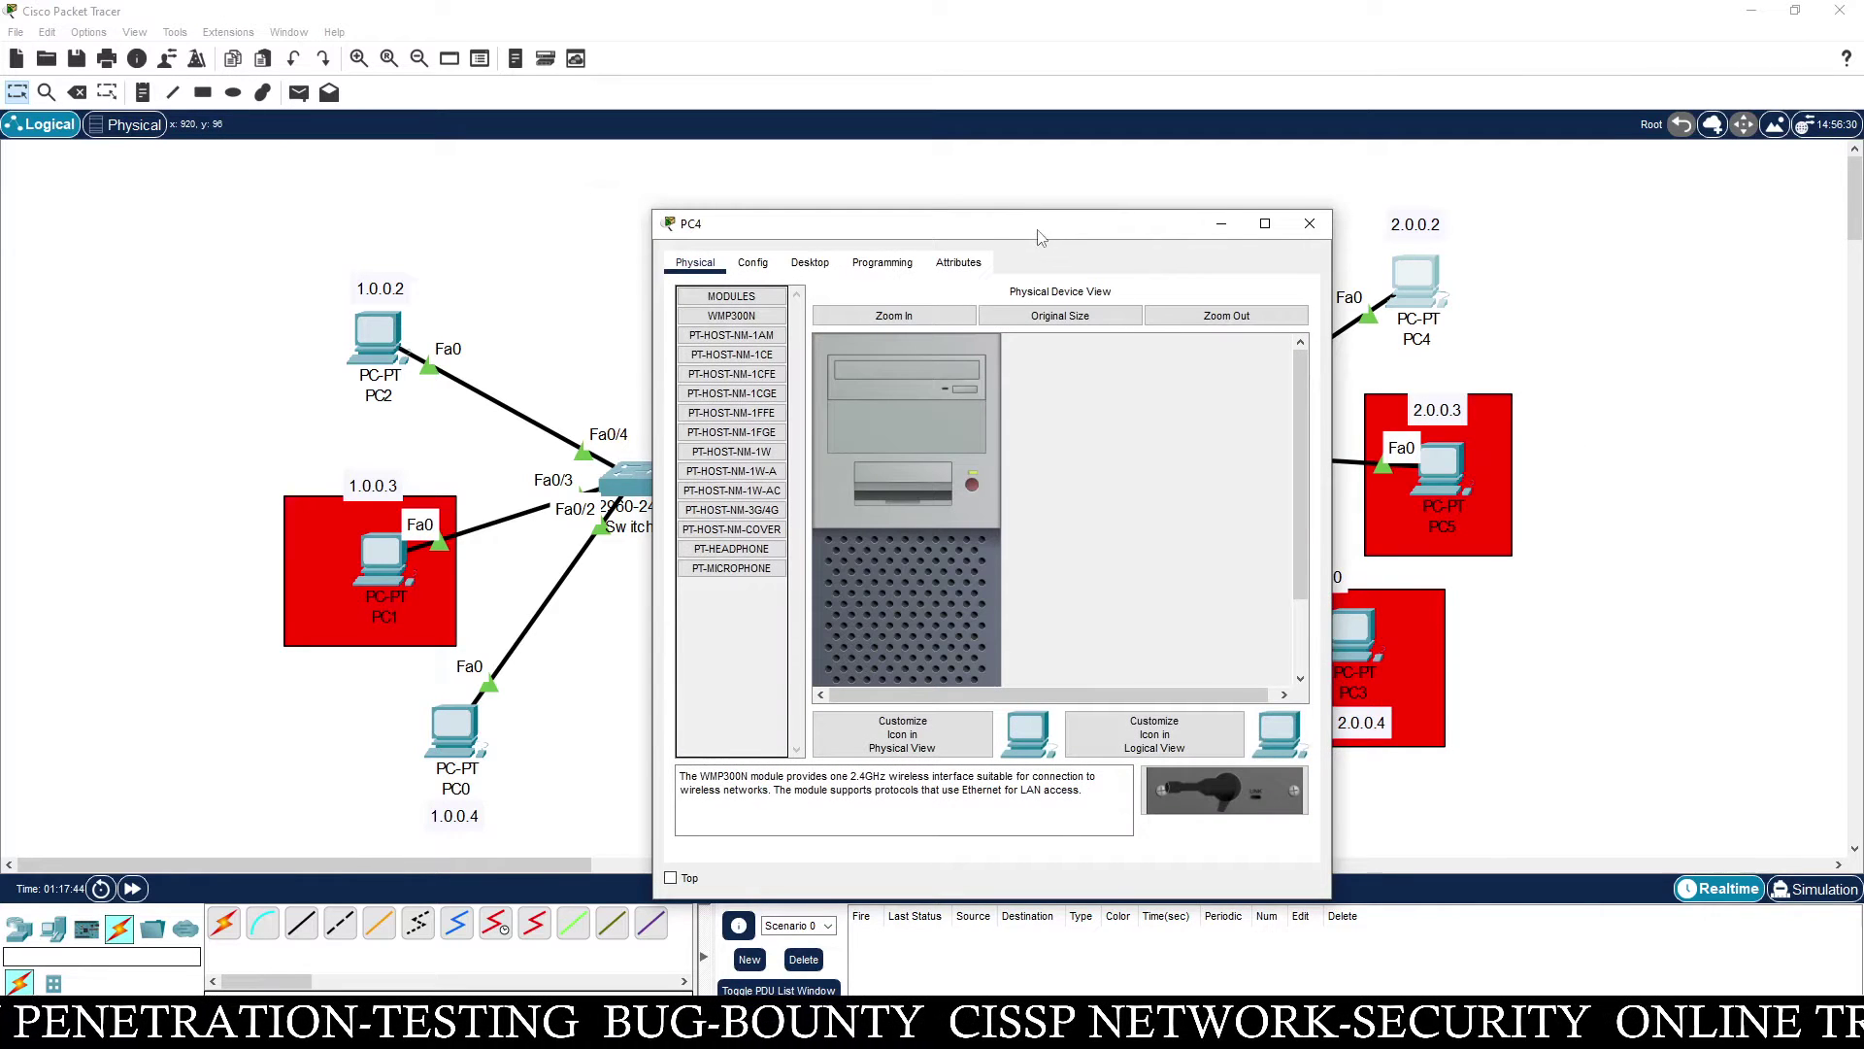
left_click_drag(1048, 239, 893, 206)
left_click(653, 229)
left_click(631, 340)
left_click(774, 366)
type("2.0.0.2")
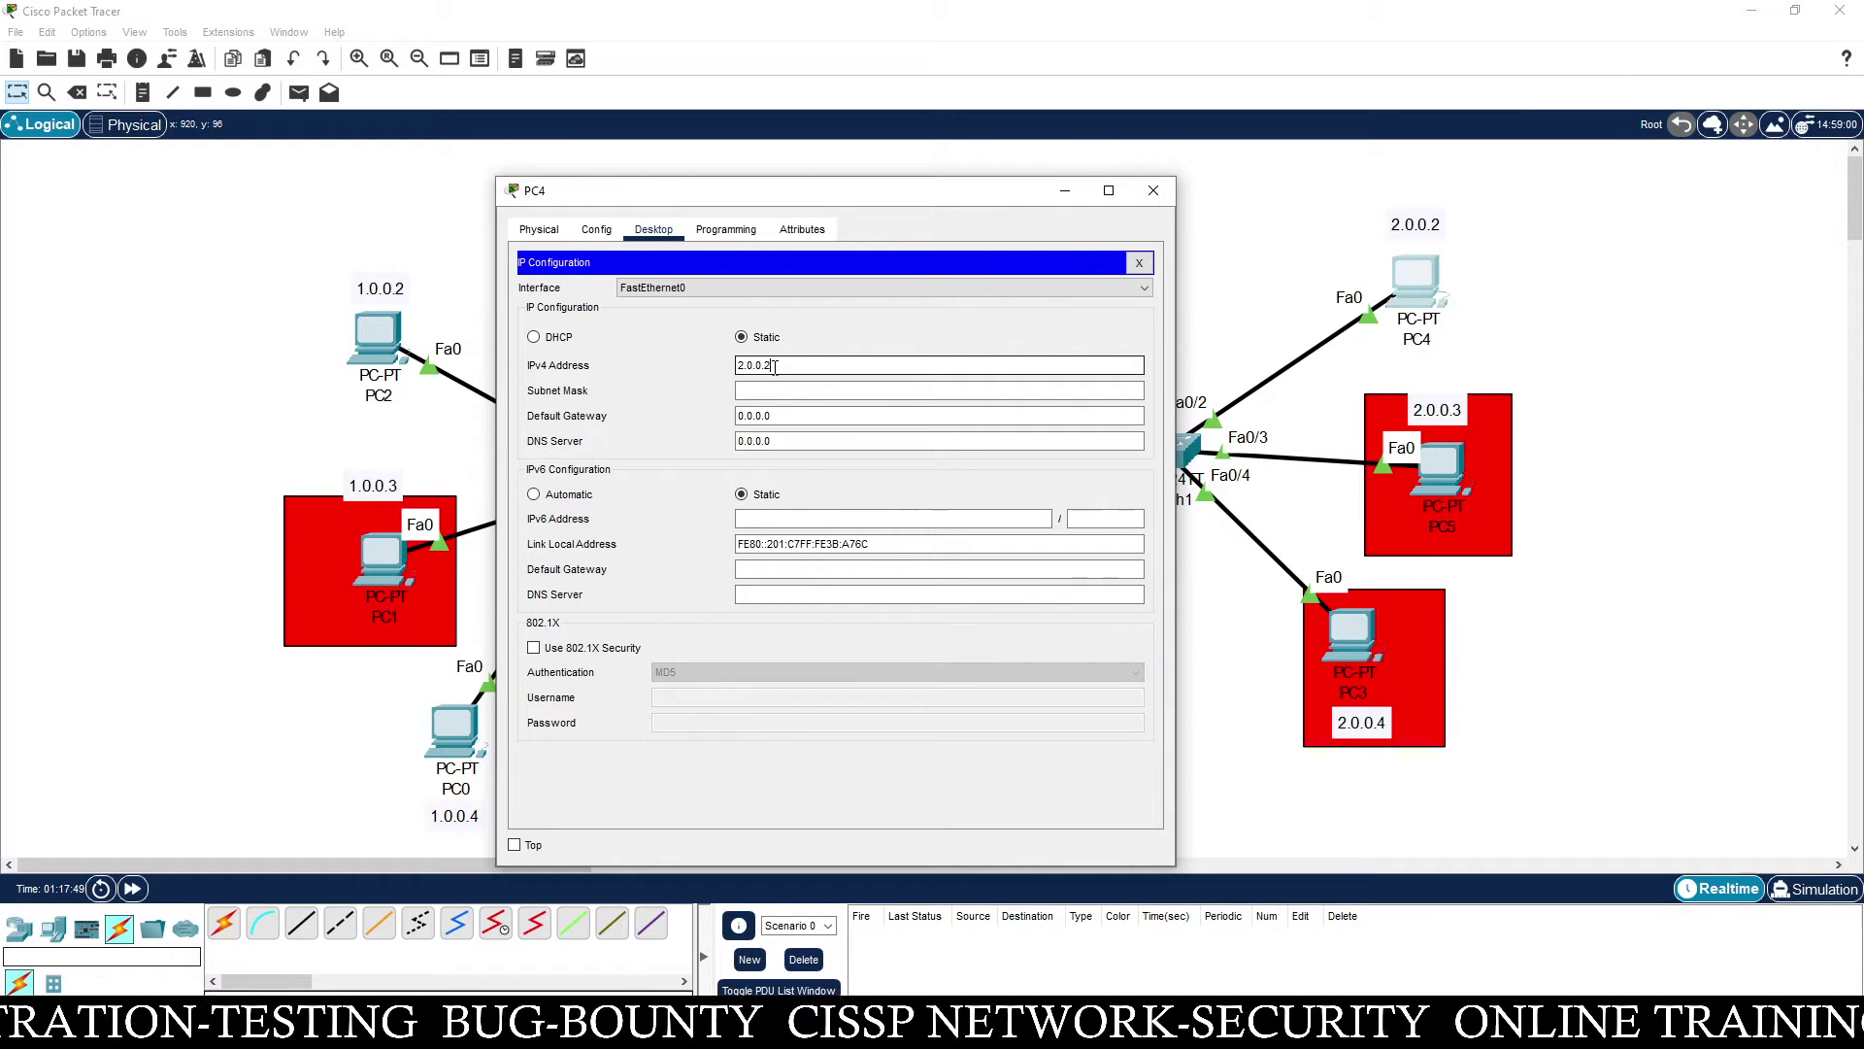
key("Tab")
key("Tab")
type("2.0.0.1")
left_click_drag(916, 199, 596, 174)
left_click(820, 238)
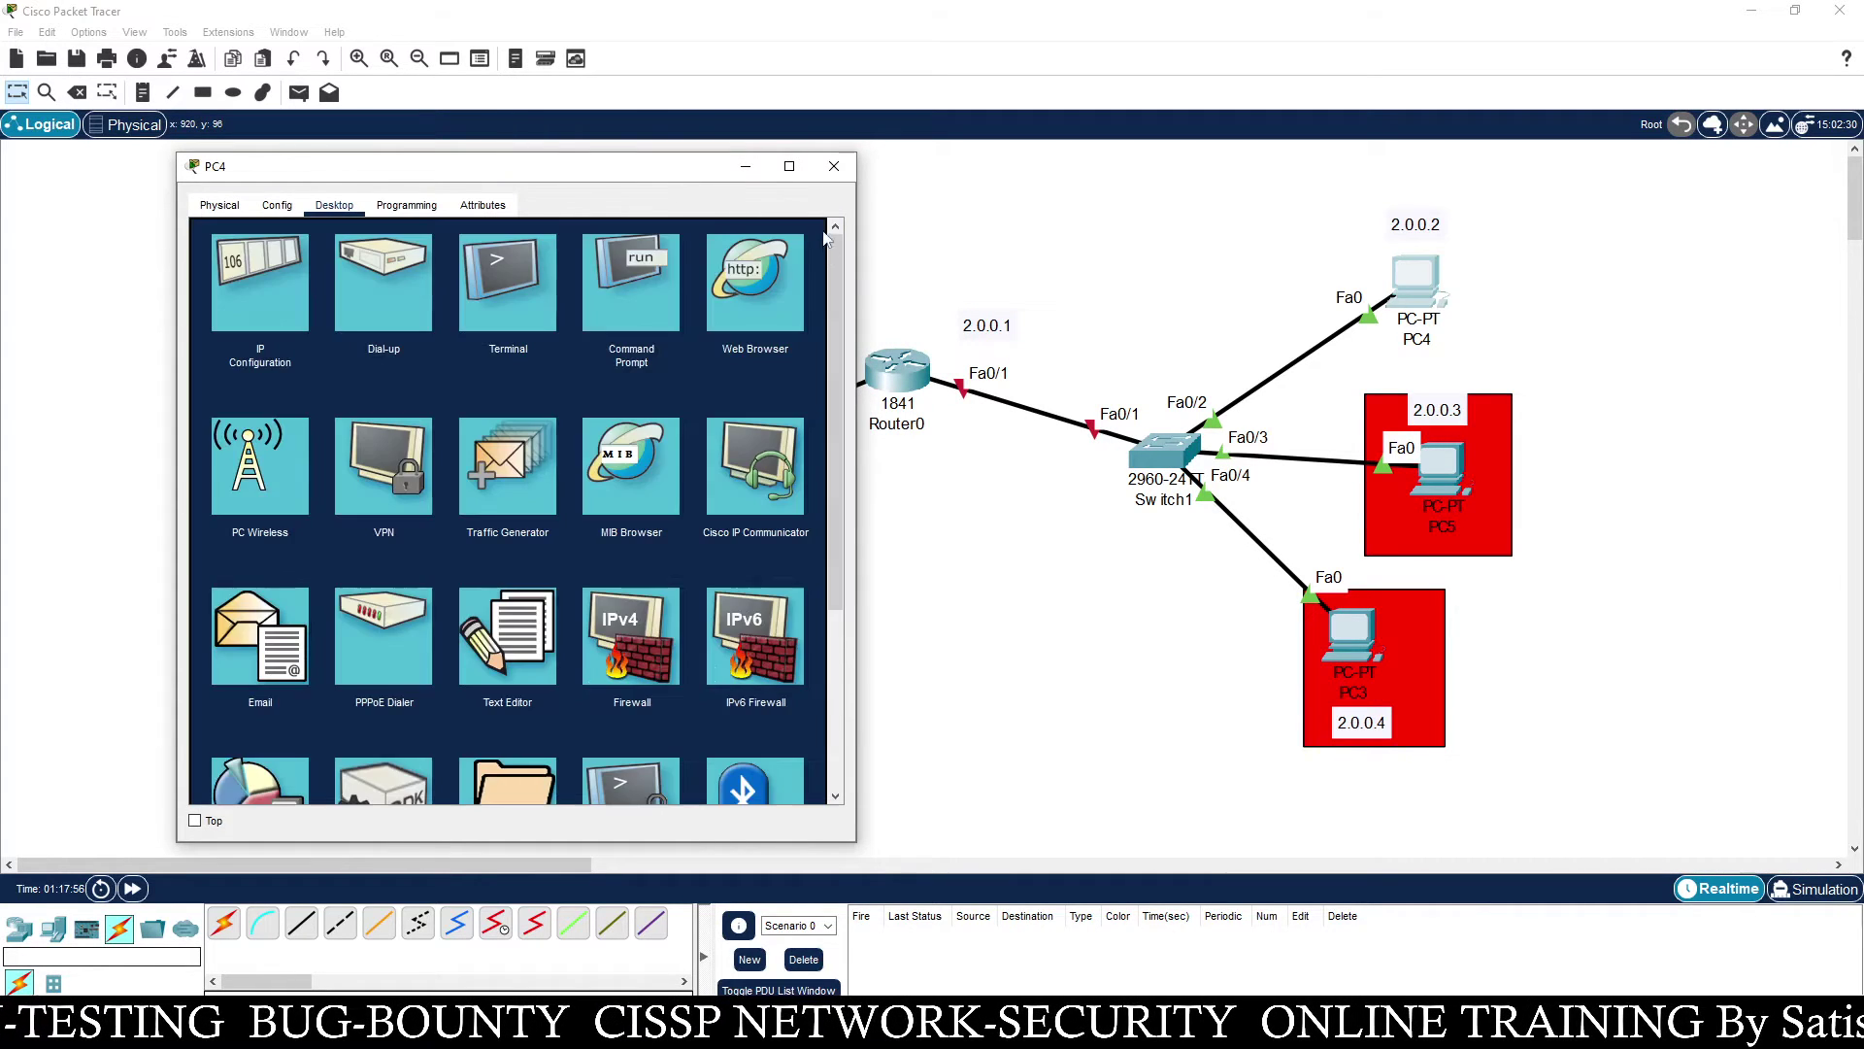
left_click(833, 167)
Configure PC5 with static IPv4 address 2.0.0.3, subnet mask 255.0.0.0 and default gateway 2.0.0.1, and close its window
left_click(1447, 471)
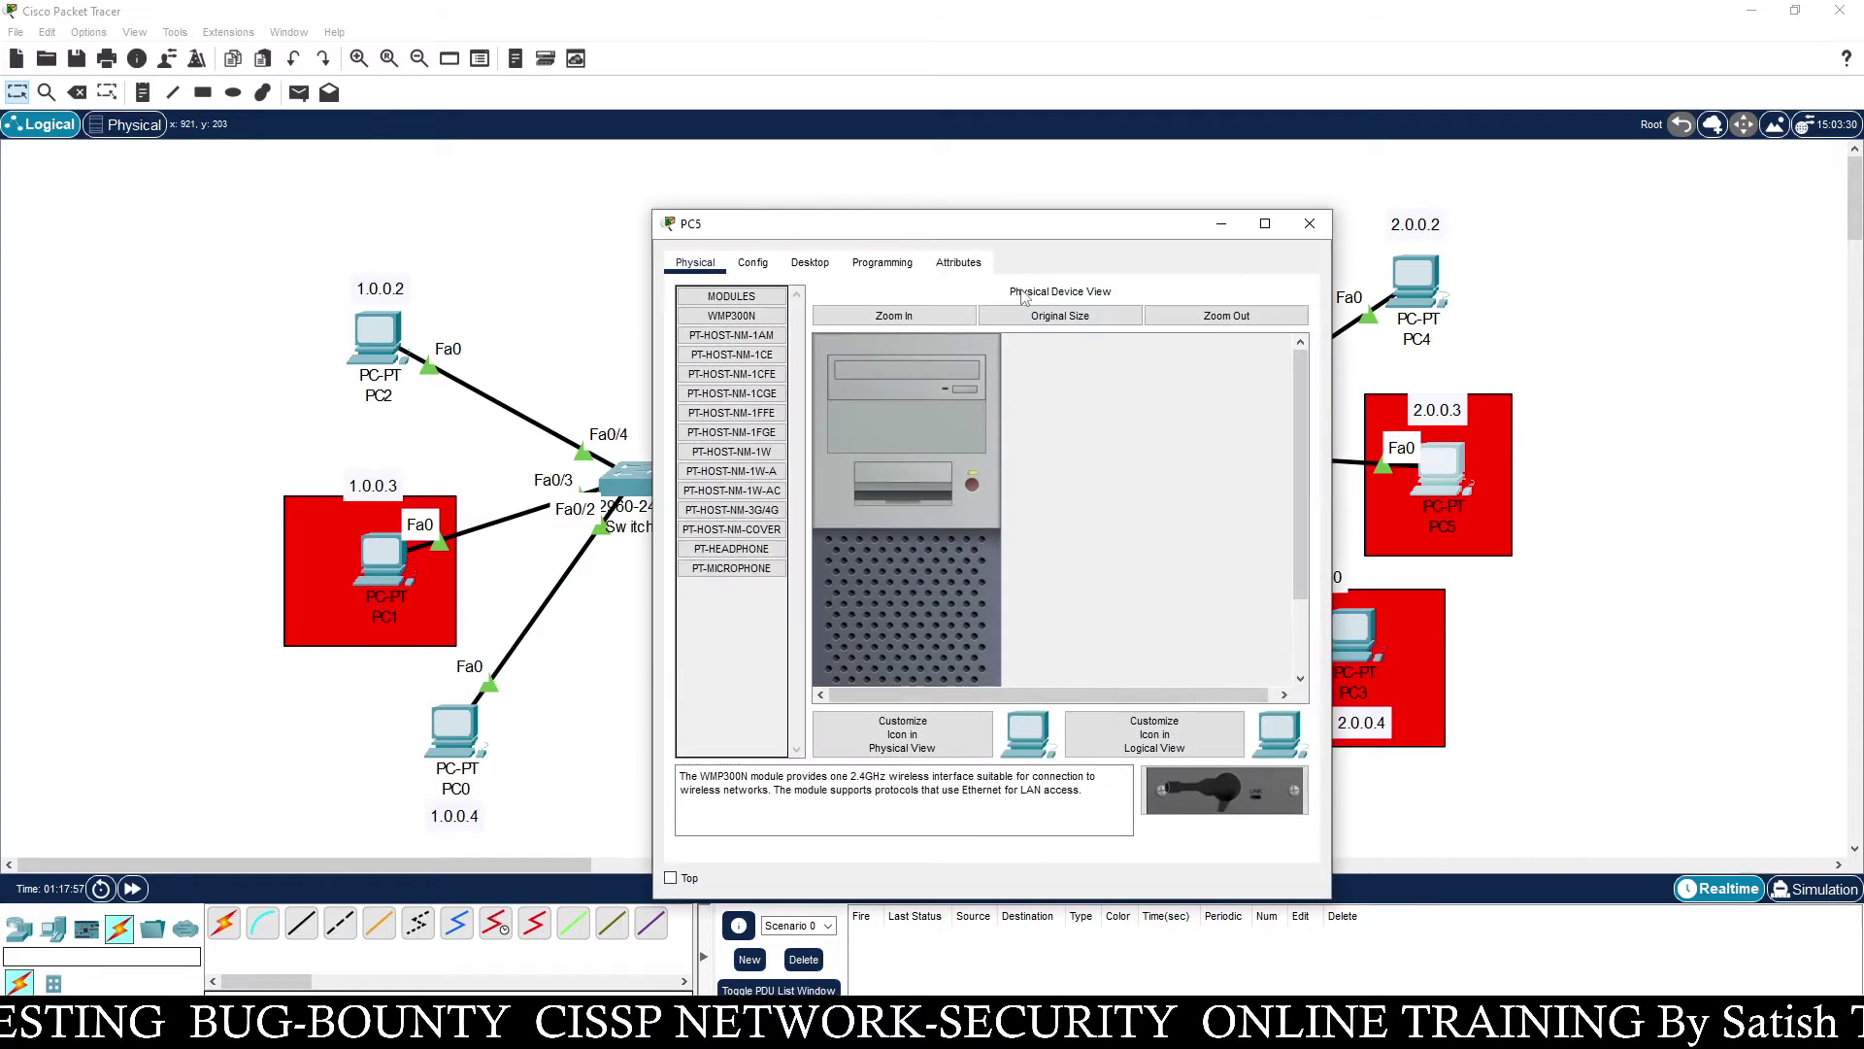
left_click_drag(966, 238, 546, 205)
left_click(390, 230)
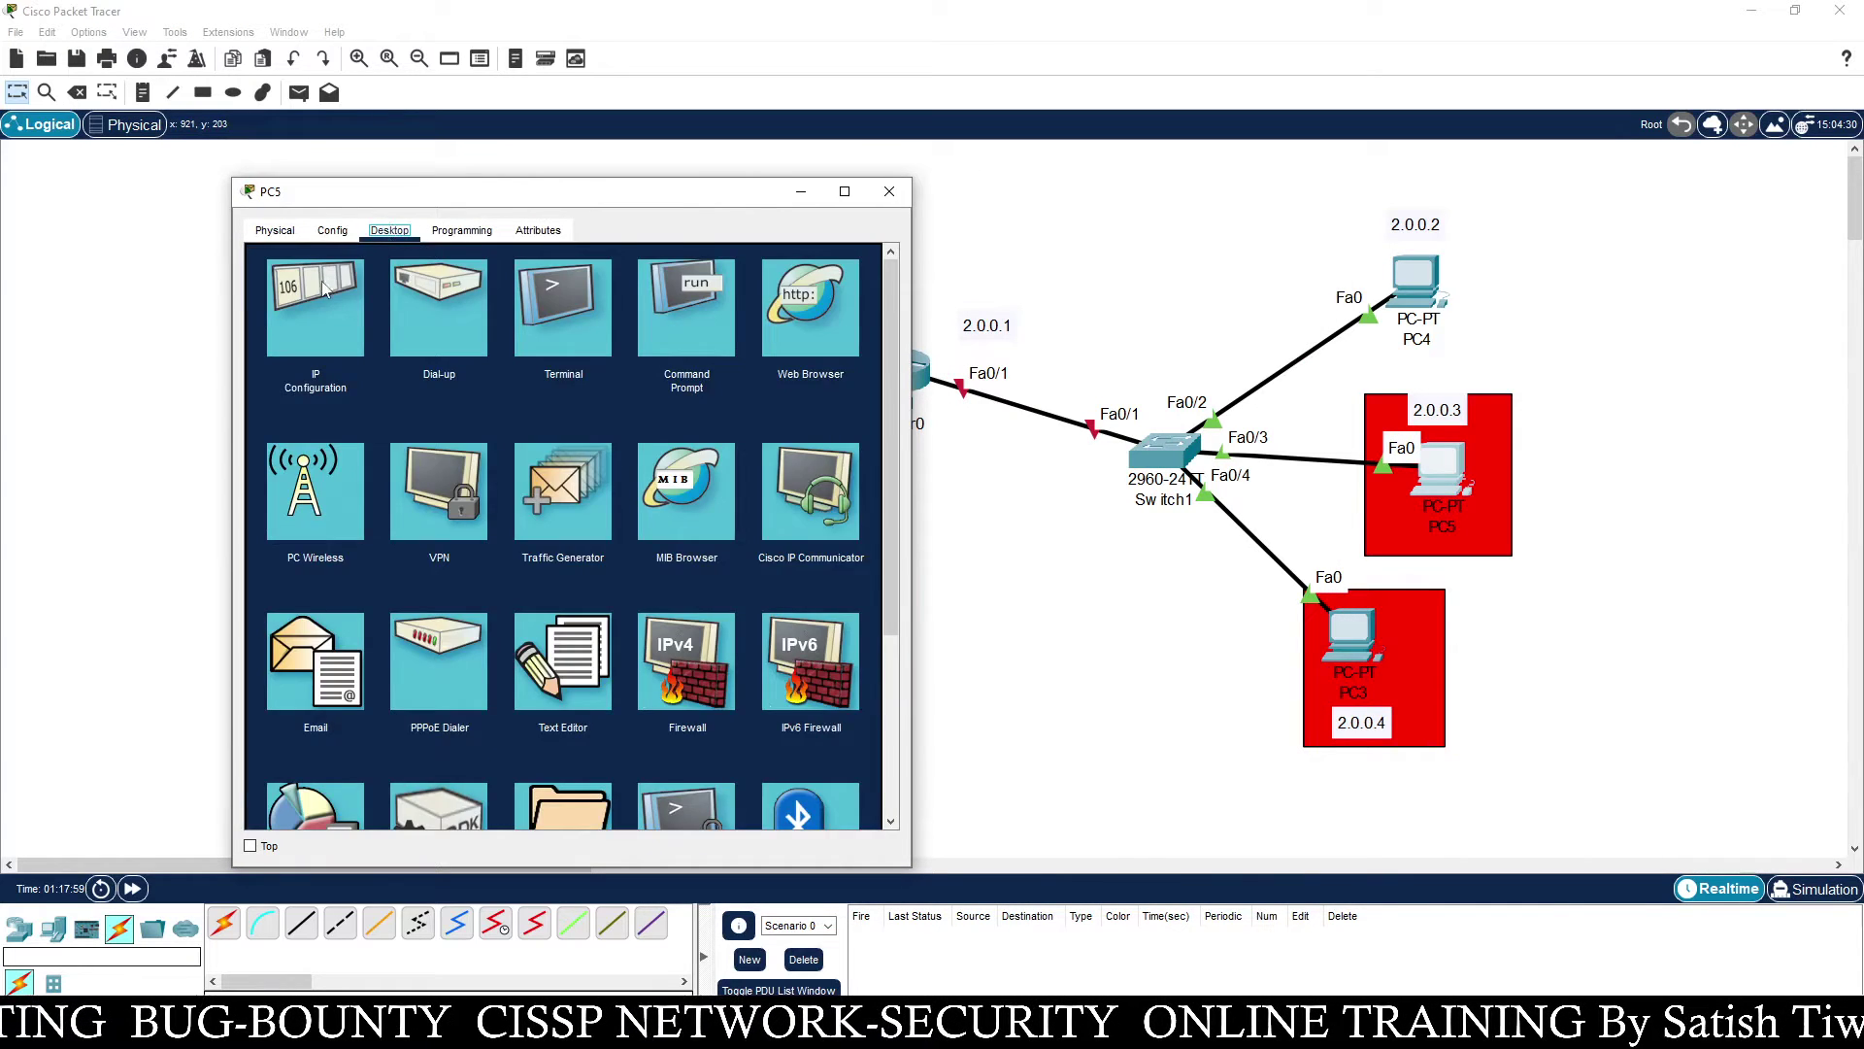
left_click(304, 309)
left_click(511, 367)
type("2")
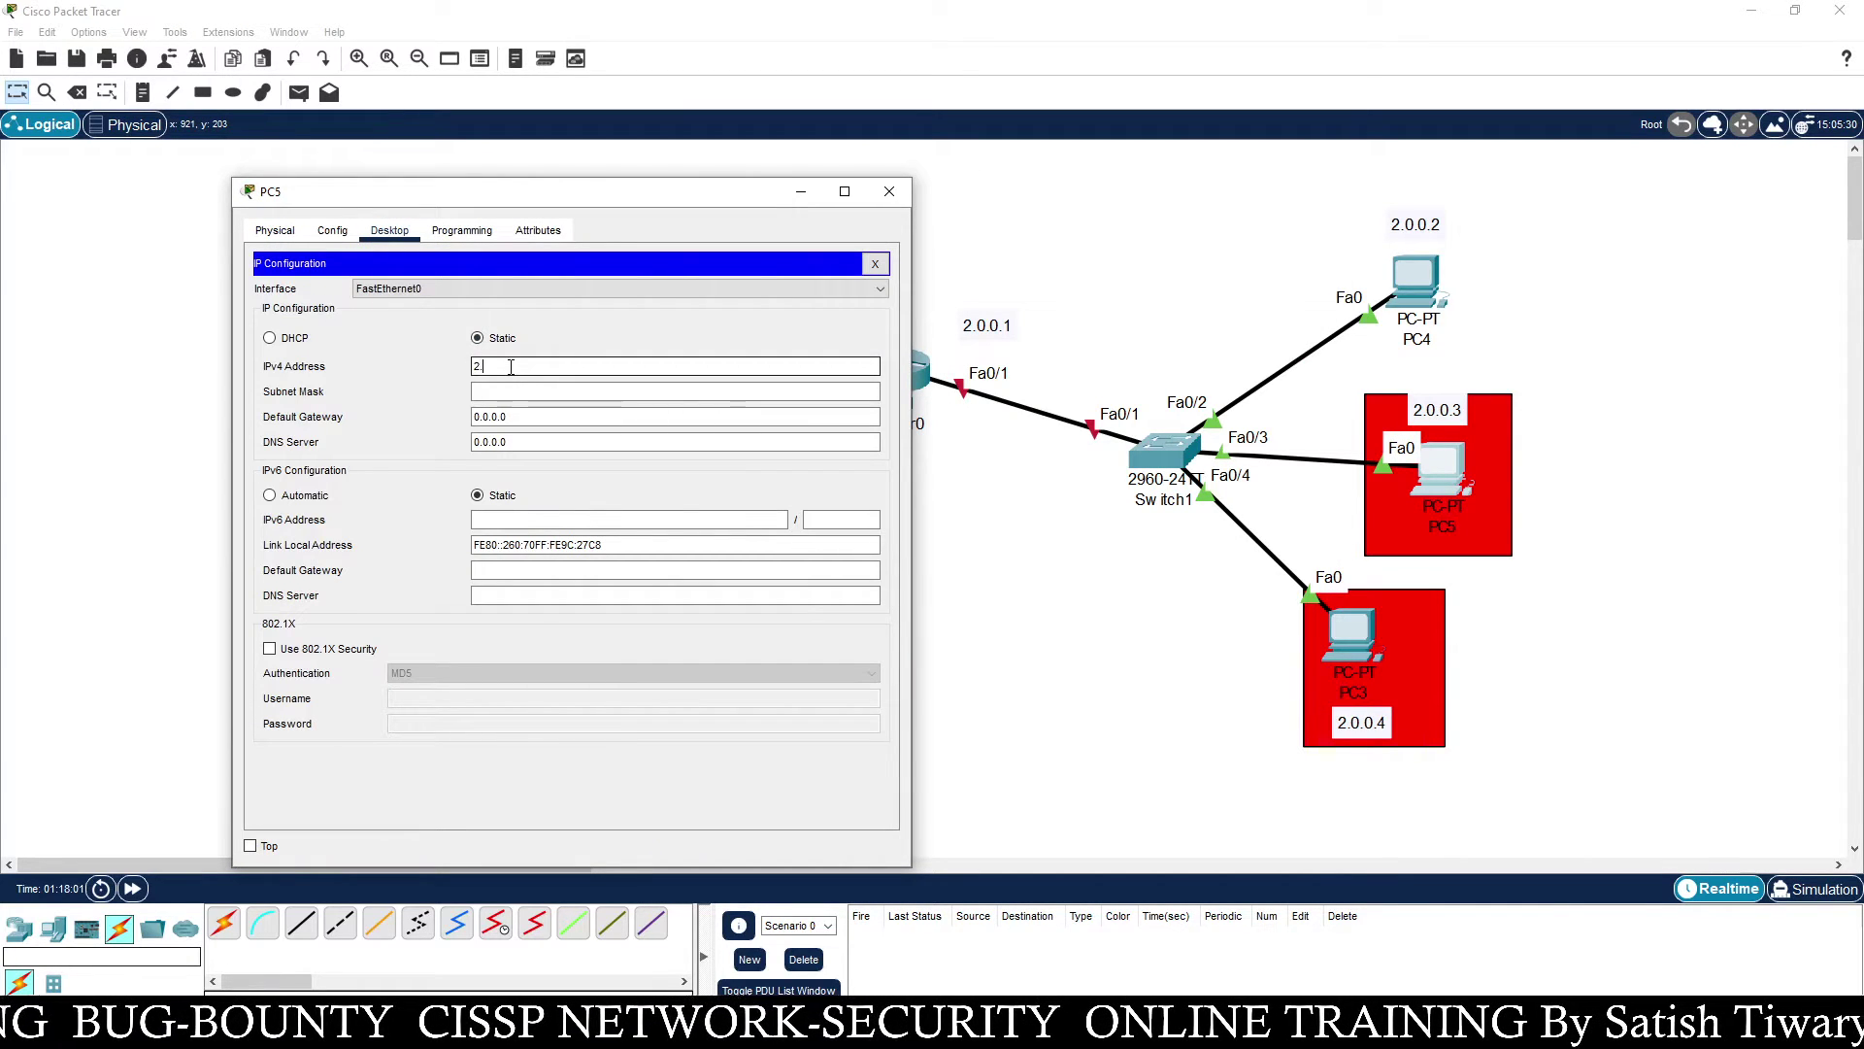
type(".0.0.3")
key("Tab")
key("Tab")
type("2.0.0.1")
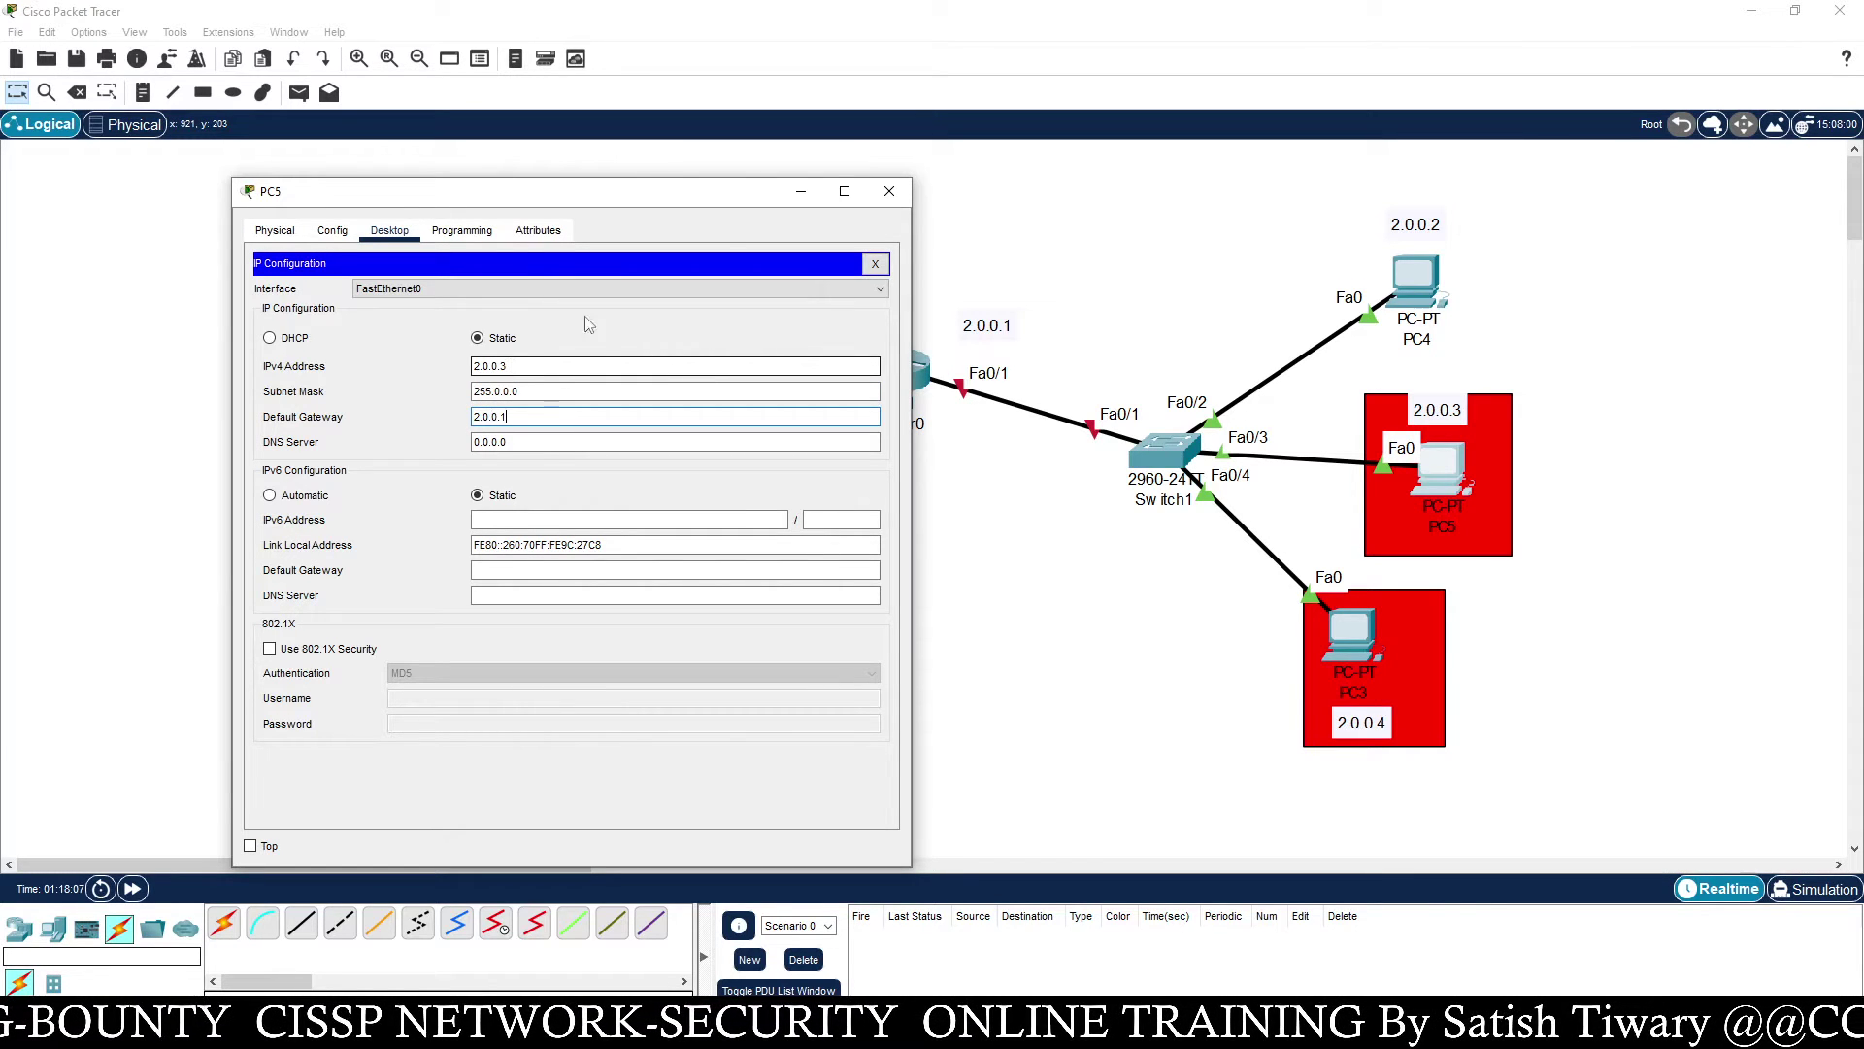
left_click(889, 192)
Configure PC3 with static IPv4 address 2.0.0.4, subnet mask 255.0.0.0 and default gateway 2.0.0.1
left_click(1345, 640)
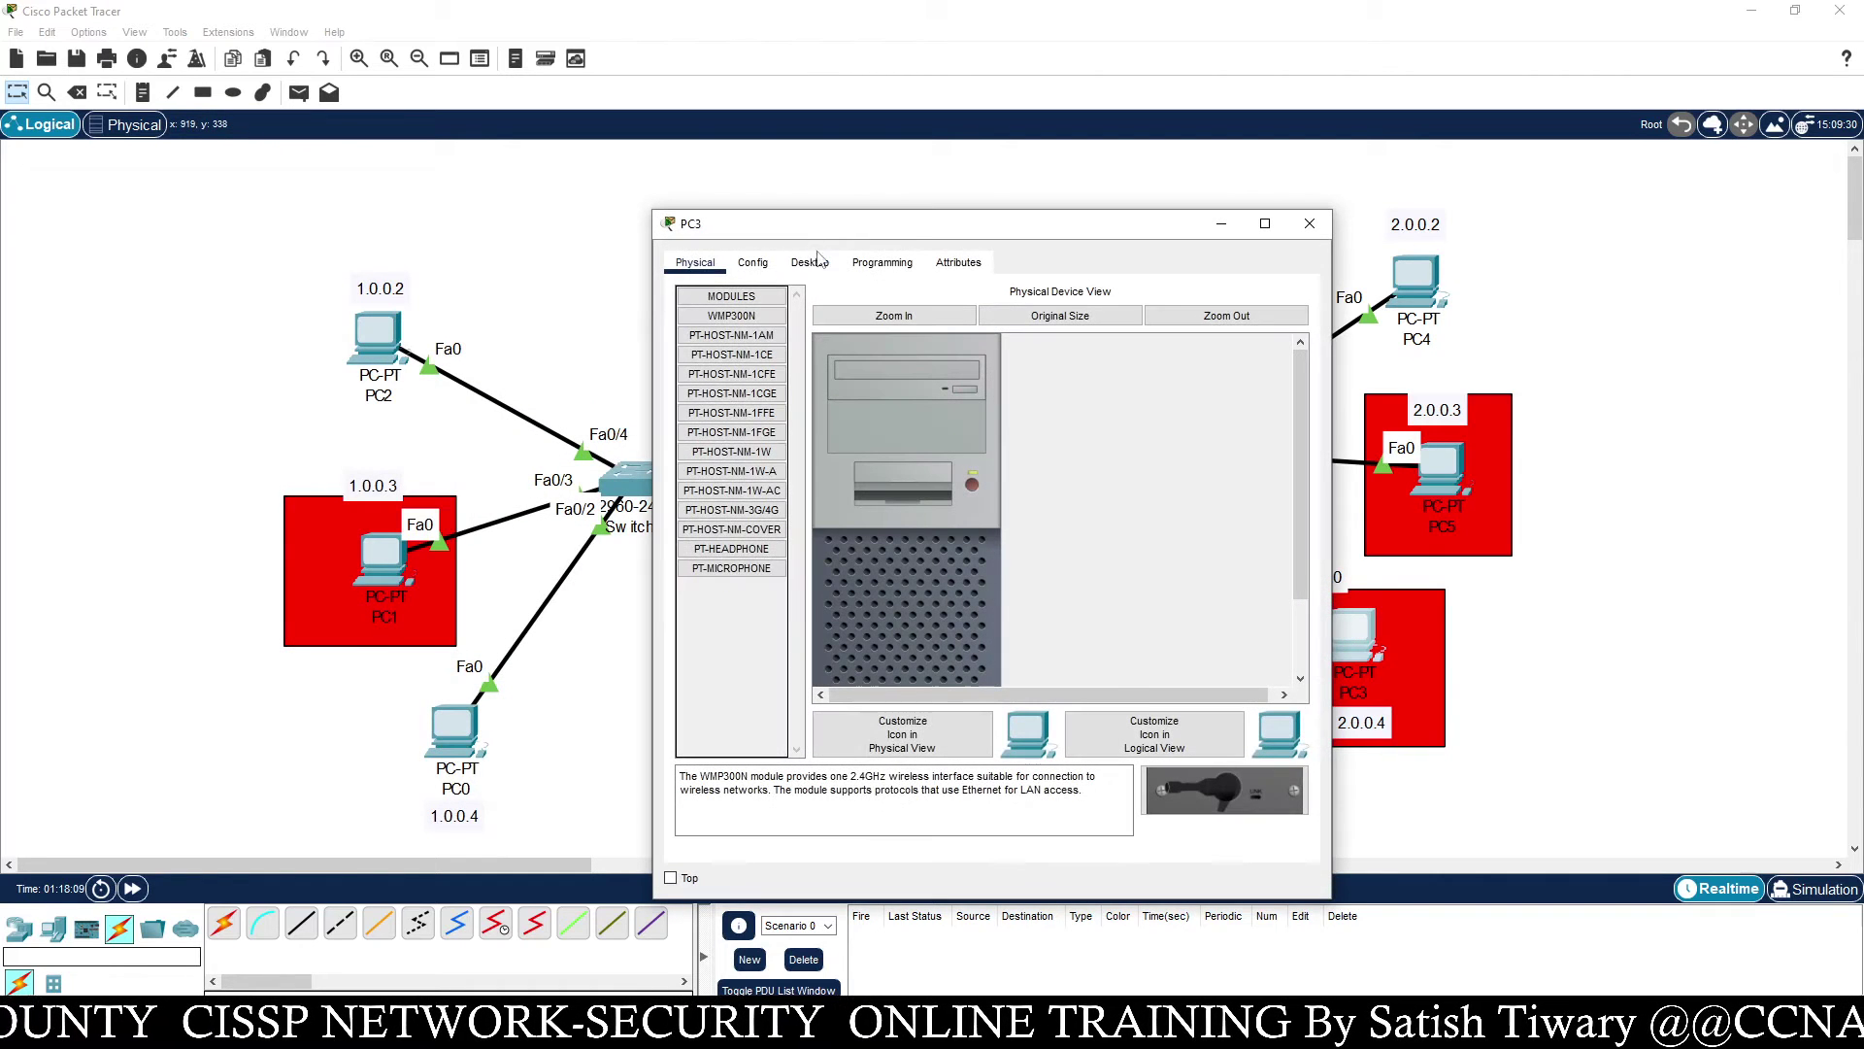
left_click(810, 262)
left_click_drag(874, 238, 466, 194)
left_click(328, 296)
left_click(574, 355)
type("2.0.0.4")
key("Tab")
key("Tab")
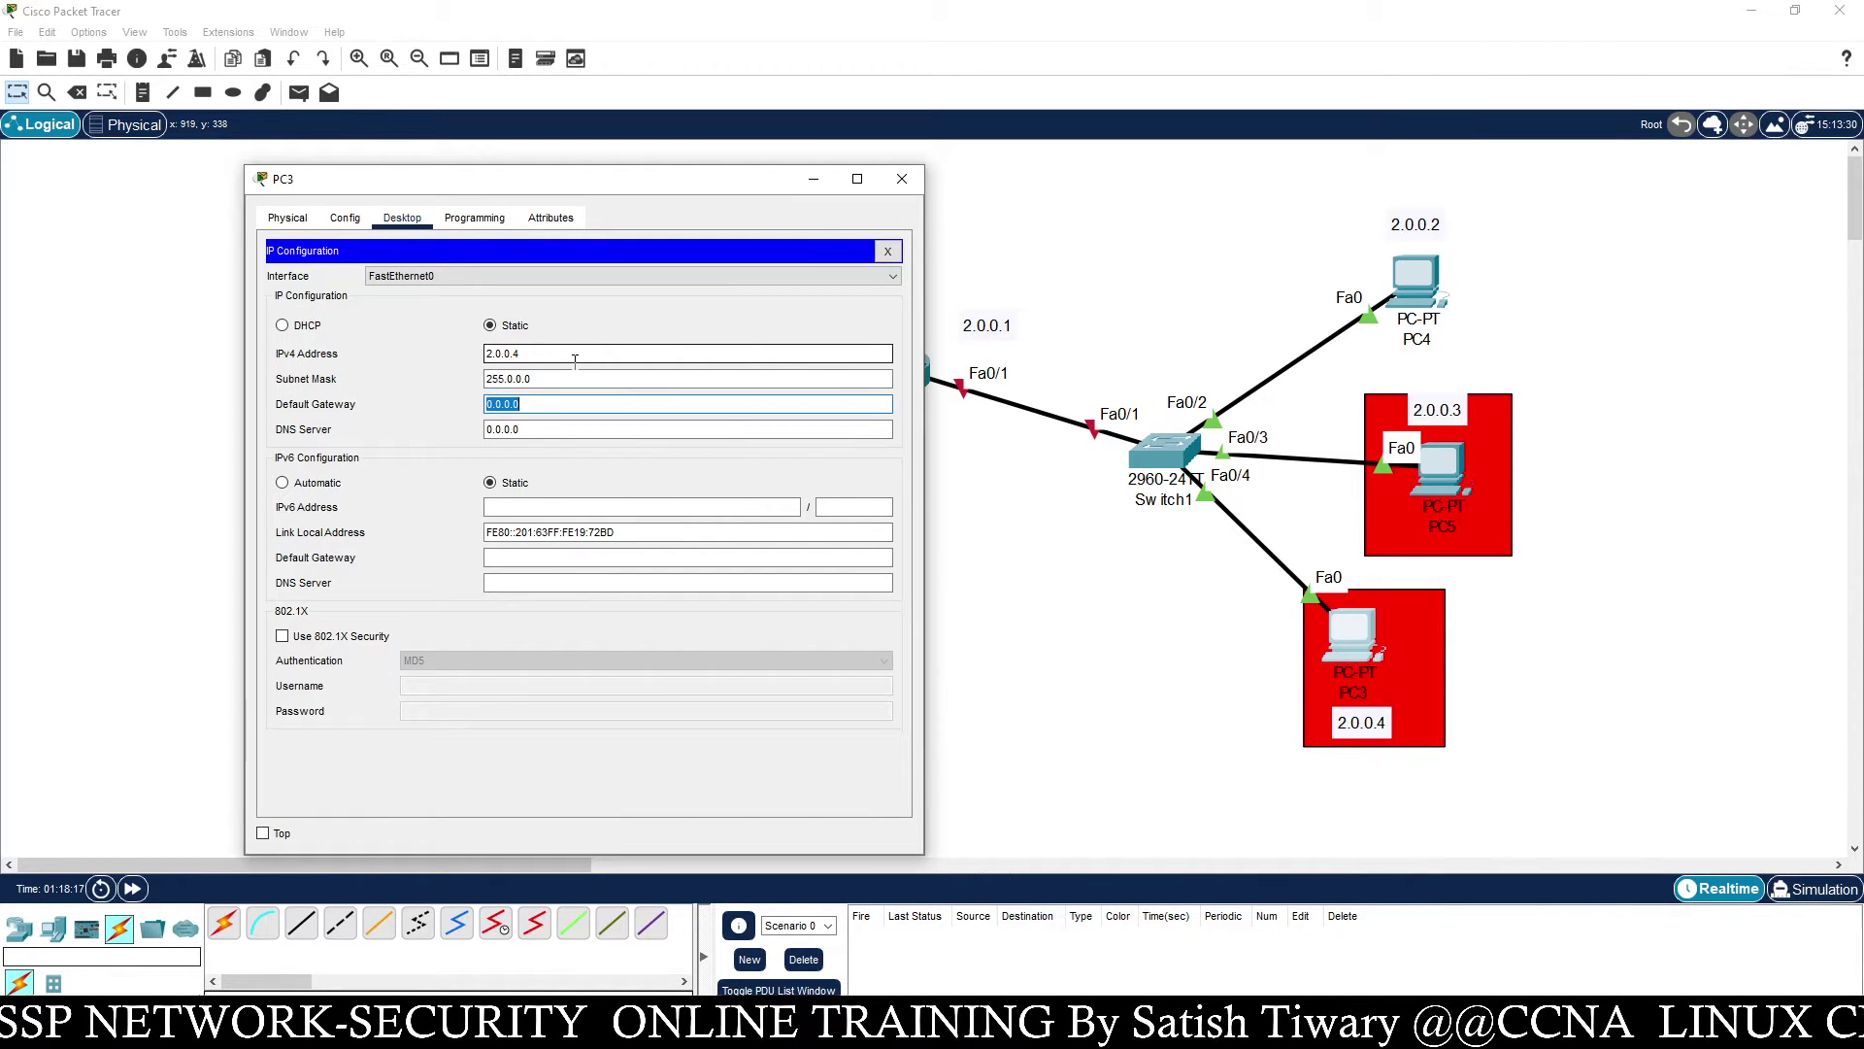
type("2.0.0.1")
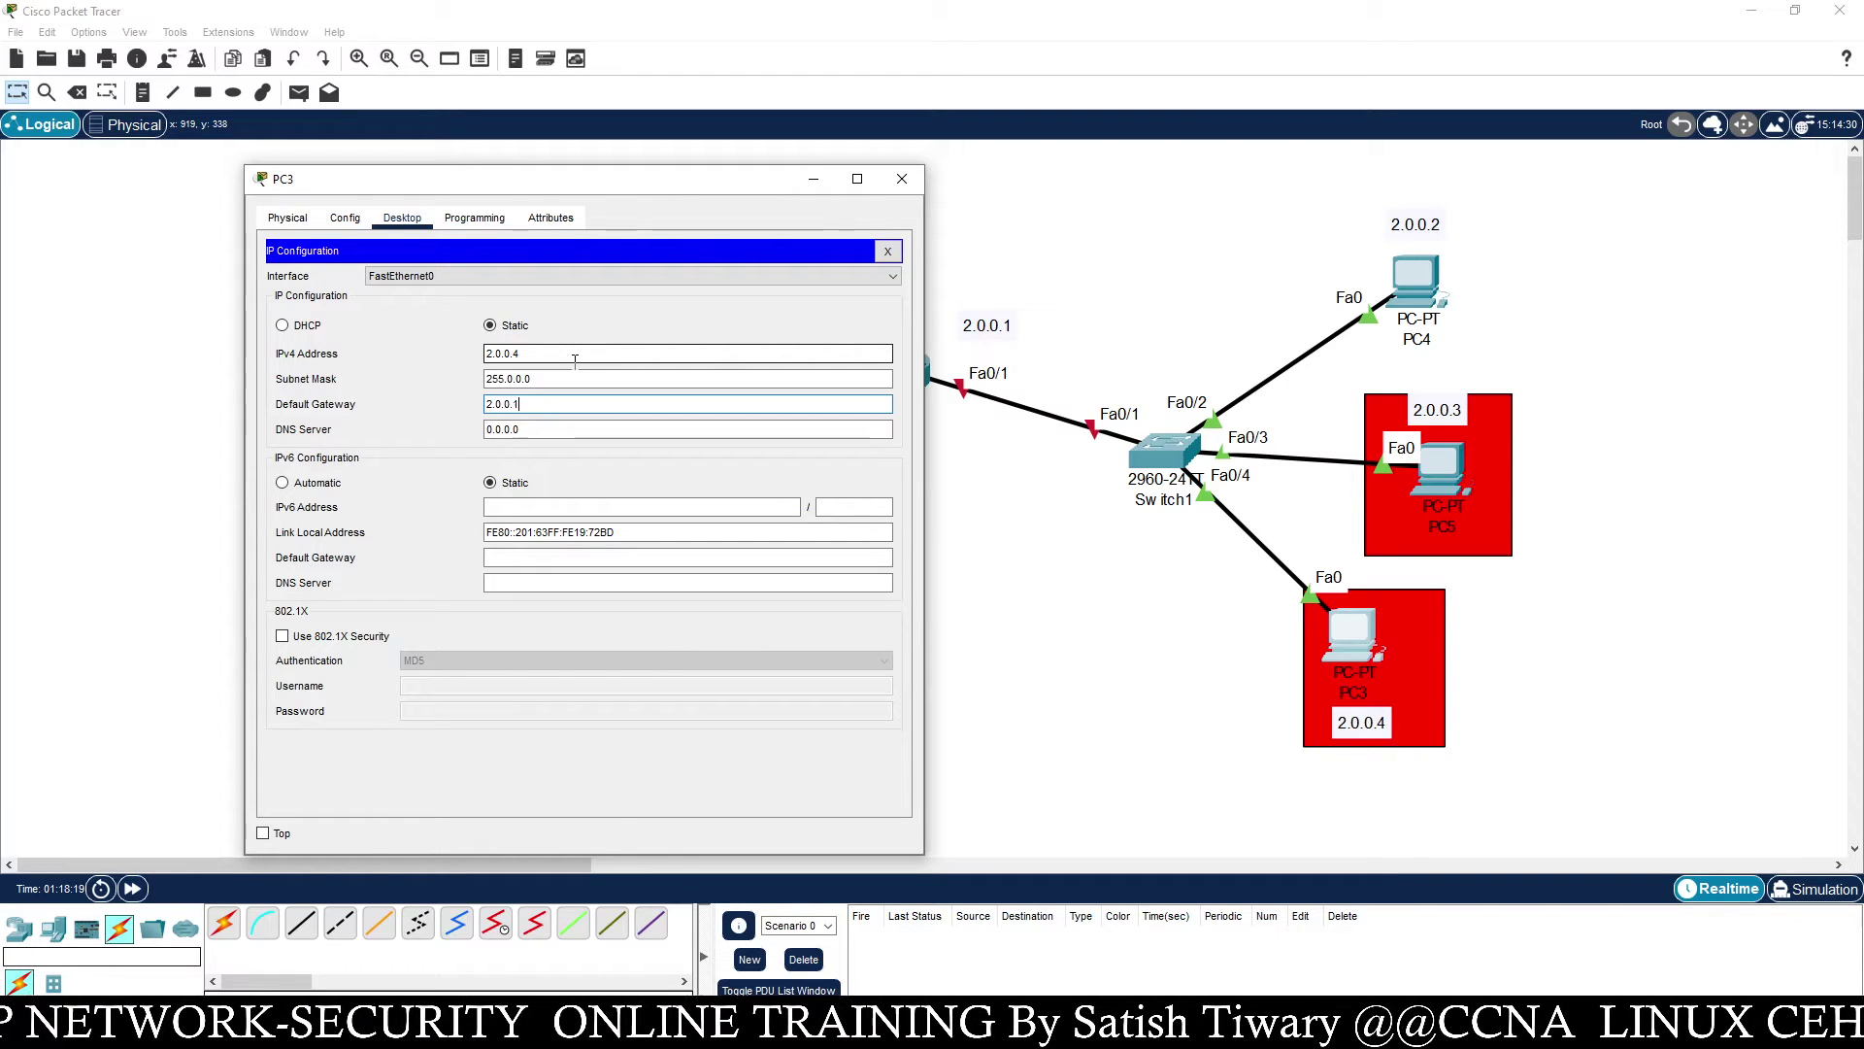
Close PC3's window and move the 2.0.0.1 label slightly lower, closer to the router's Fa0/1 port
left_click(903, 179)
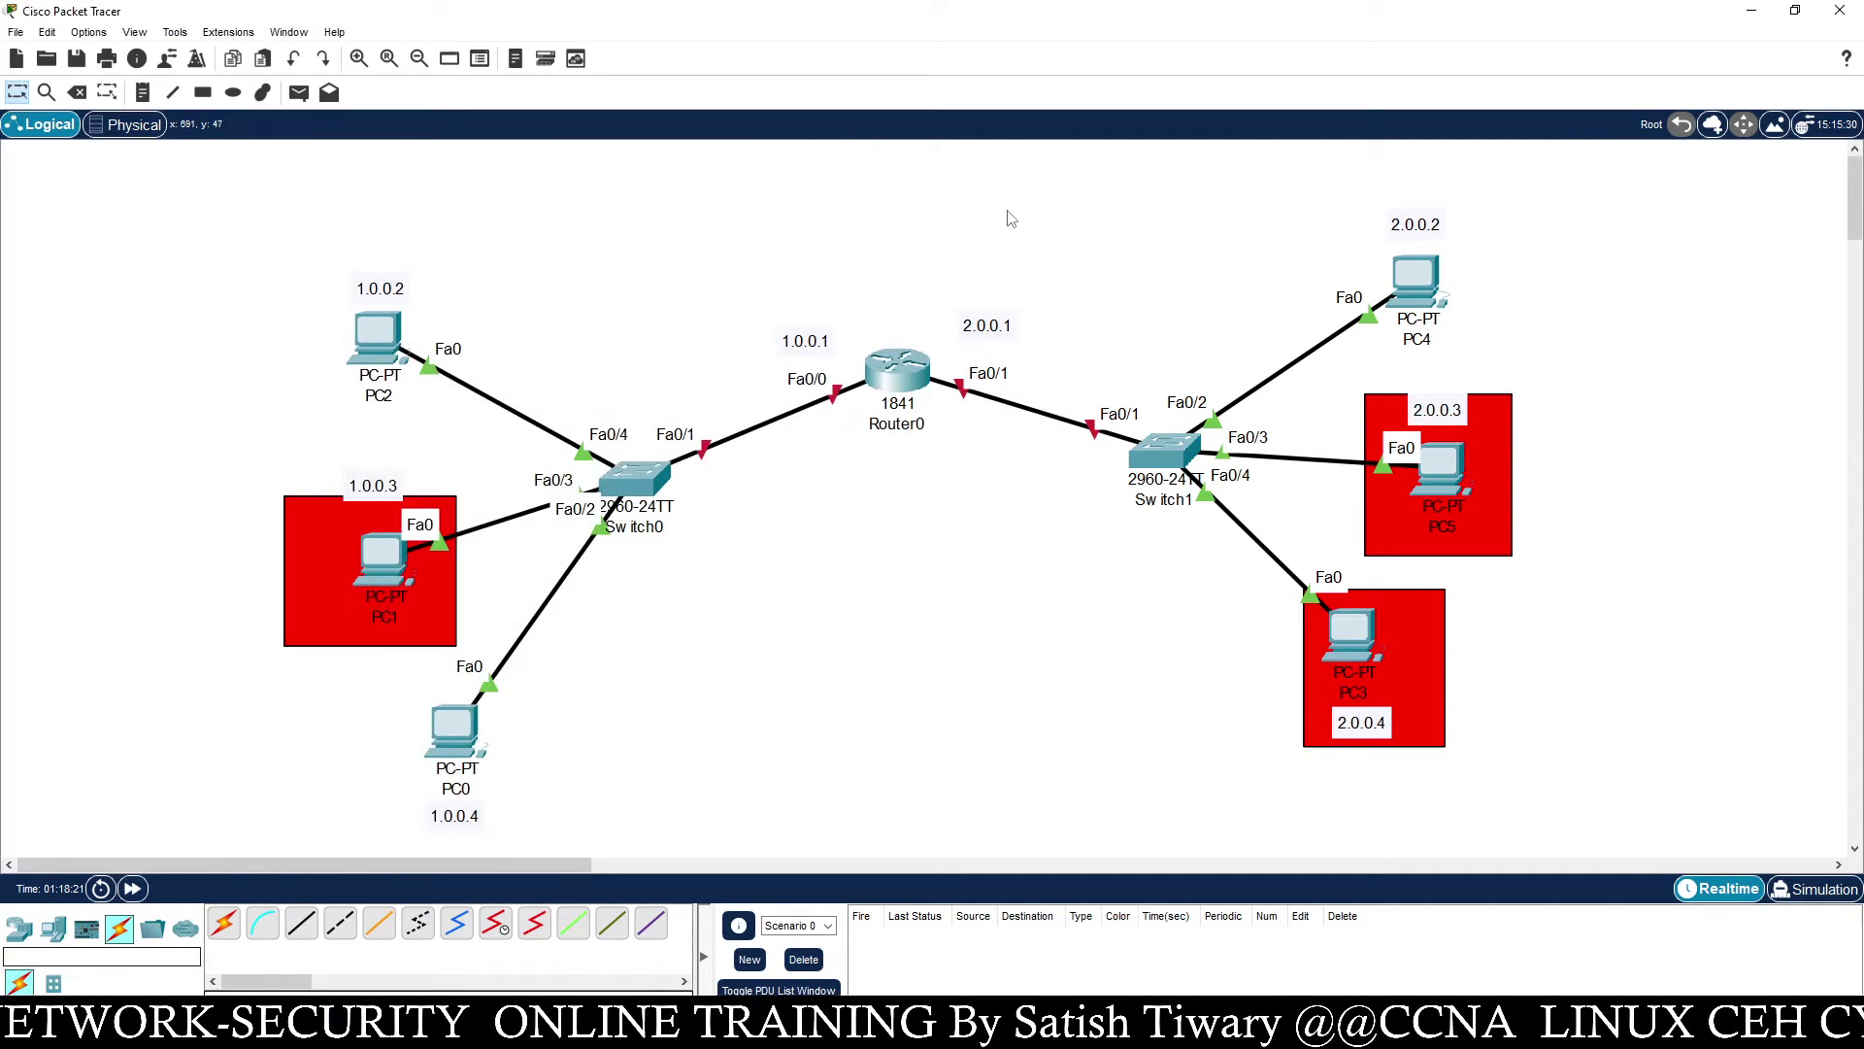
left_click_drag(988, 326, 983, 344)
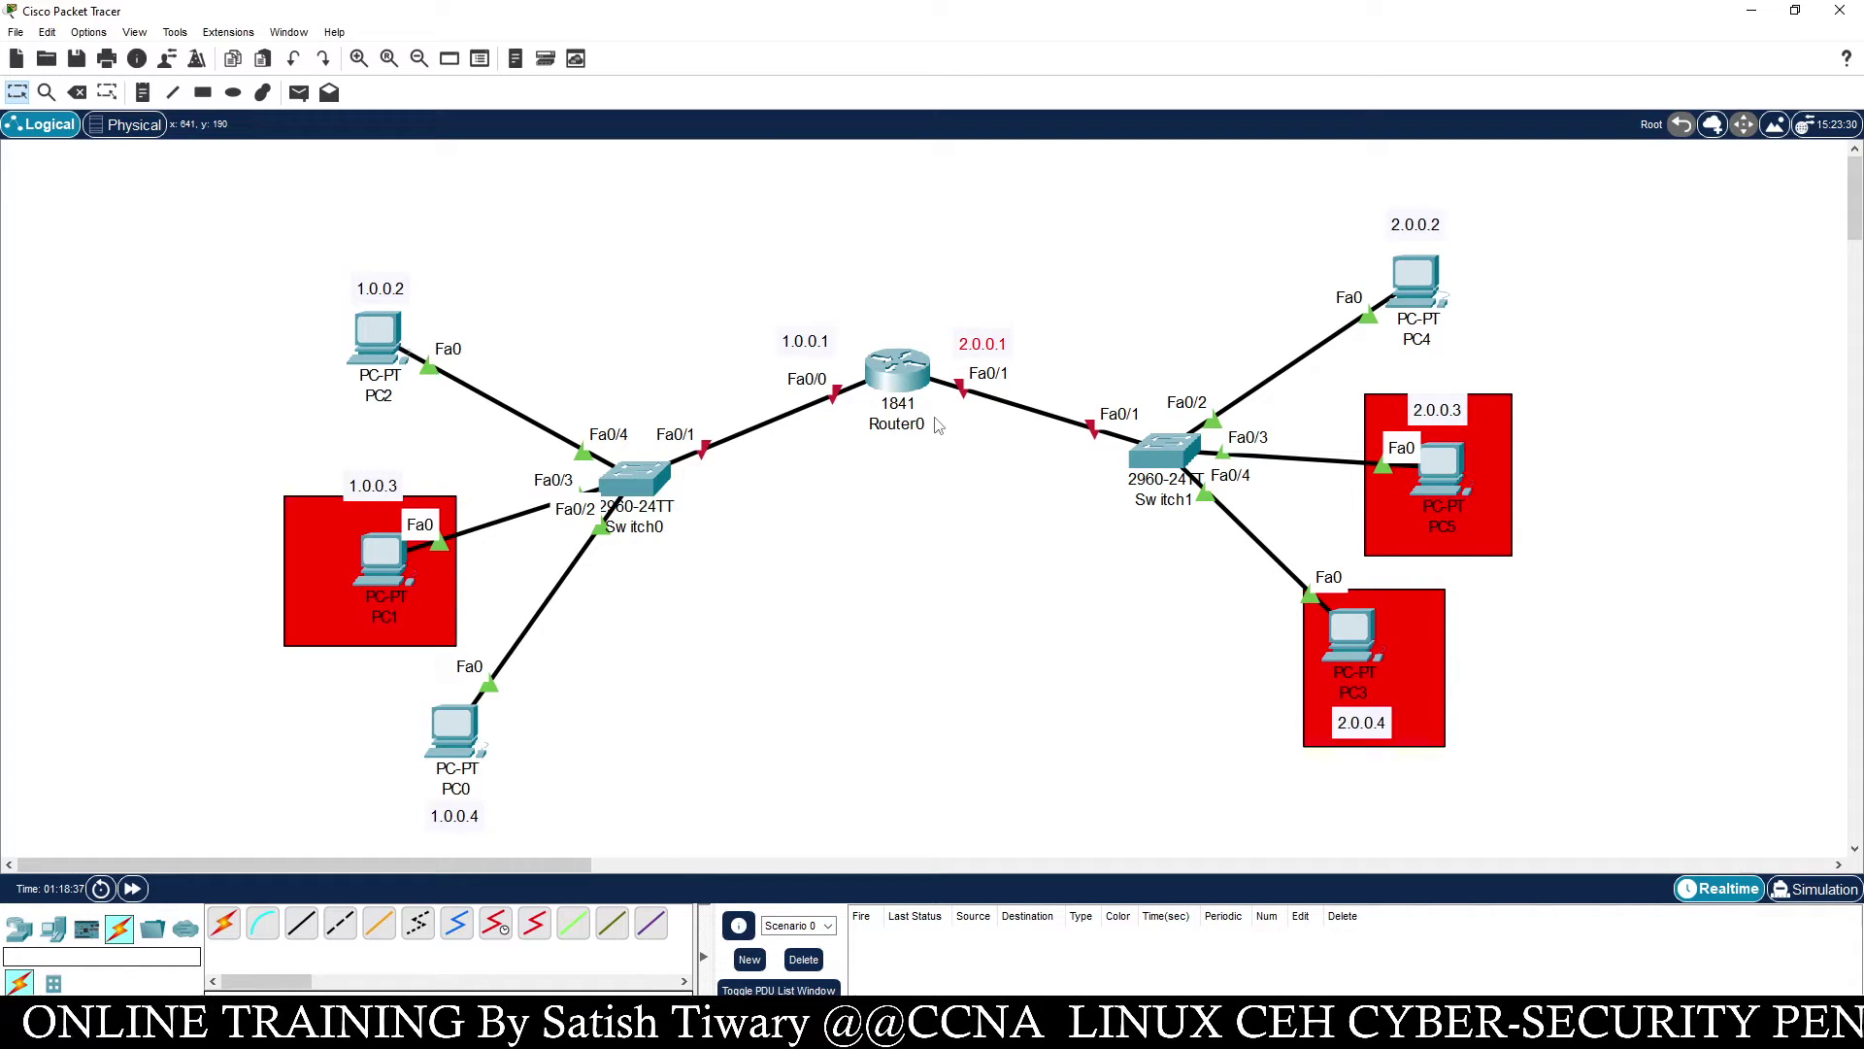
Open Router0's command-line interface and decline the initial configuration dialog with no to reach the Router prompt
left_click(911, 387)
left_click_drag(899, 243, 321, 152)
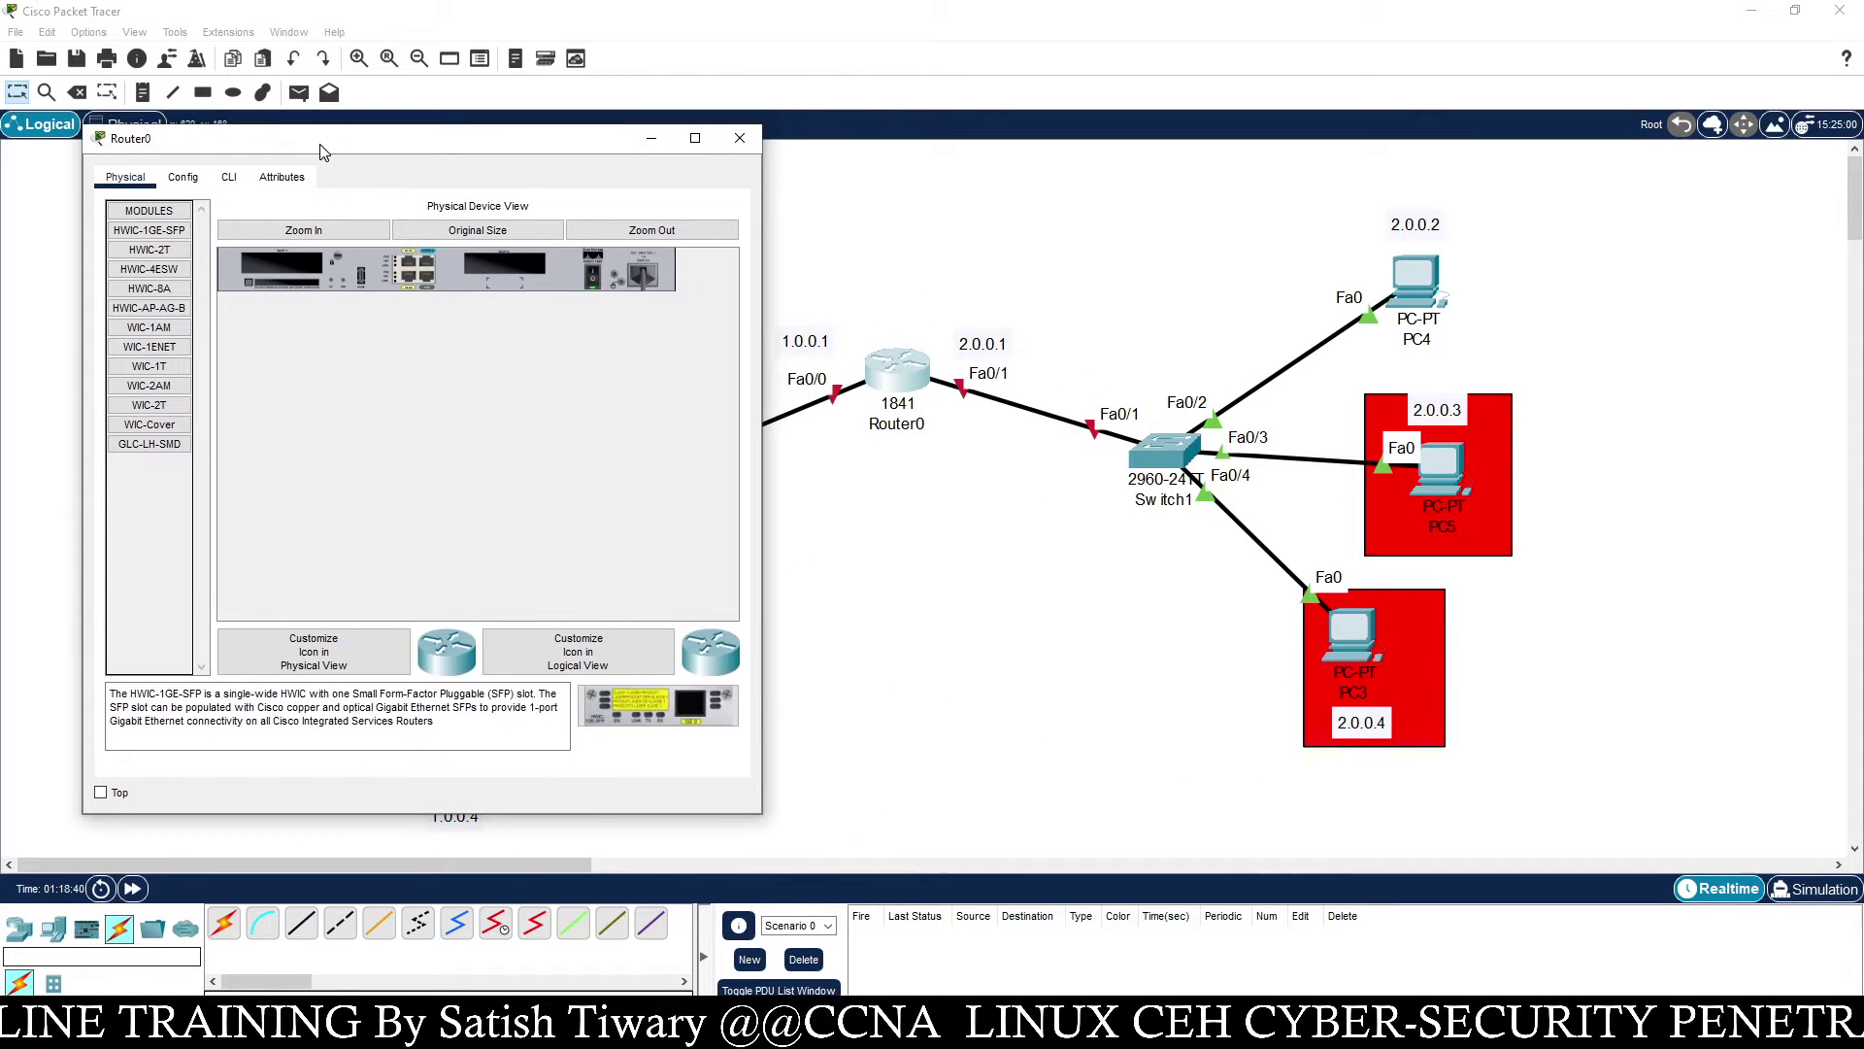
left_click(228, 178)
type("no")
key("Return")
key("Return")
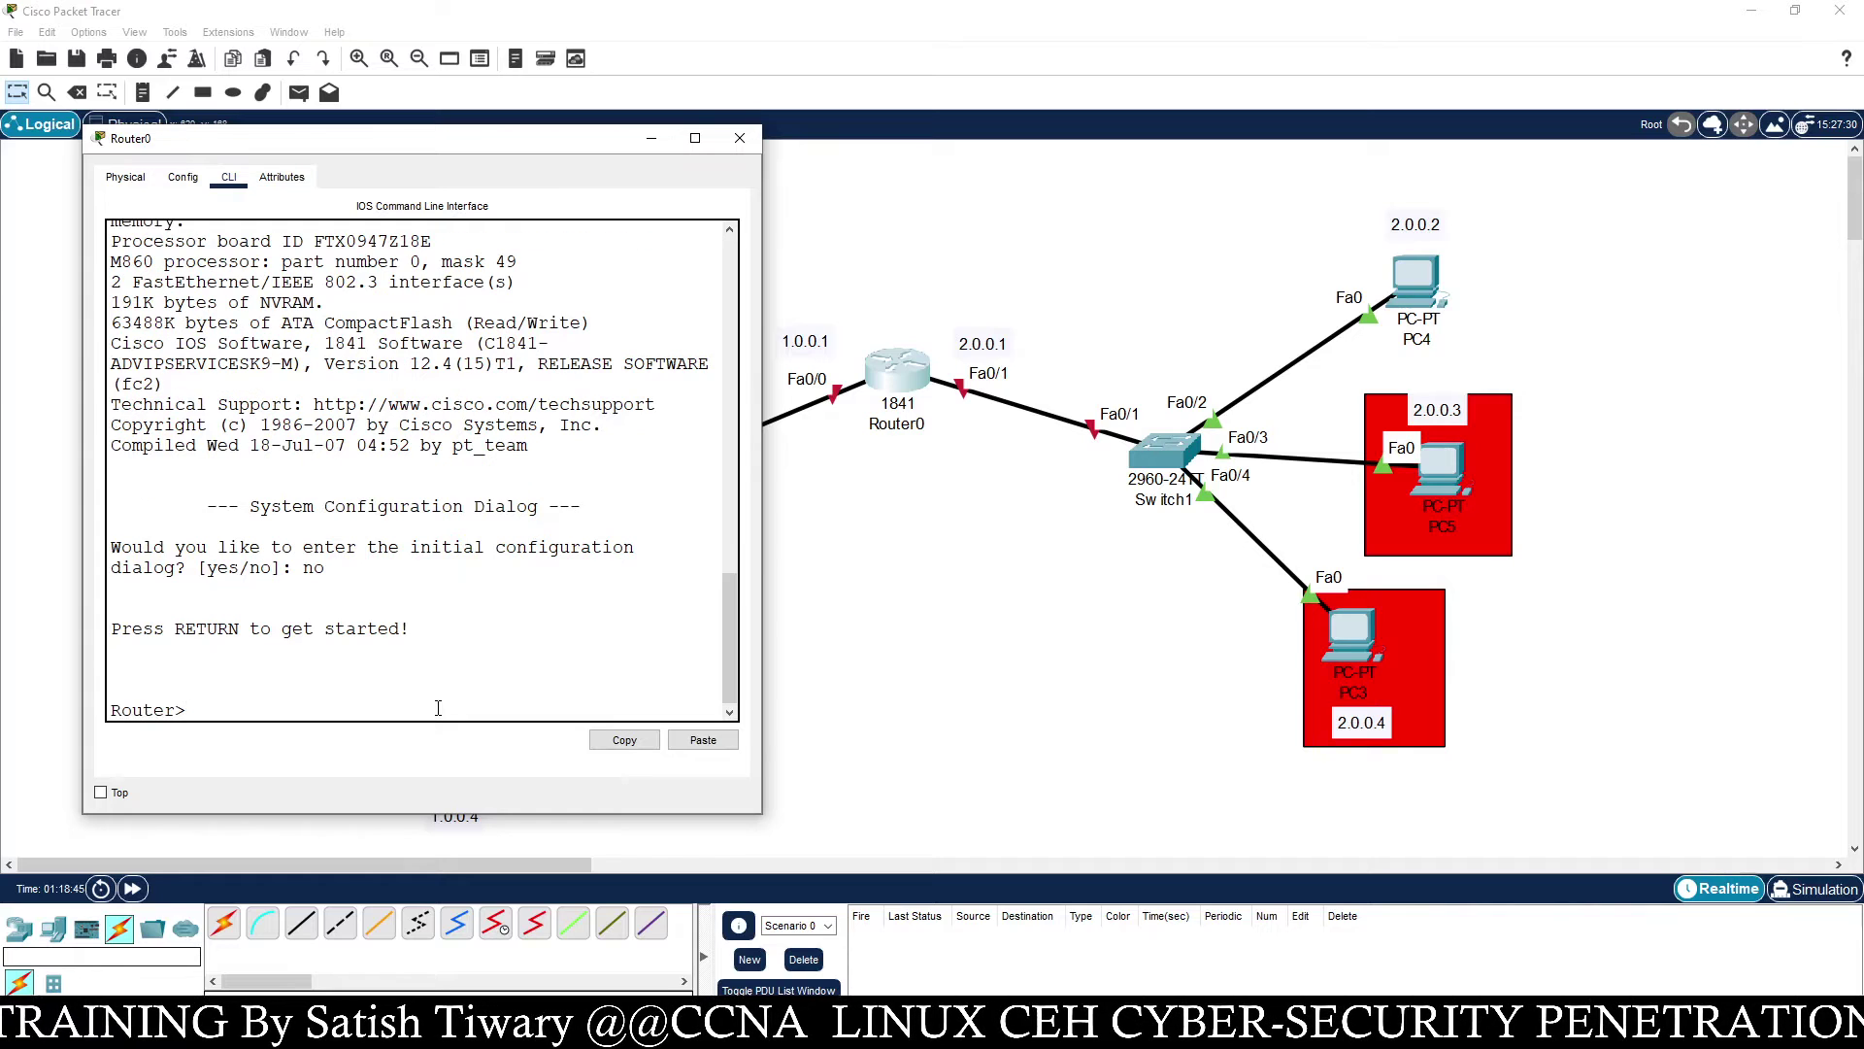
Enter global configuration mode on the router with enable and config t, and set its hostname to R1
type("enab")
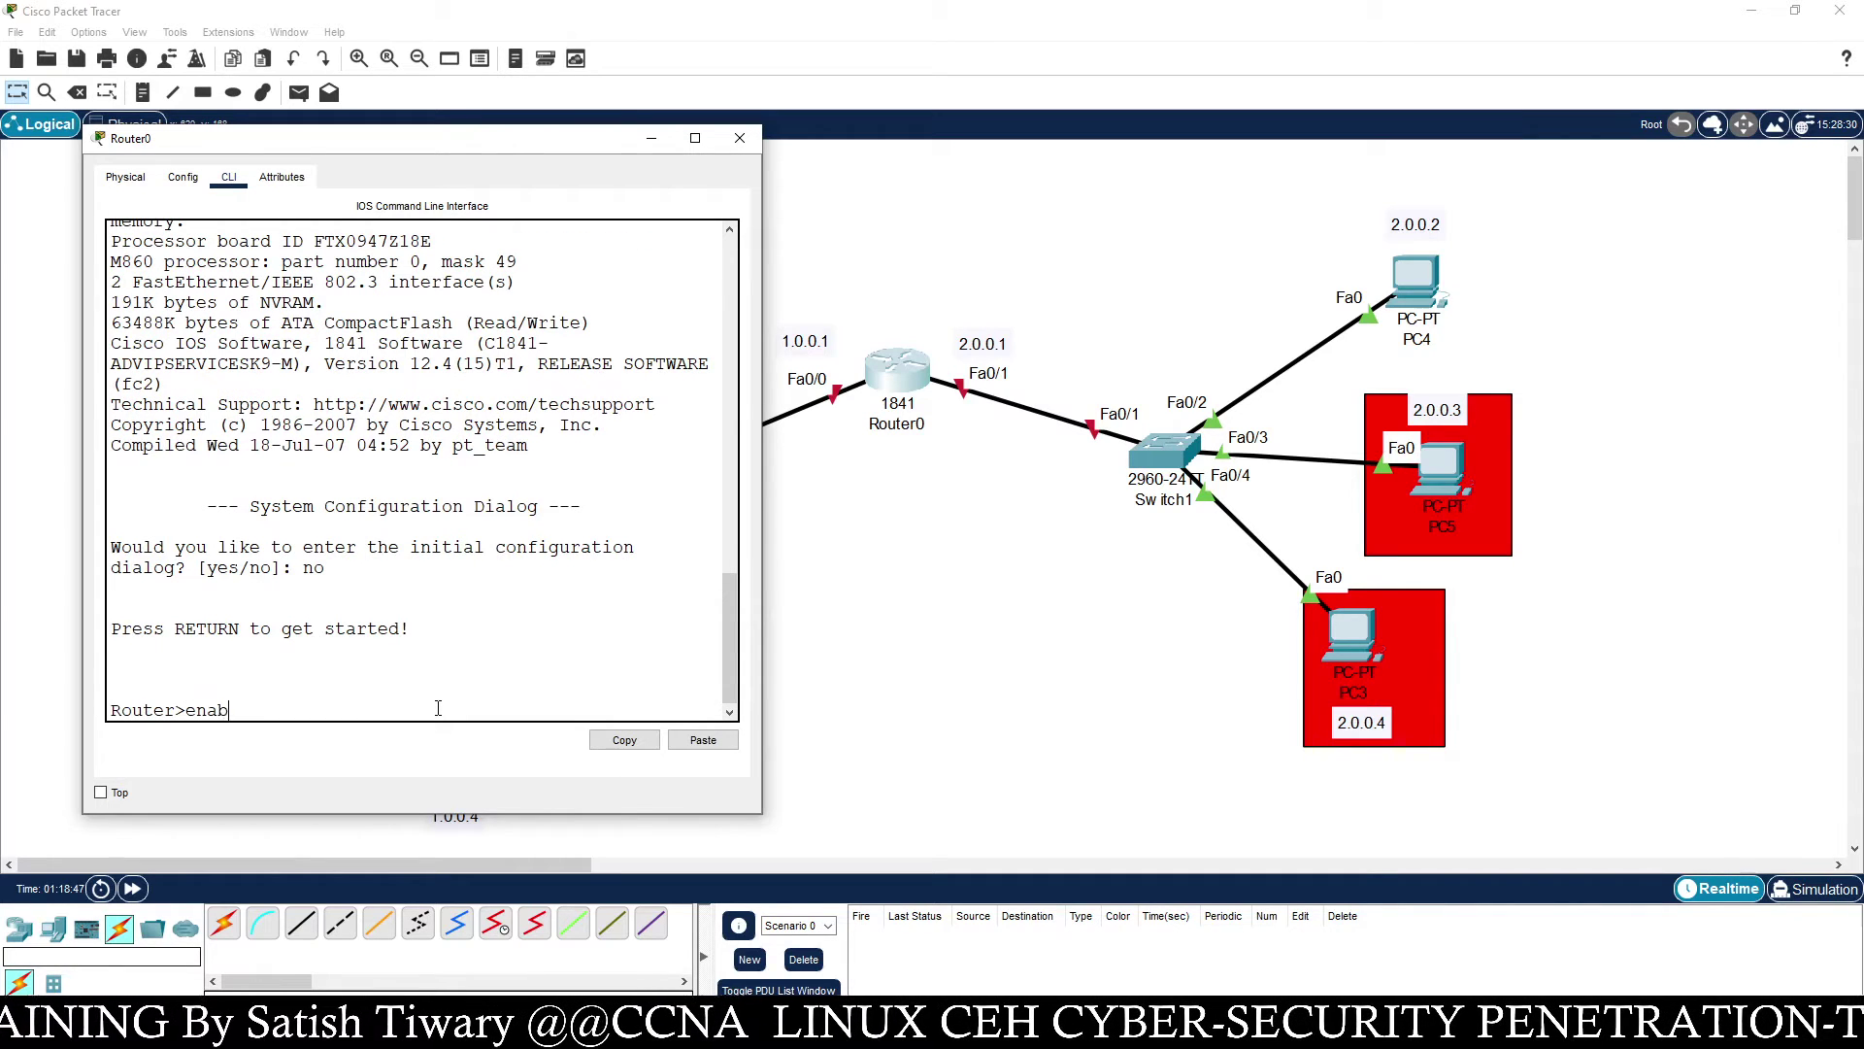
type("le")
key("Return")
type("config t")
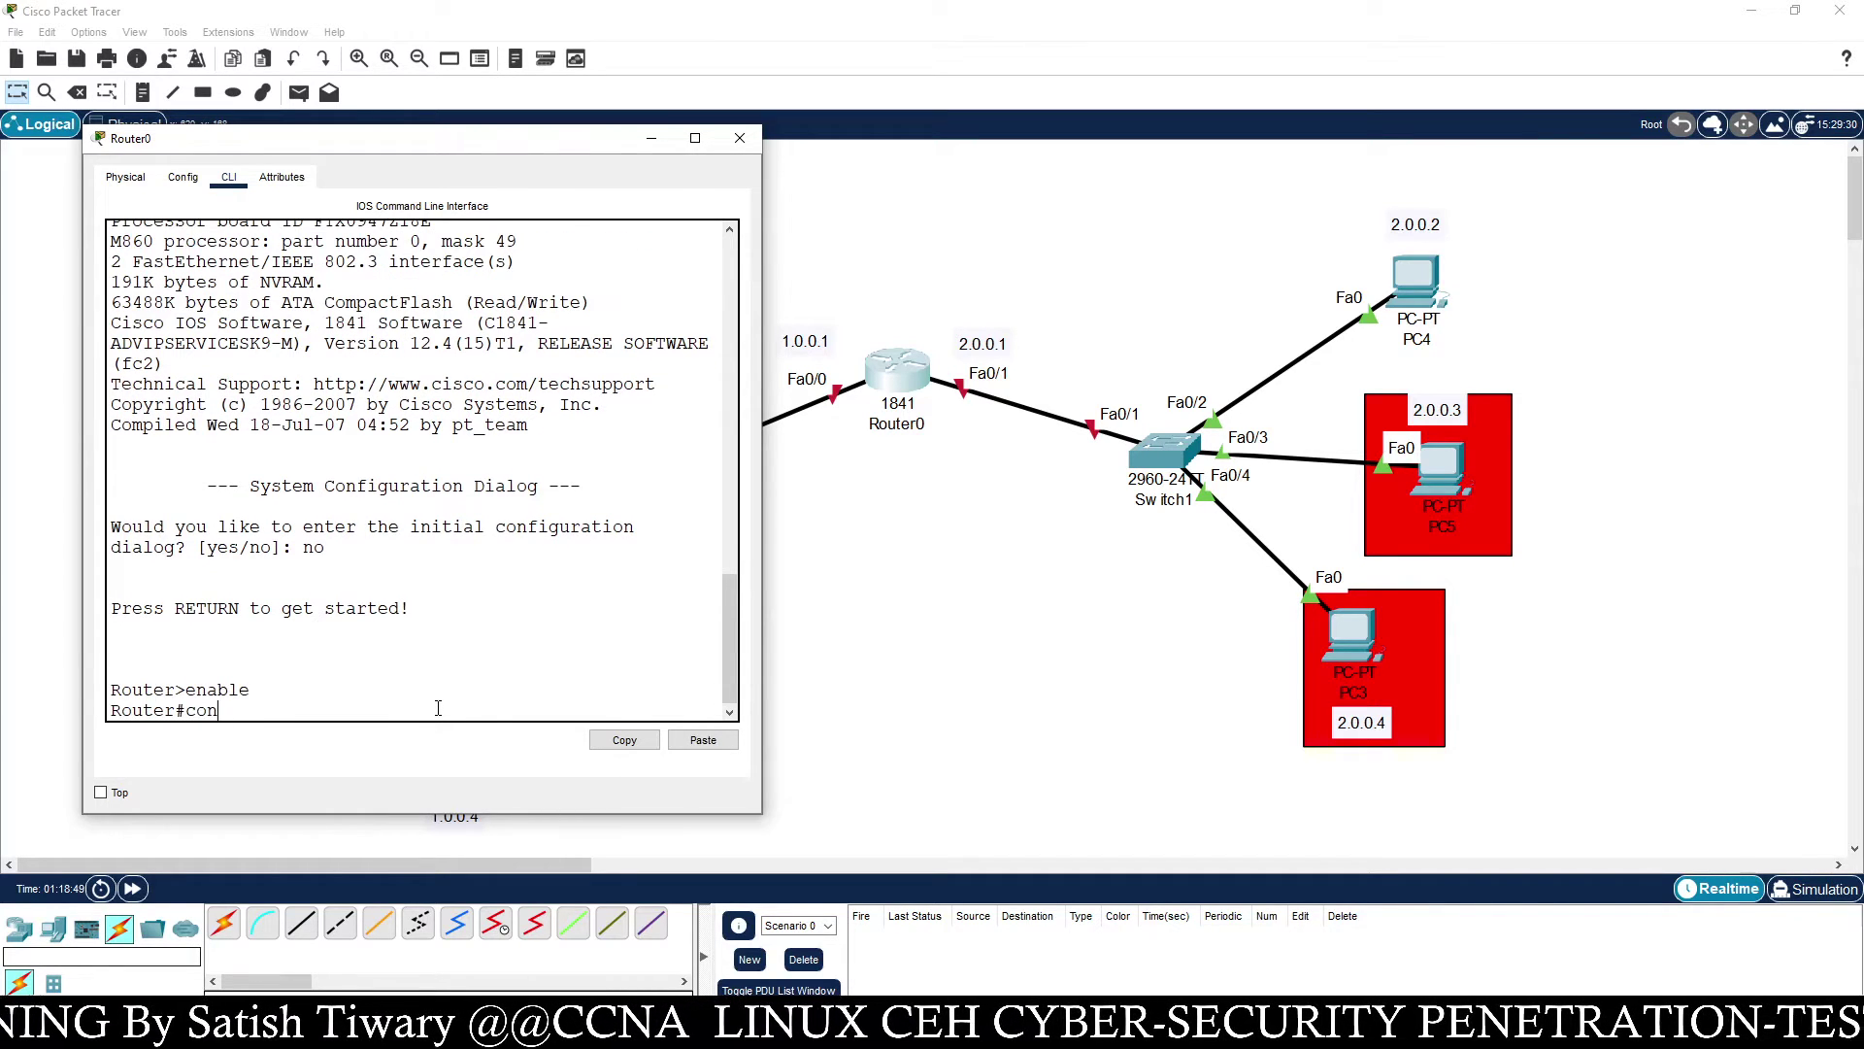
key("Return")
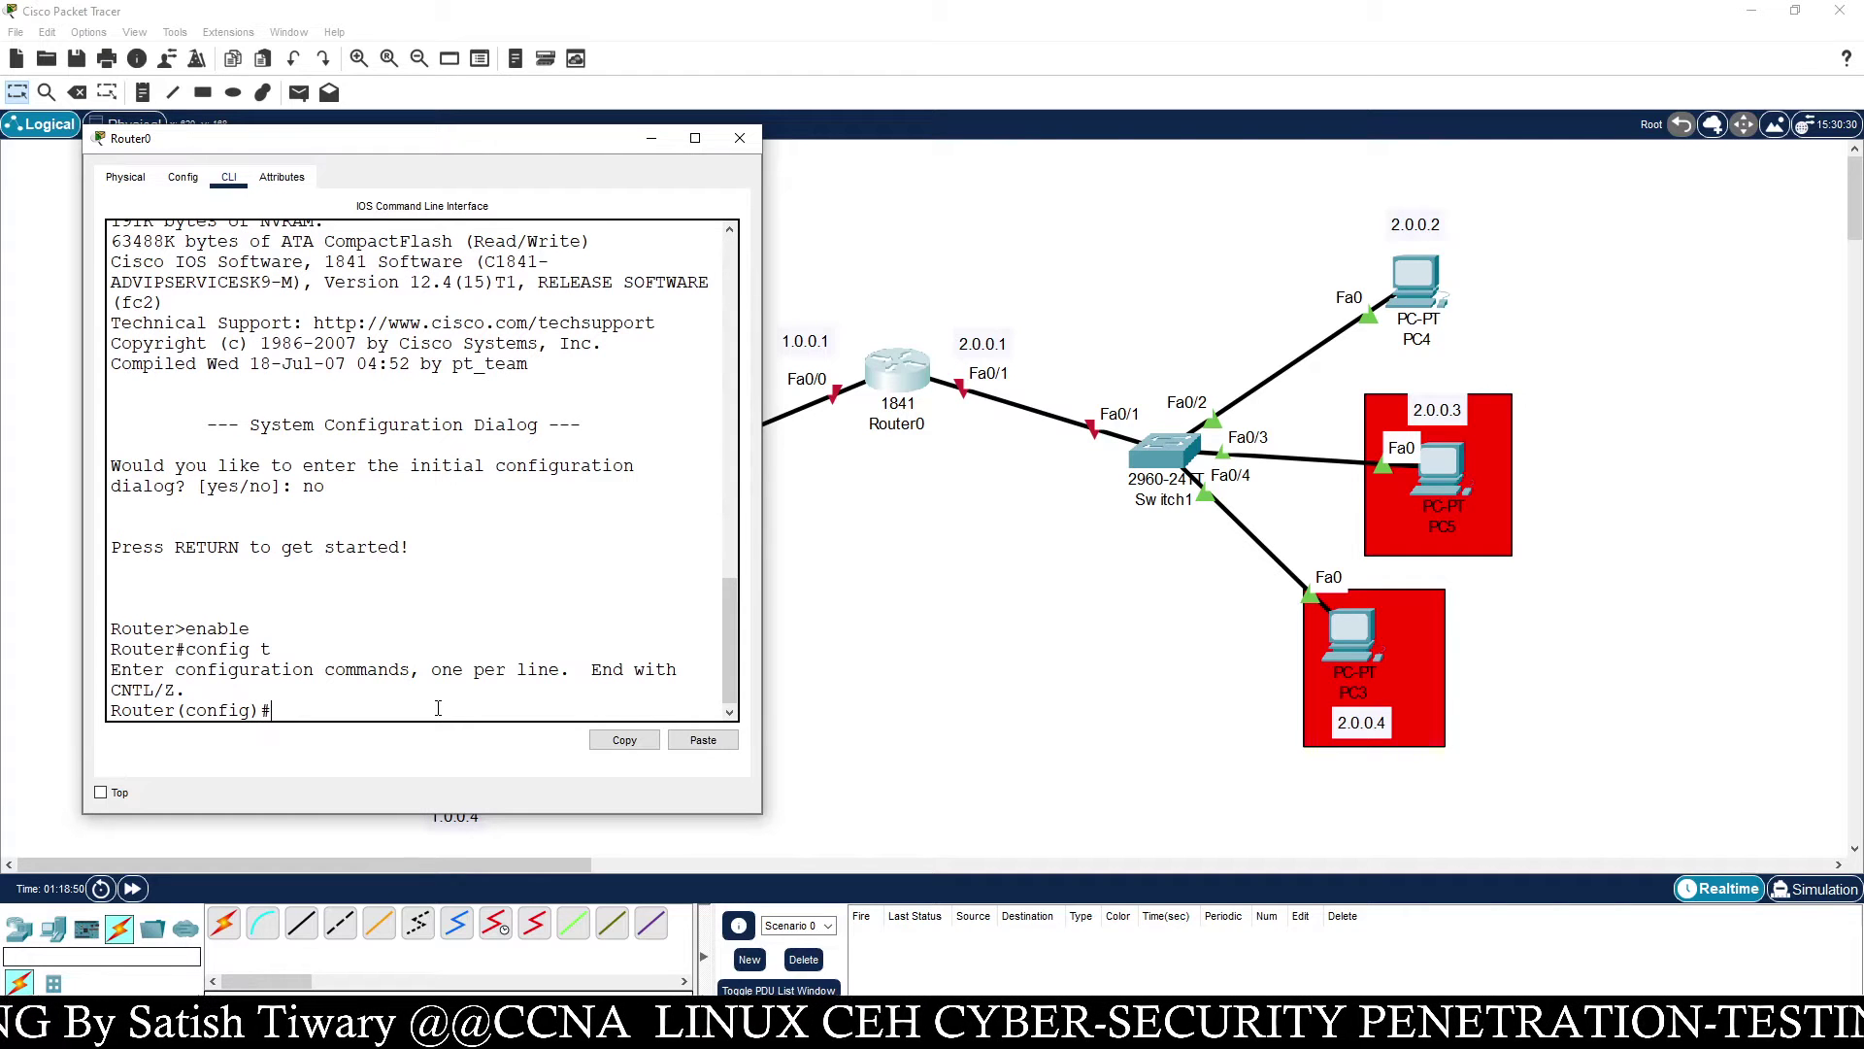
type("host ")
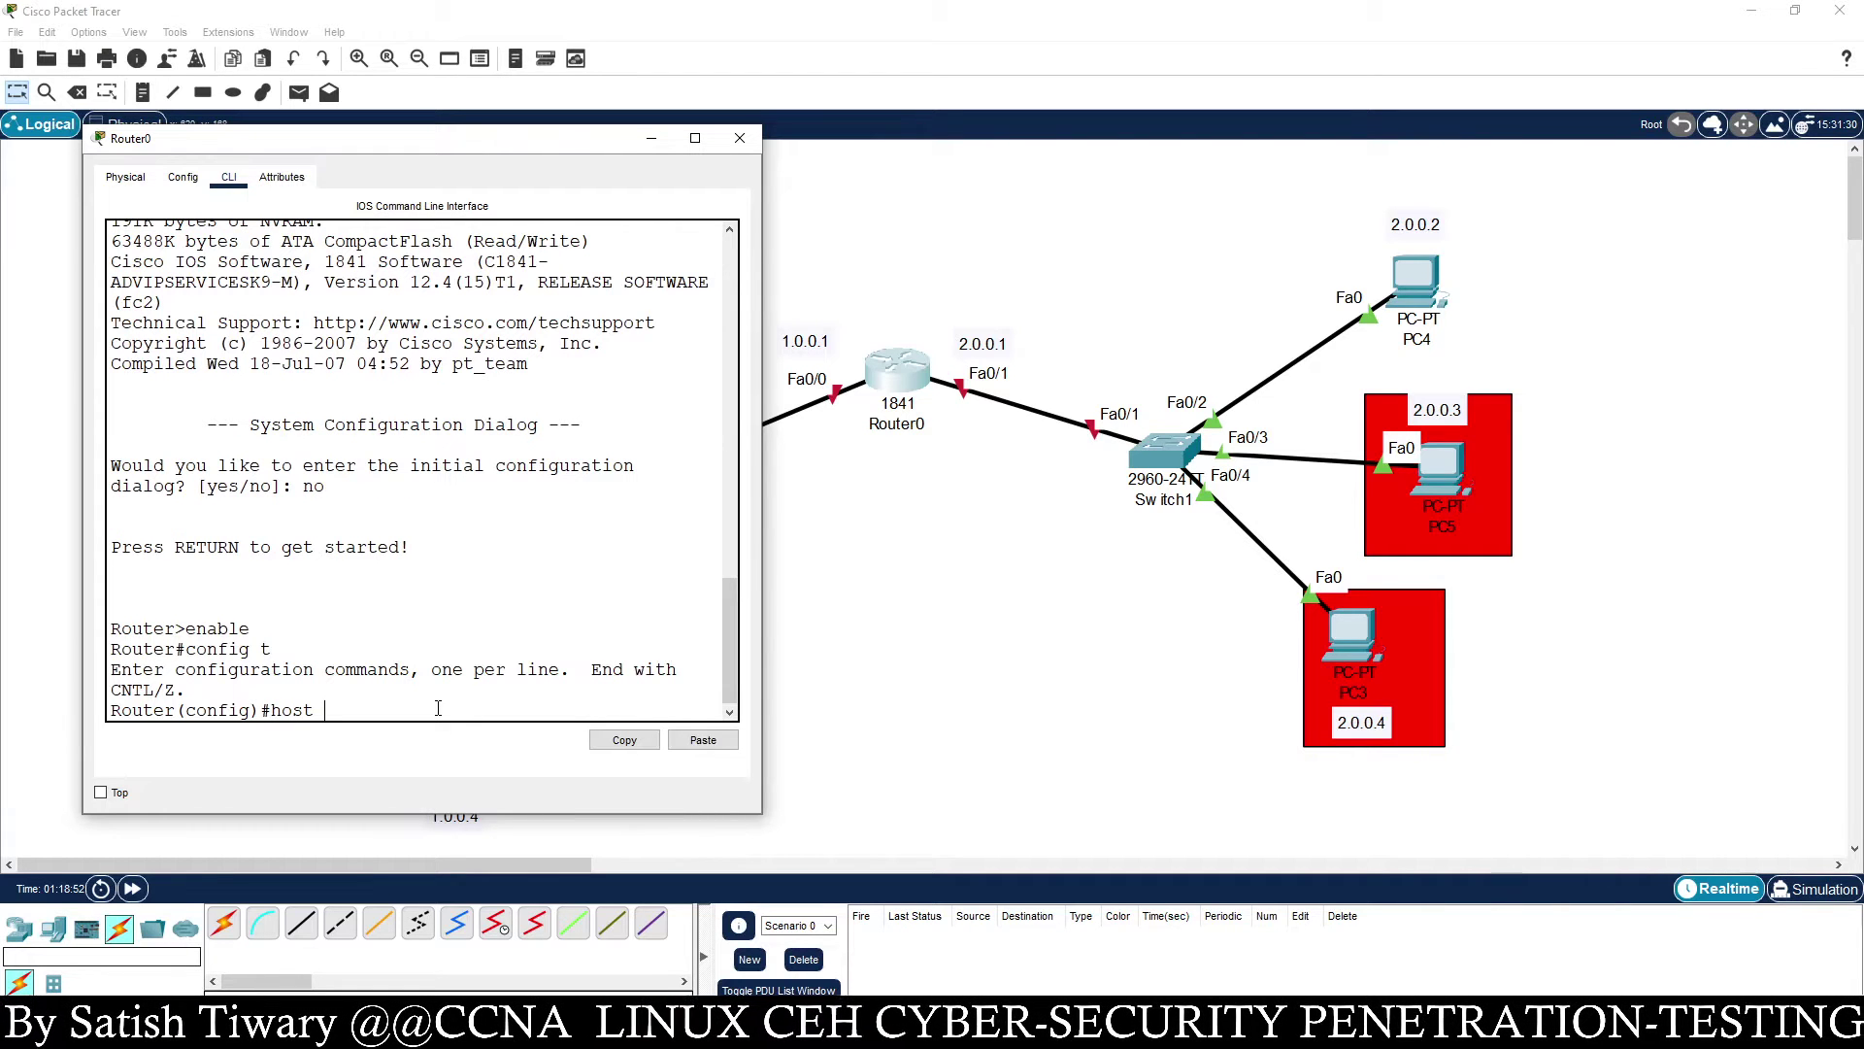
type("R1")
key("Return")
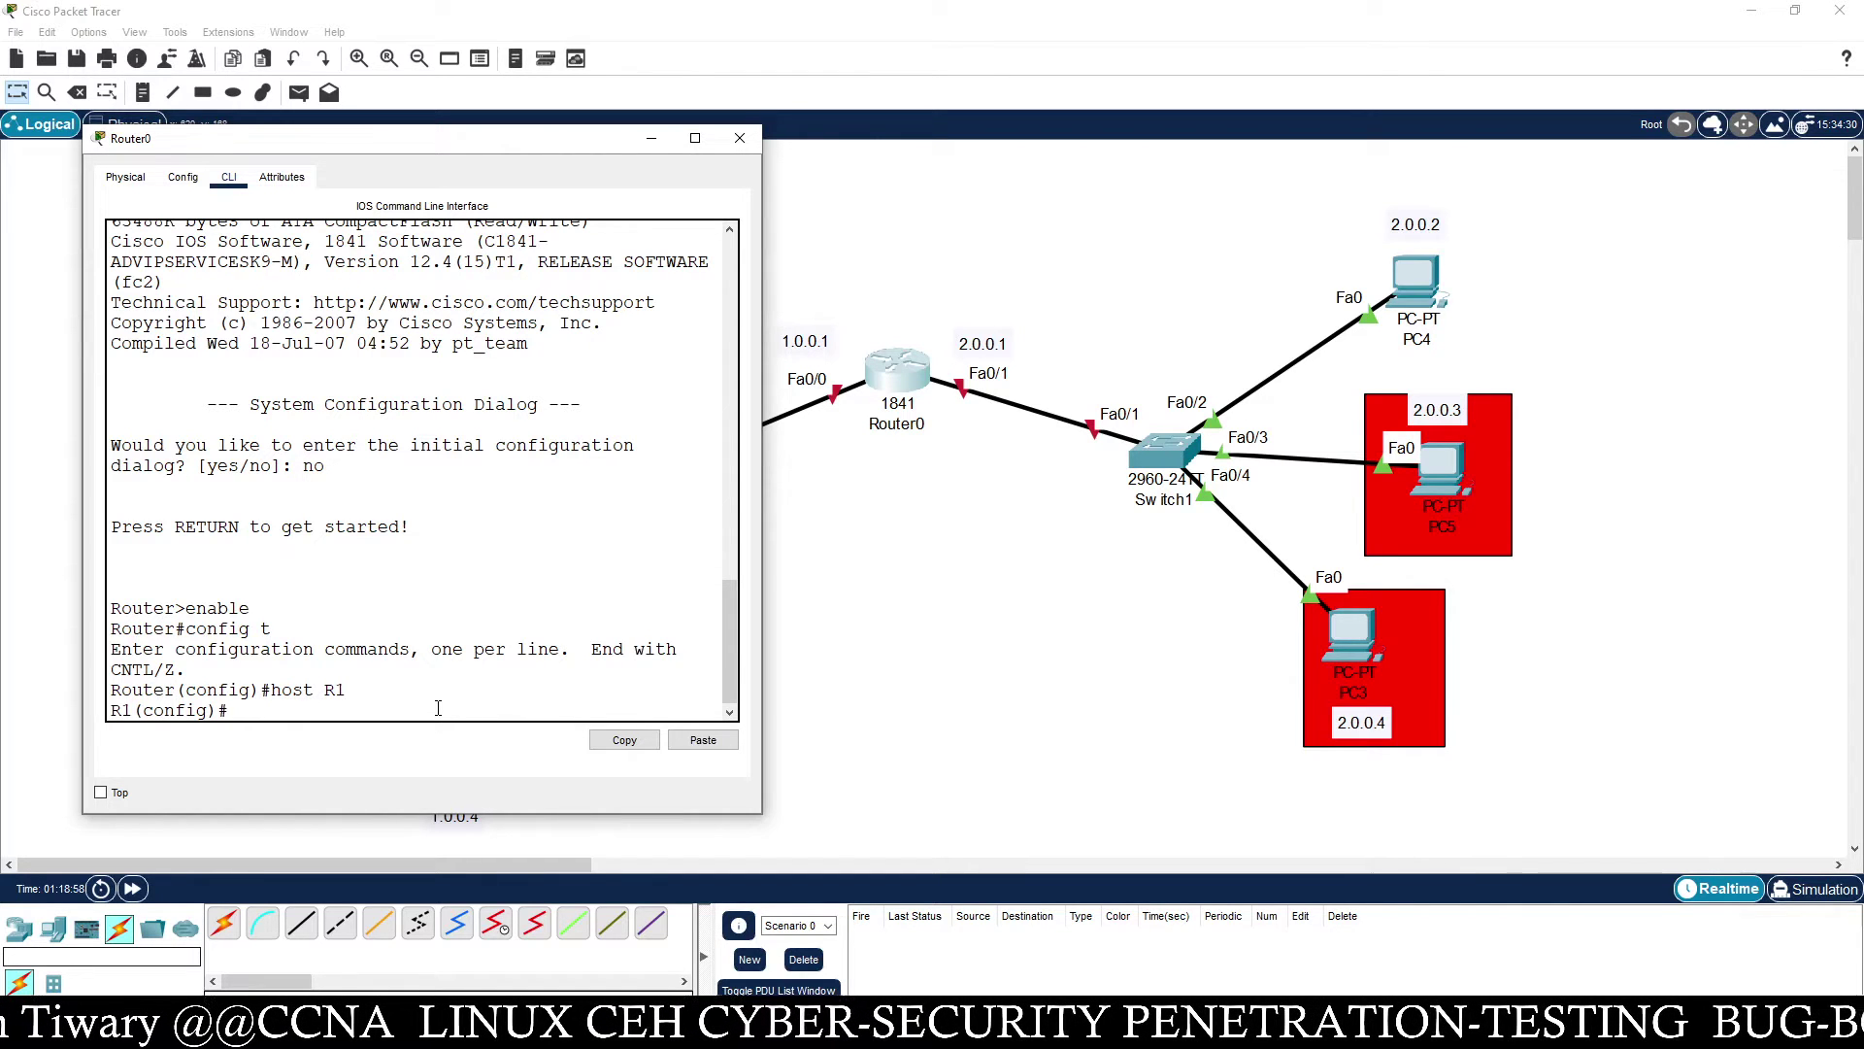
key("Return")
Assign IP address 1.0.0.1 with mask 255.0.0.0 to R1's interface fa0/0
type("i")
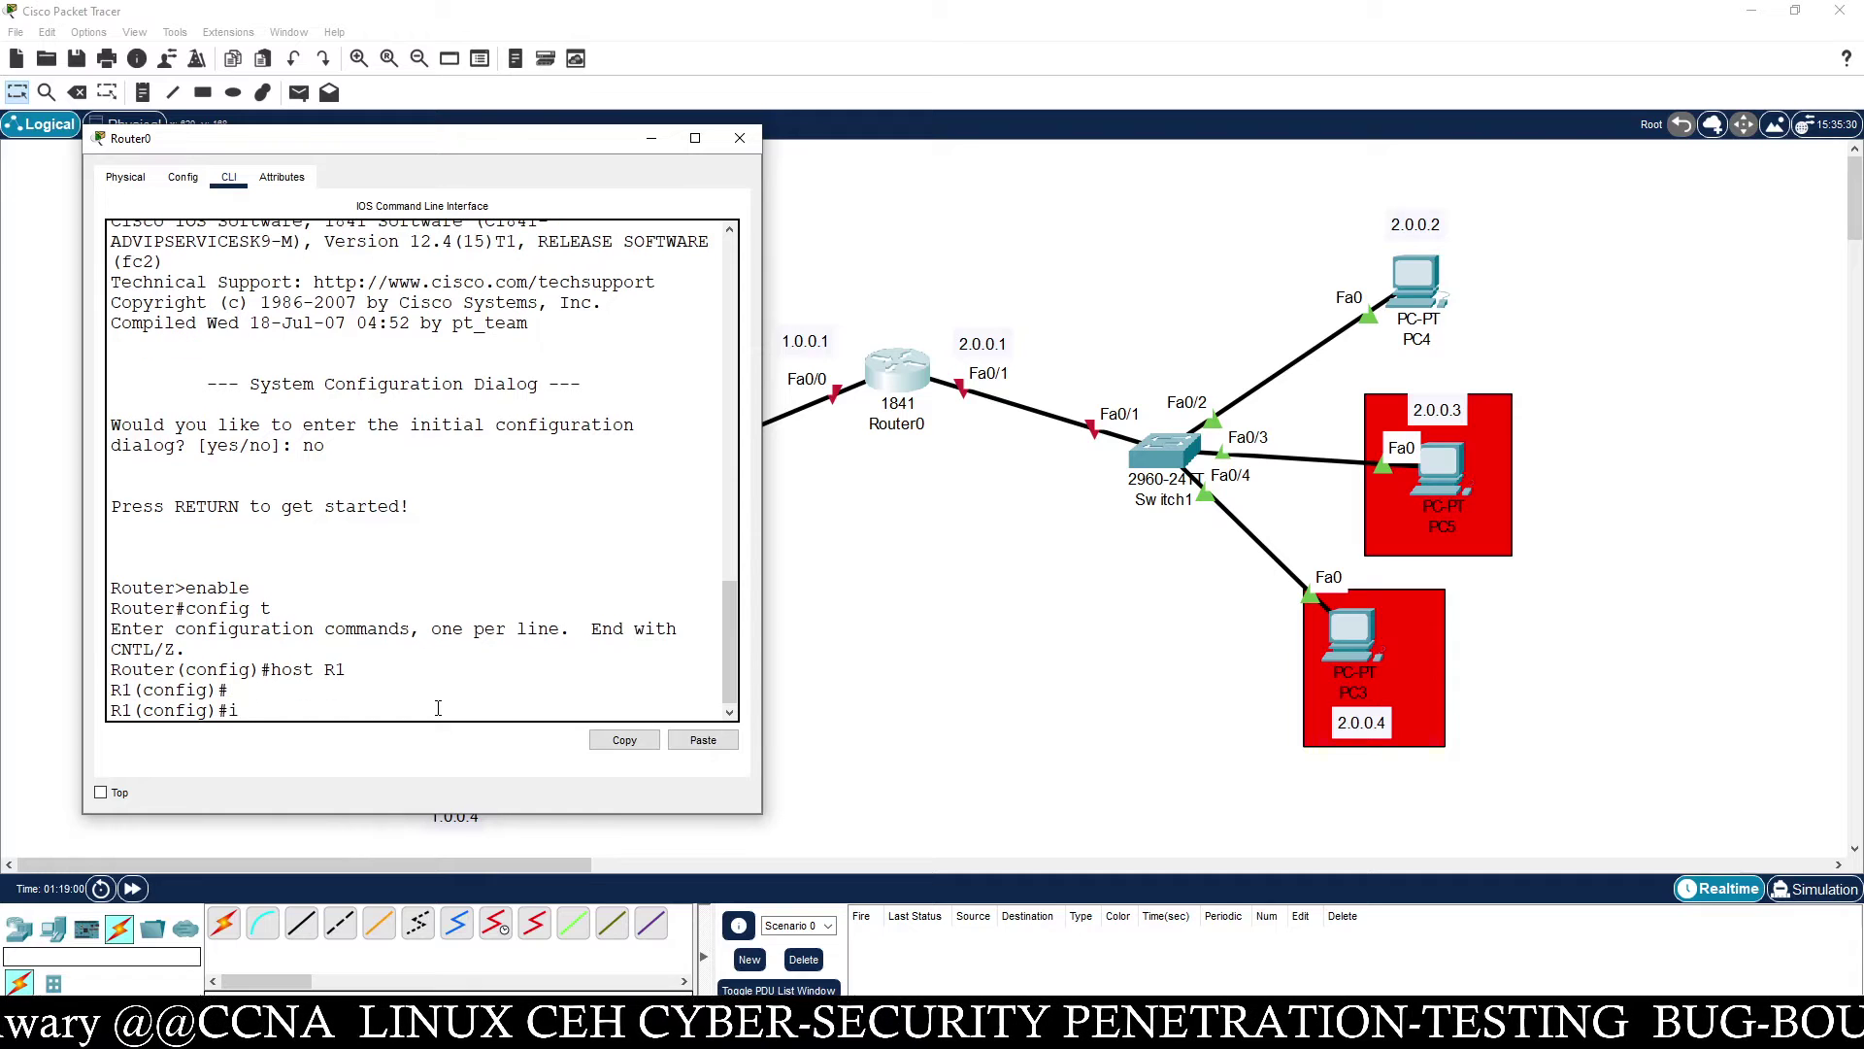
type("nt fa0/0")
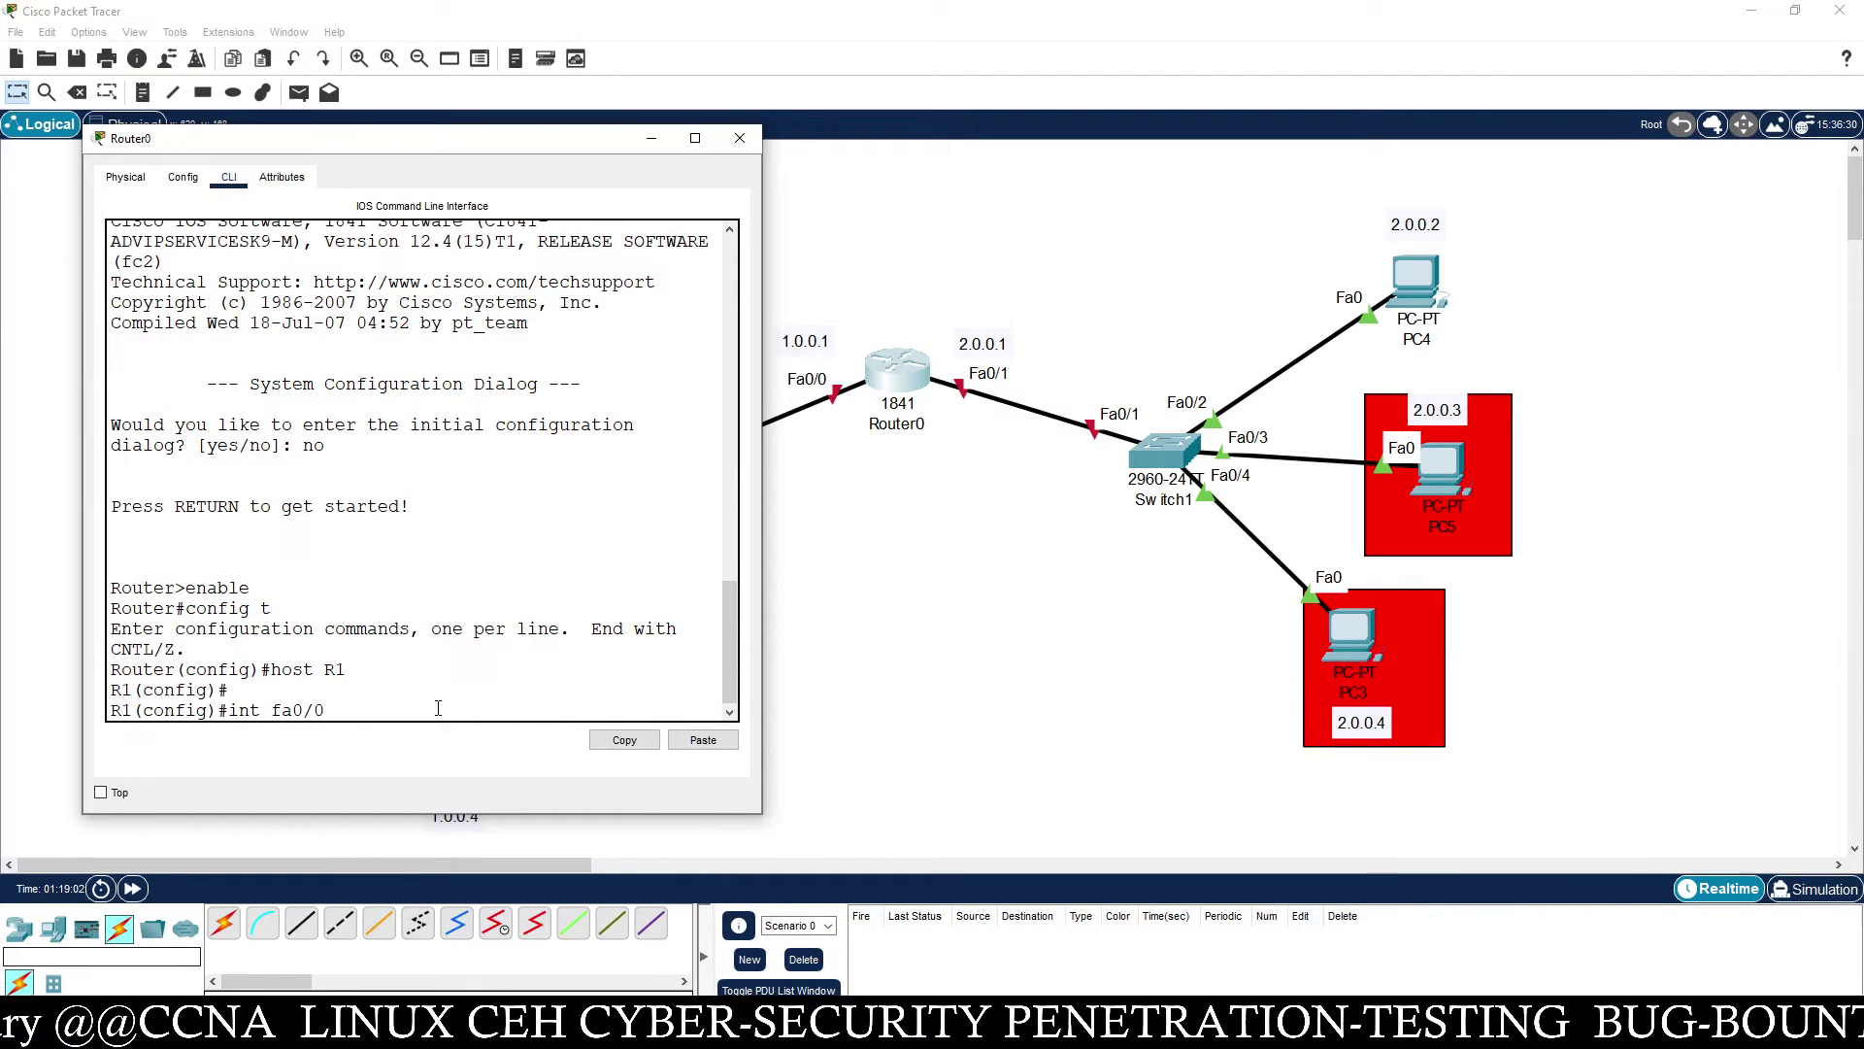
key("Return")
type("ip address")
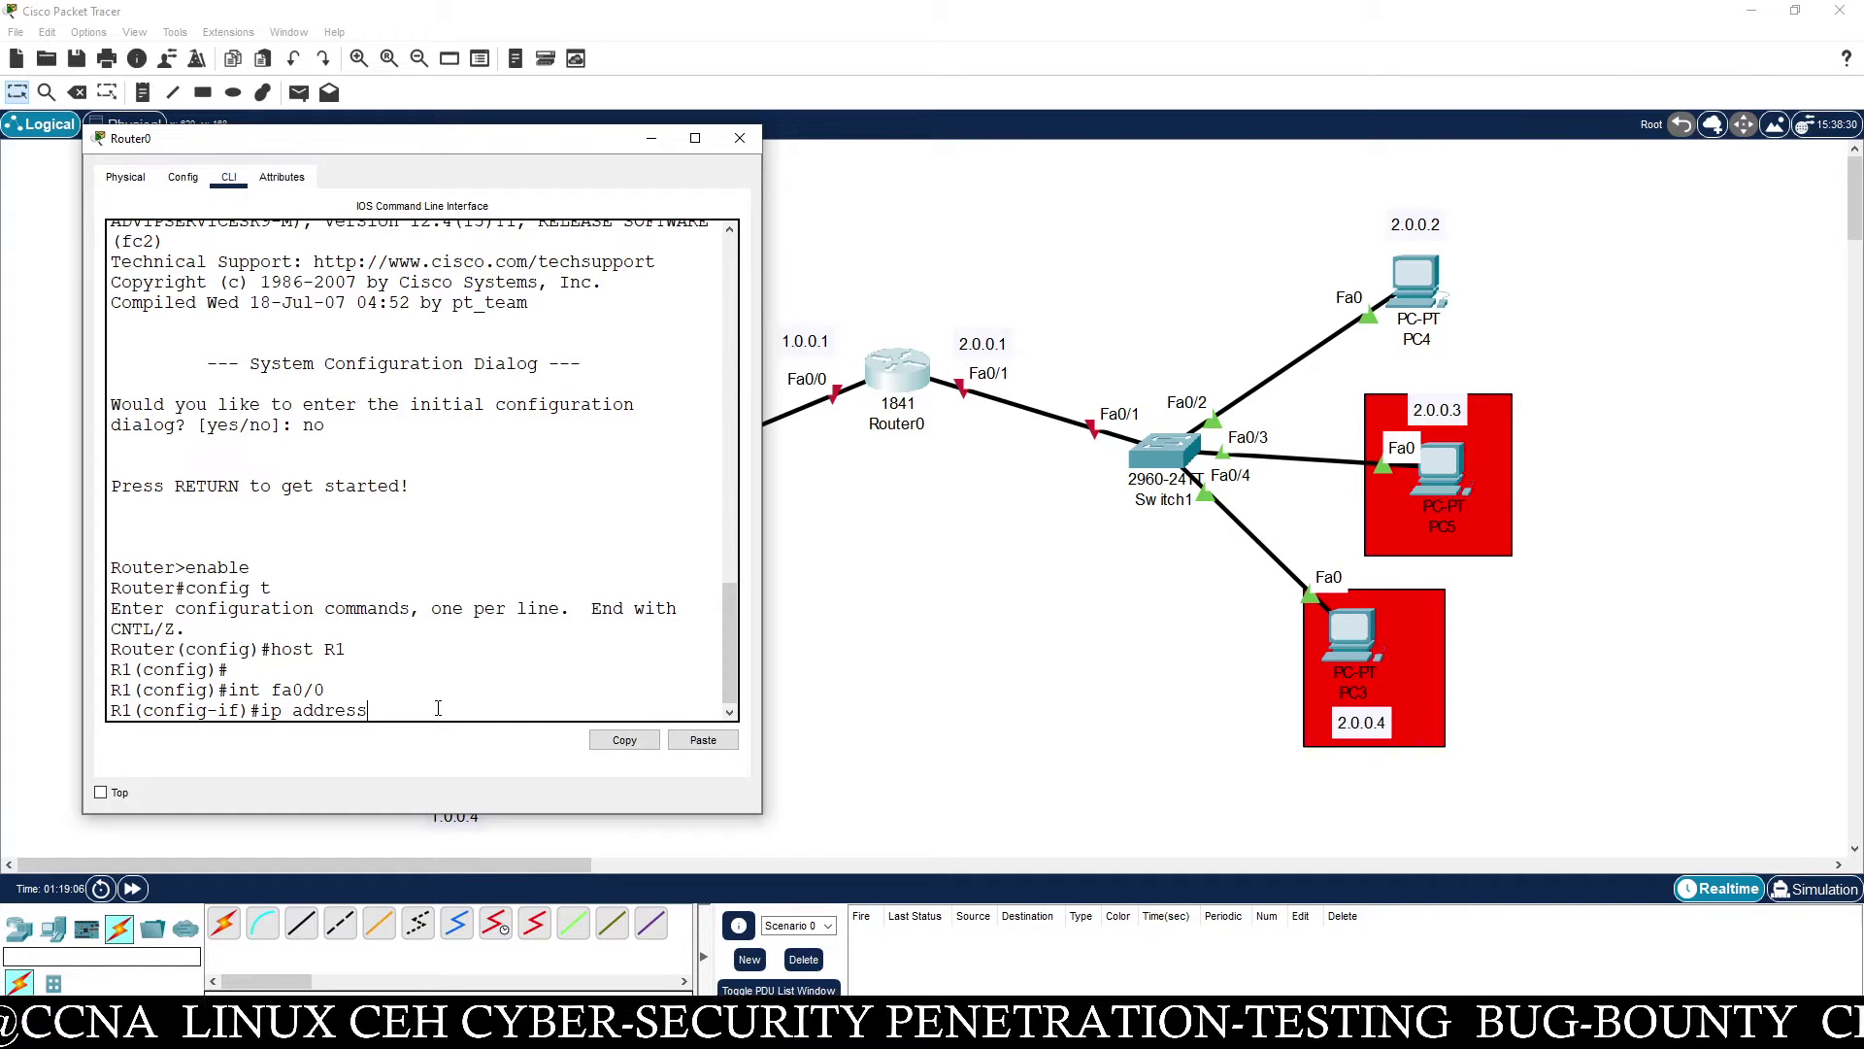
type(" 1.0.0")
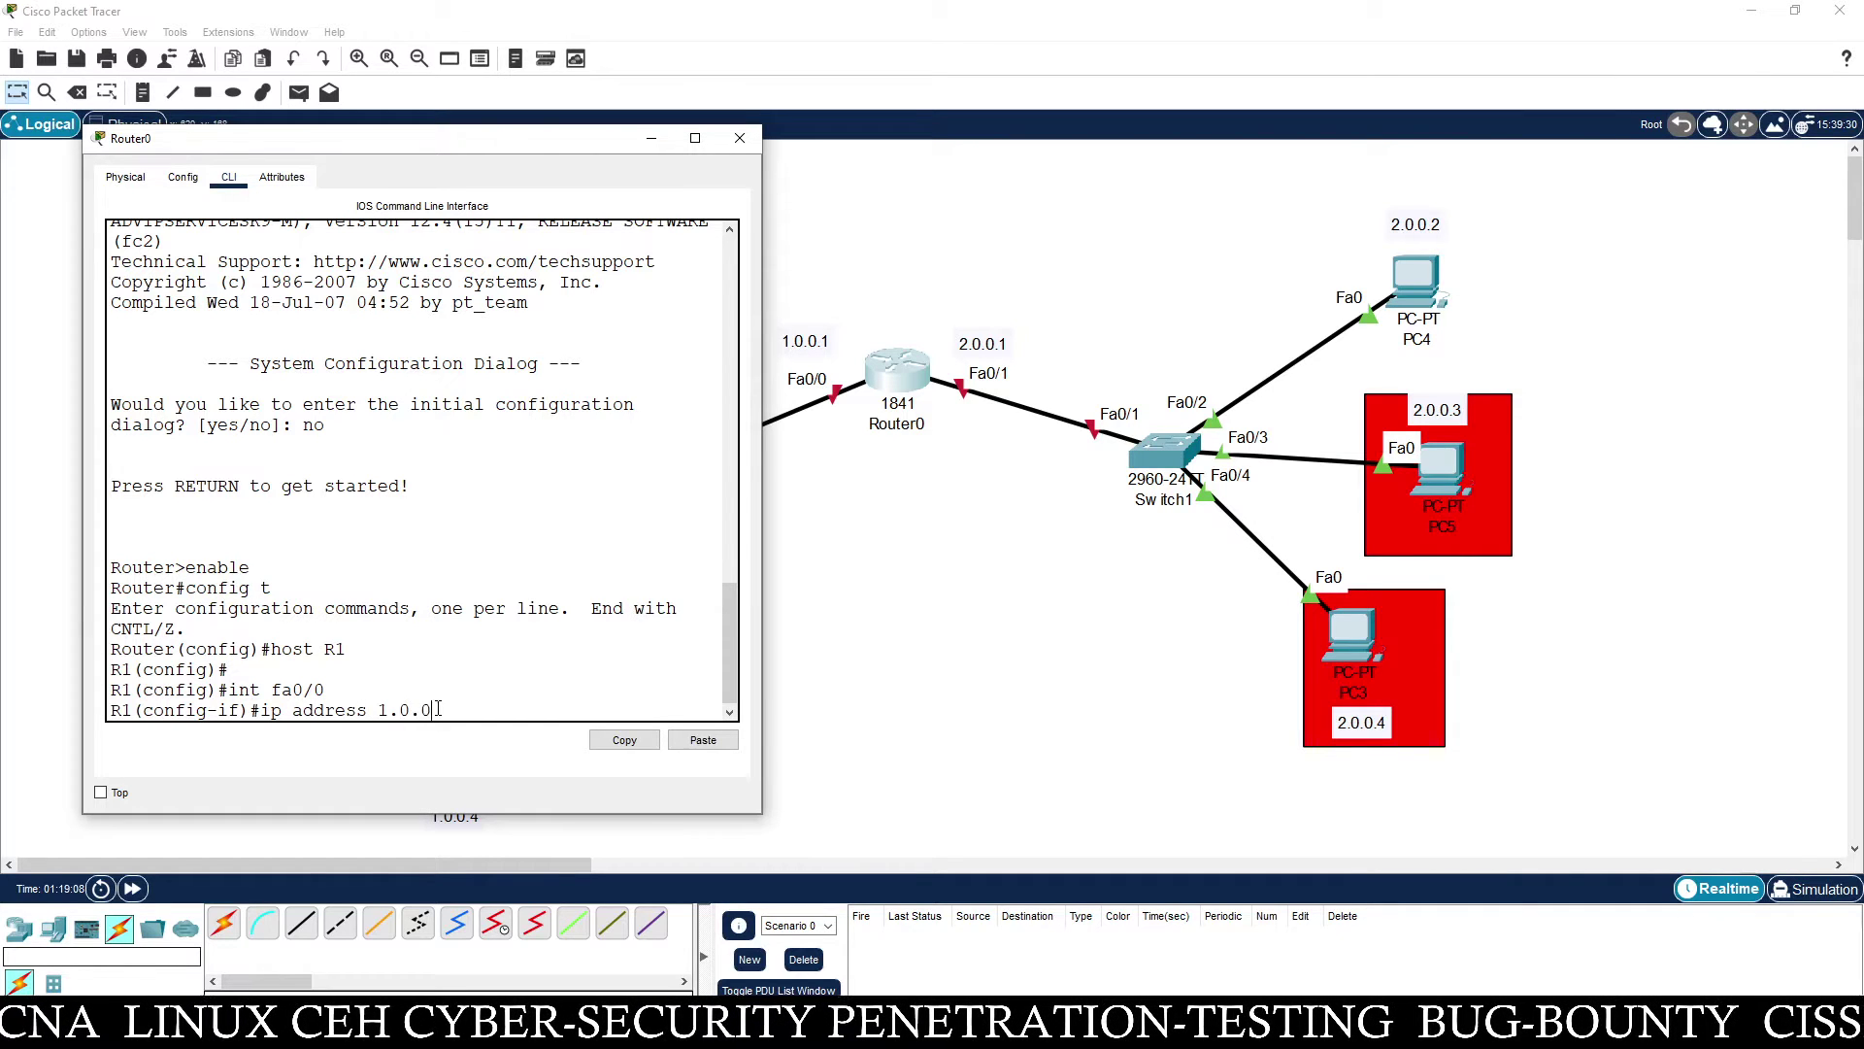
type(".1 255.0.0.0")
key("Return")
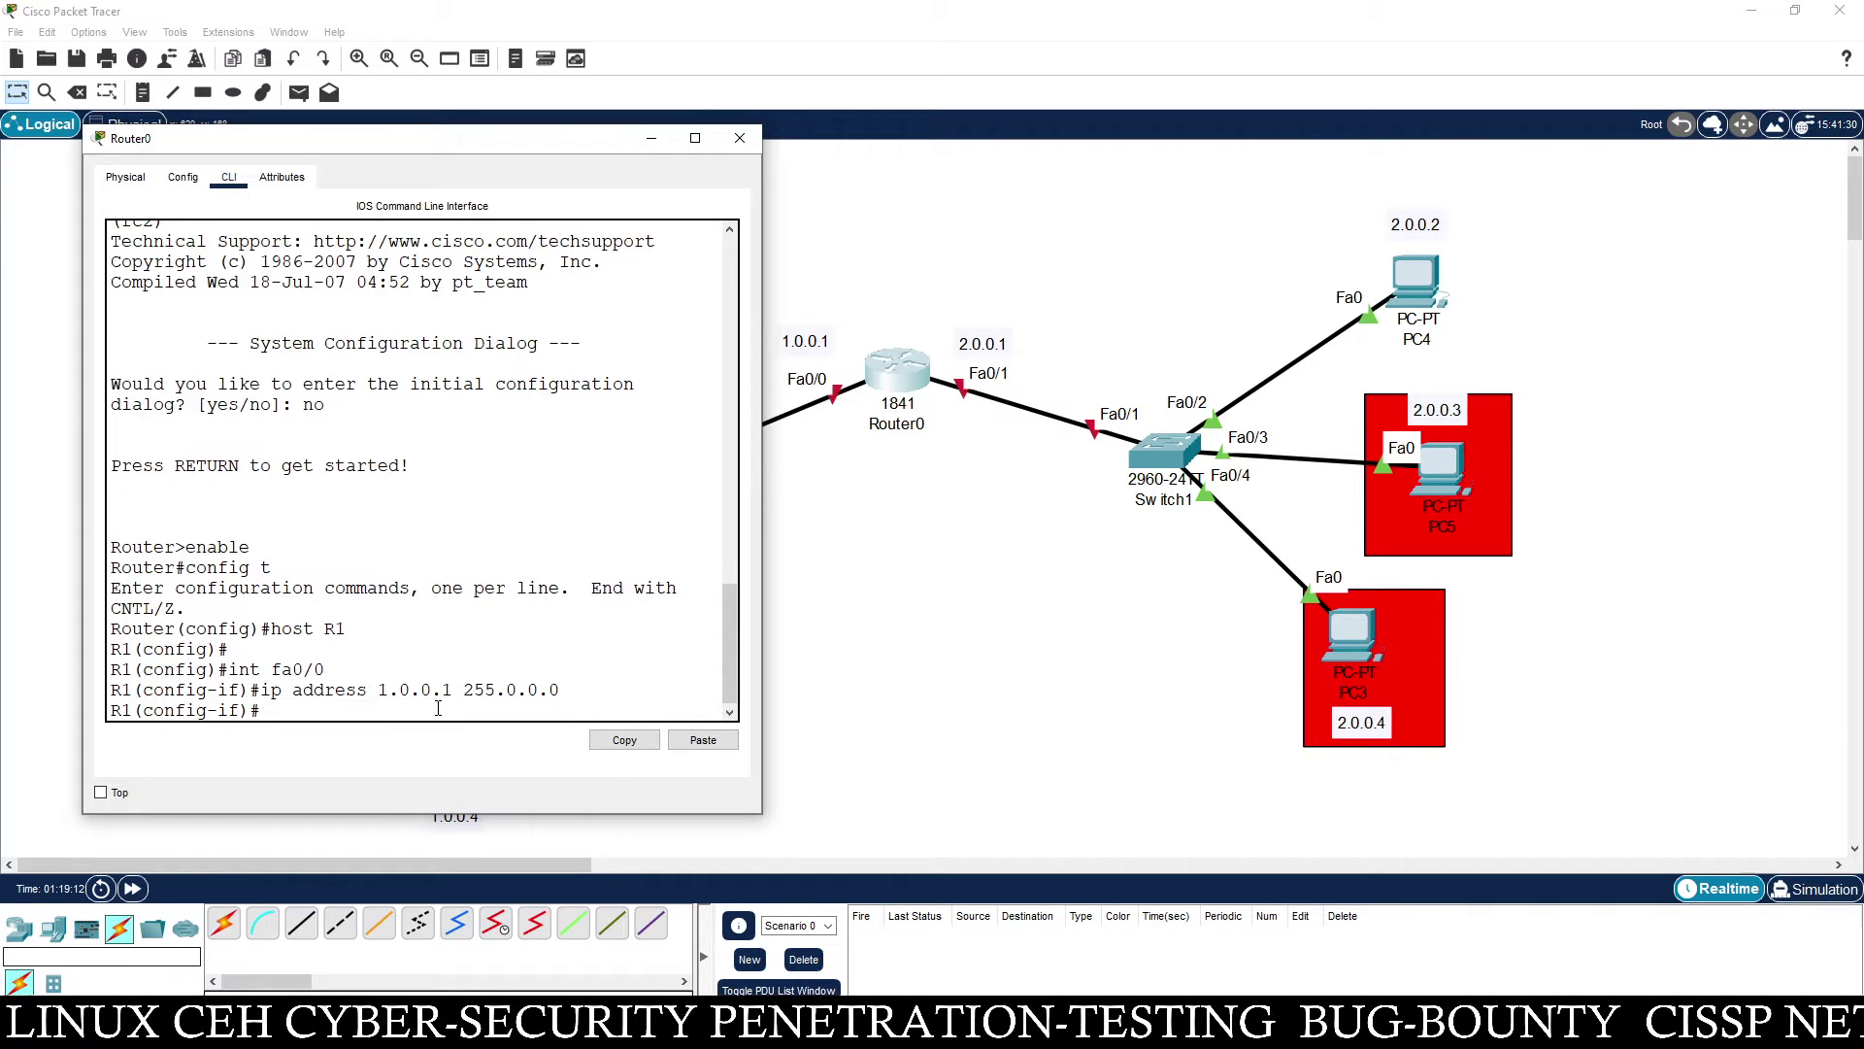
Enable interface fa0/0 with no shut and exit back to R1's global configuration mode
type("no shut")
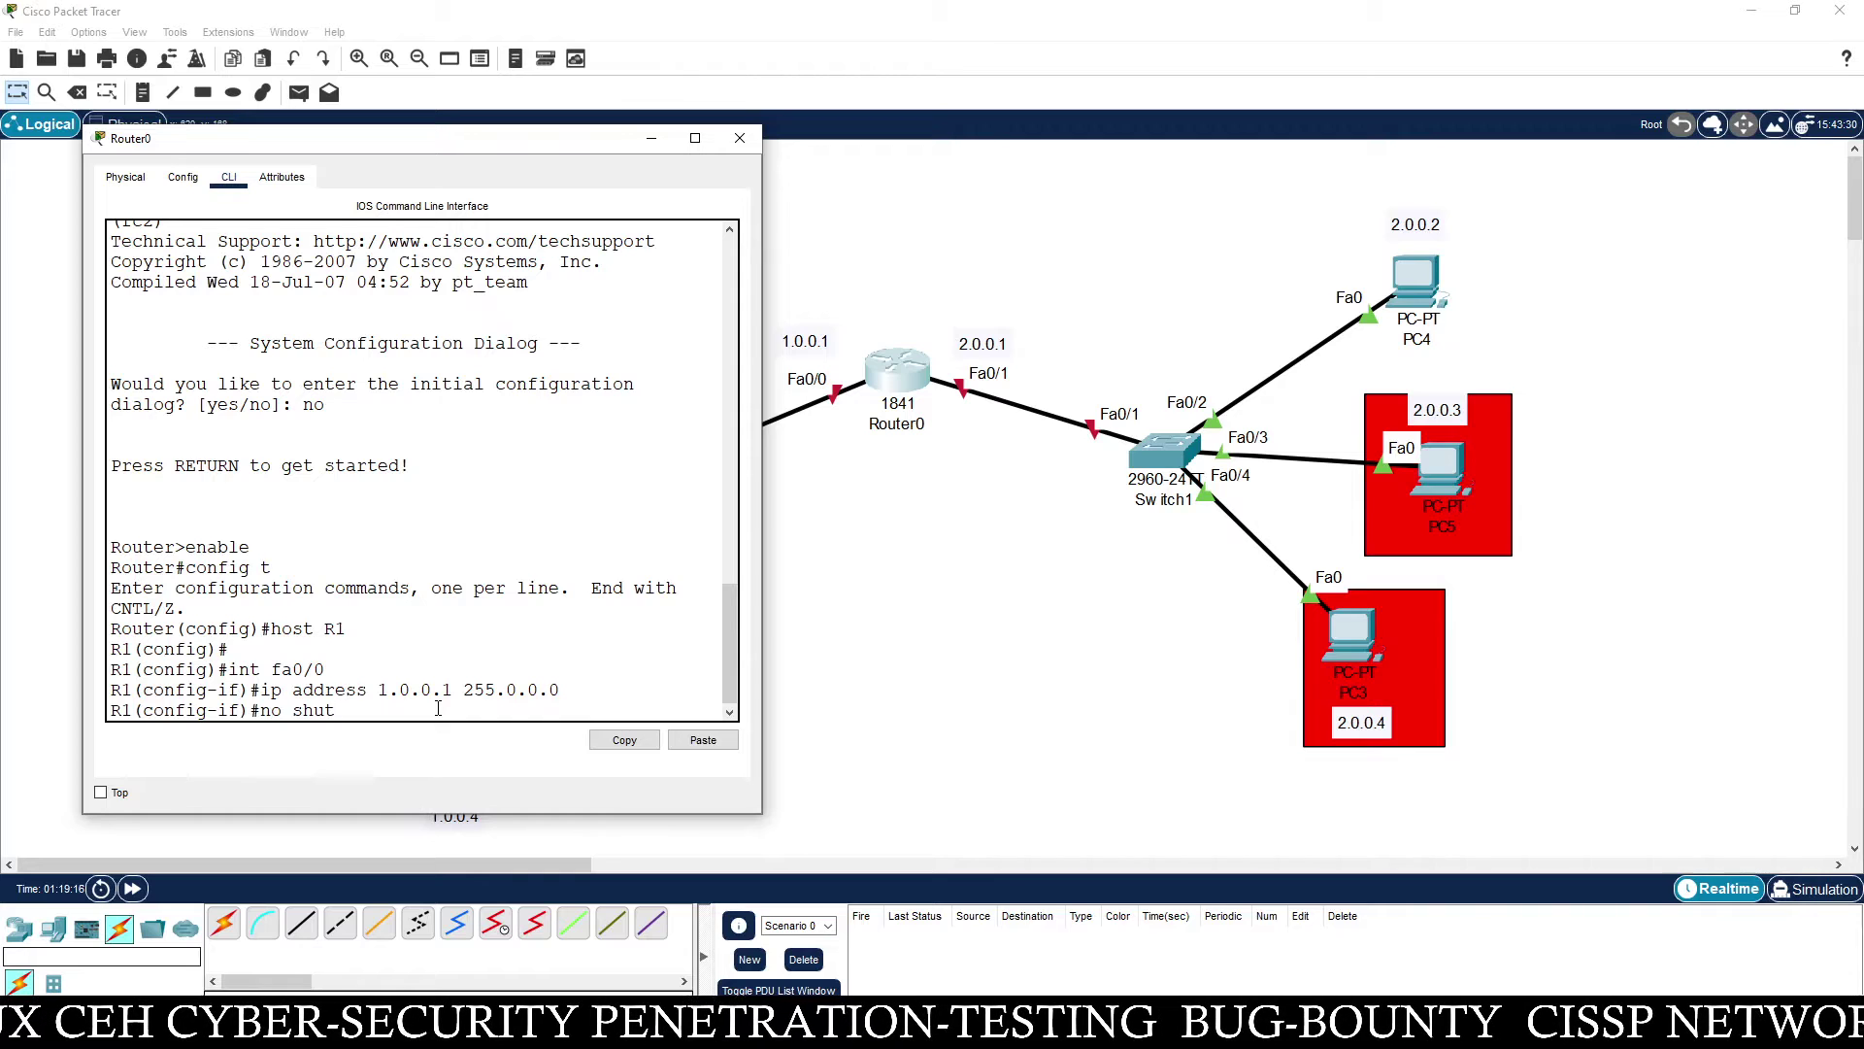
key("Return")
key("Return")
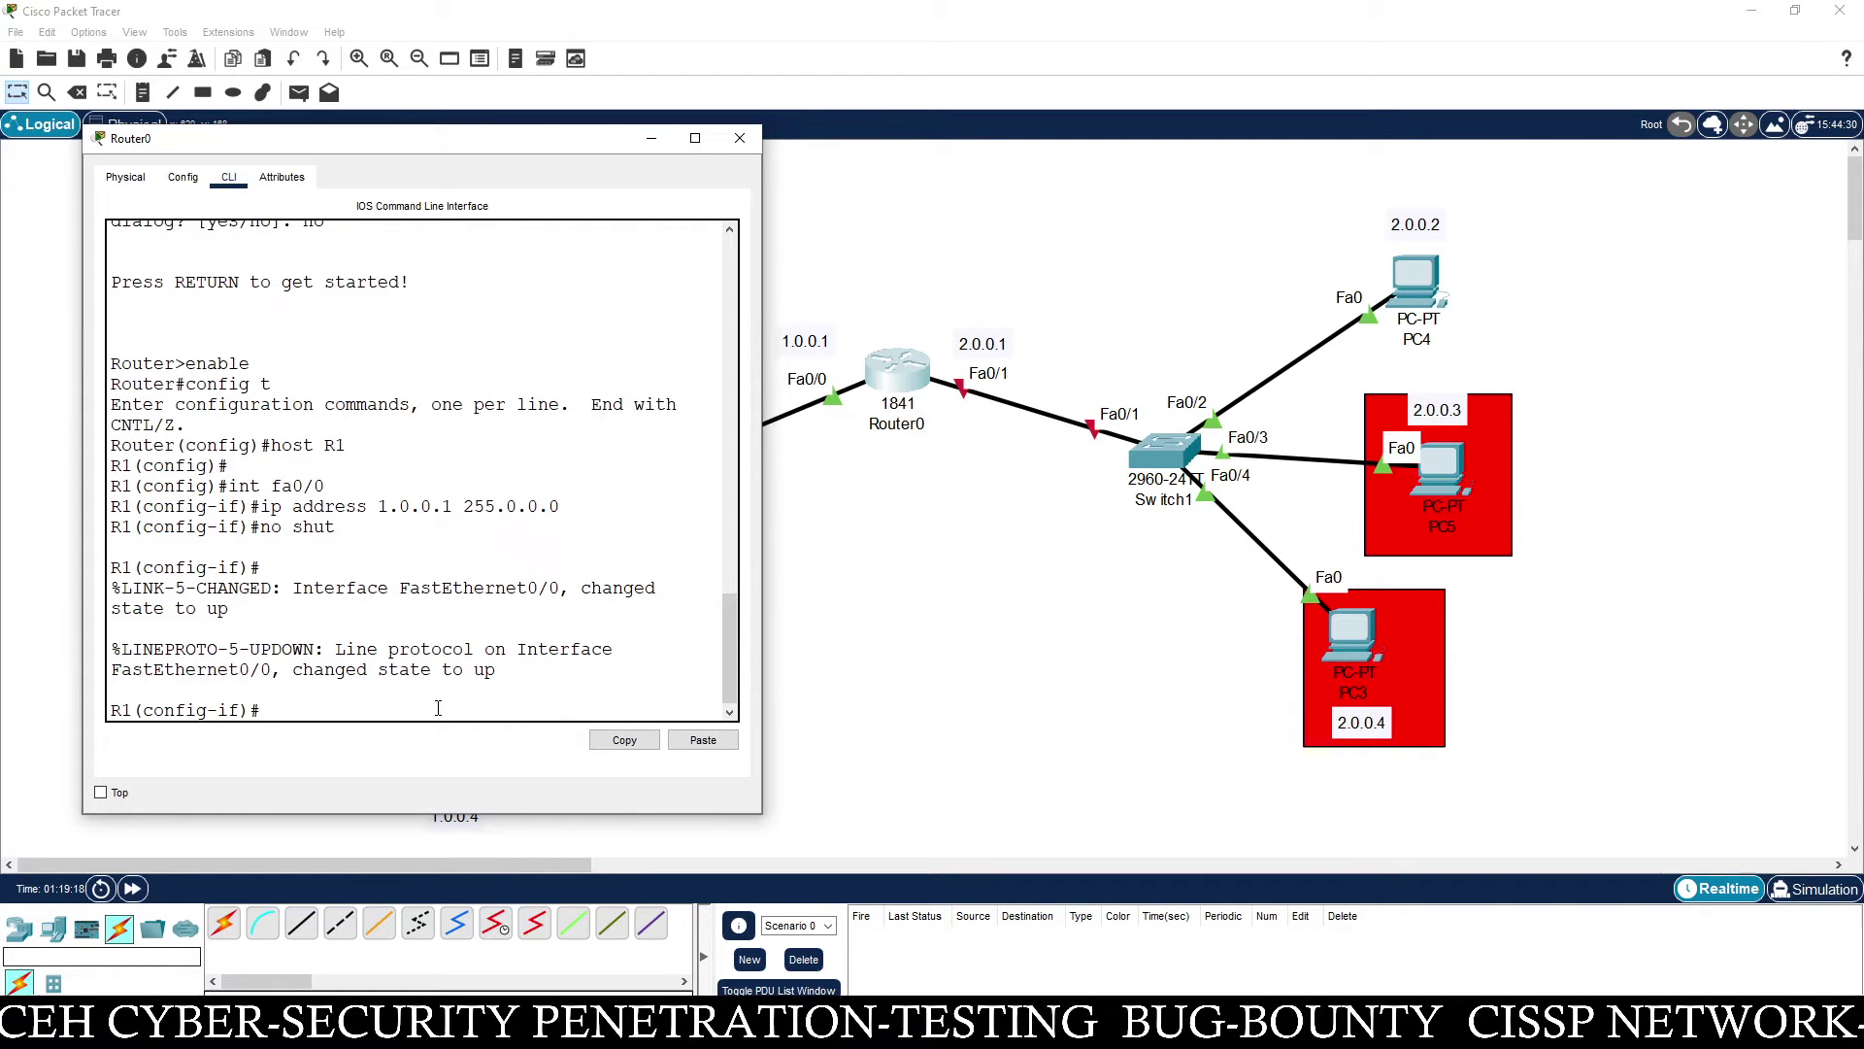
mouse_move(540, 142)
left_mouse_down()
mouse_move(349, 179)
mouse_move(519, 158)
left_mouse_up()
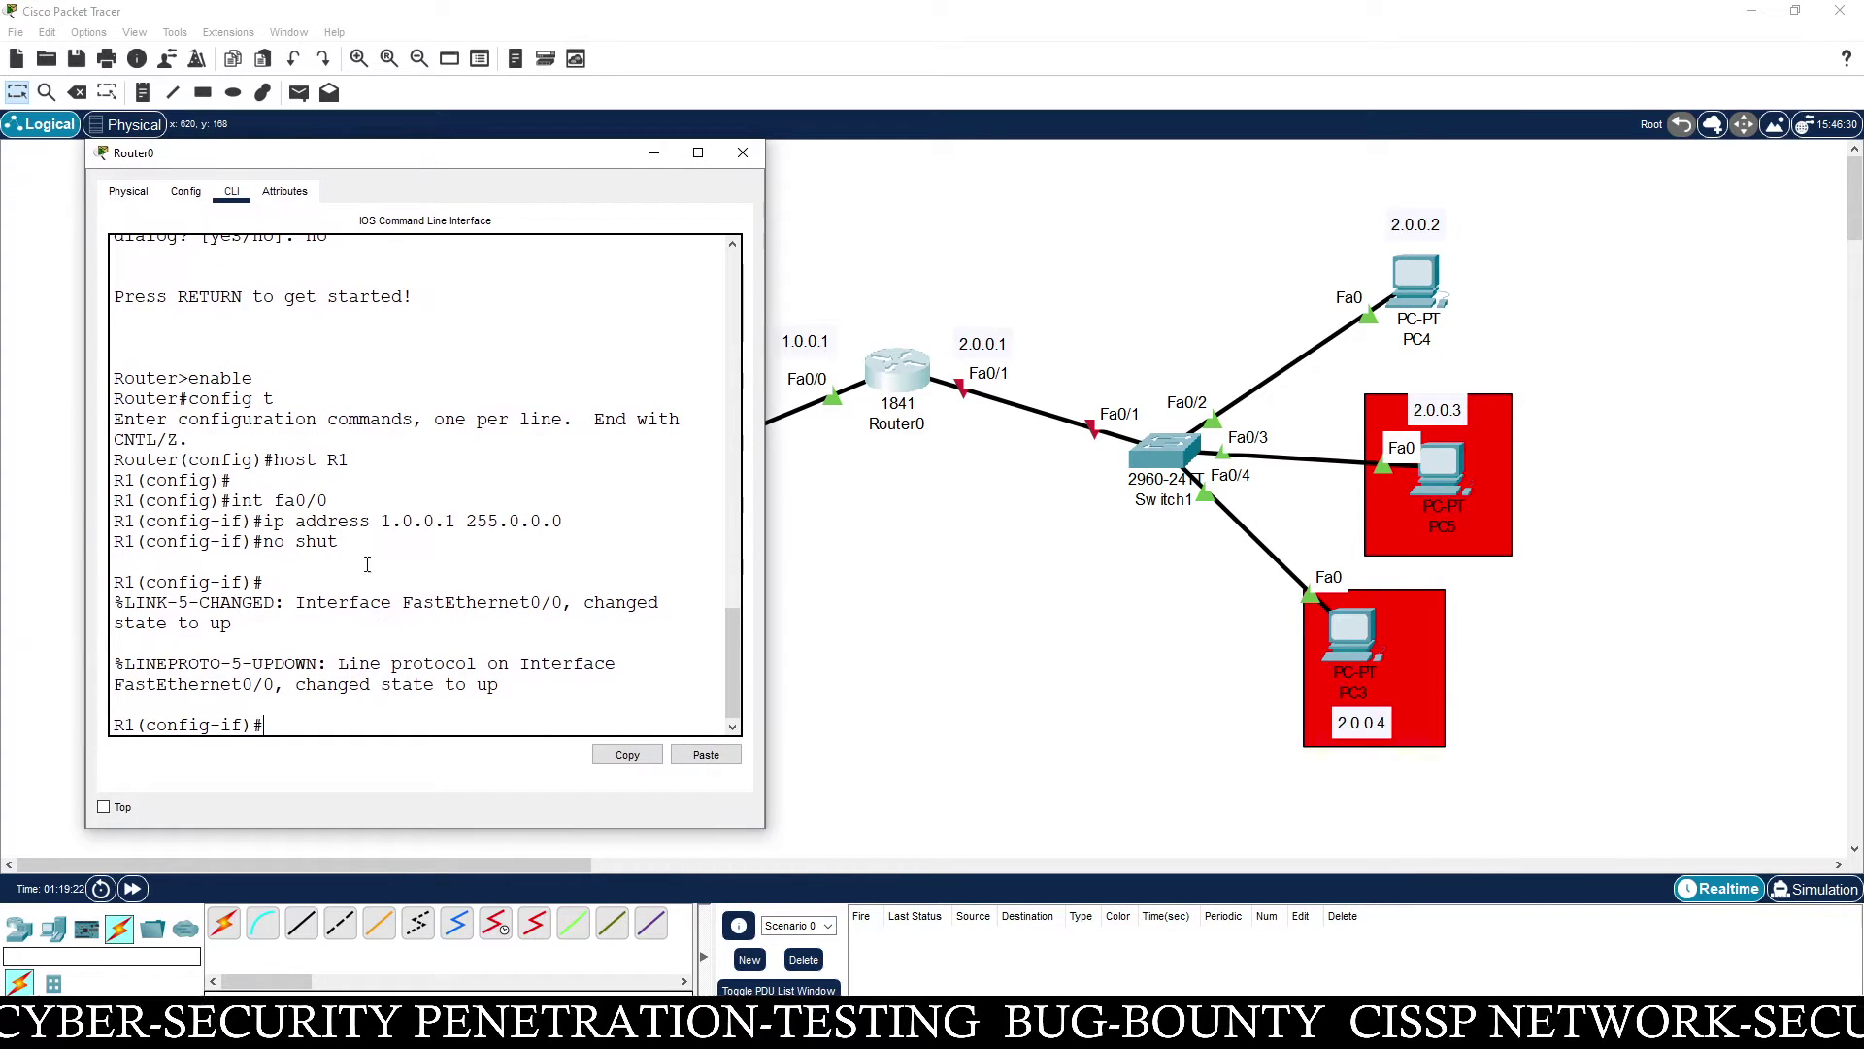
type("exit")
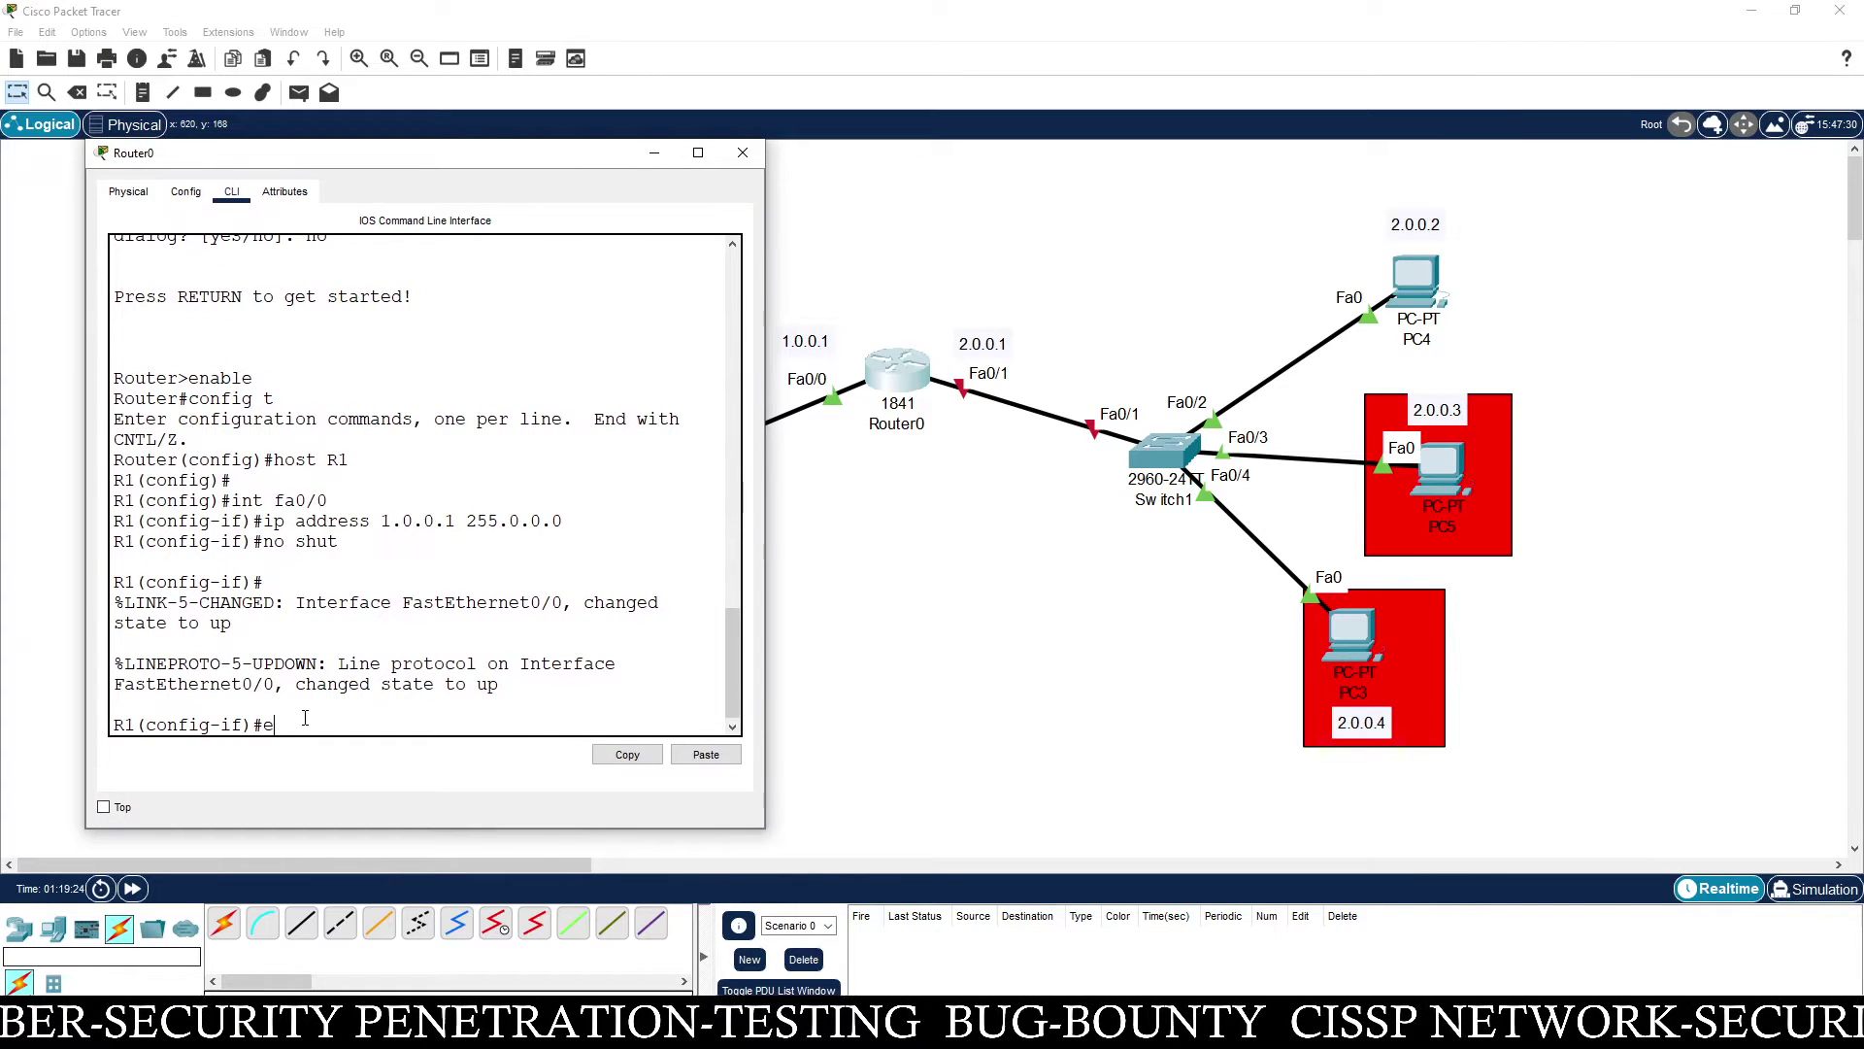
key("Return")
key("Return")
key("Return")
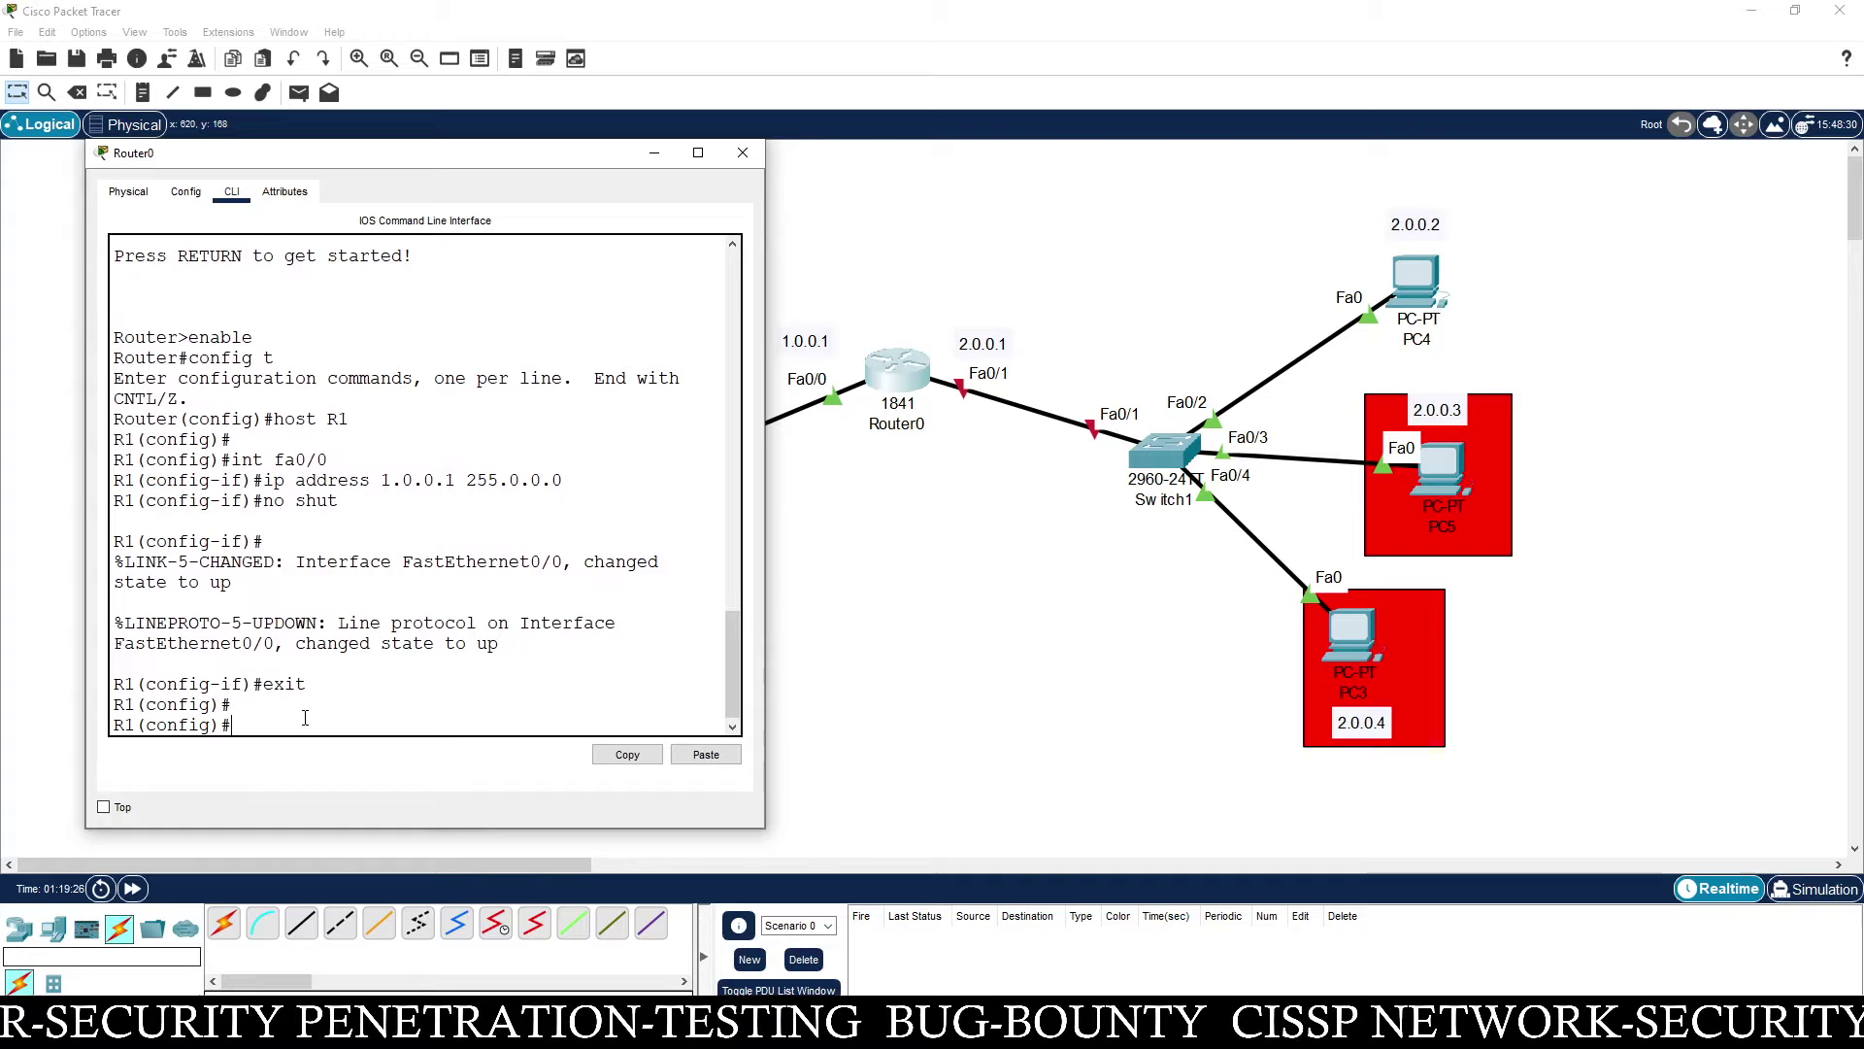
Assign IP address 2.0.0.1 with mask 255.0.0.0 to R1's interface fa0/1
type("int fa0/")
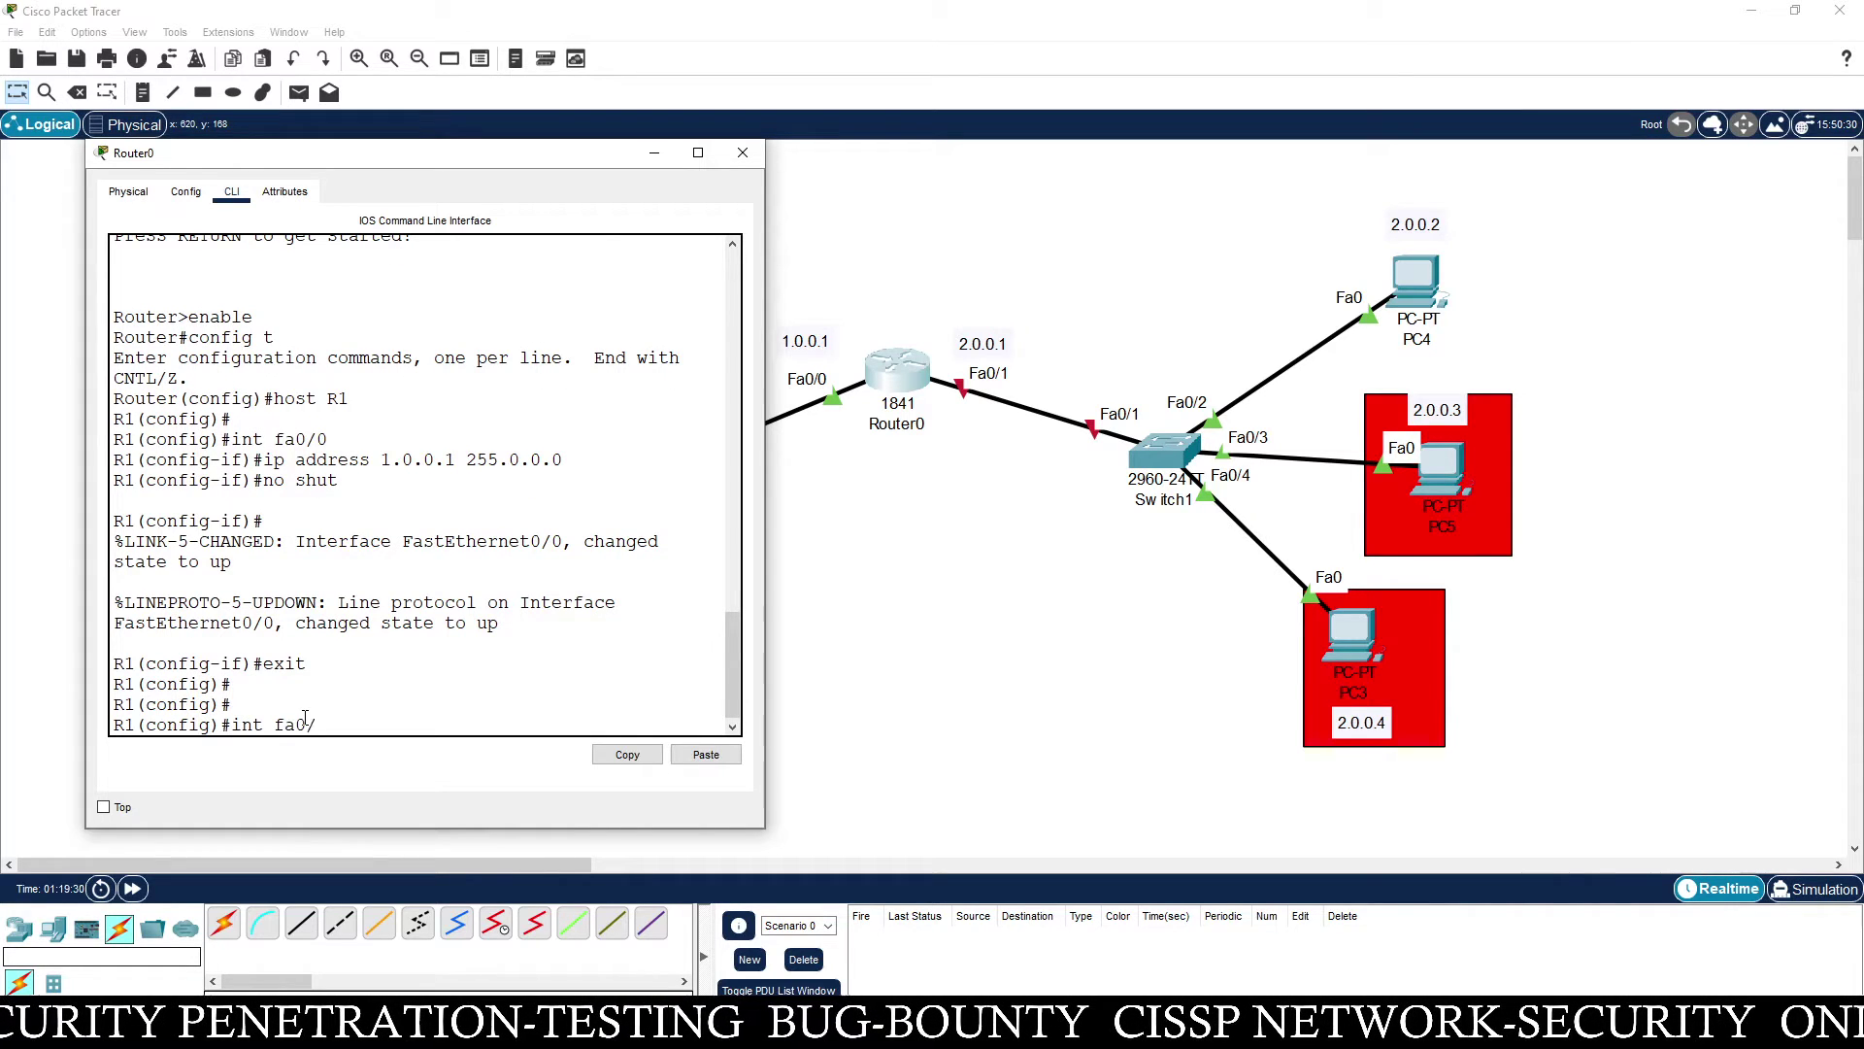
type("1")
key("Return")
type("ip address 2.0.0.1 255.")
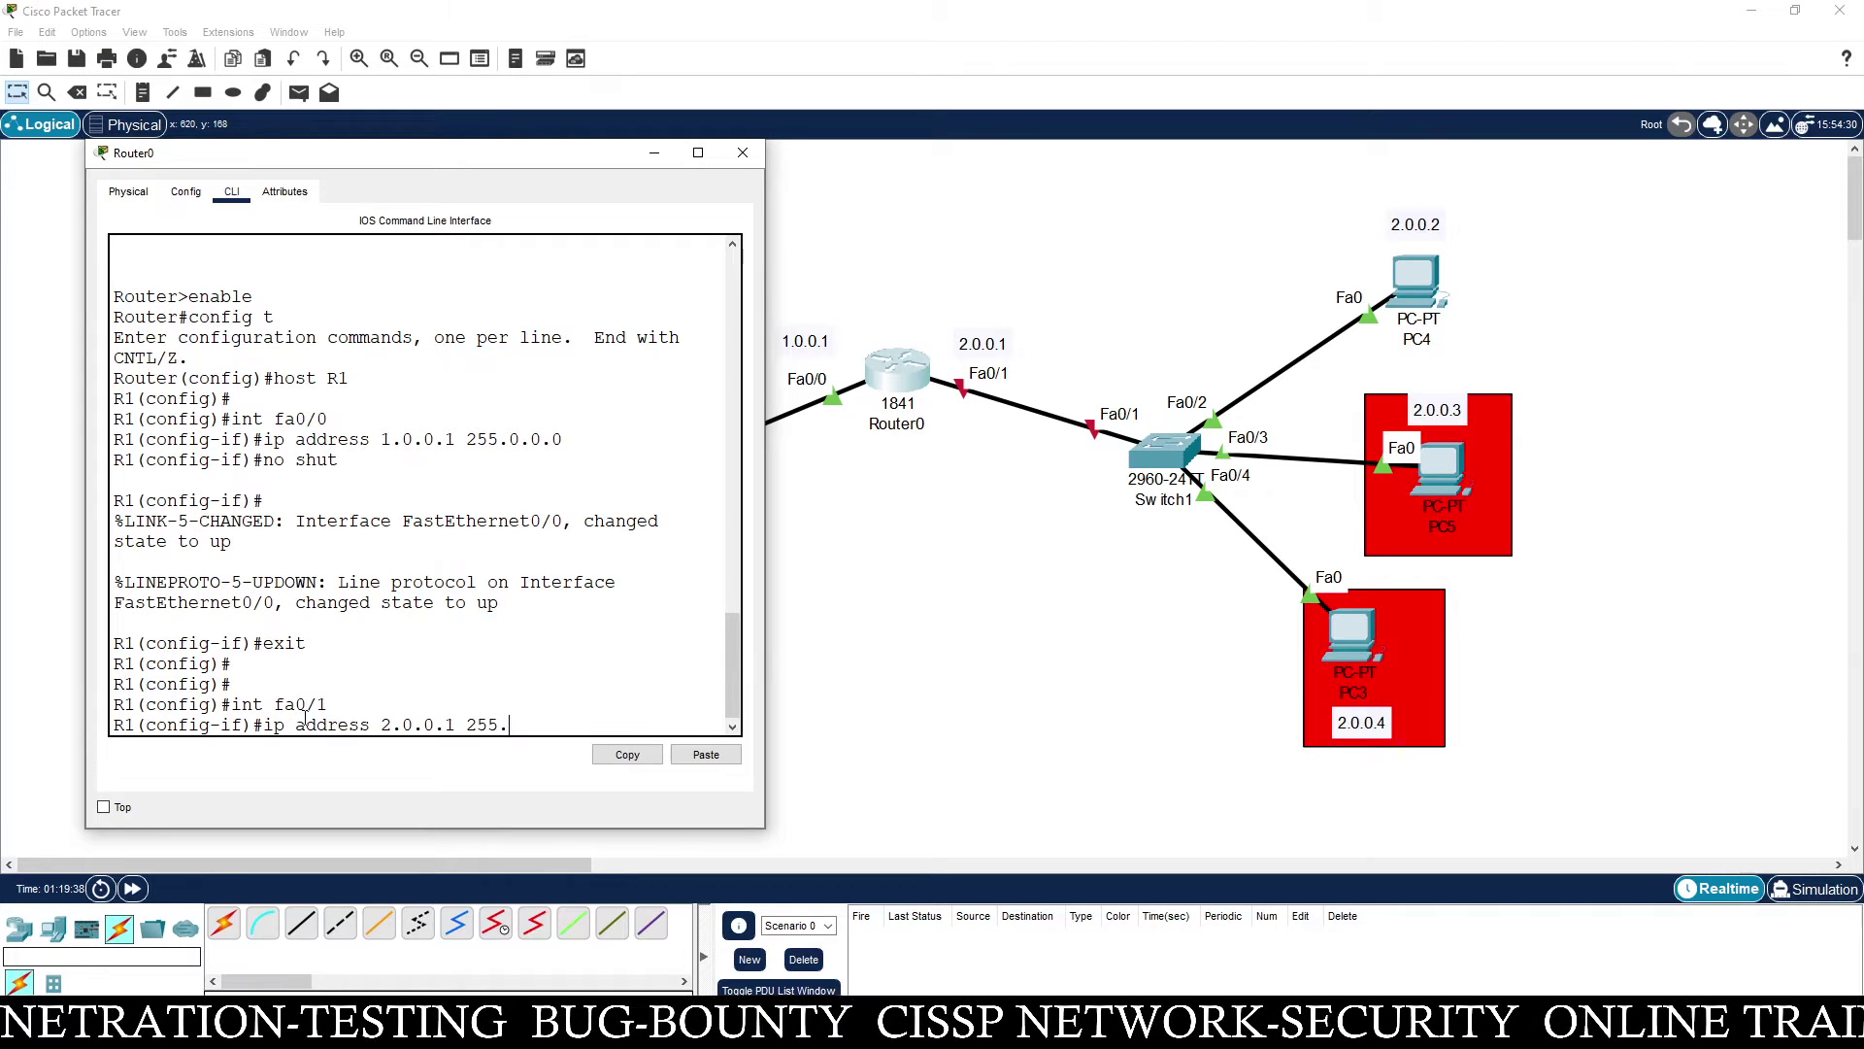
type("0.0.0")
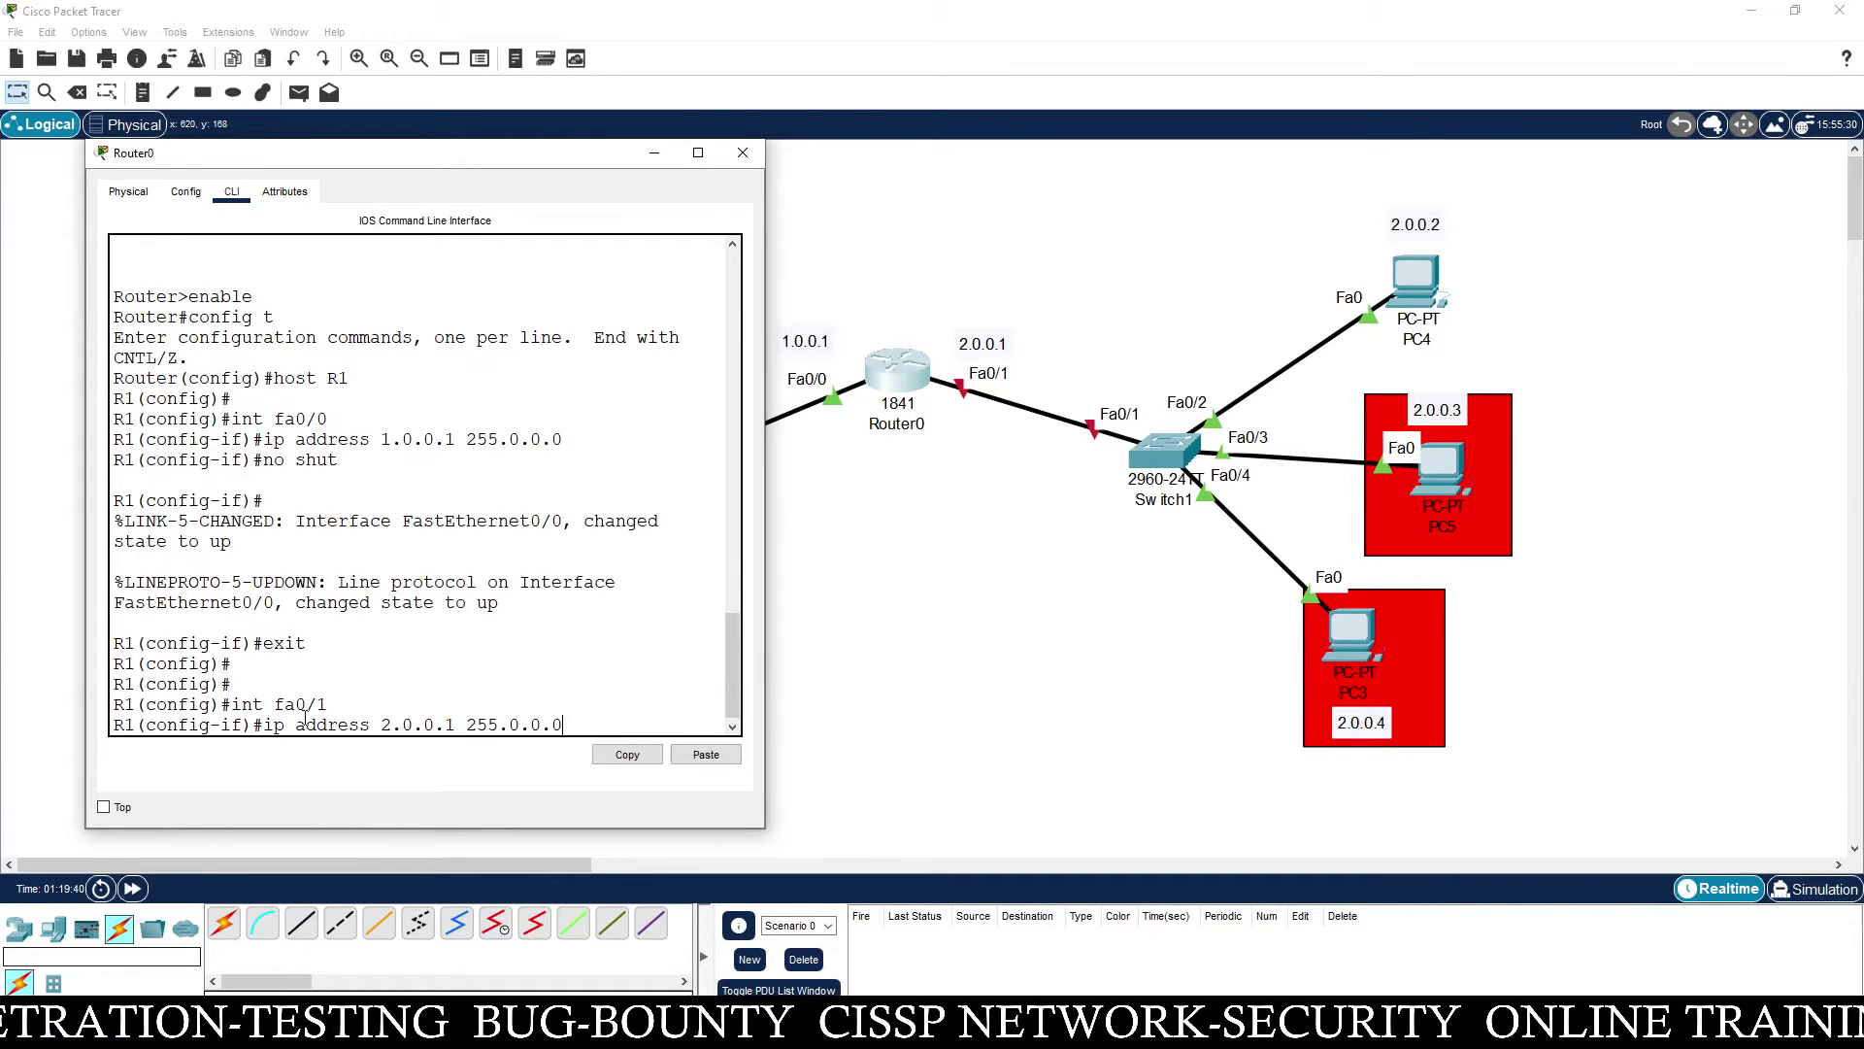
key("Return")
Enable interface fa0/1 with no shut and close the router's window
type("no shut")
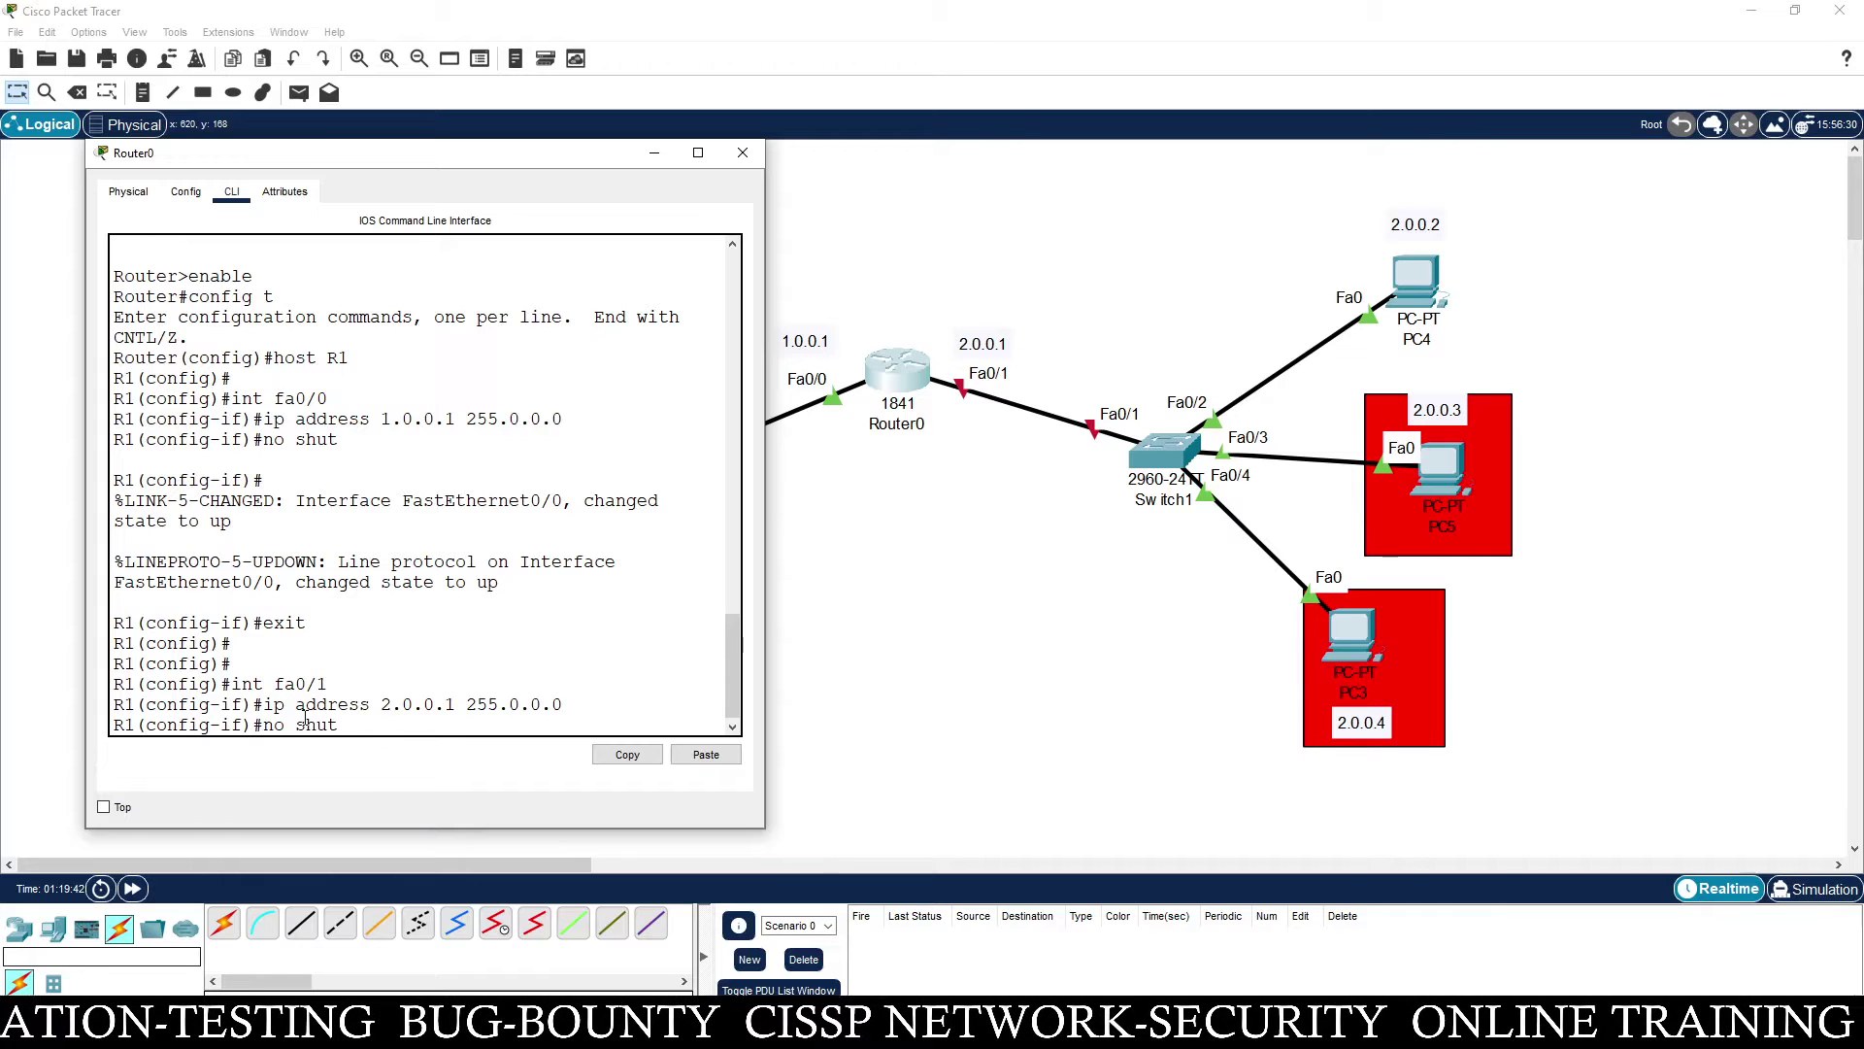
key("Return")
key("Return")
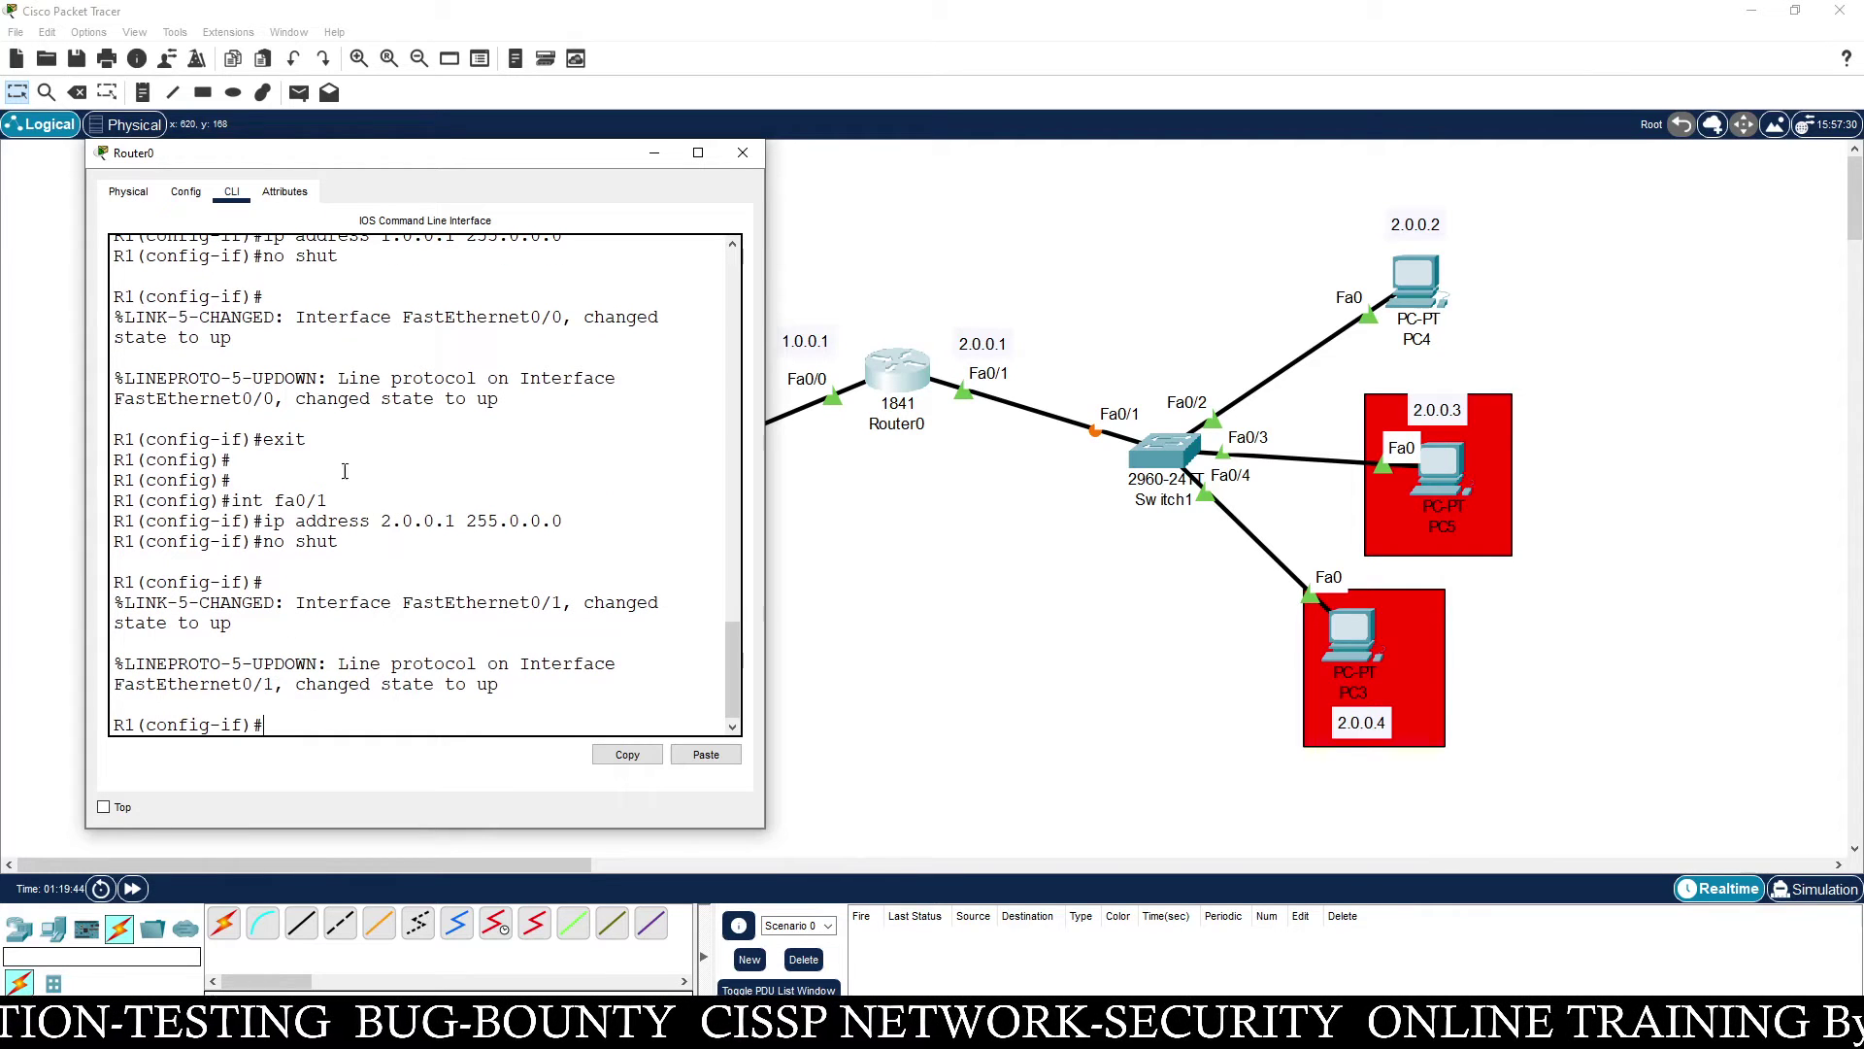
left_click(743, 153)
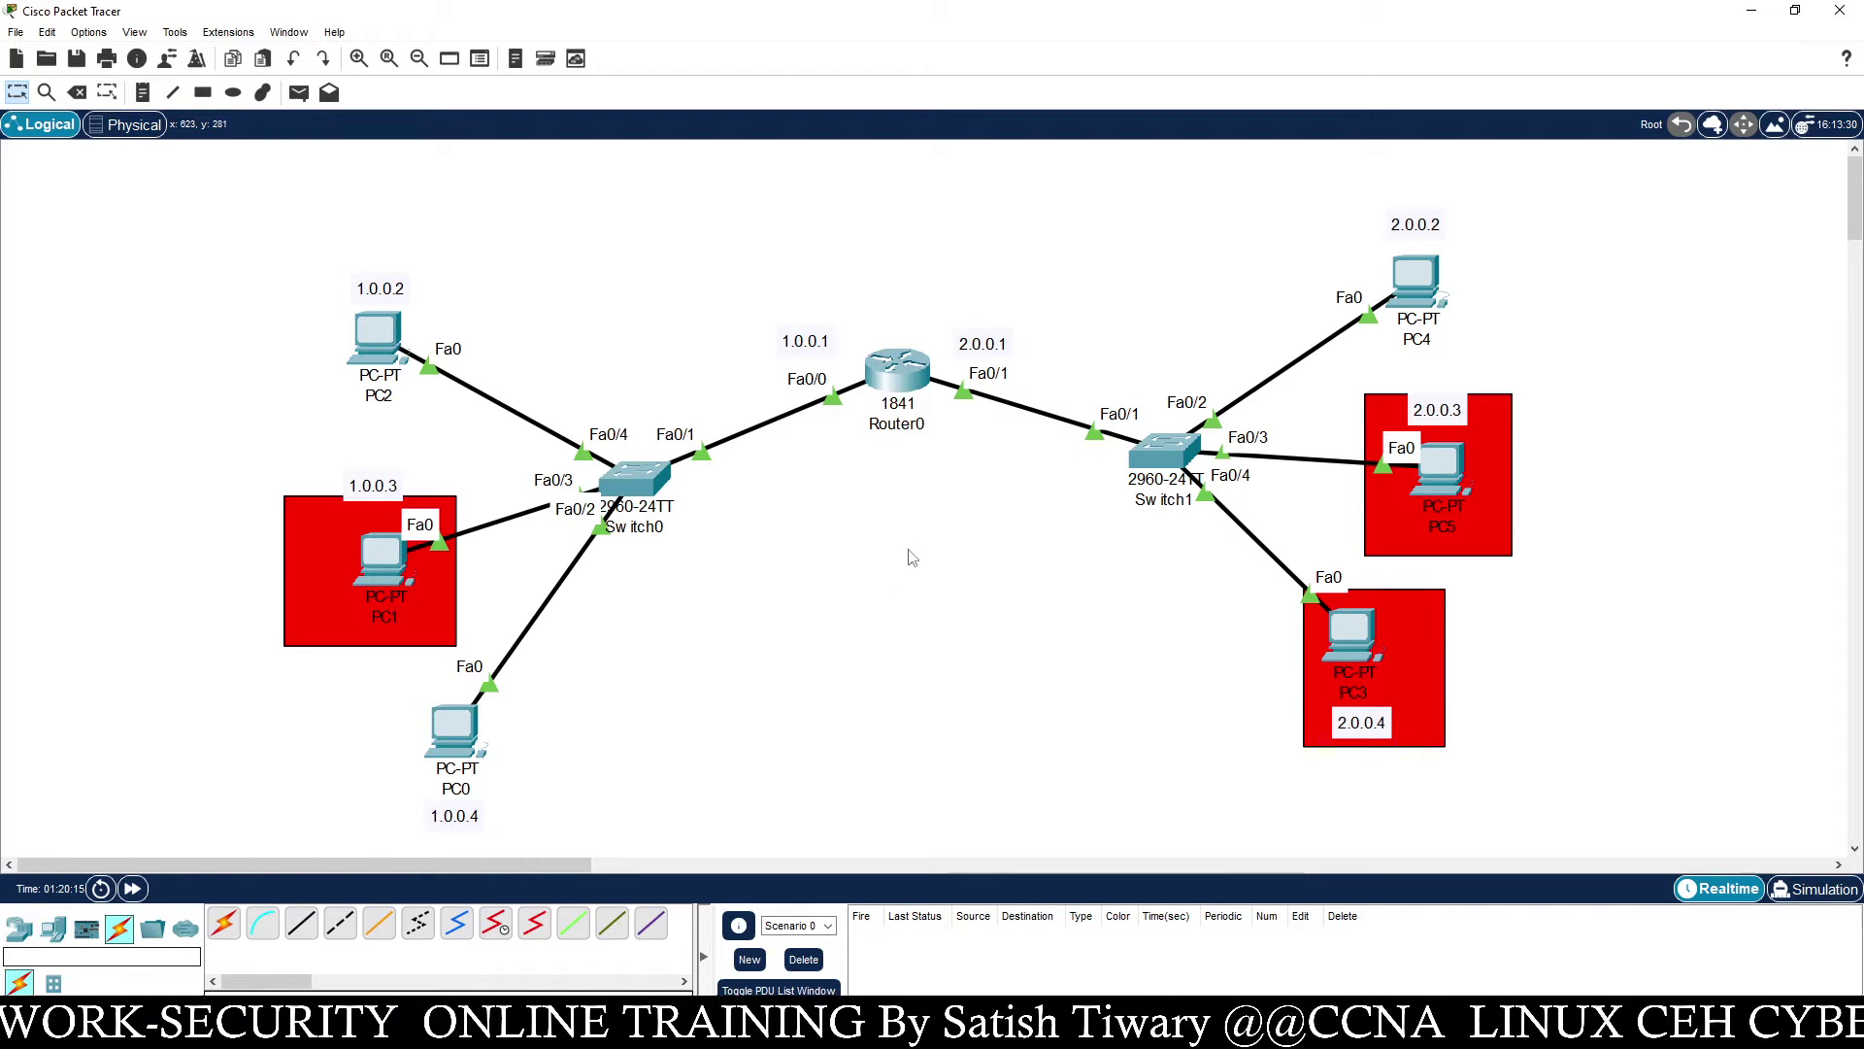
Try a simple PDU from PC2 to PC4 and delete the test scenario
left_click(299, 92)
left_click(377, 335)
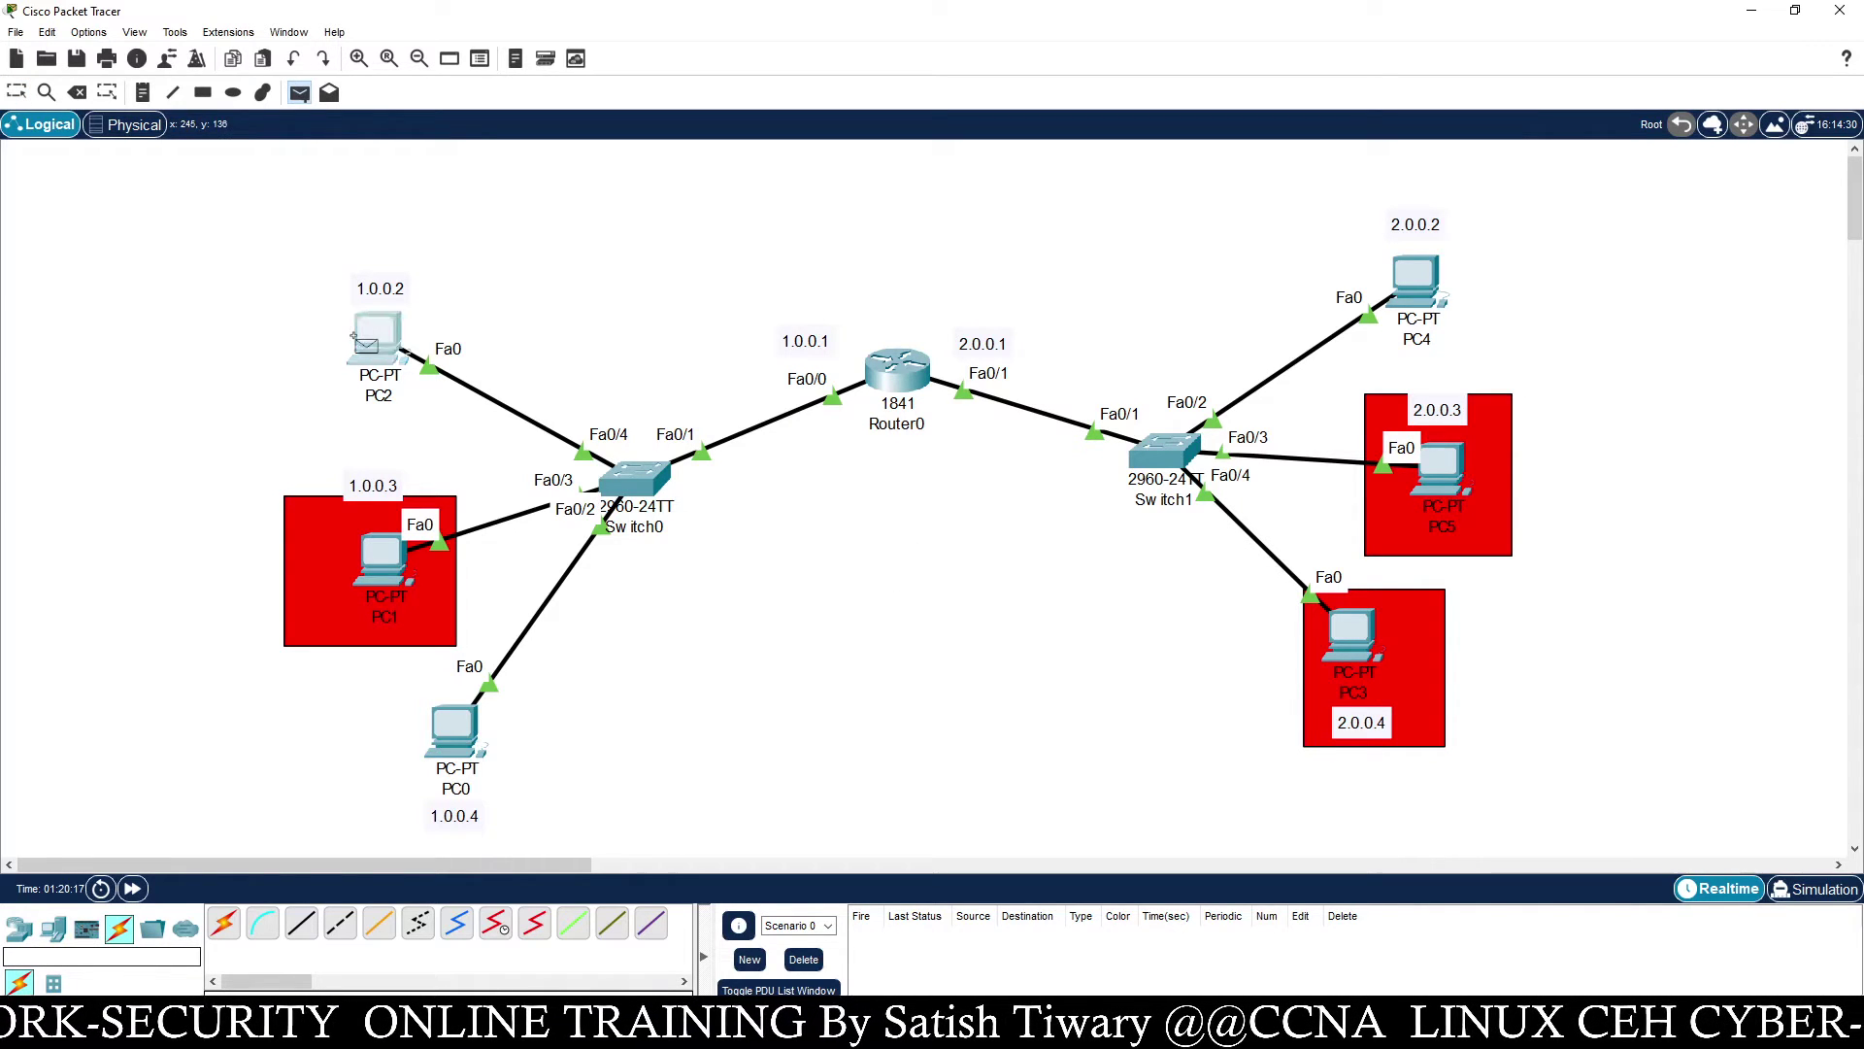
left_click(1405, 279)
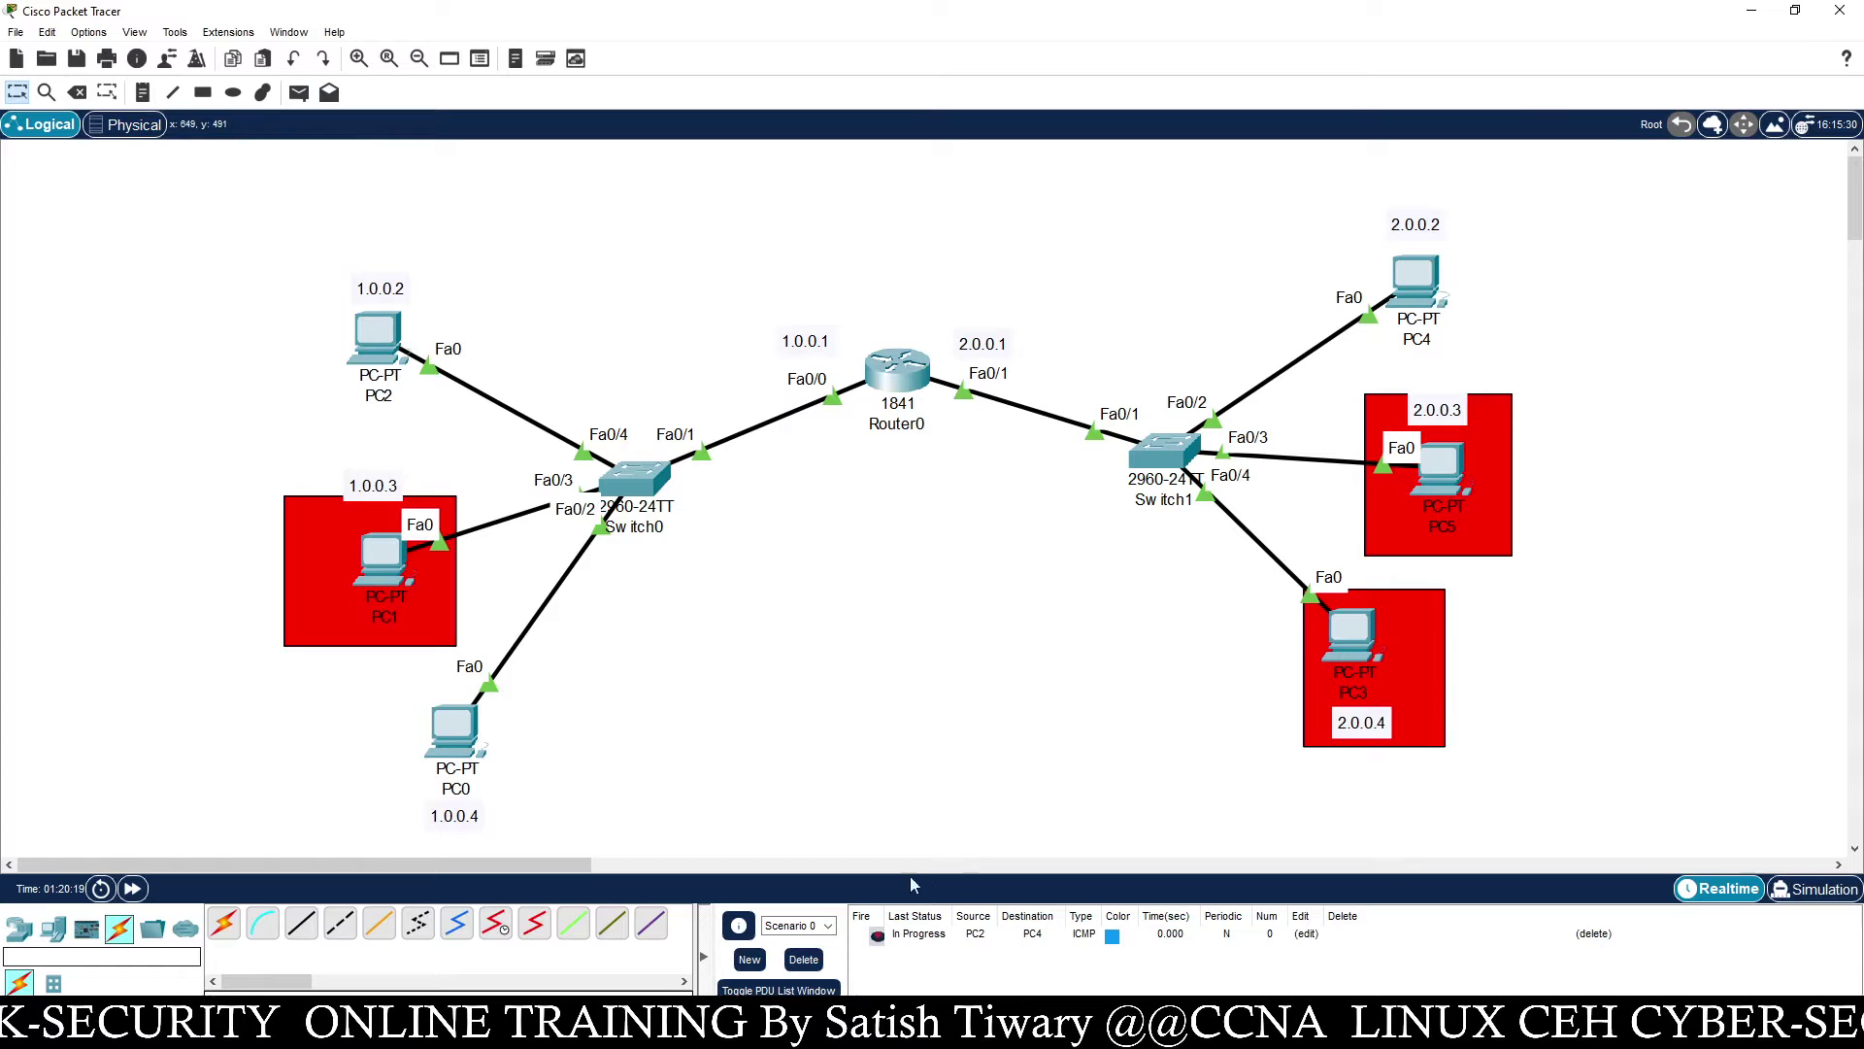
left_click(804, 960)
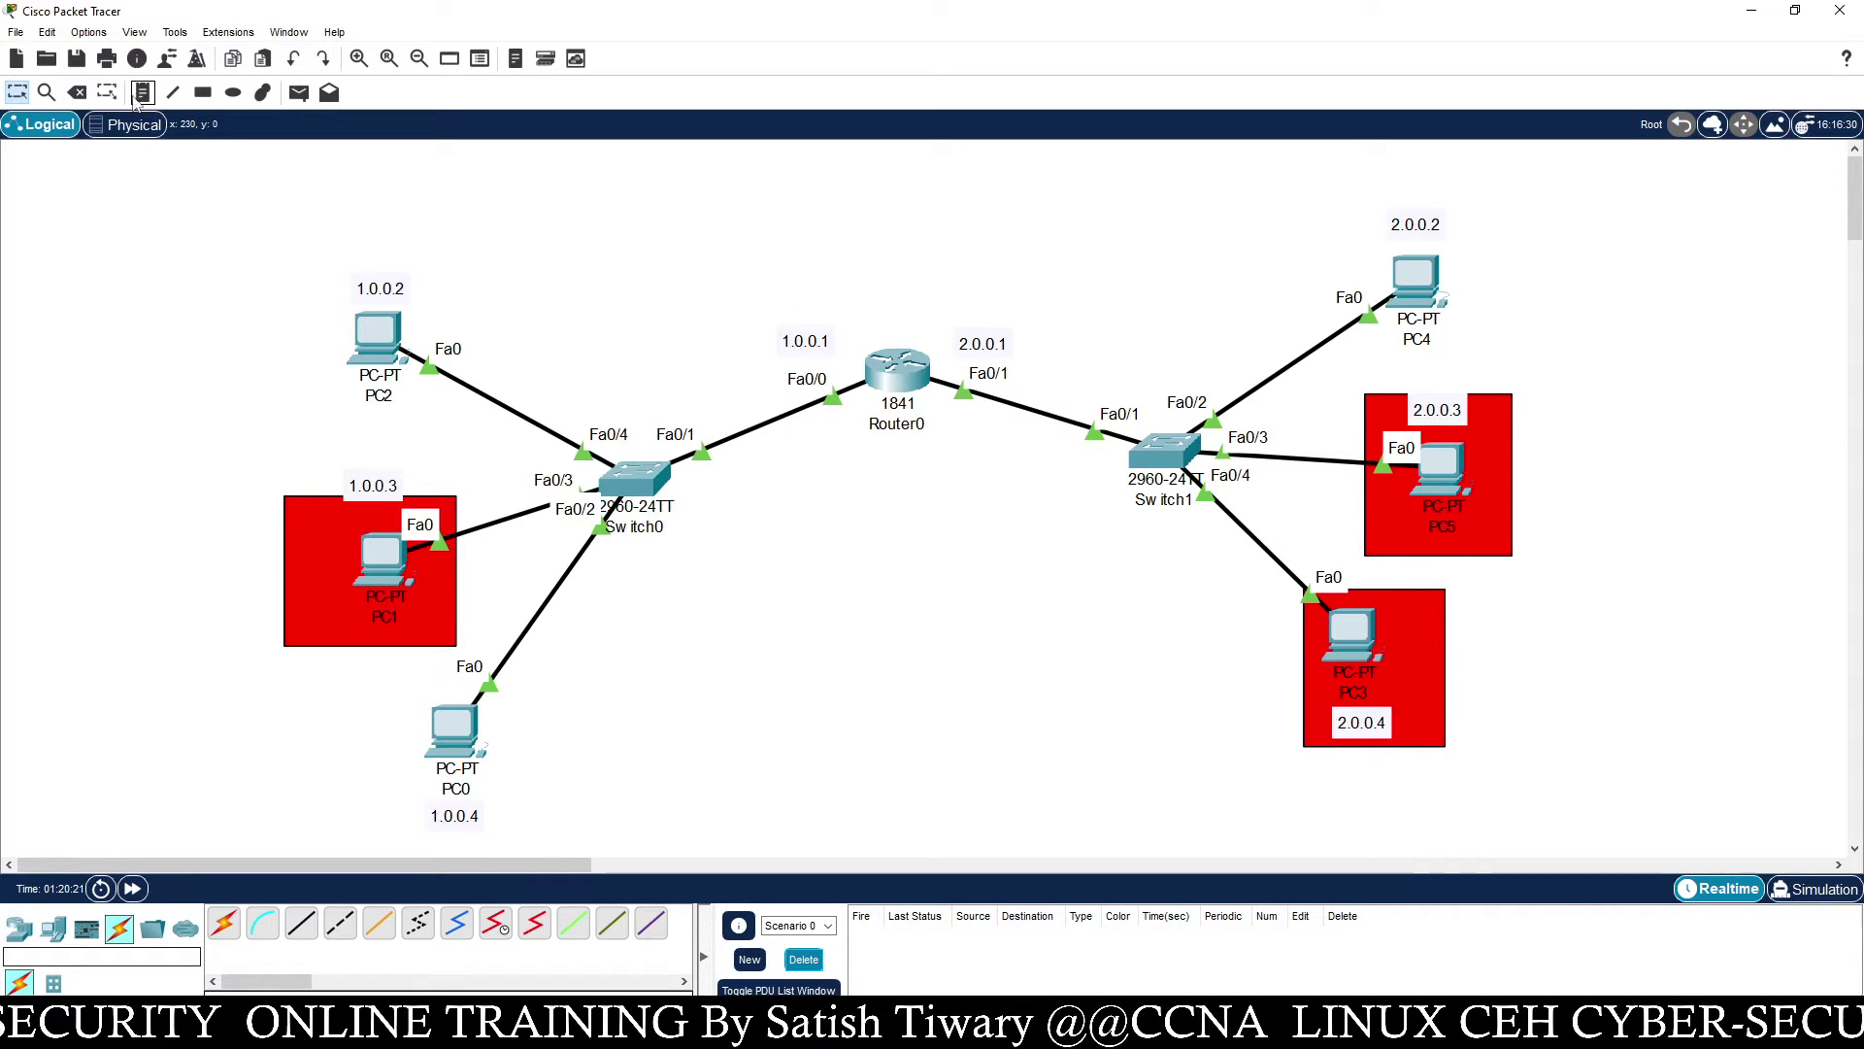
Test connectivity between the two networks by sending a simple PDU from PC2 to PC4 again
left_click(301, 93)
left_click(377, 335)
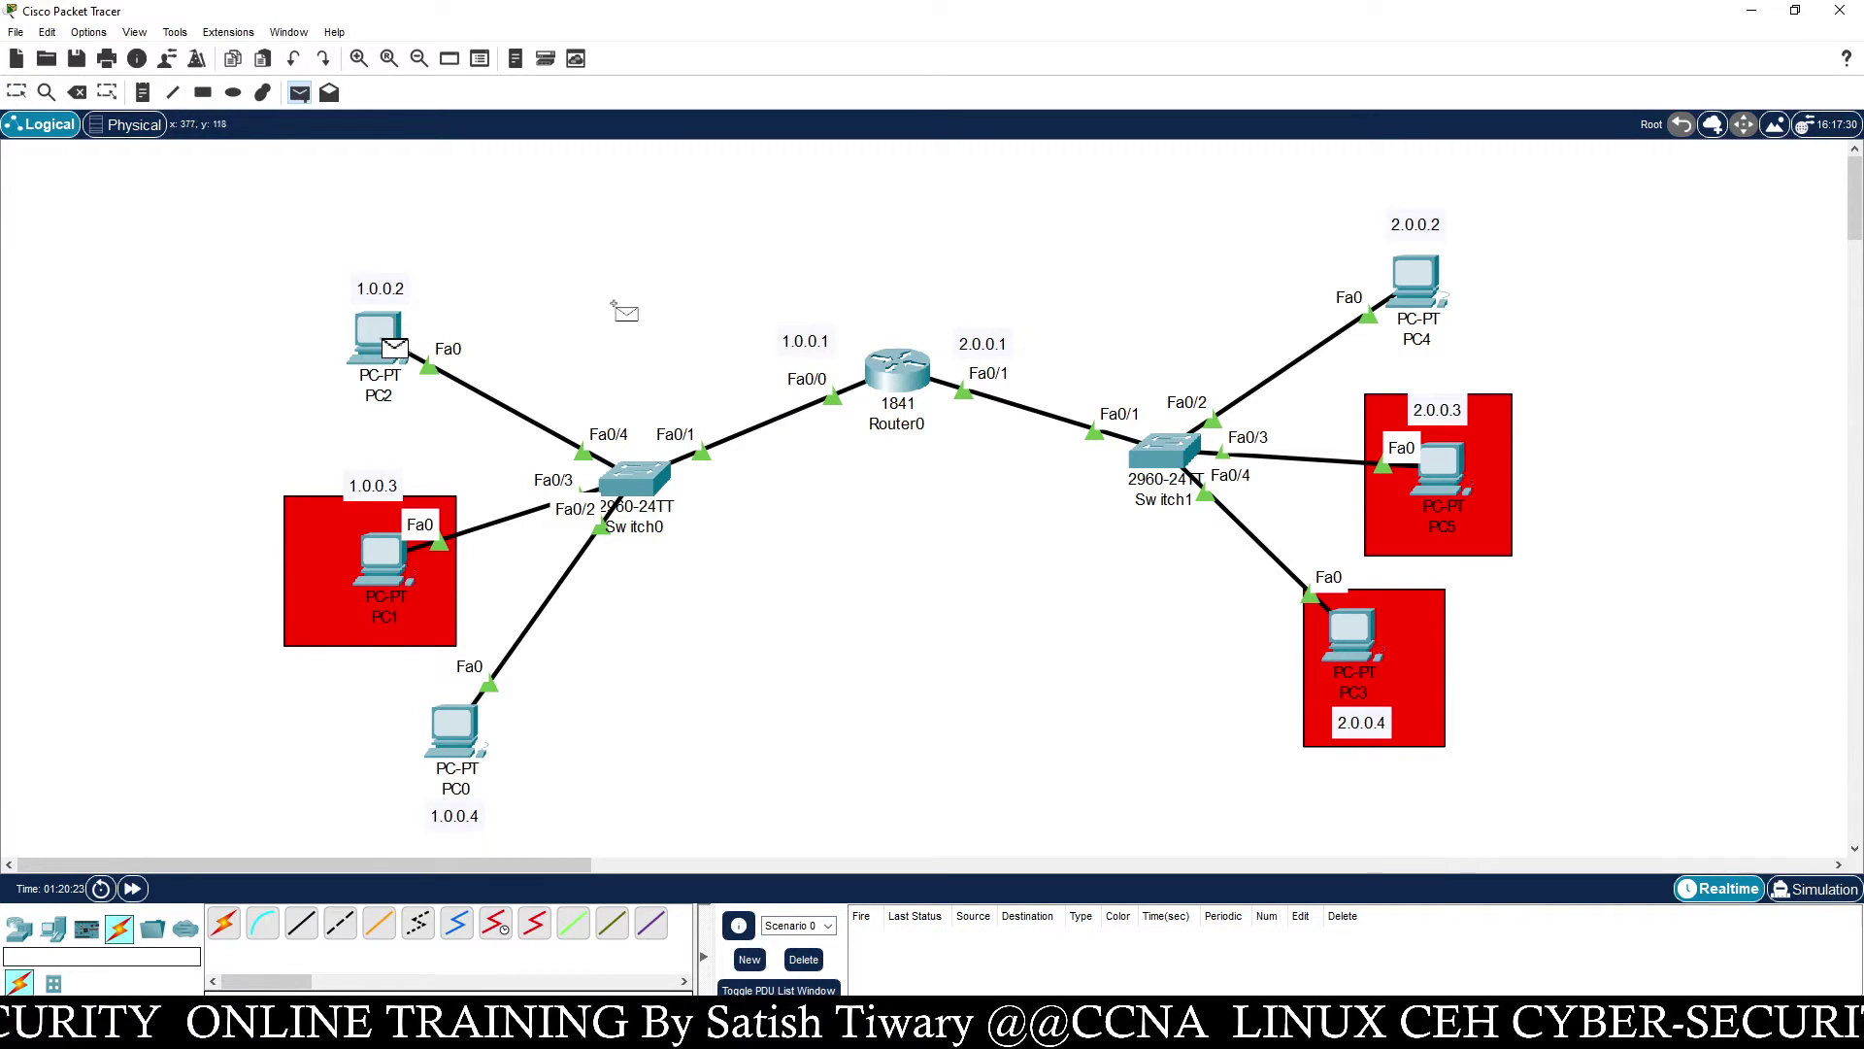
left_click(1428, 281)
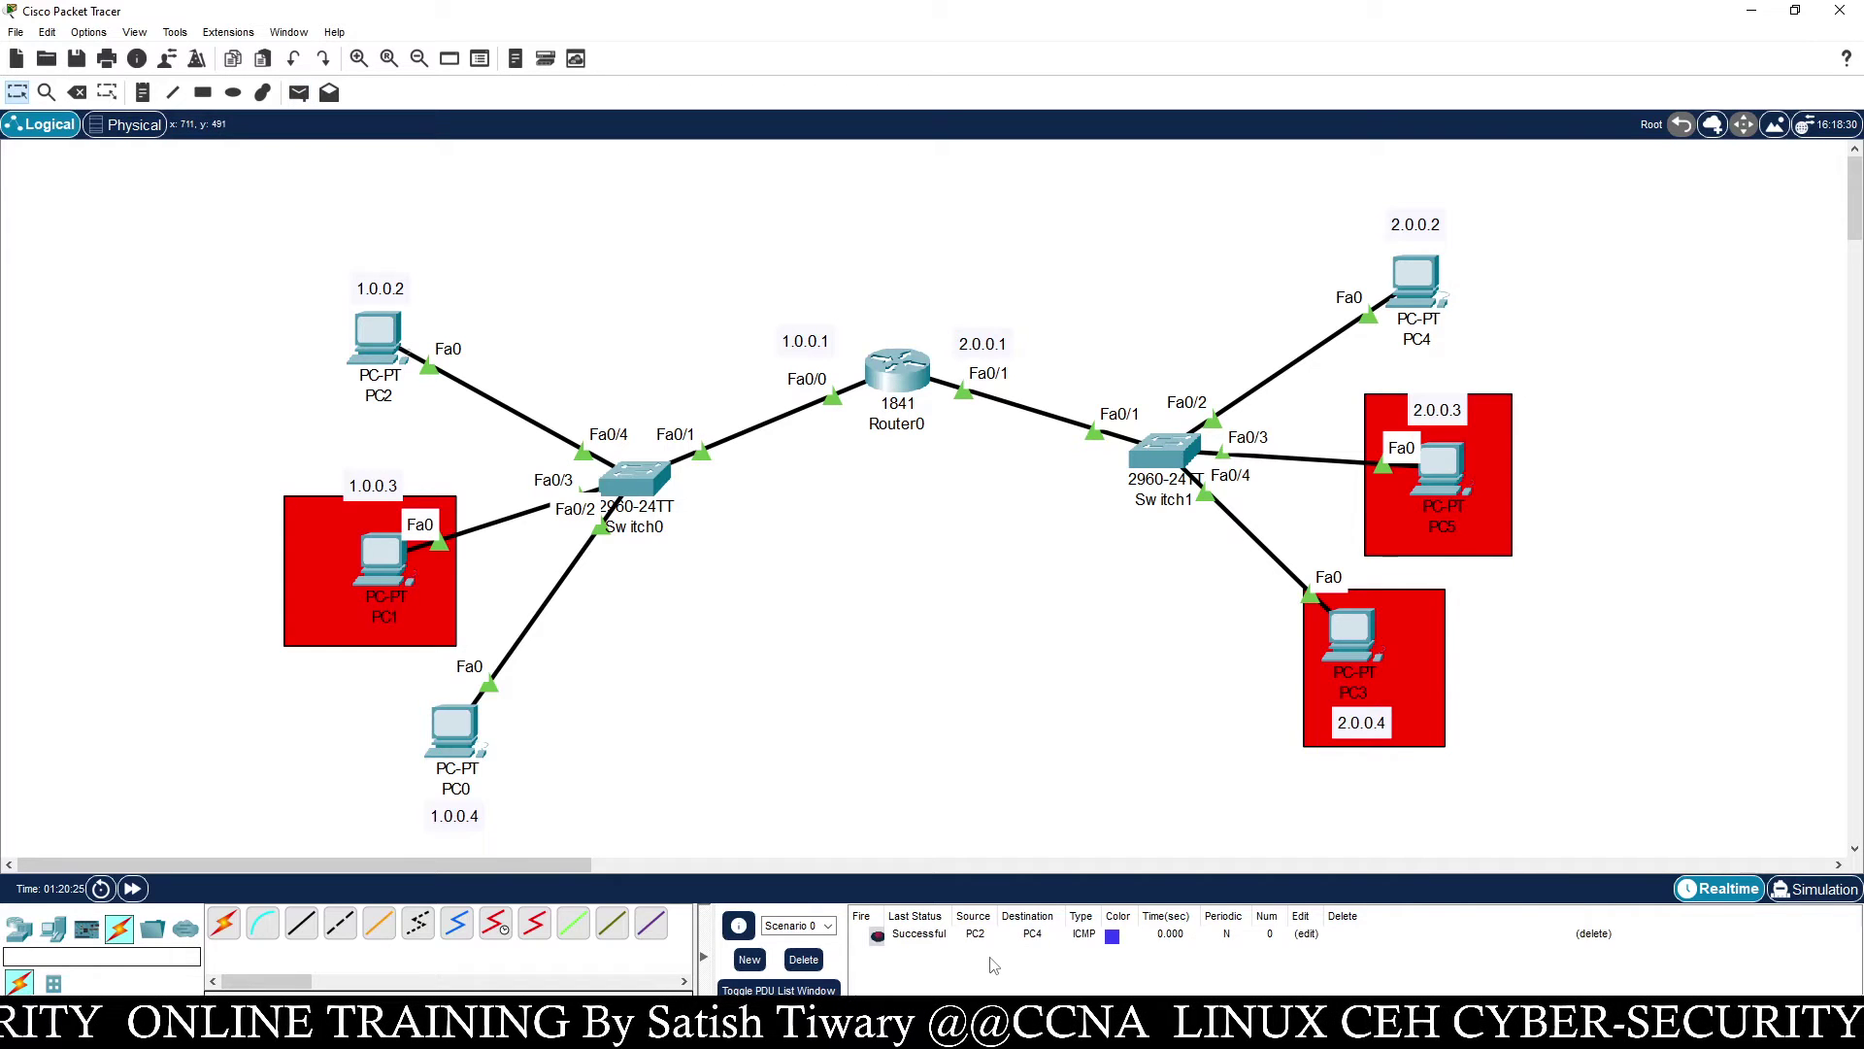
Try a simple PDU from PC2 to PC5 and clear the PDU list by deleting the scenario
left_click(299, 92)
left_click(376, 335)
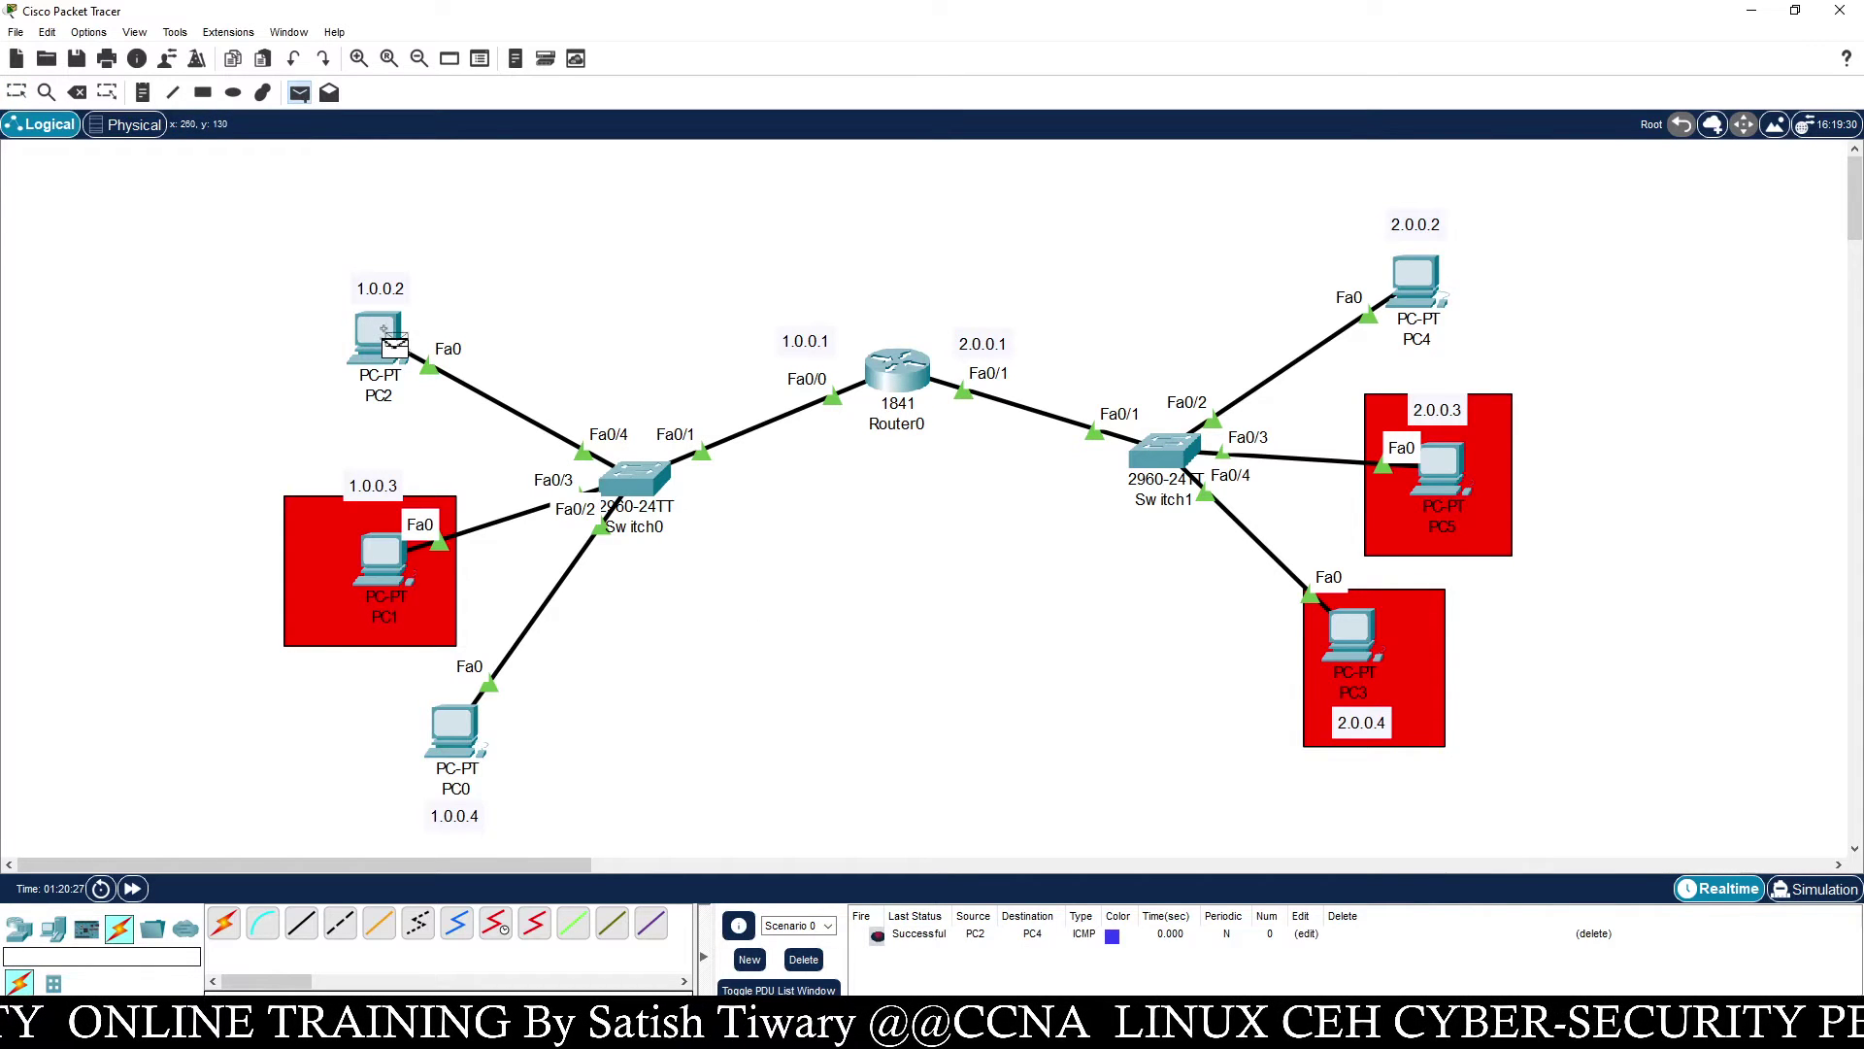
left_click(1441, 476)
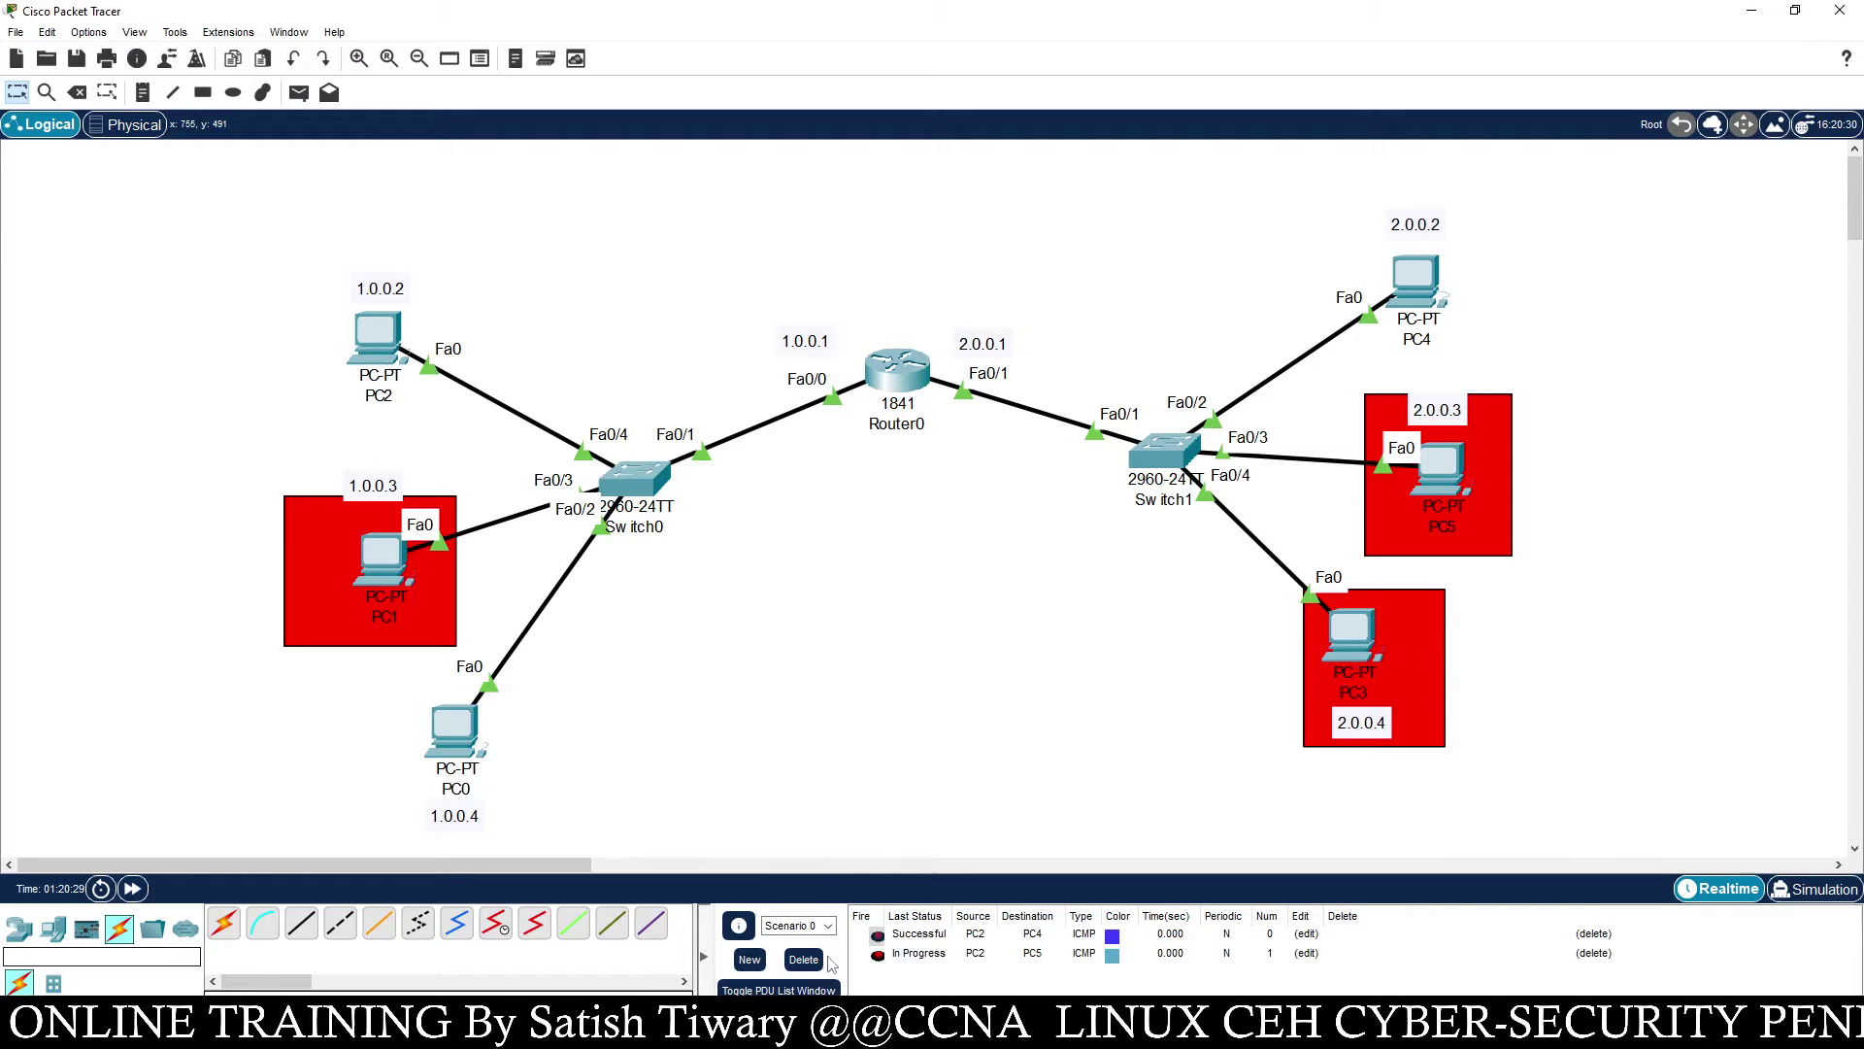
left_click(804, 959)
Send simple PDUs from PC2 to PC5 and from PC2 to PC3 to test connectivity across the router
left_click(299, 92)
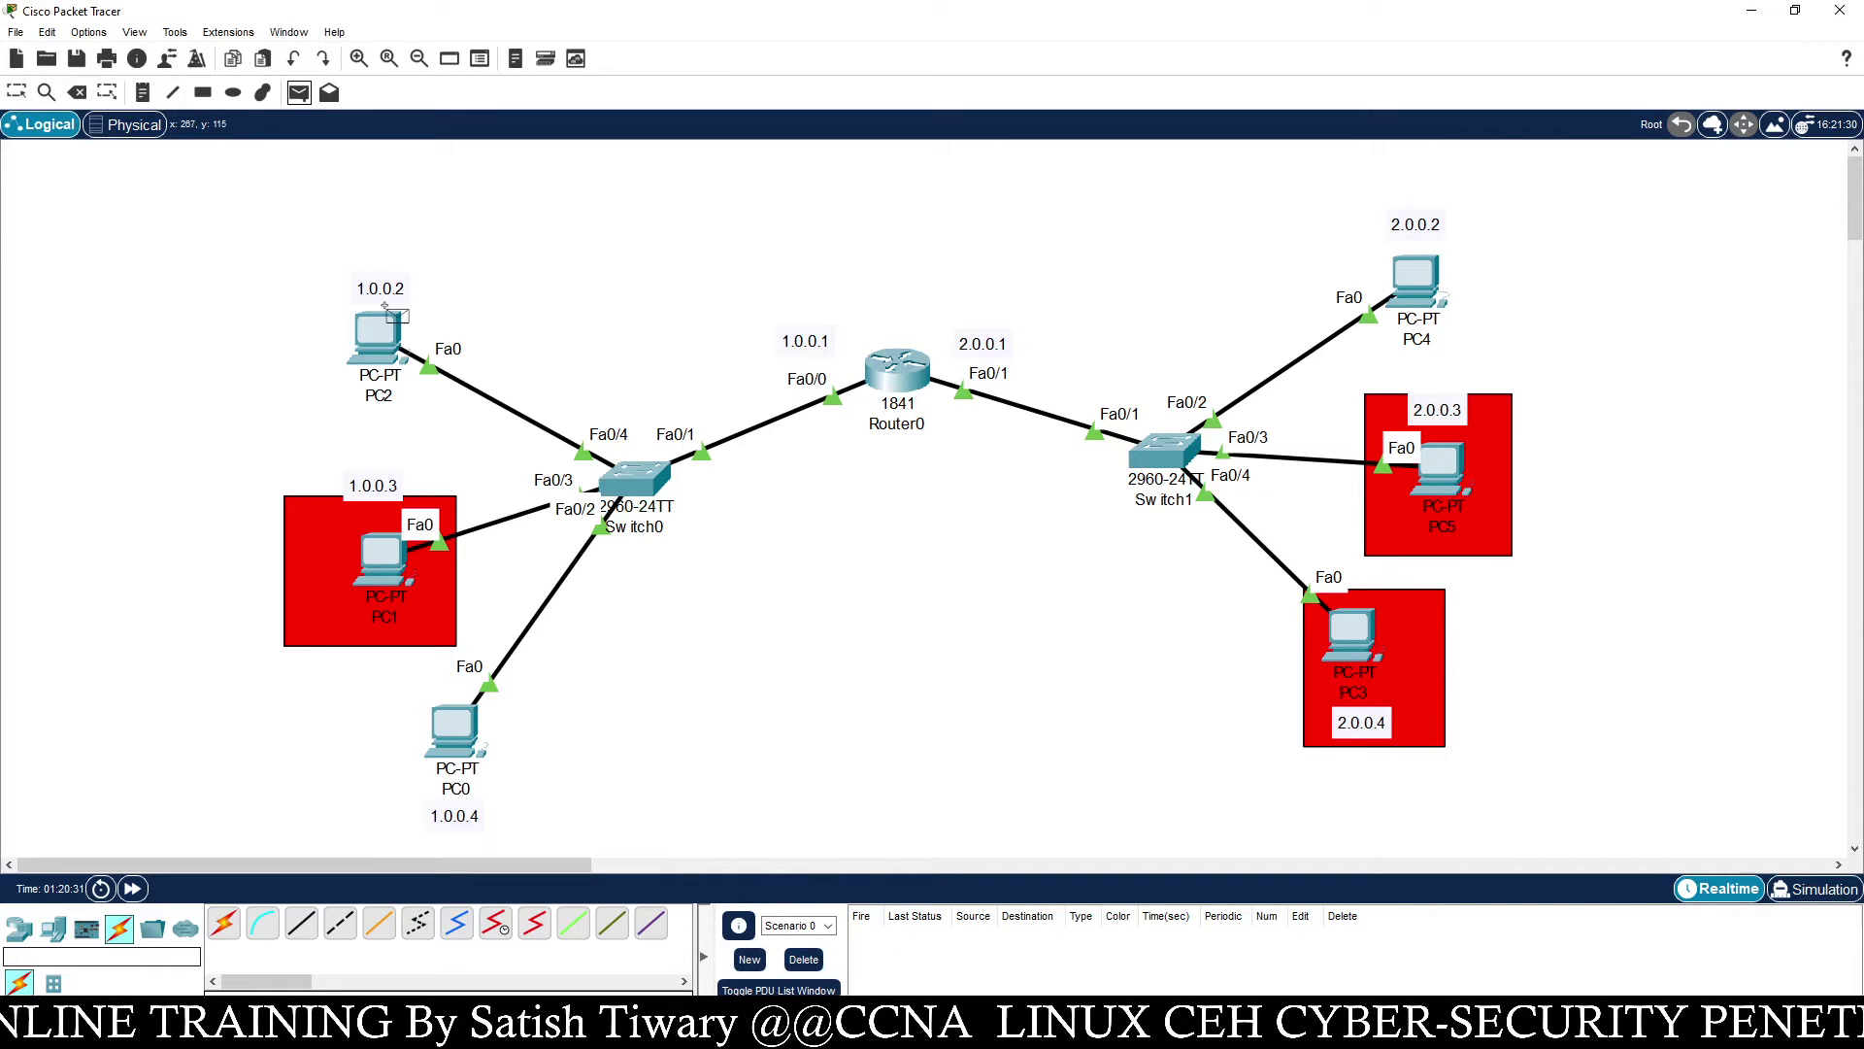
left_click(381, 335)
left_click(1442, 464)
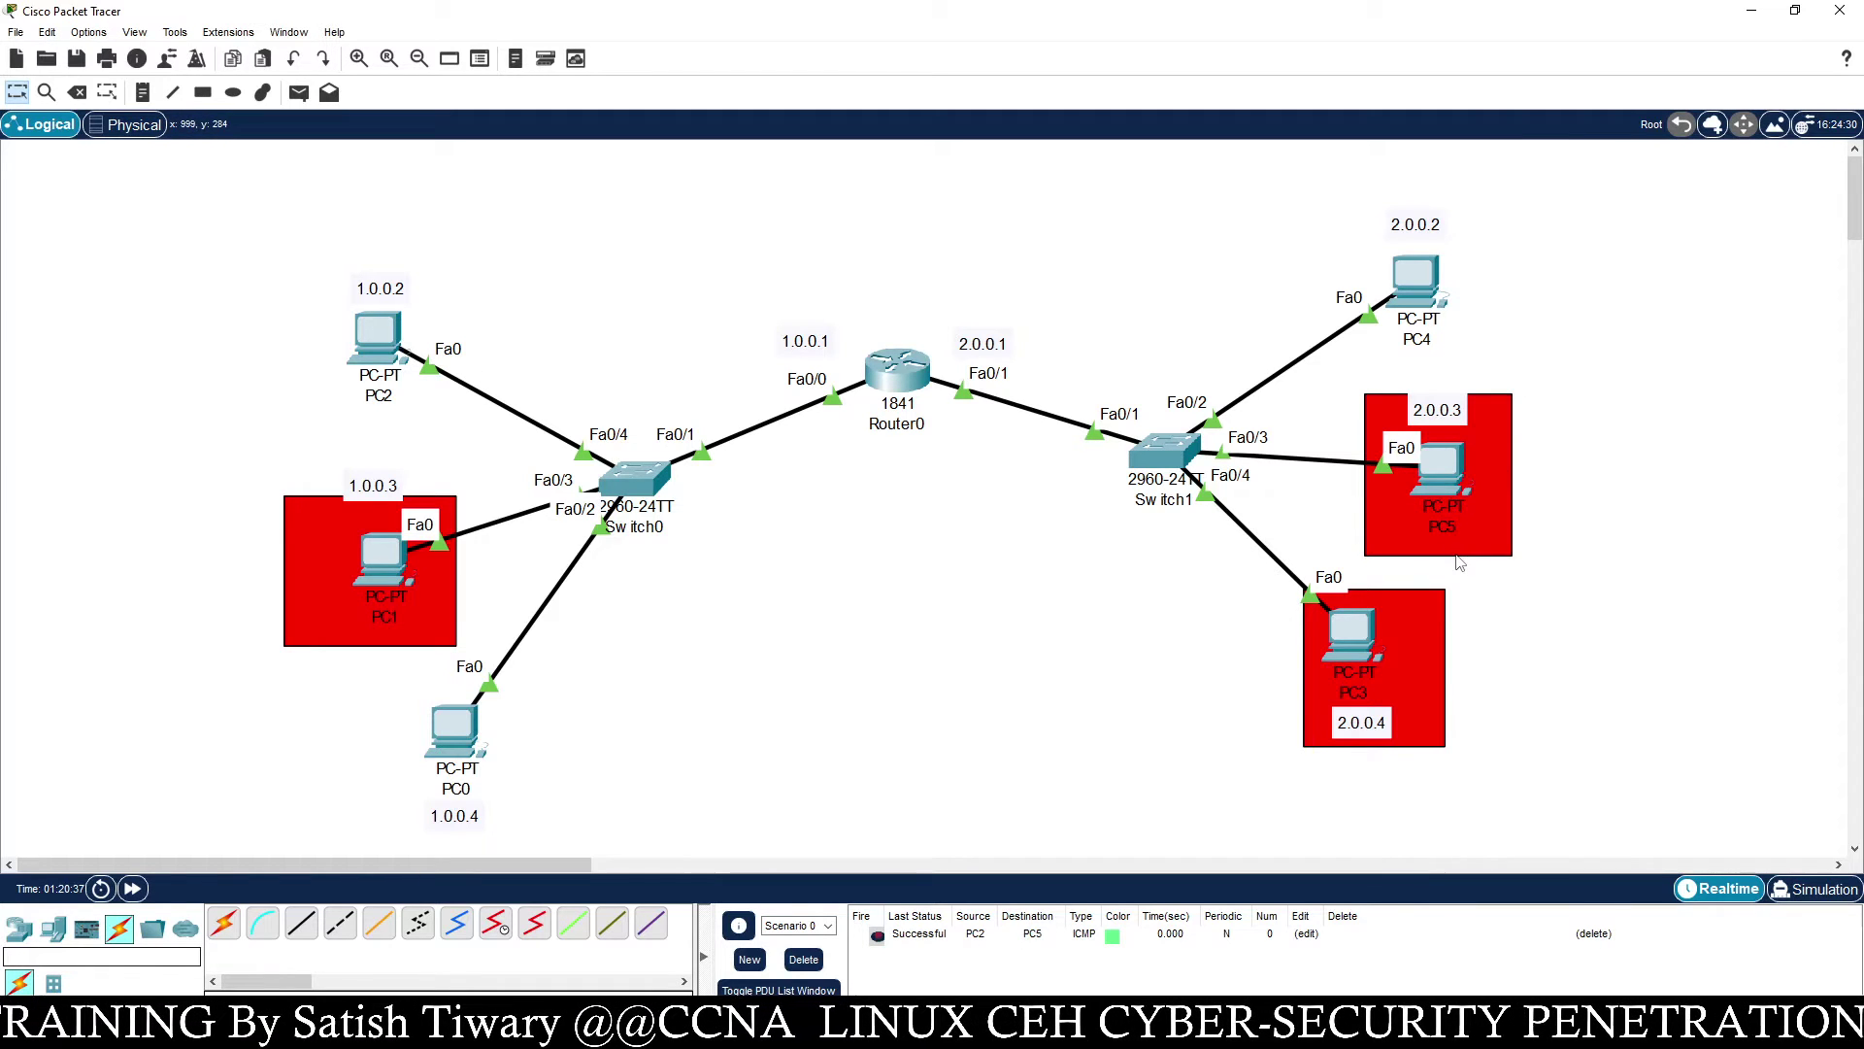
left_click(299, 92)
left_click(381, 335)
left_click(1337, 630)
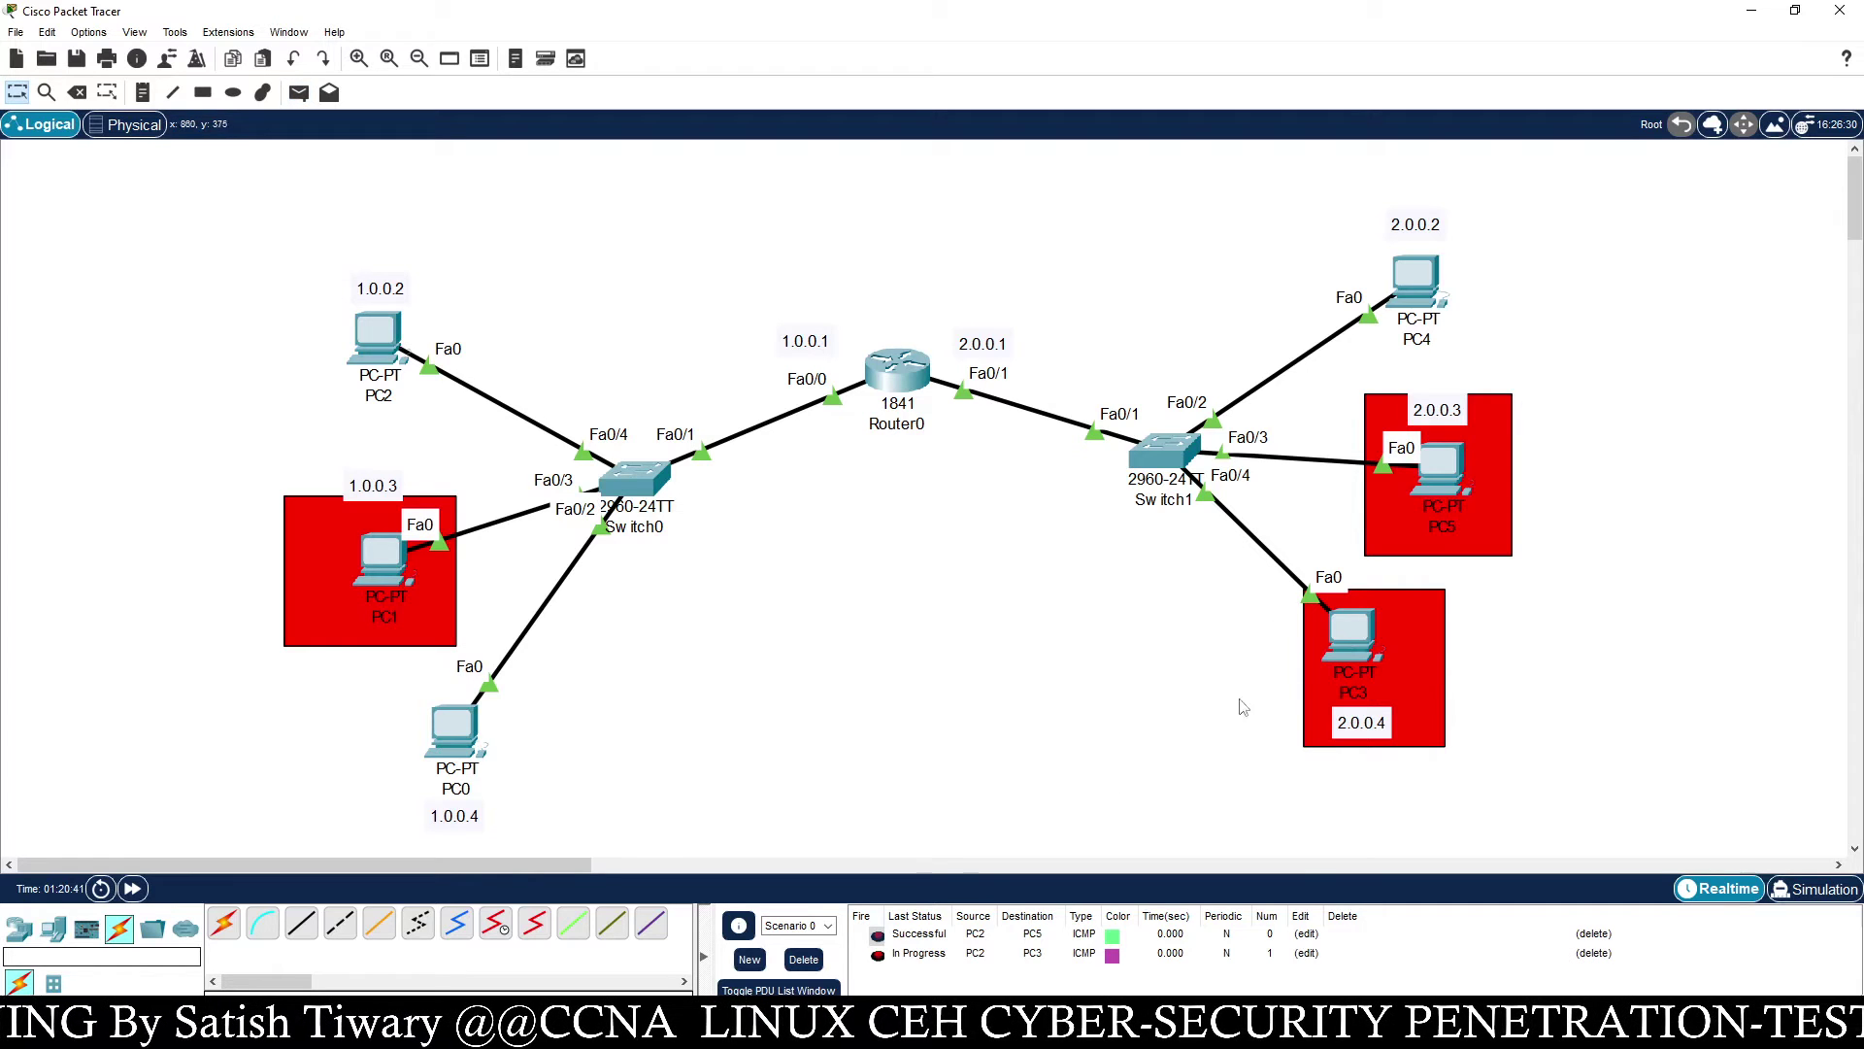
Clear the PDU list by deleting the scenario and send a simple PDU from PC2 to PC3
left_click(804, 959)
left_click(299, 93)
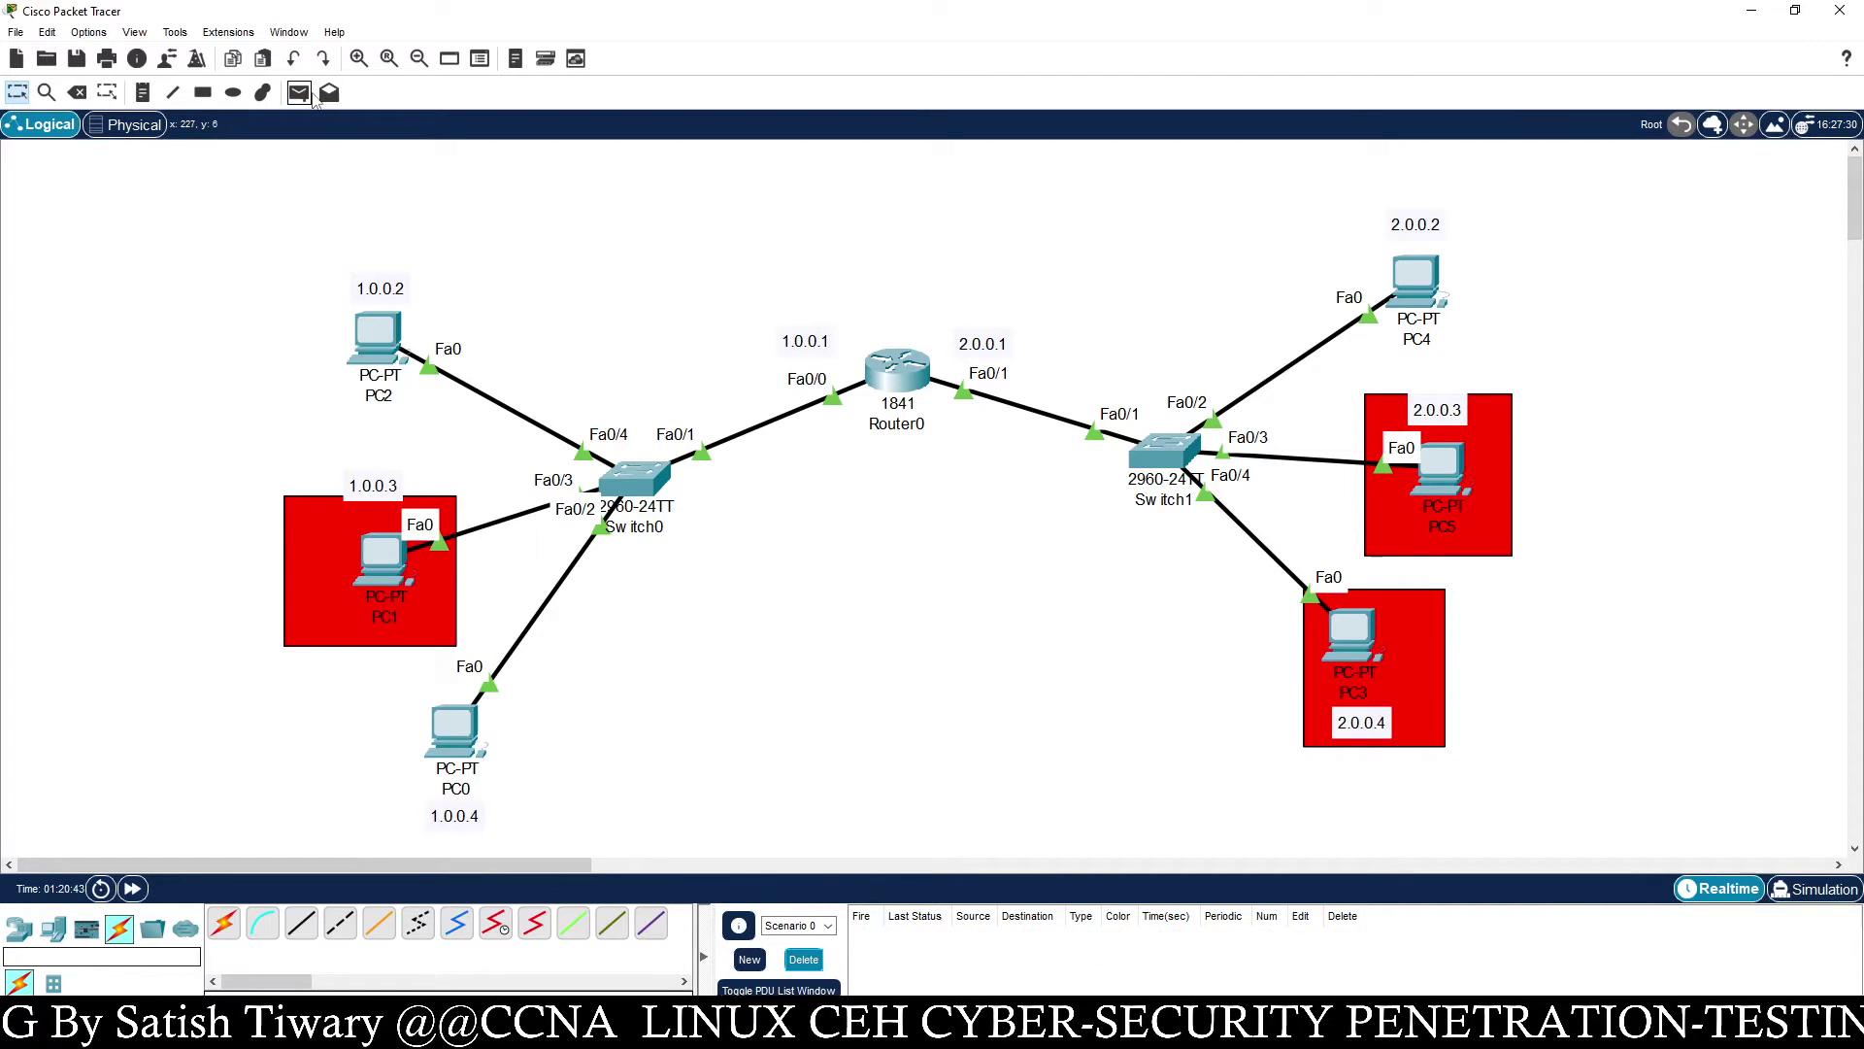
left_click(378, 335)
left_click(1350, 629)
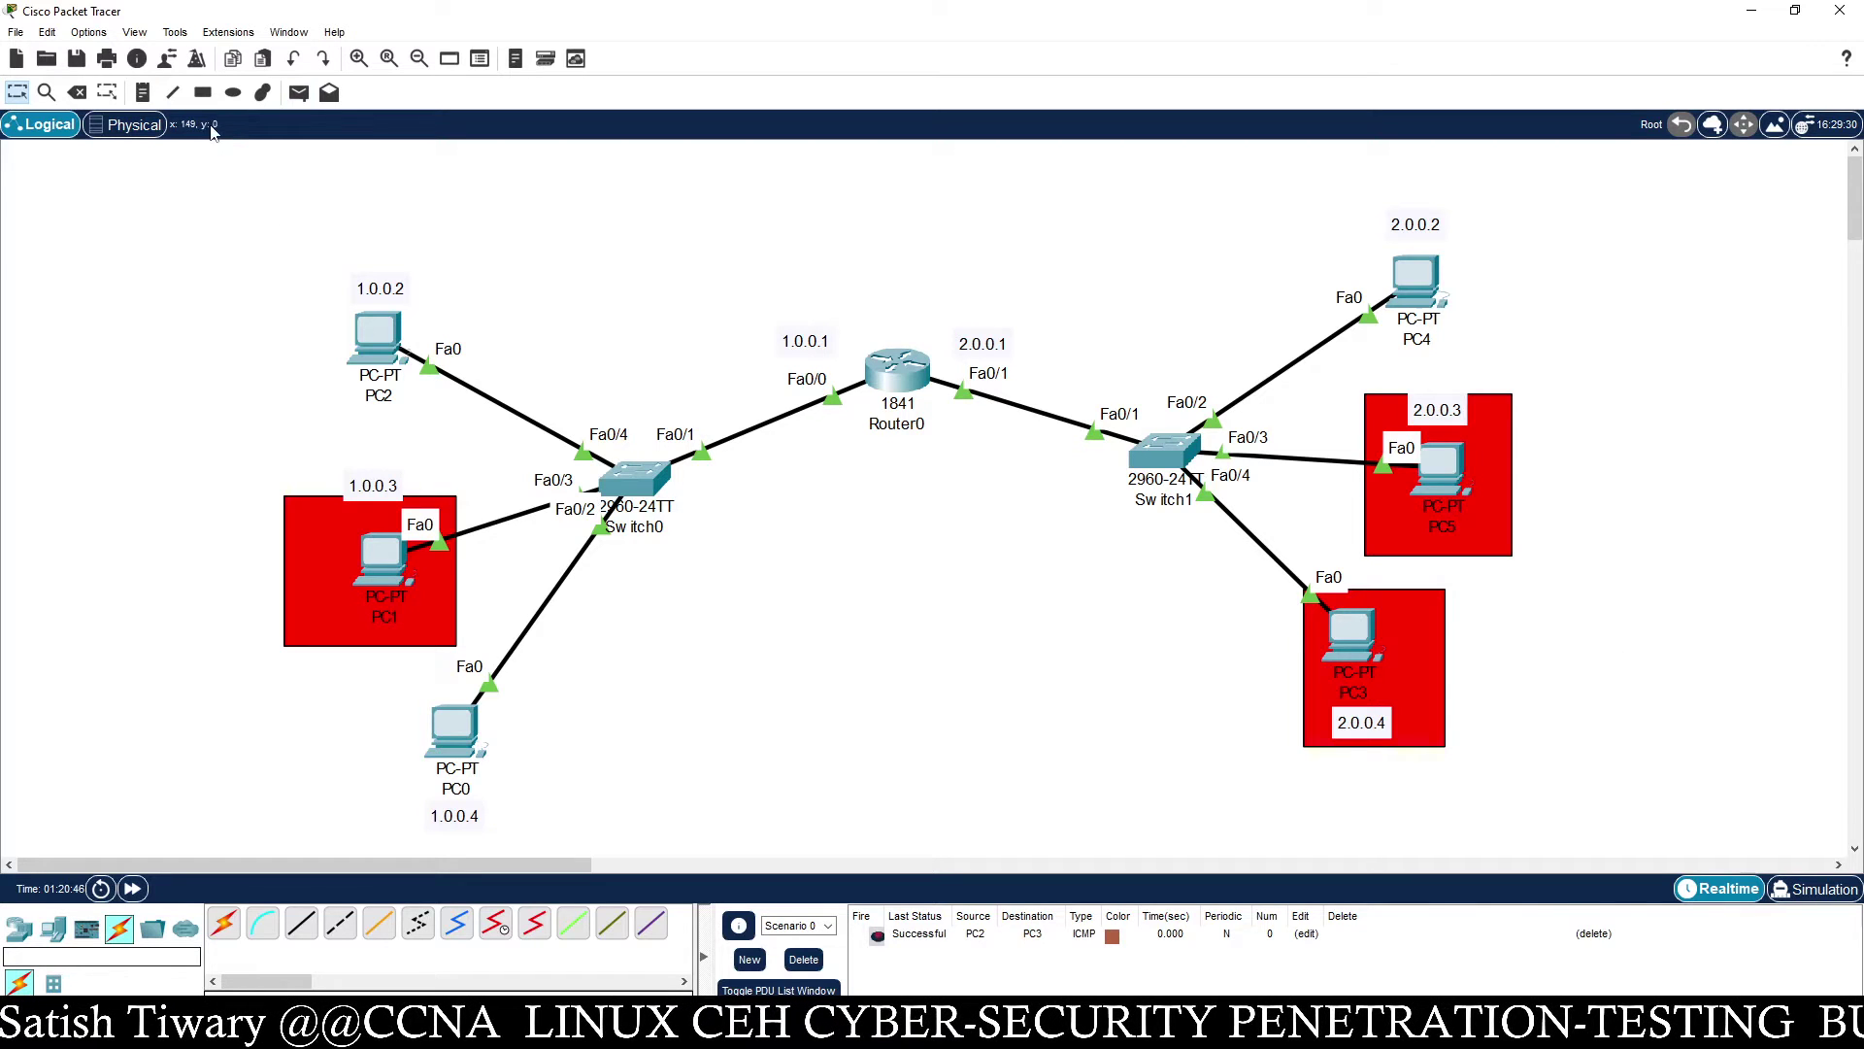
Test connectivity from PC2 with simple PDUs to PC5 and PC4
left_click(299, 92)
left_click(380, 332)
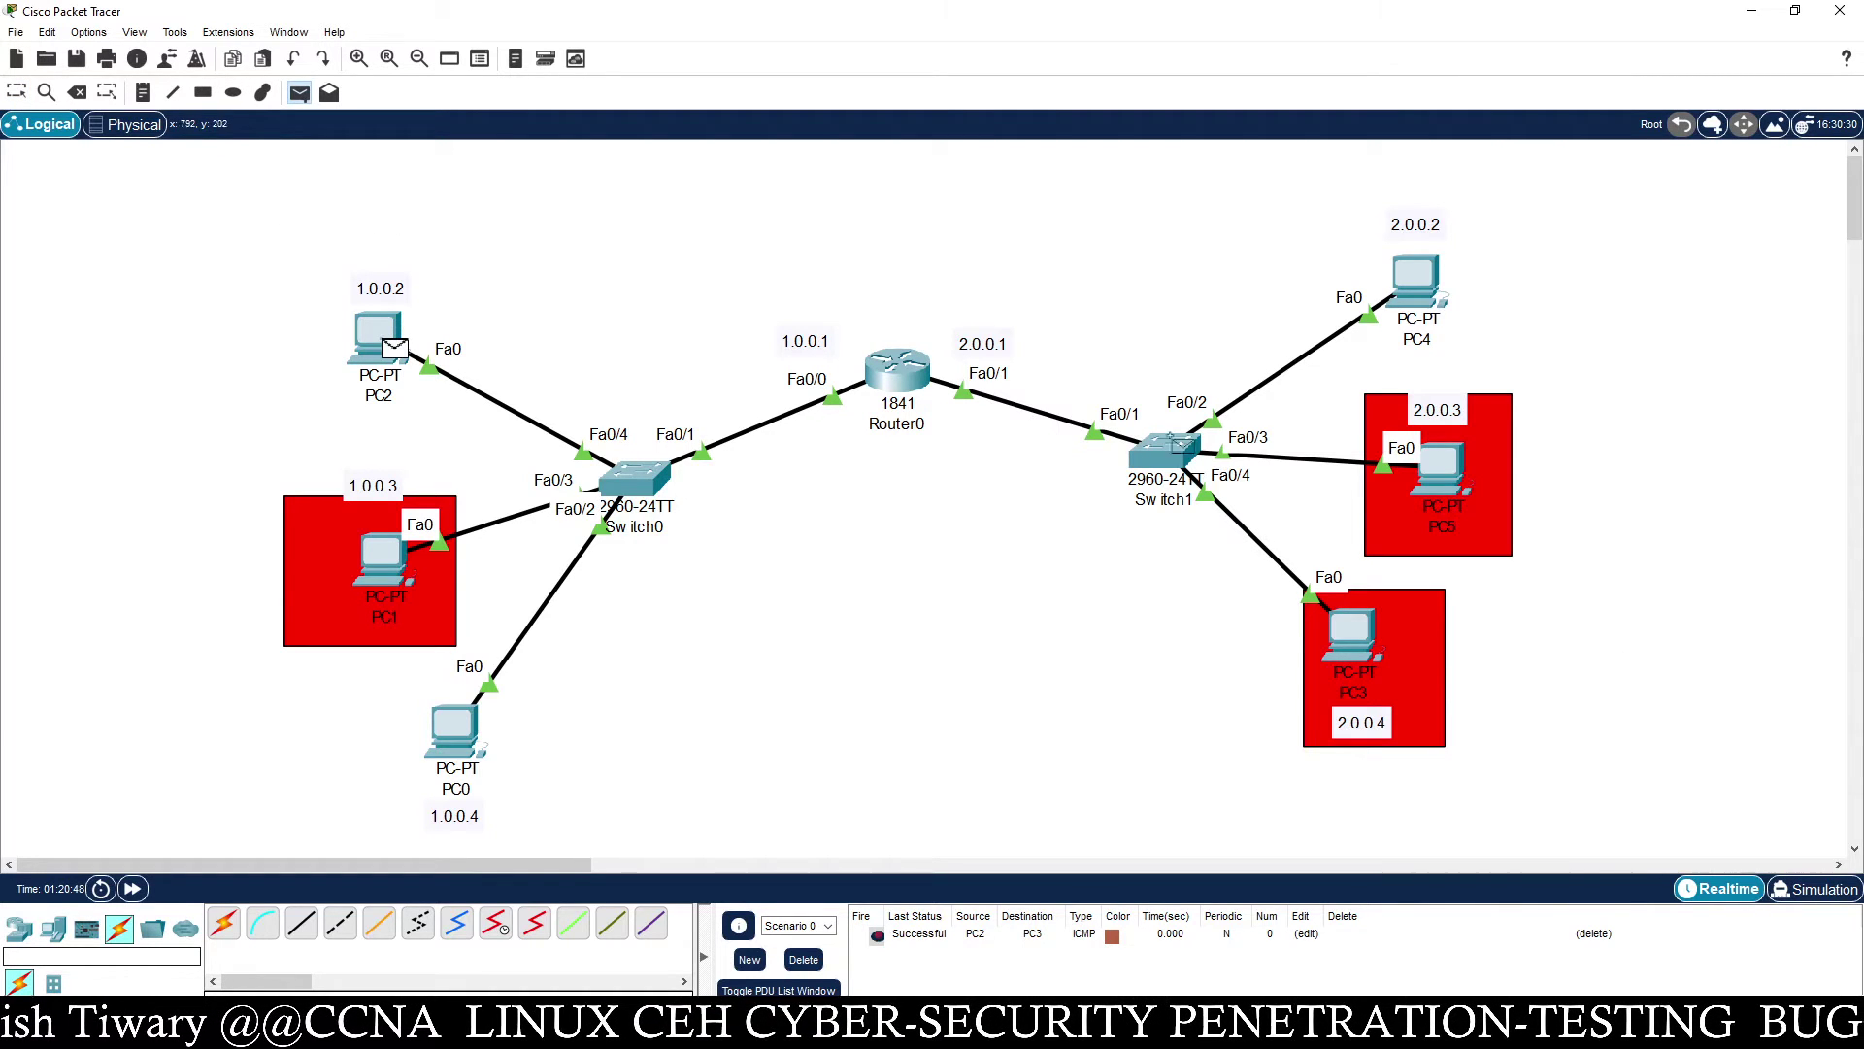
left_click(1454, 483)
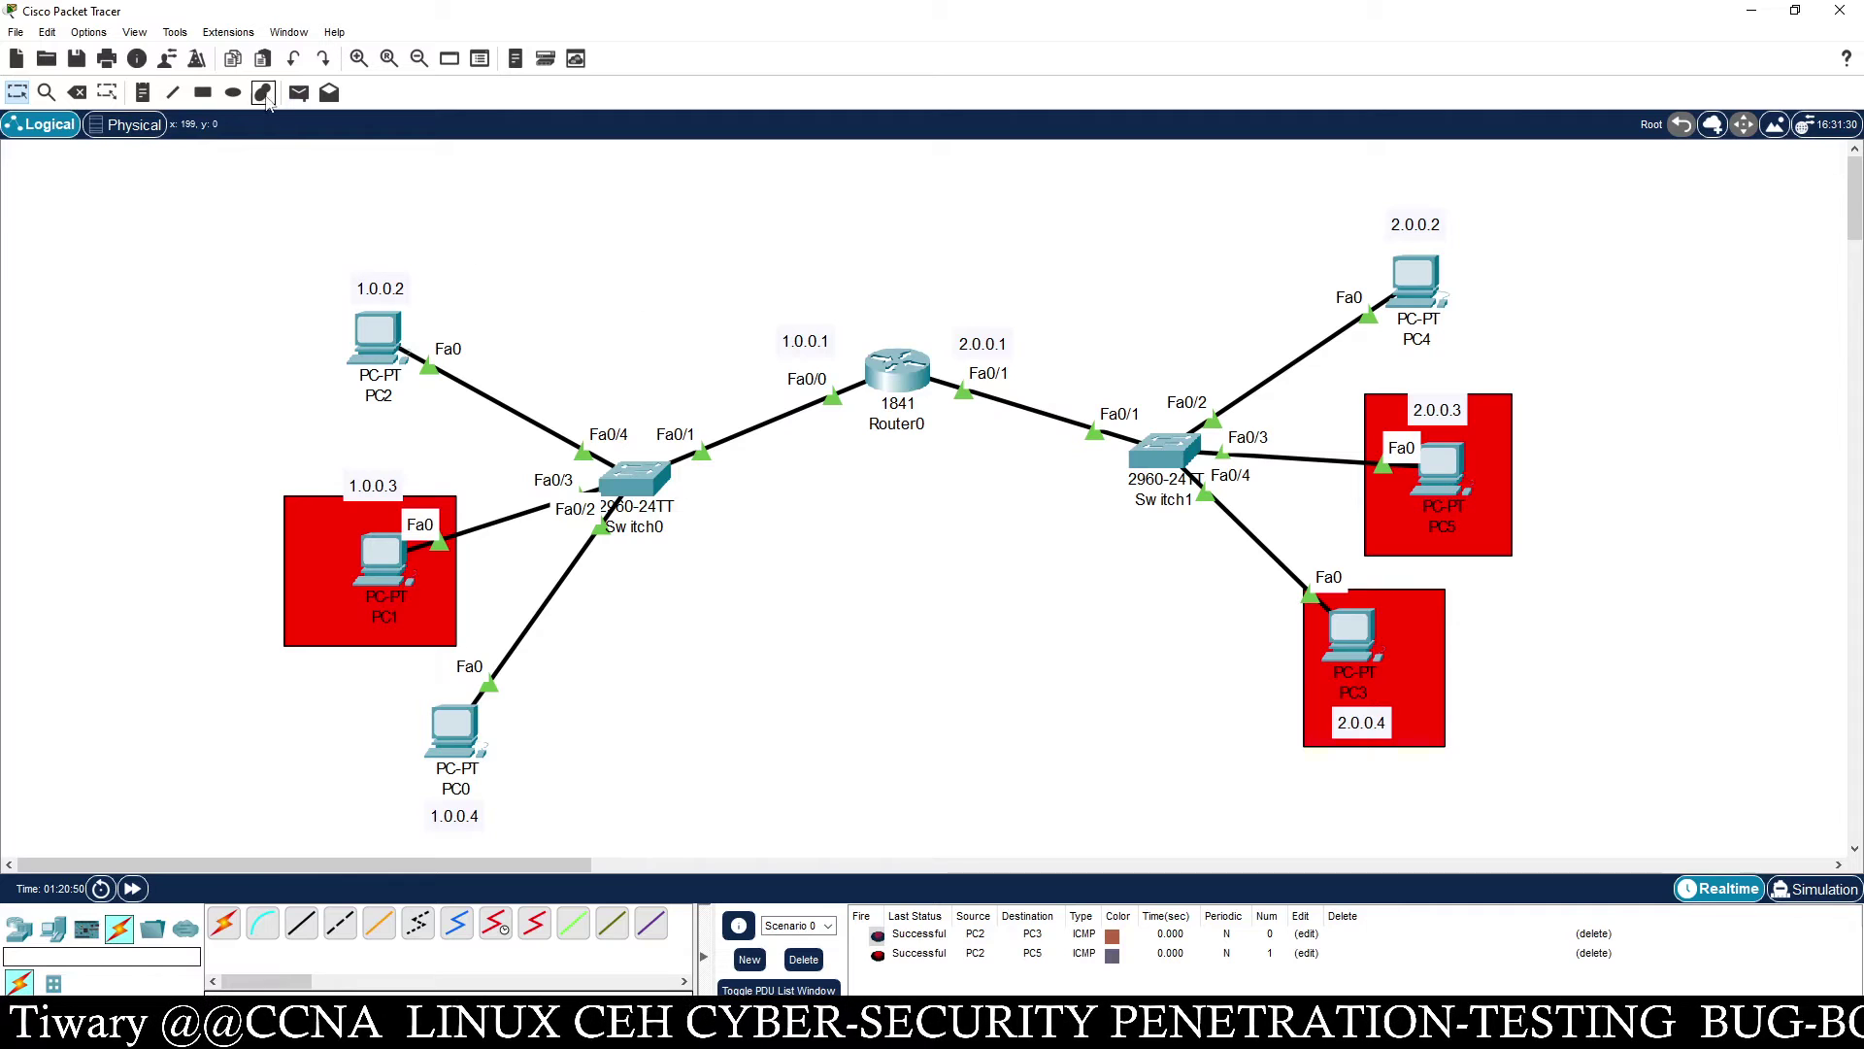
left_click(300, 92)
left_click(381, 332)
left_click(1415, 291)
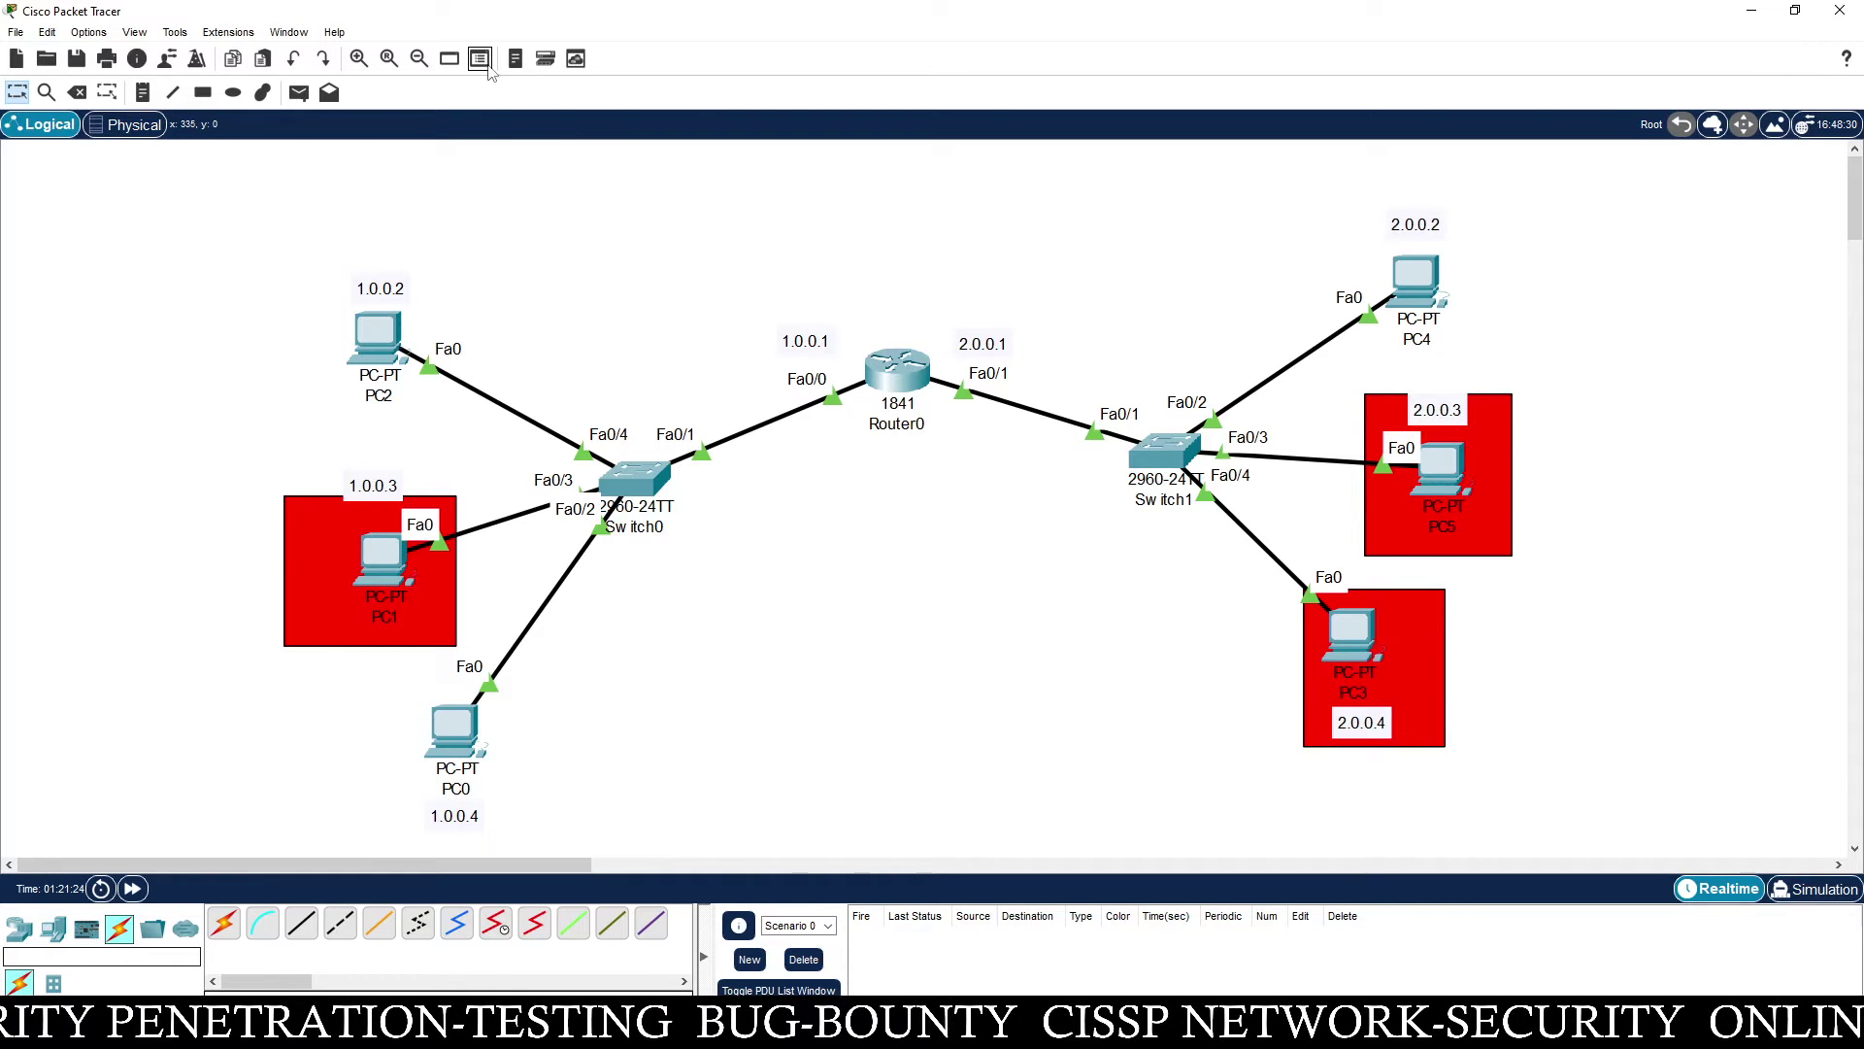
Draw bright green filled circles around PC2, PC0 and PC4, and shift PC4's circle slightly up and left
left_click(234, 92)
left_click(904, 145)
left_click(908, 167)
left_click(1026, 154)
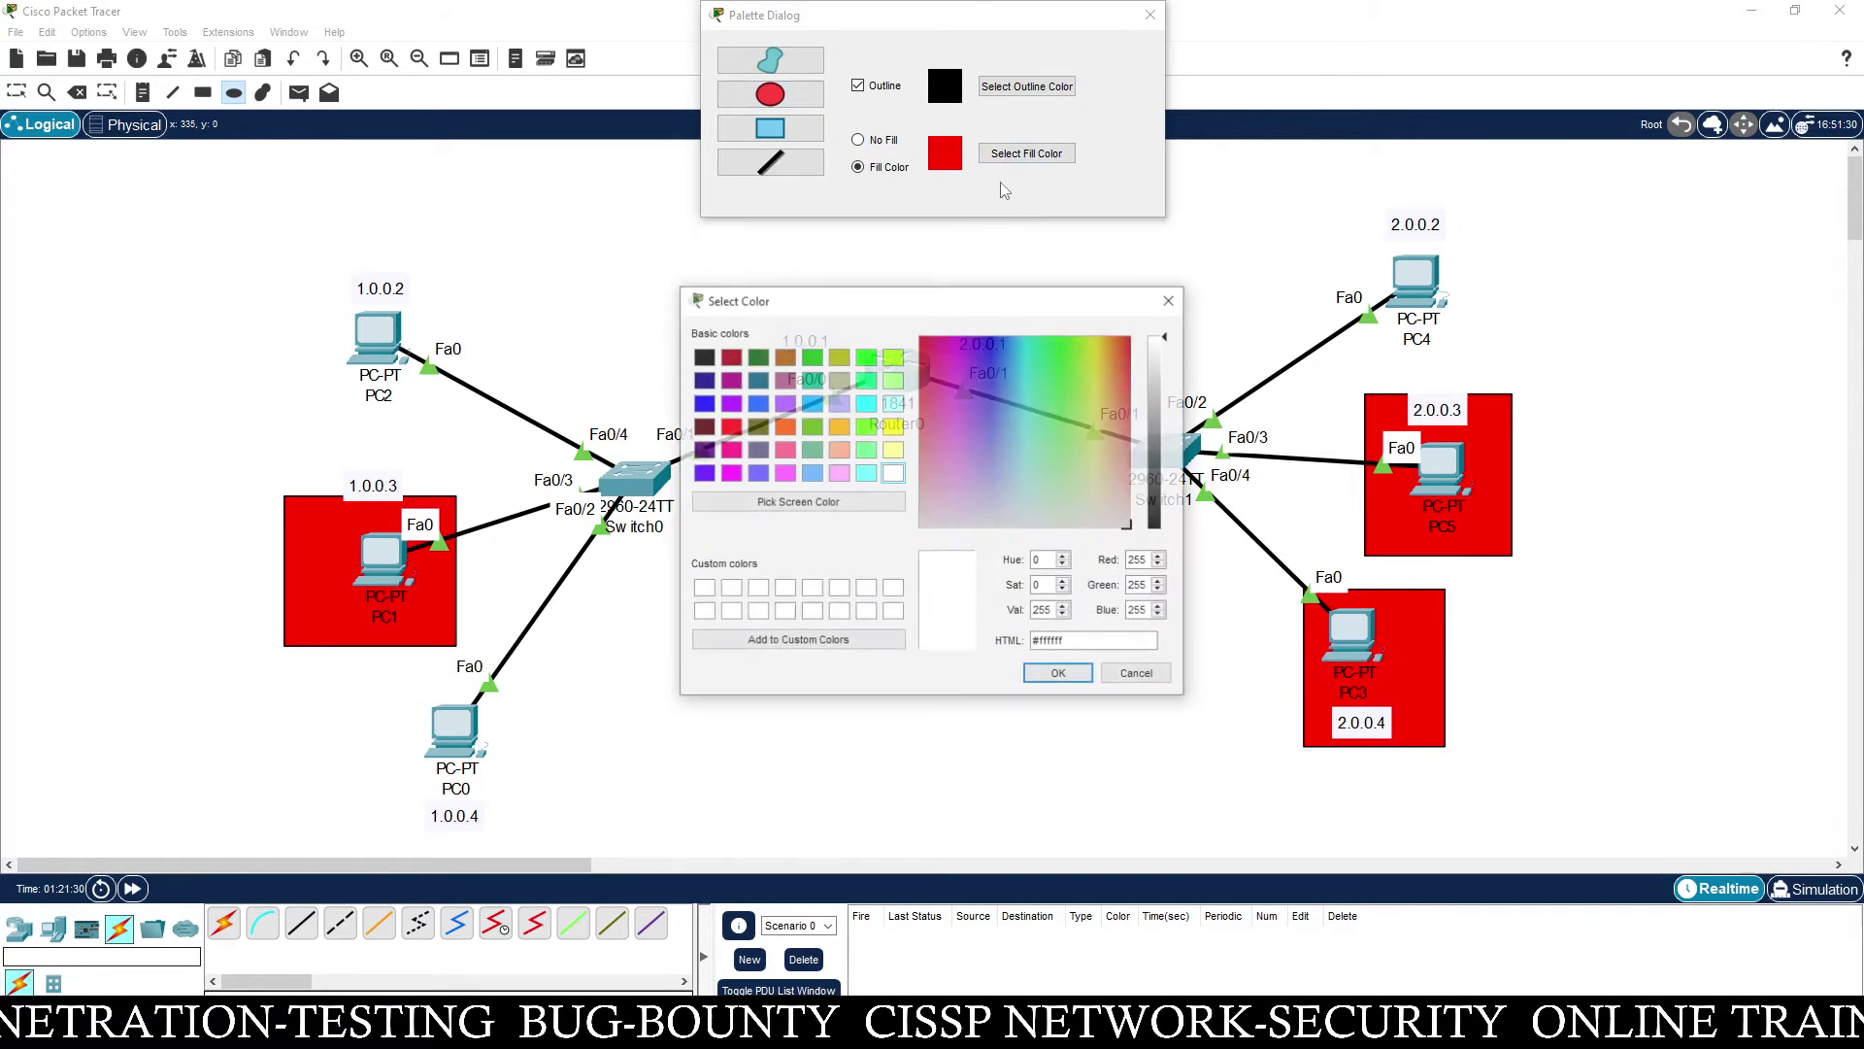
left_click(866, 426)
left_click(1060, 675)
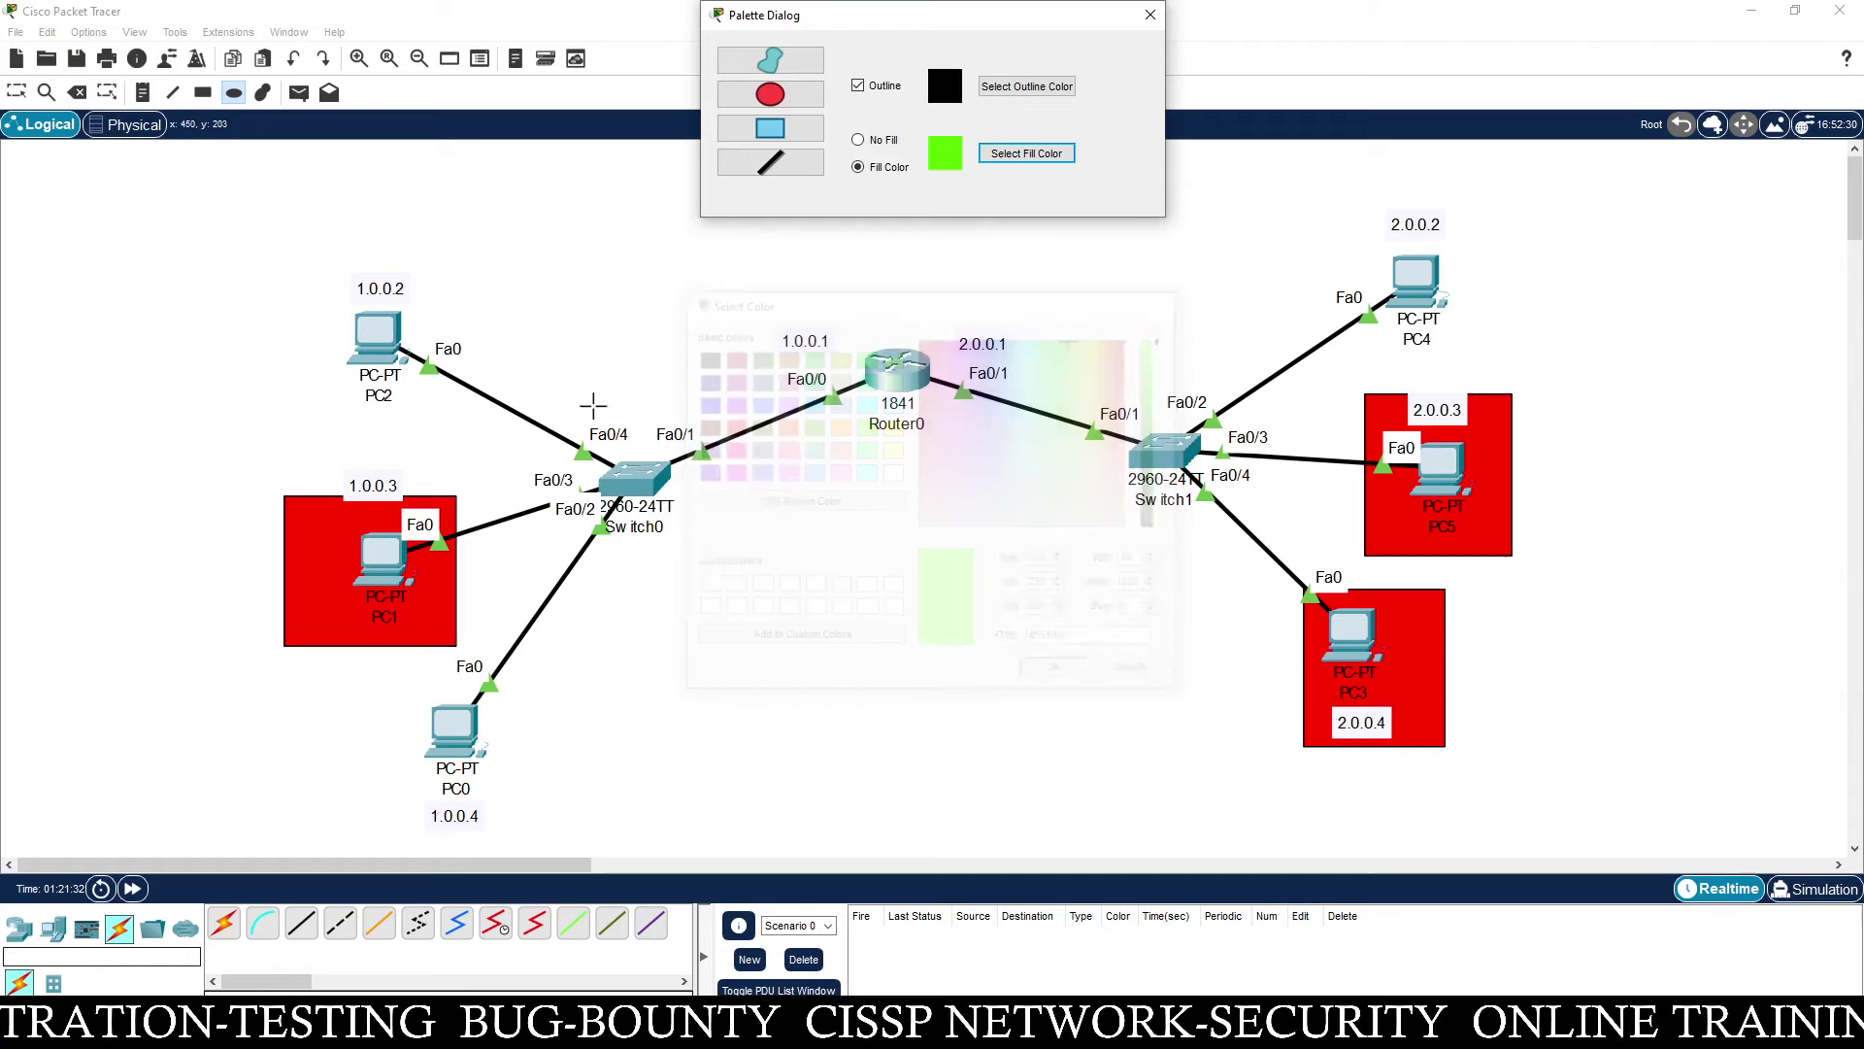
left_click_drag(289, 245, 480, 432)
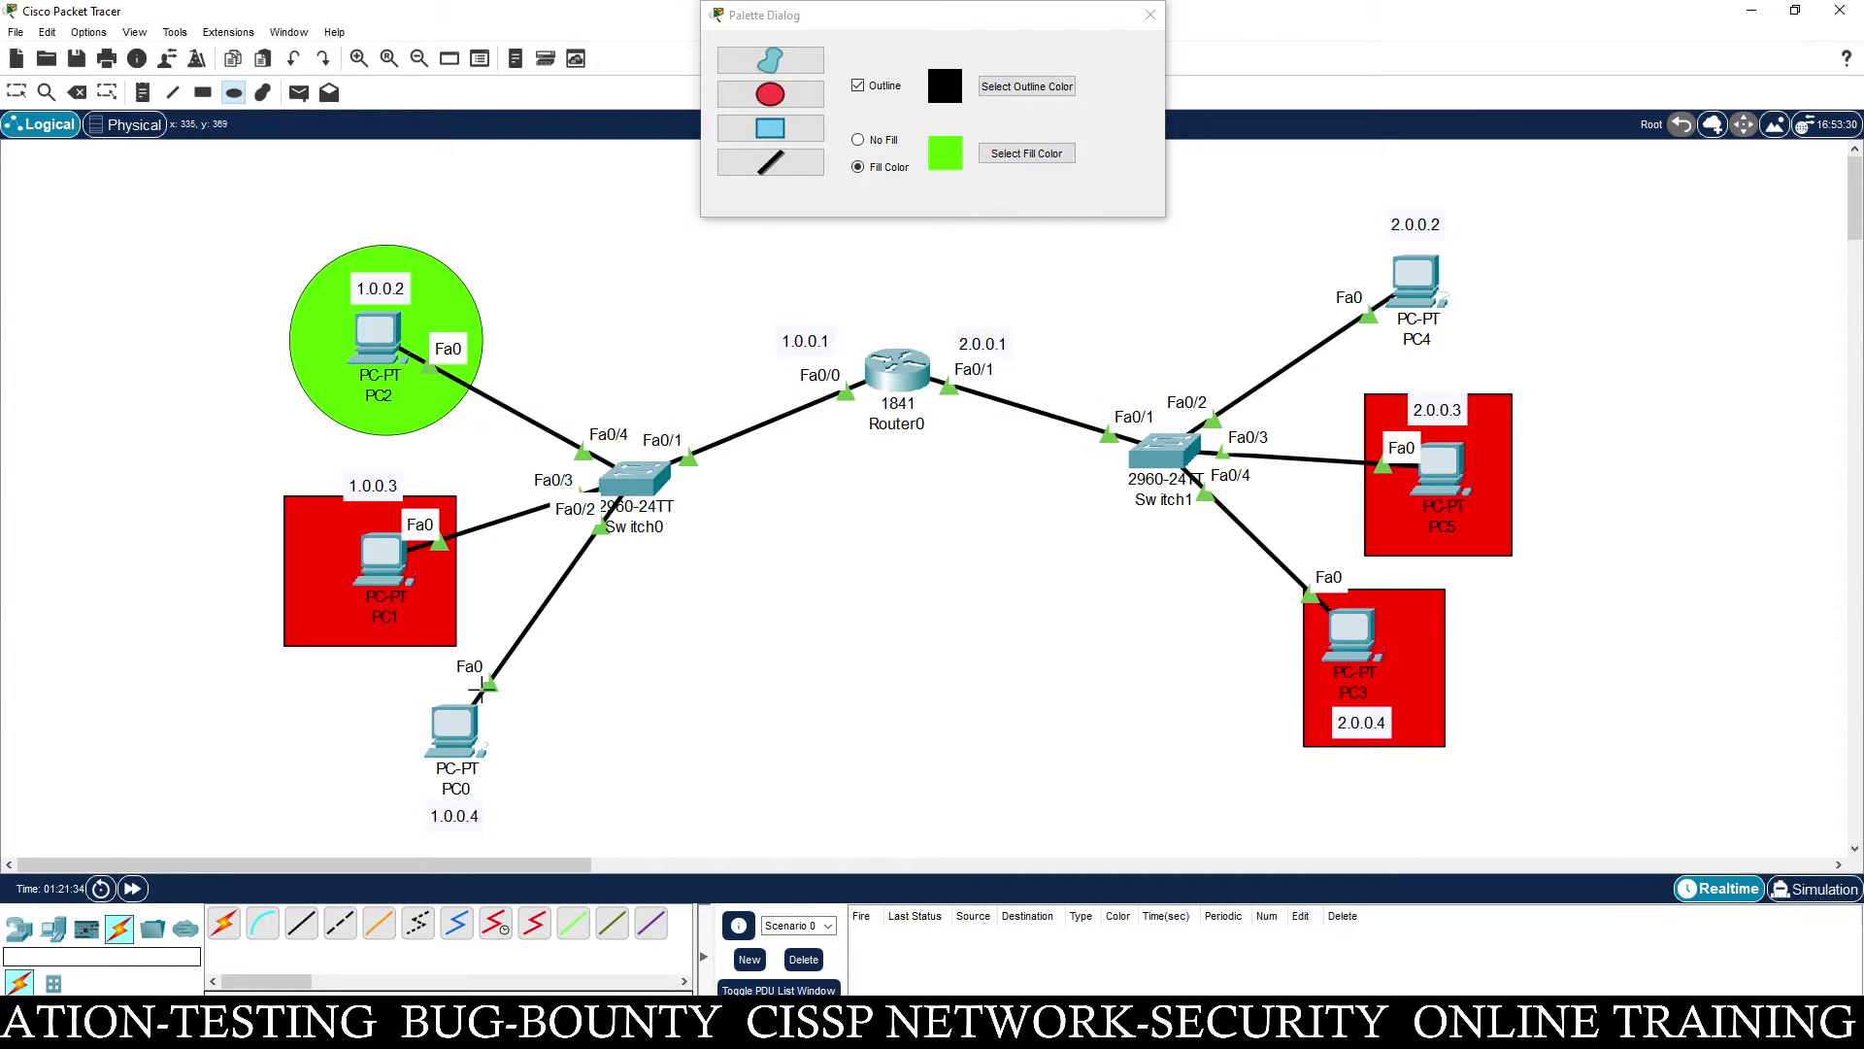
left_click_drag(394, 683, 566, 867)
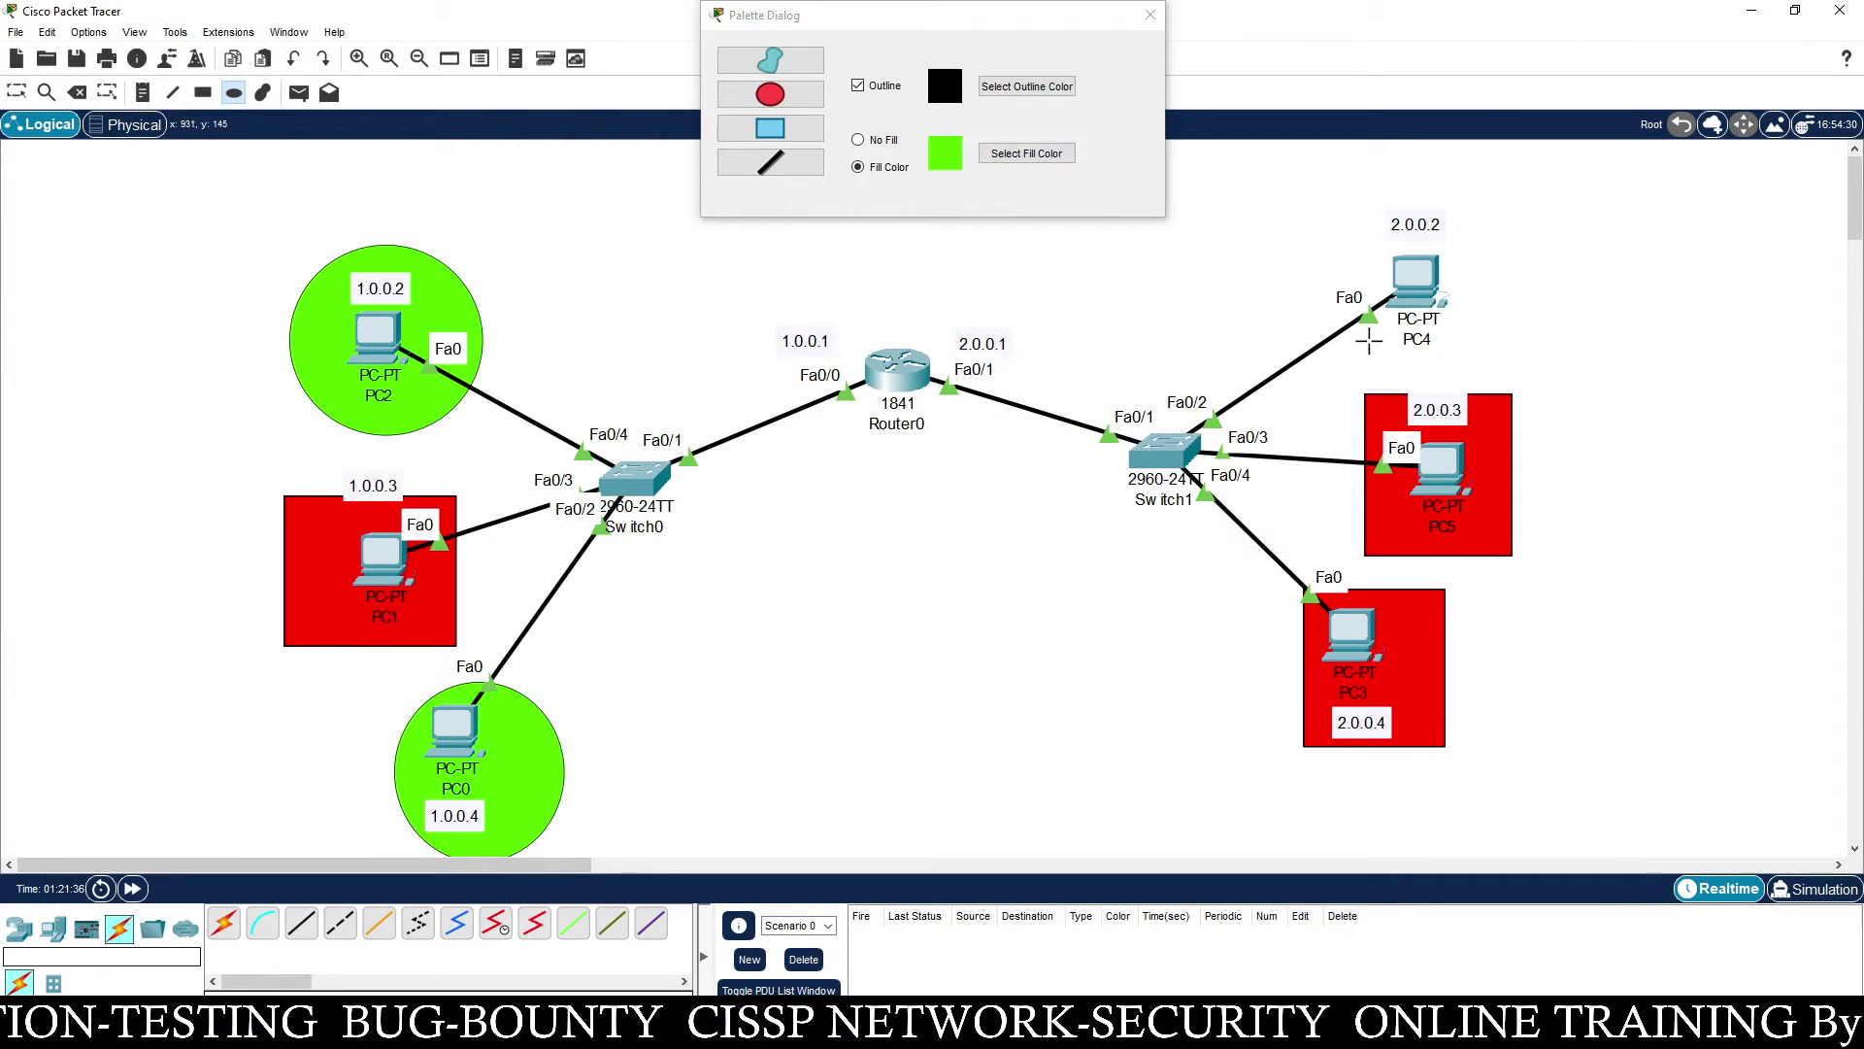
left_click_drag(1359, 195, 1527, 374)
left_click(1151, 15)
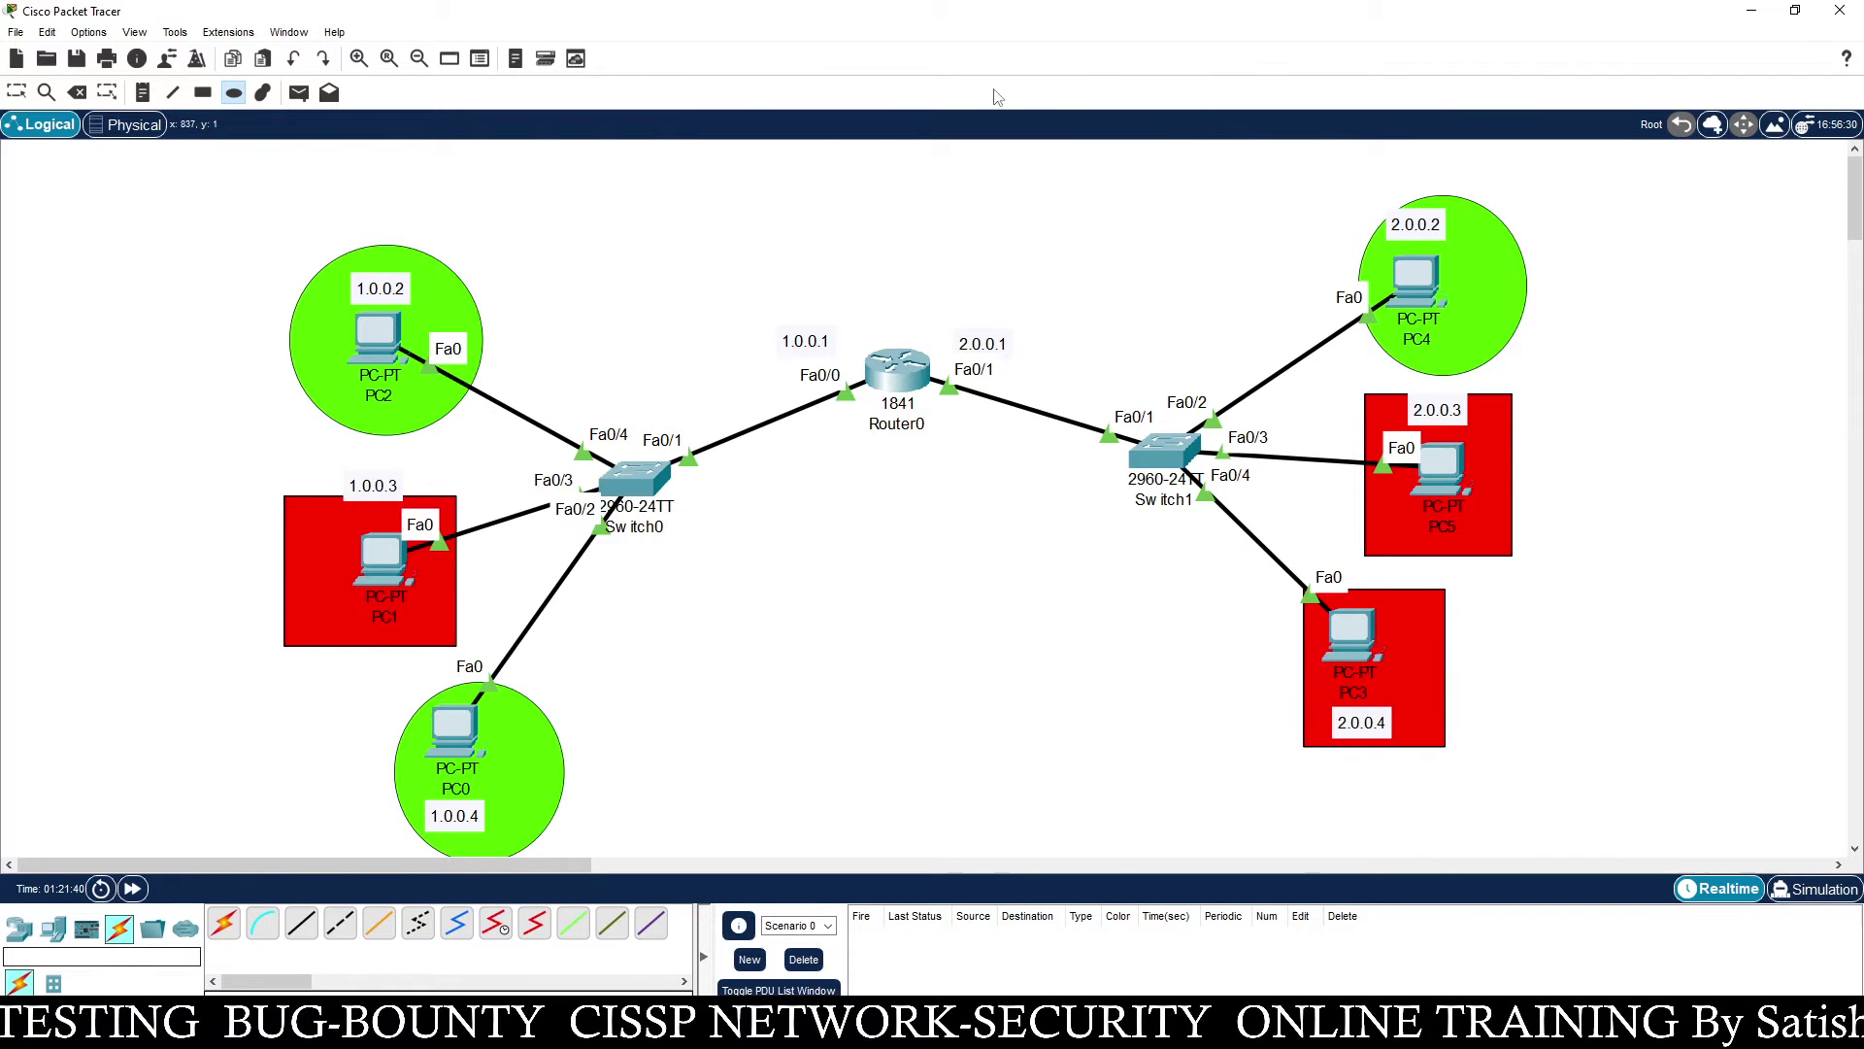
left_click_drag(1413, 294, 1402, 286)
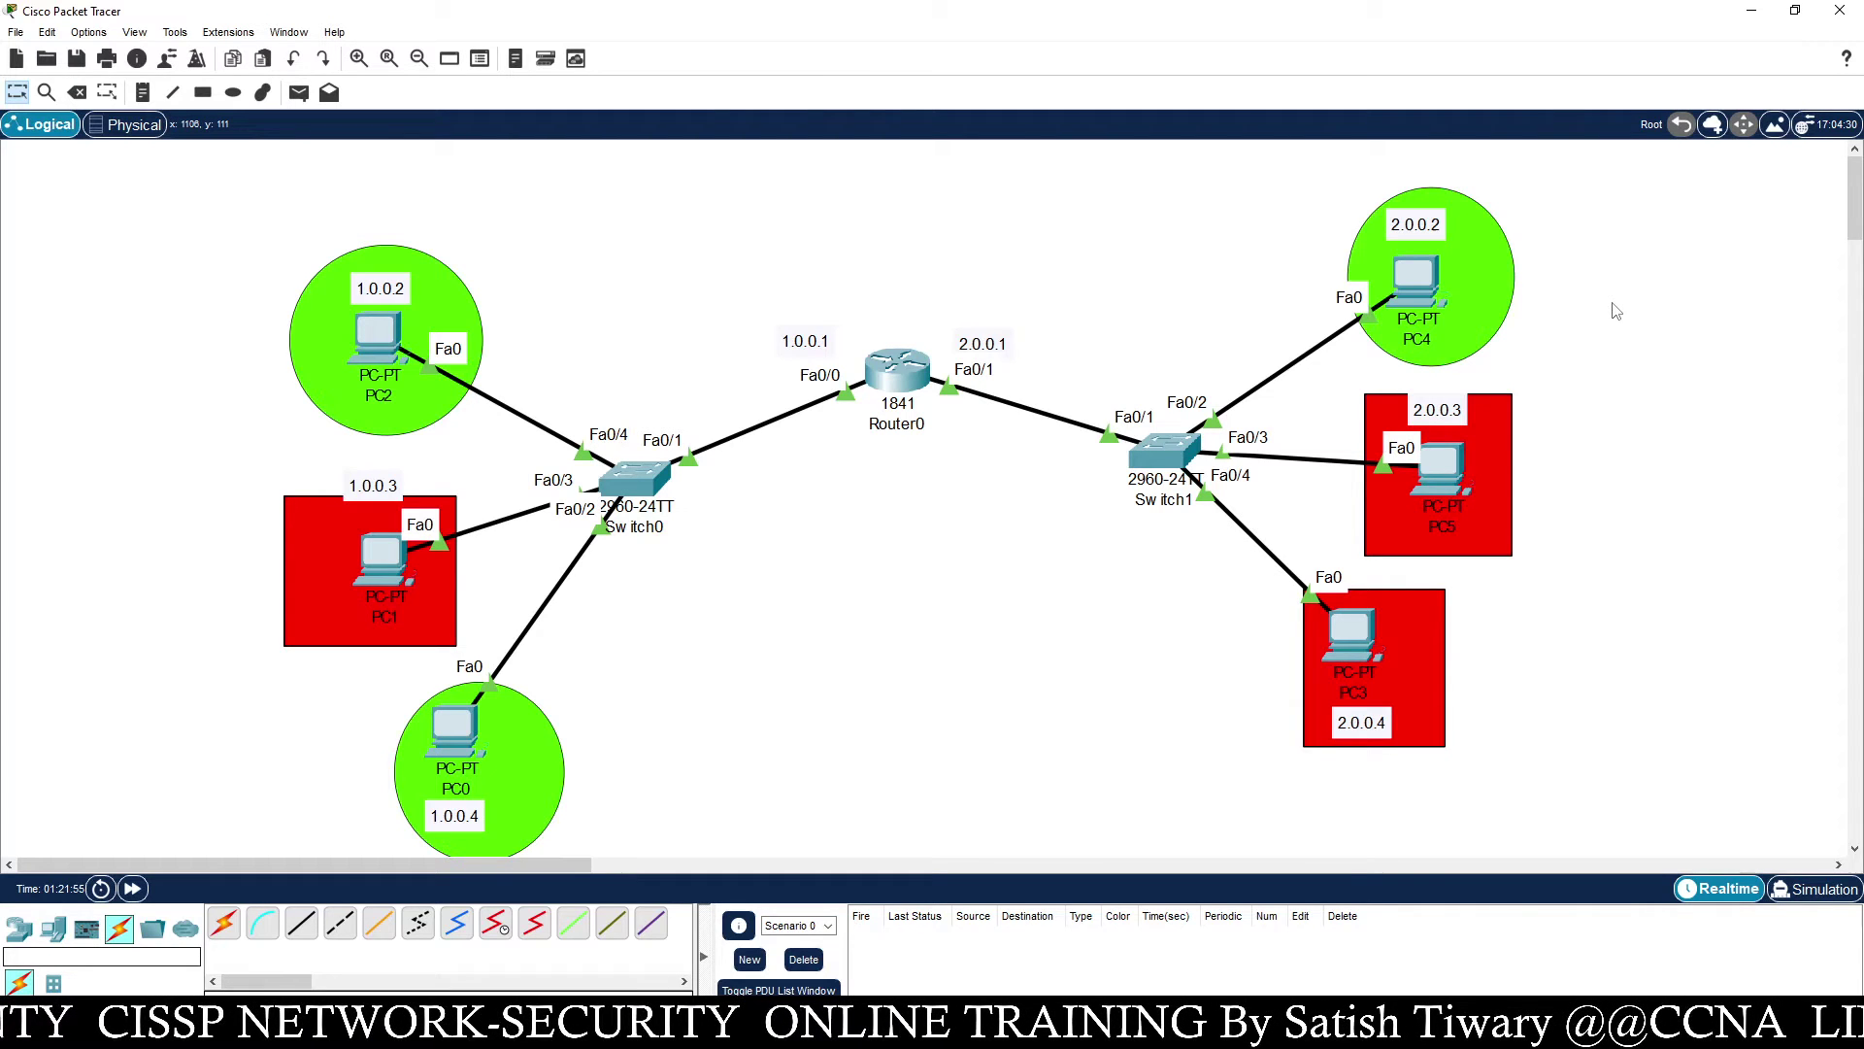
Open Router0's command line in a widened window and exit interface configuration to global configuration mode
left_click(913, 384)
left_click_drag(918, 224, 810, 162)
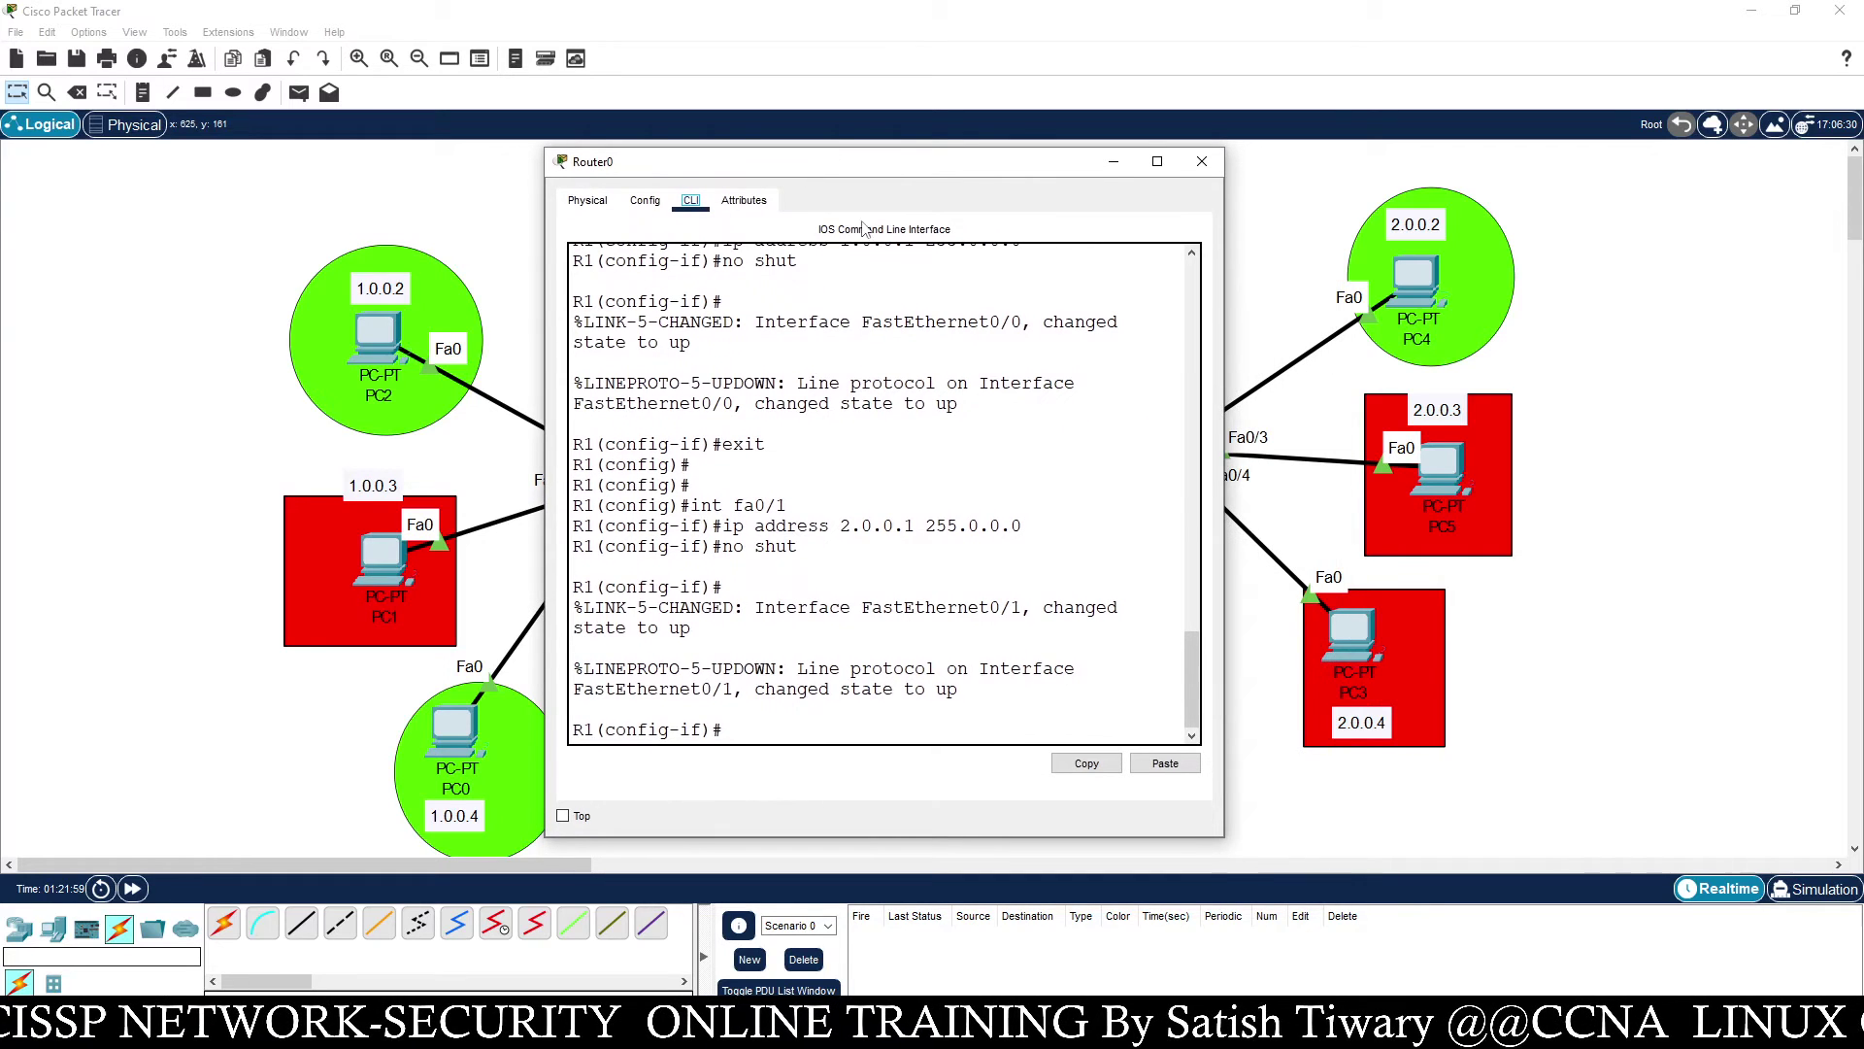
left_click_drag(1232, 409, 1614, 396)
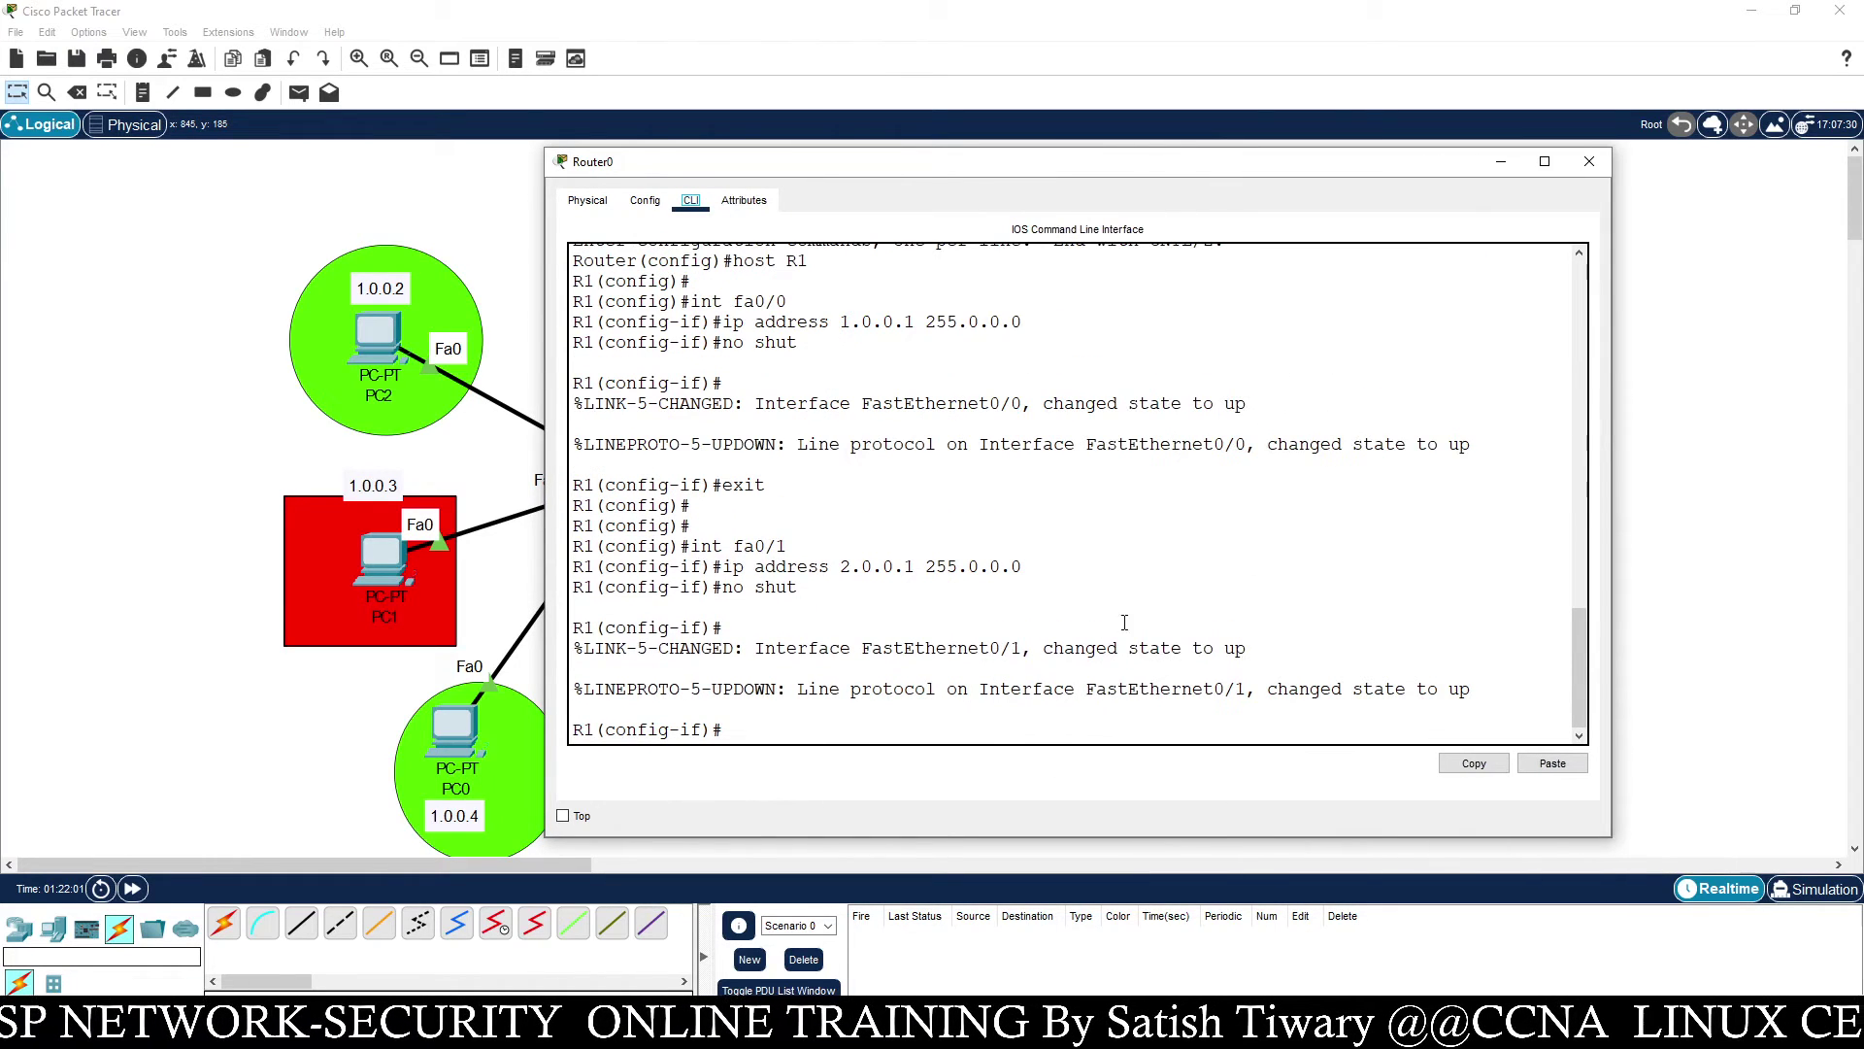
type("exi")
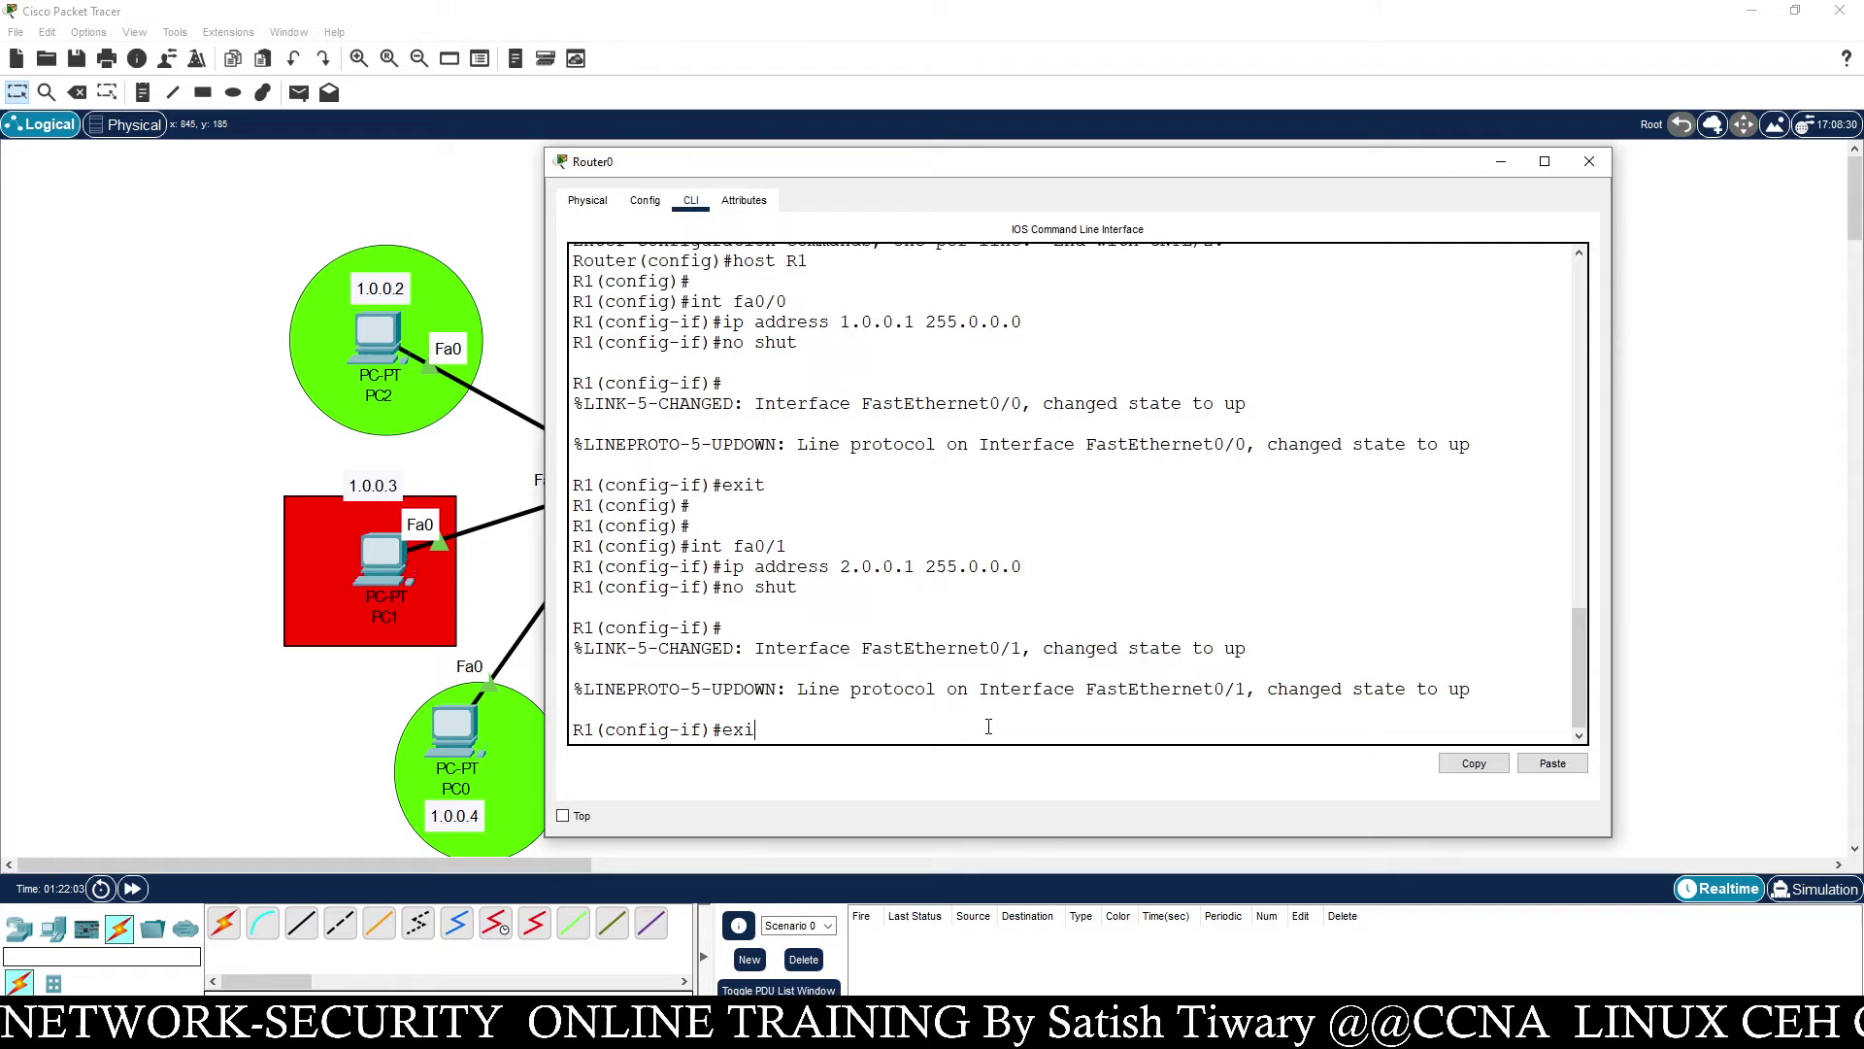
type("t")
key("Return")
key("Return")
key("Return")
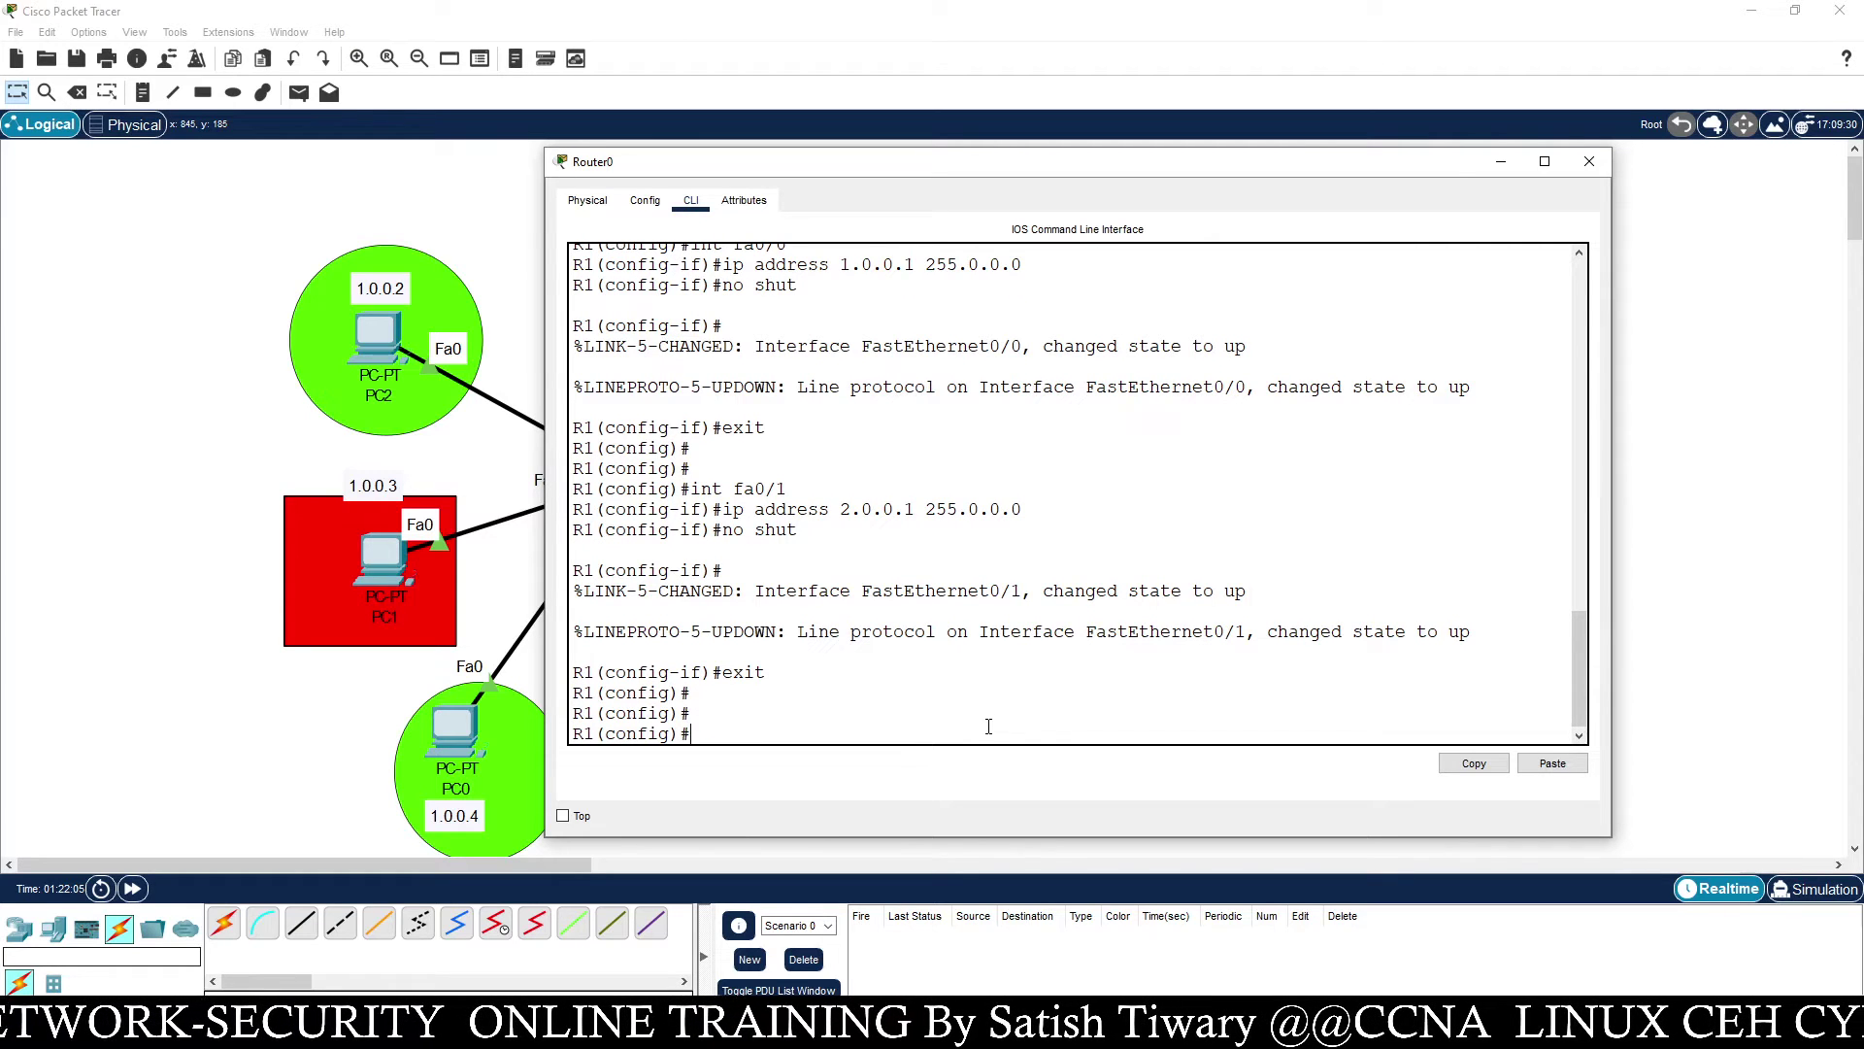
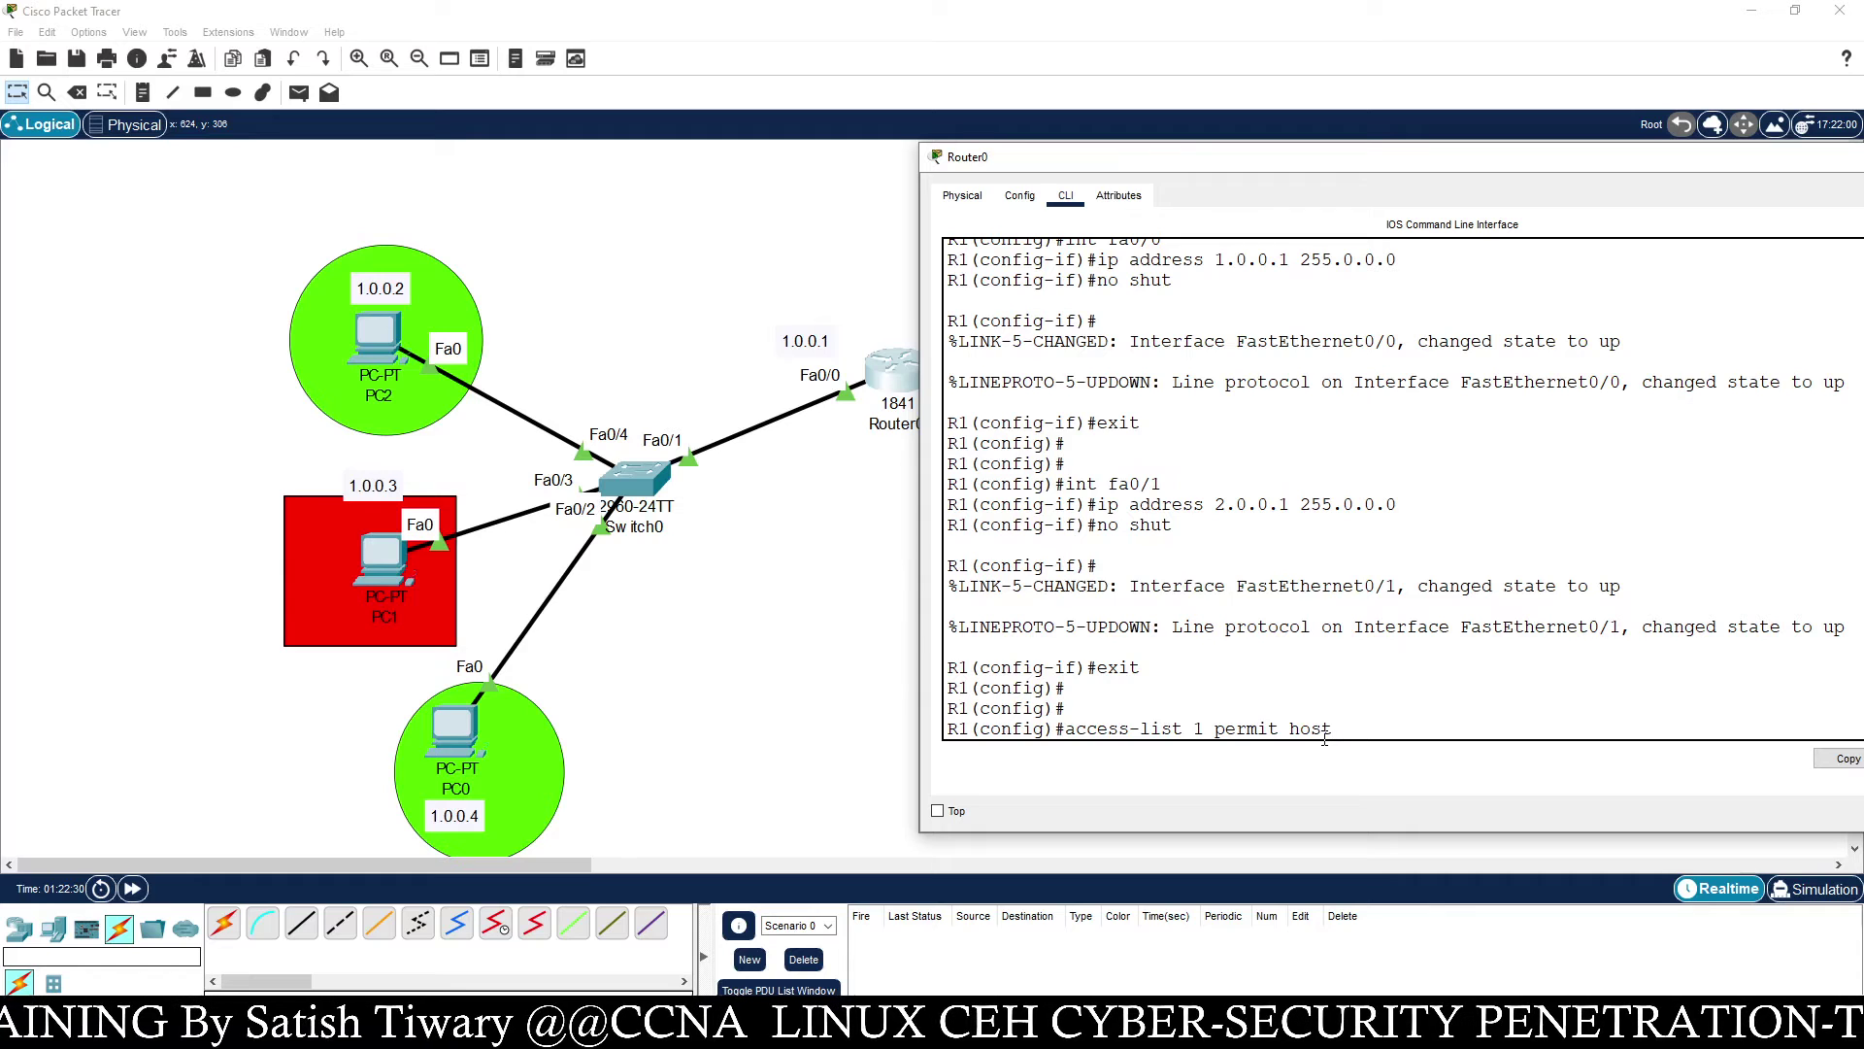
Add access-list 1 entries on R1 permitting hosts 1.0.0.2 and 1.0.0.4
type("0.0.2")
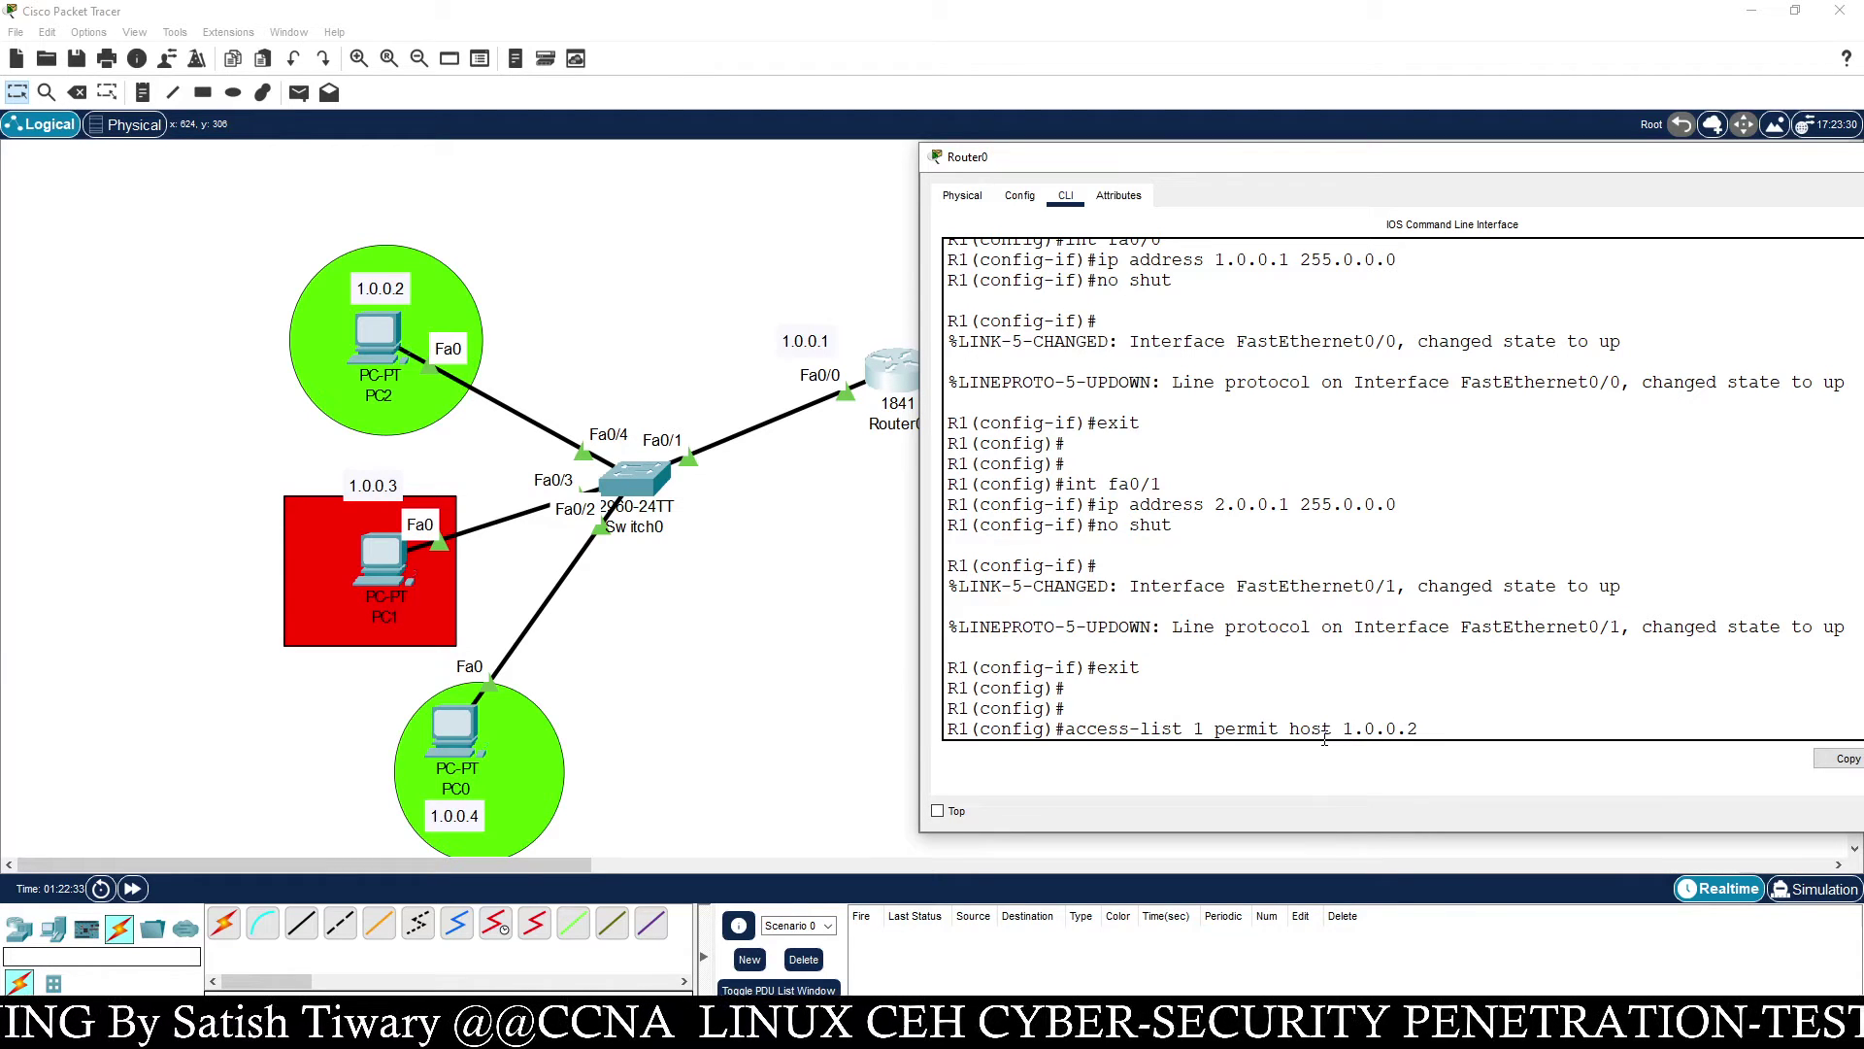
key("Return")
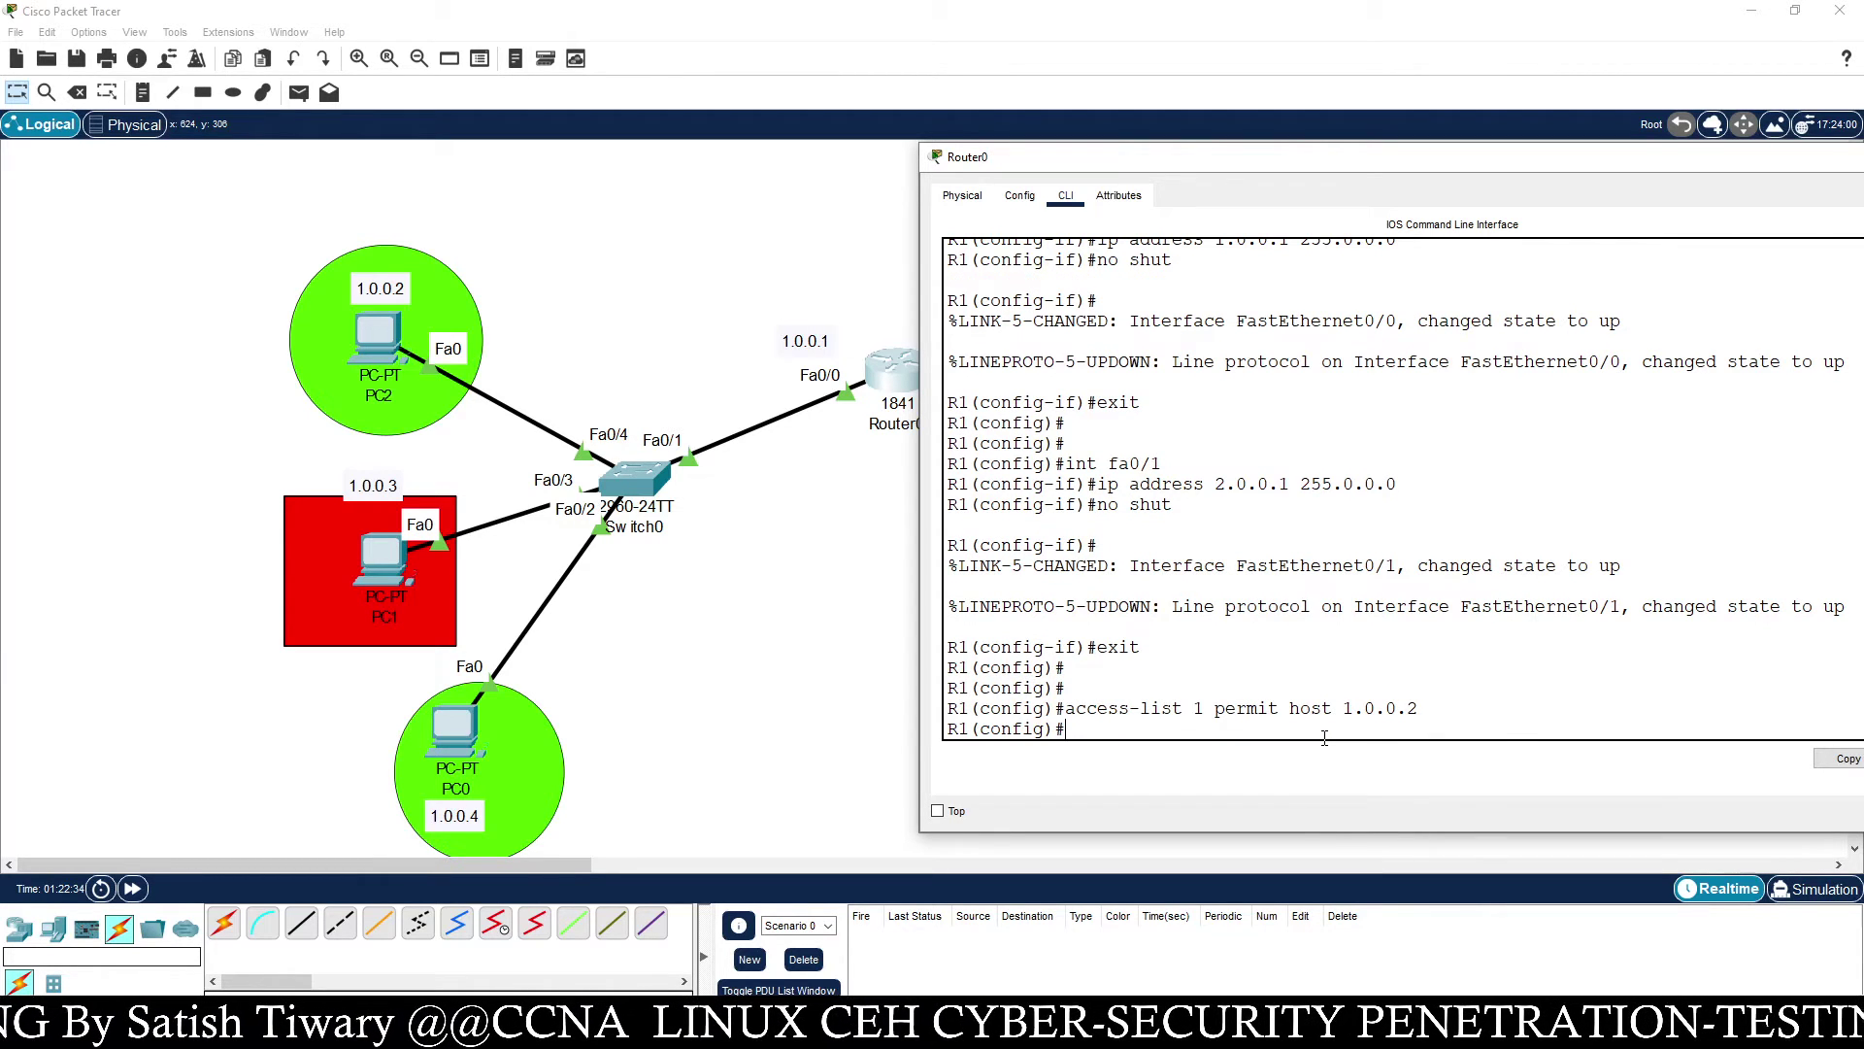
key("Up")
key("BackSpace")
key("BackSpace")
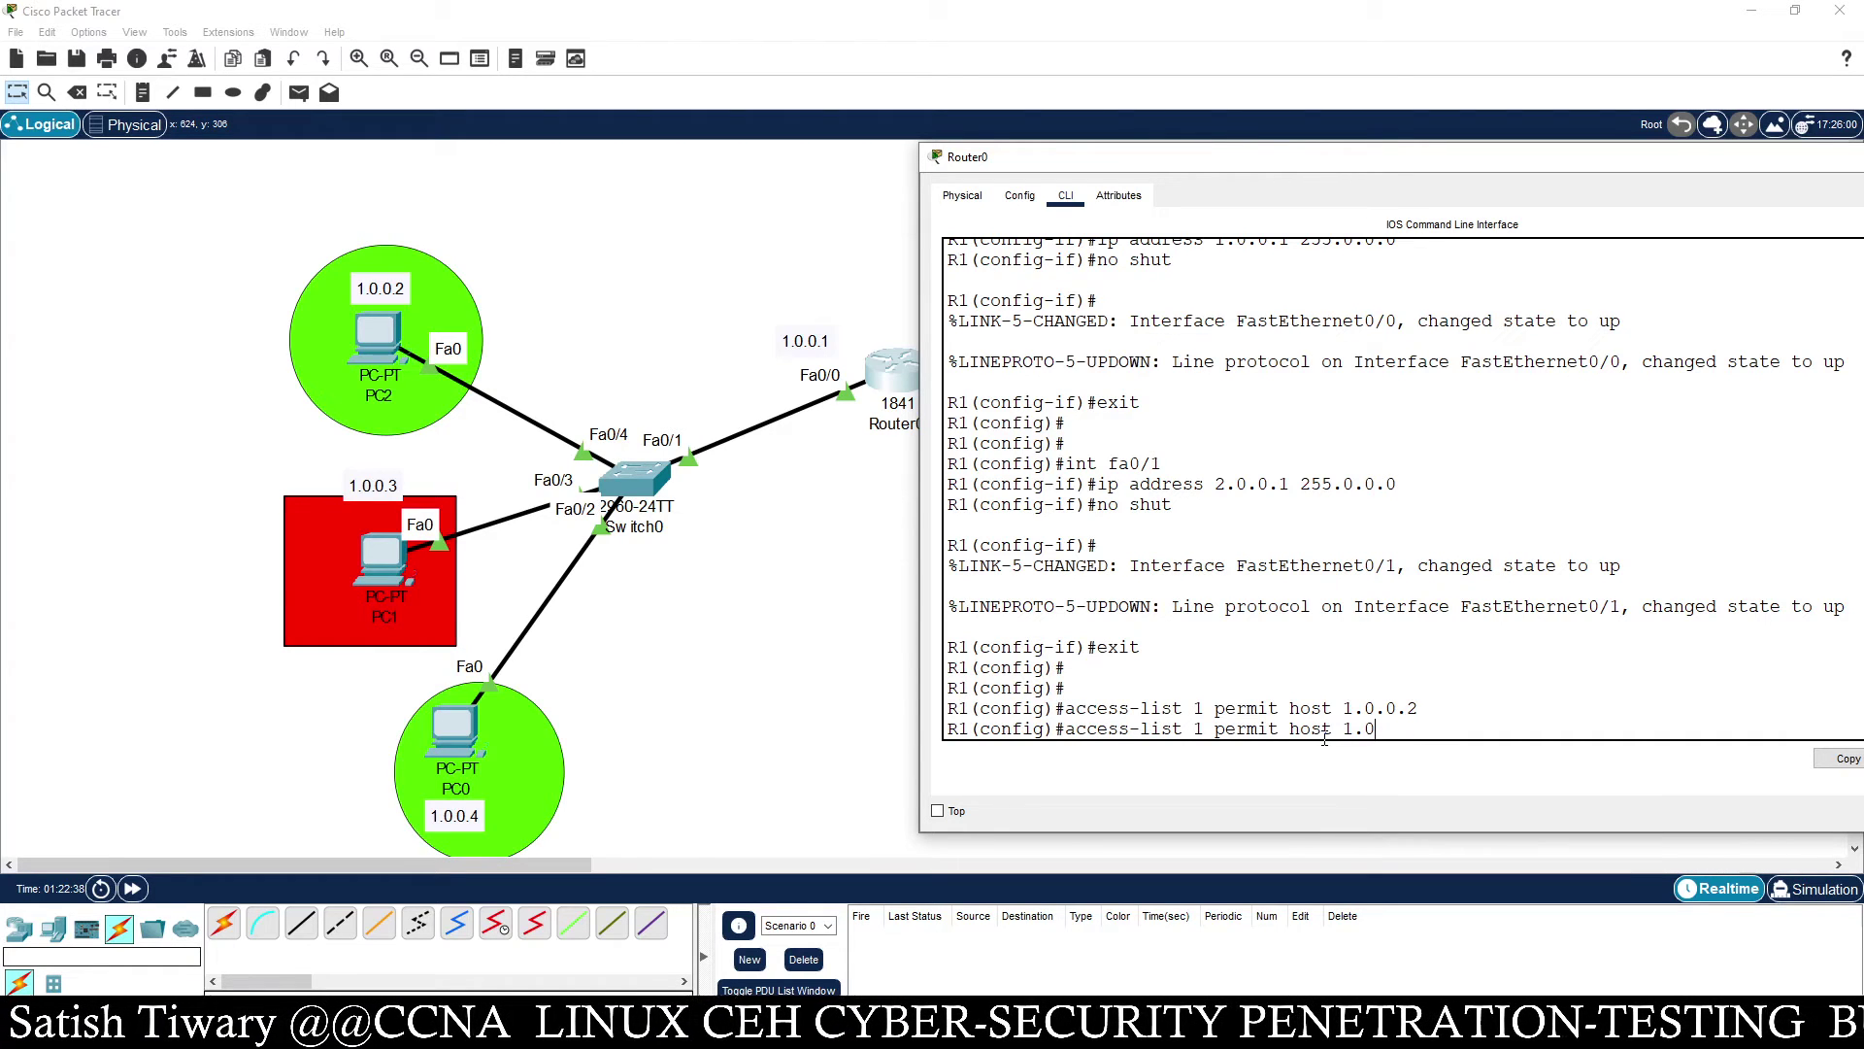
type(".0.")
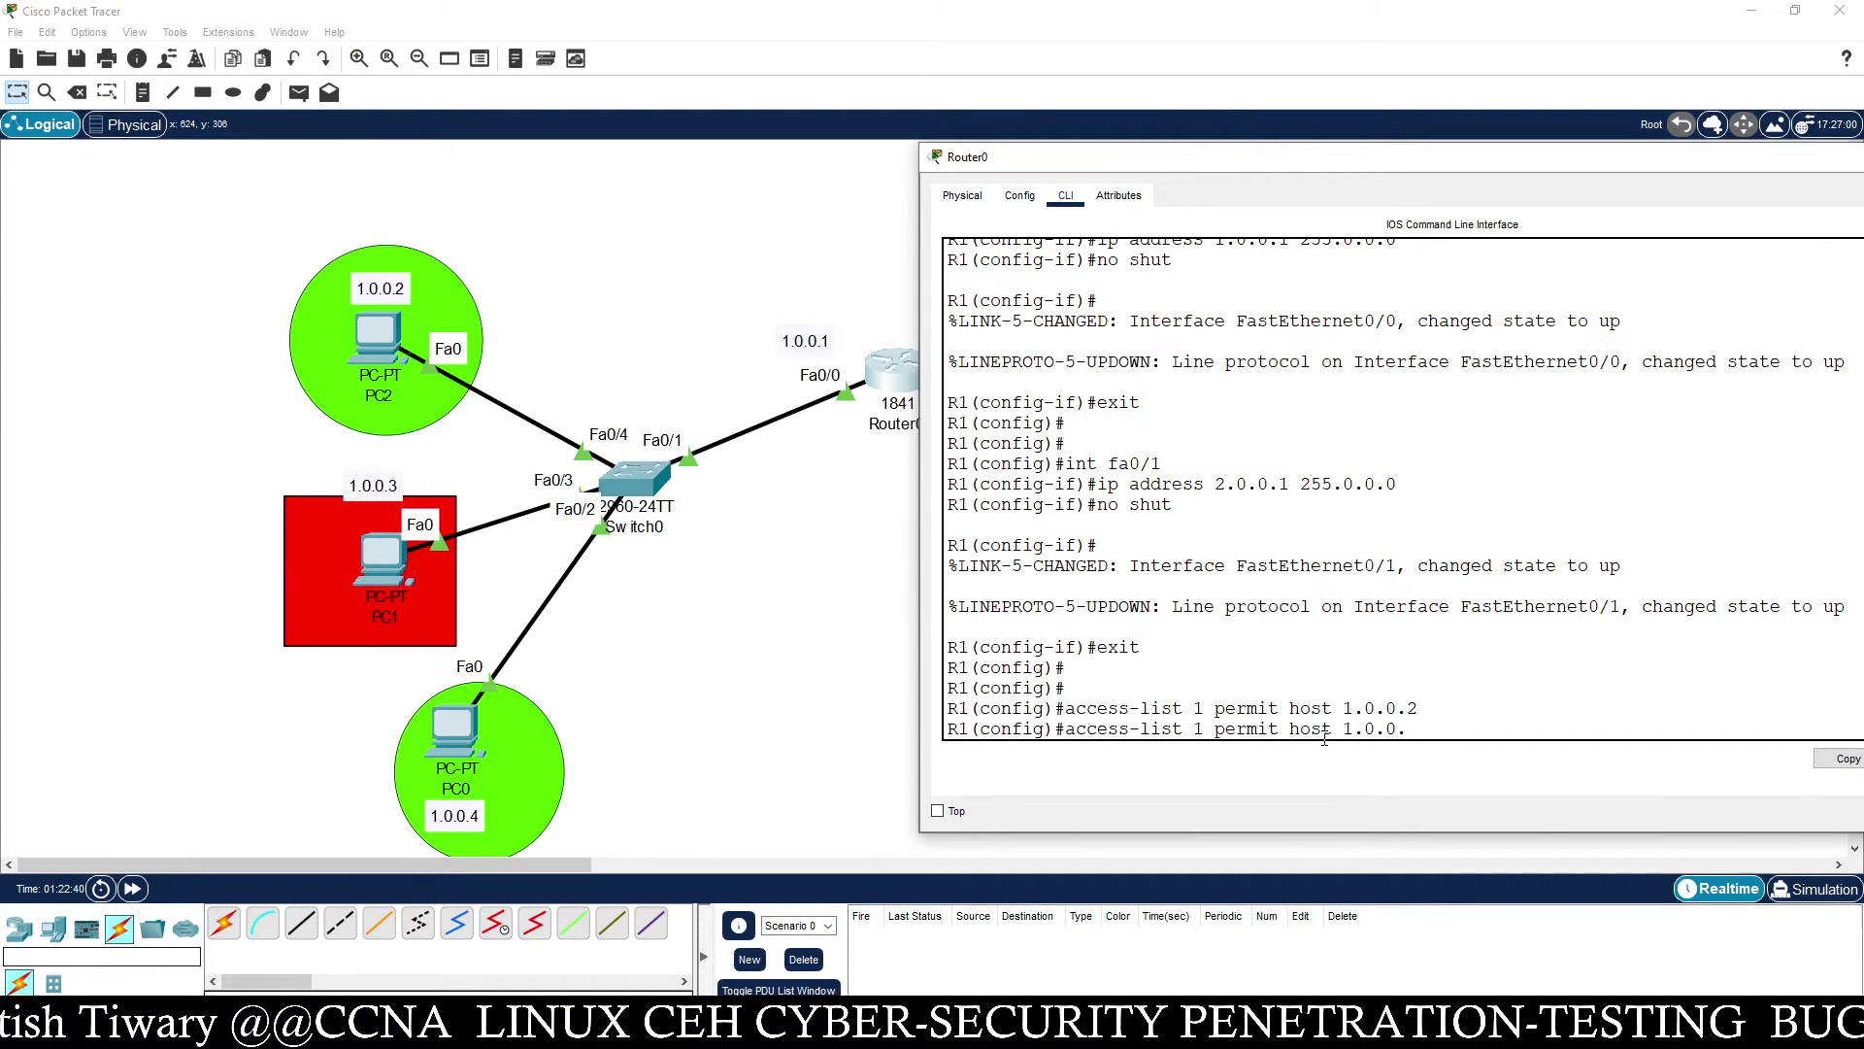
type("4")
key("Return")
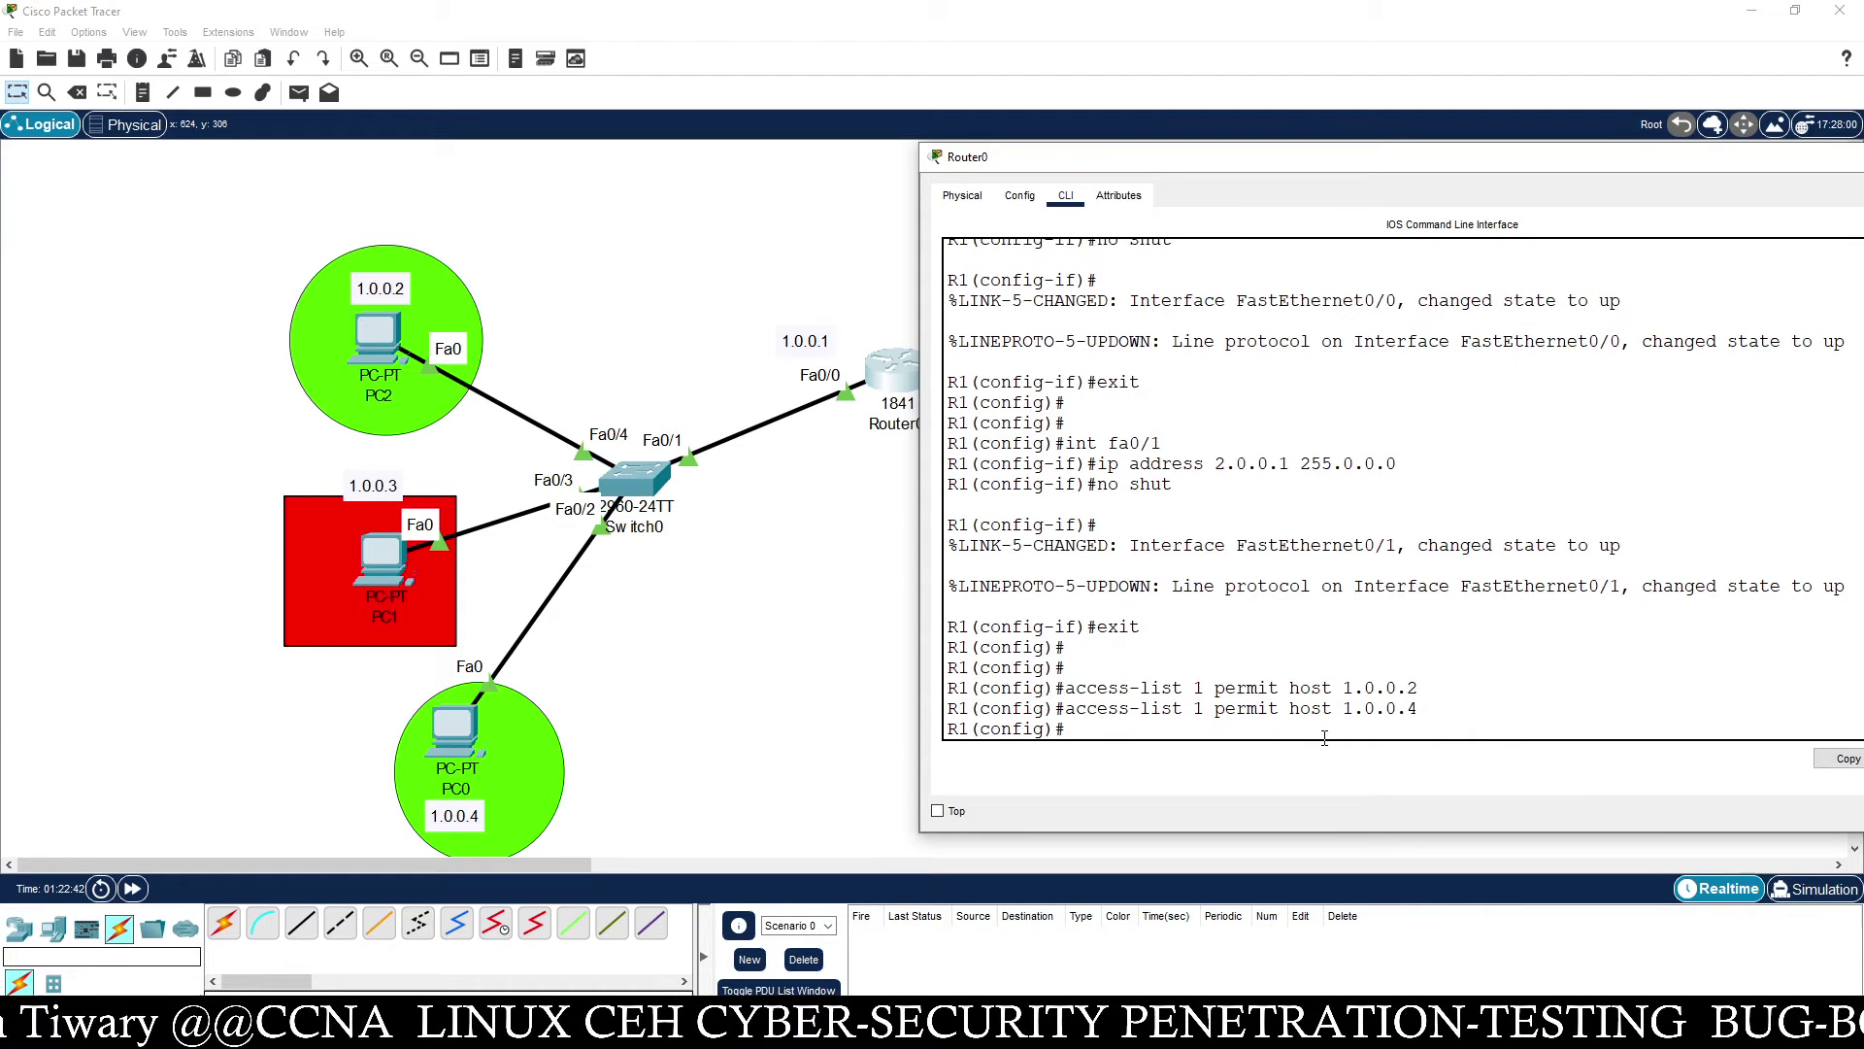
Add an access-list 1 entry permitting host 2.0.0.2, with the router window moved clear of the 2.0.0.0 network
left_click_drag(1368, 167, 572, 148)
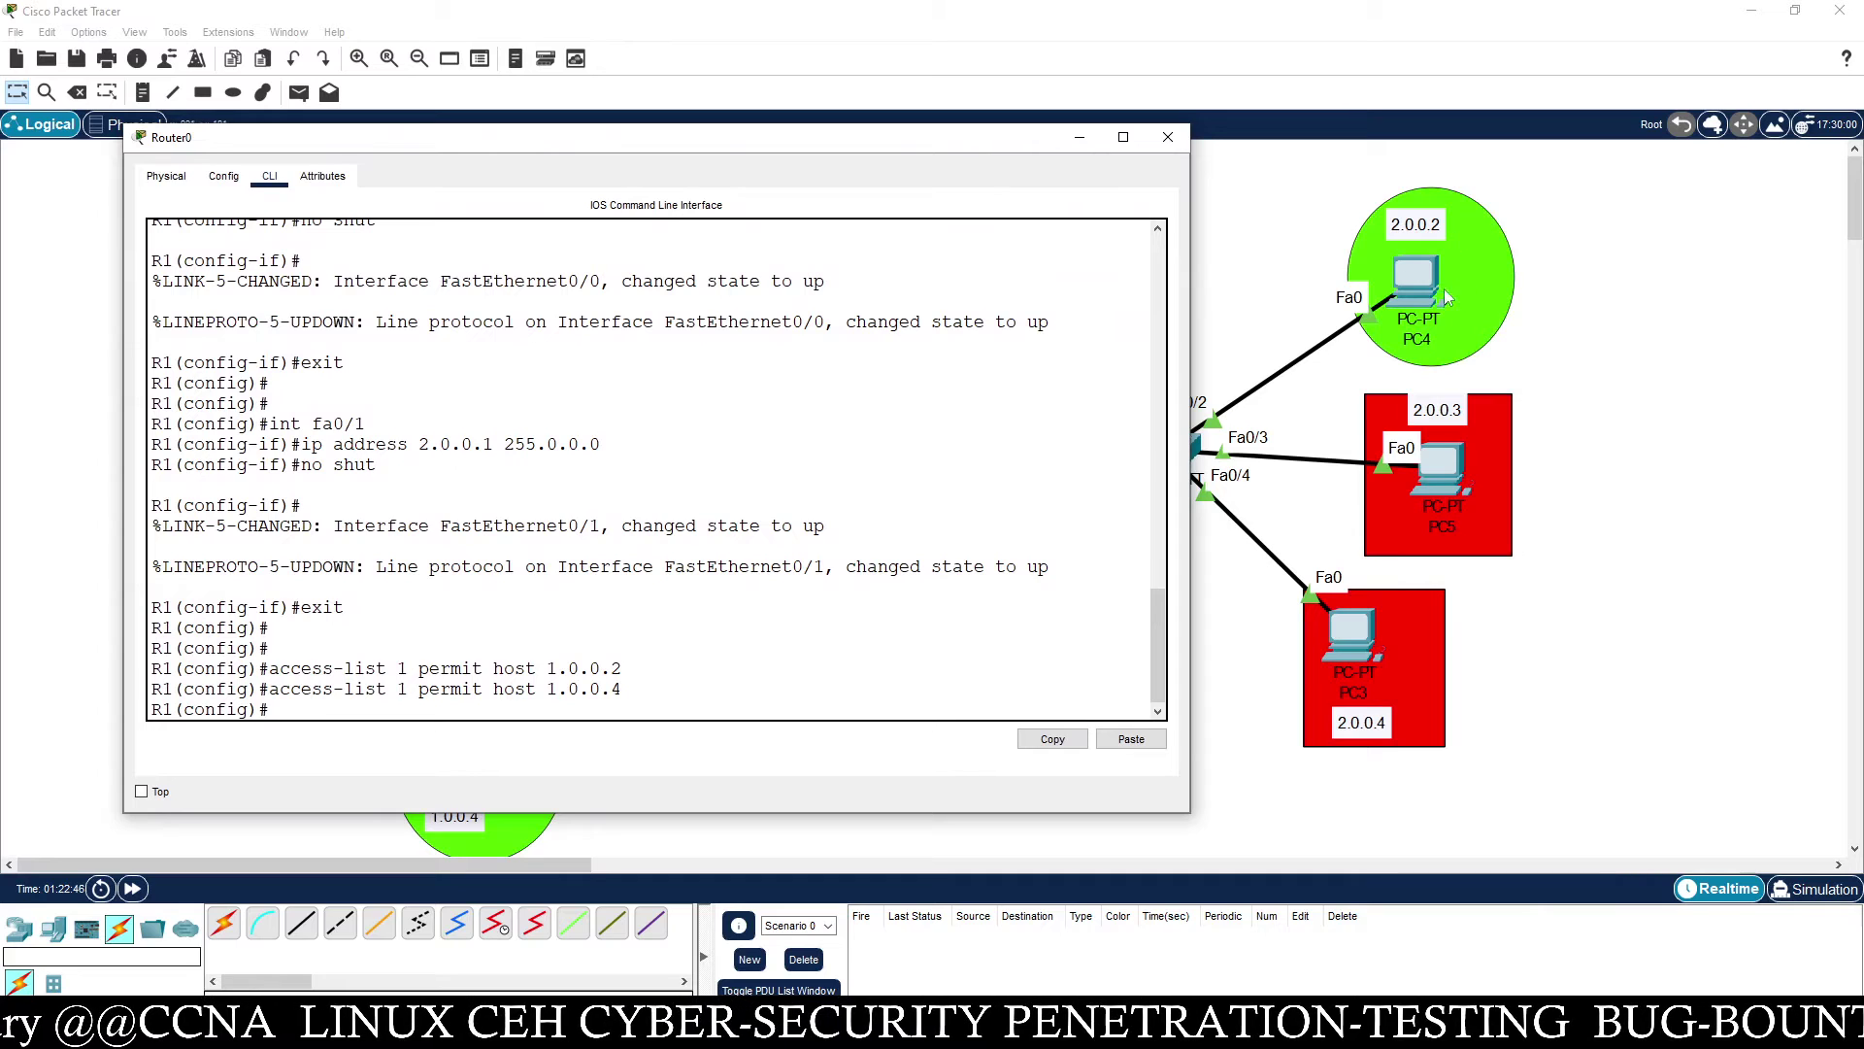
key("Up")
key("BackSpace")
key("BackSpace")
key("BackSpace")
key("BackSpace")
key("BackSpace")
key("BackSpace")
key("BackSpace")
type("2.0.0.2")
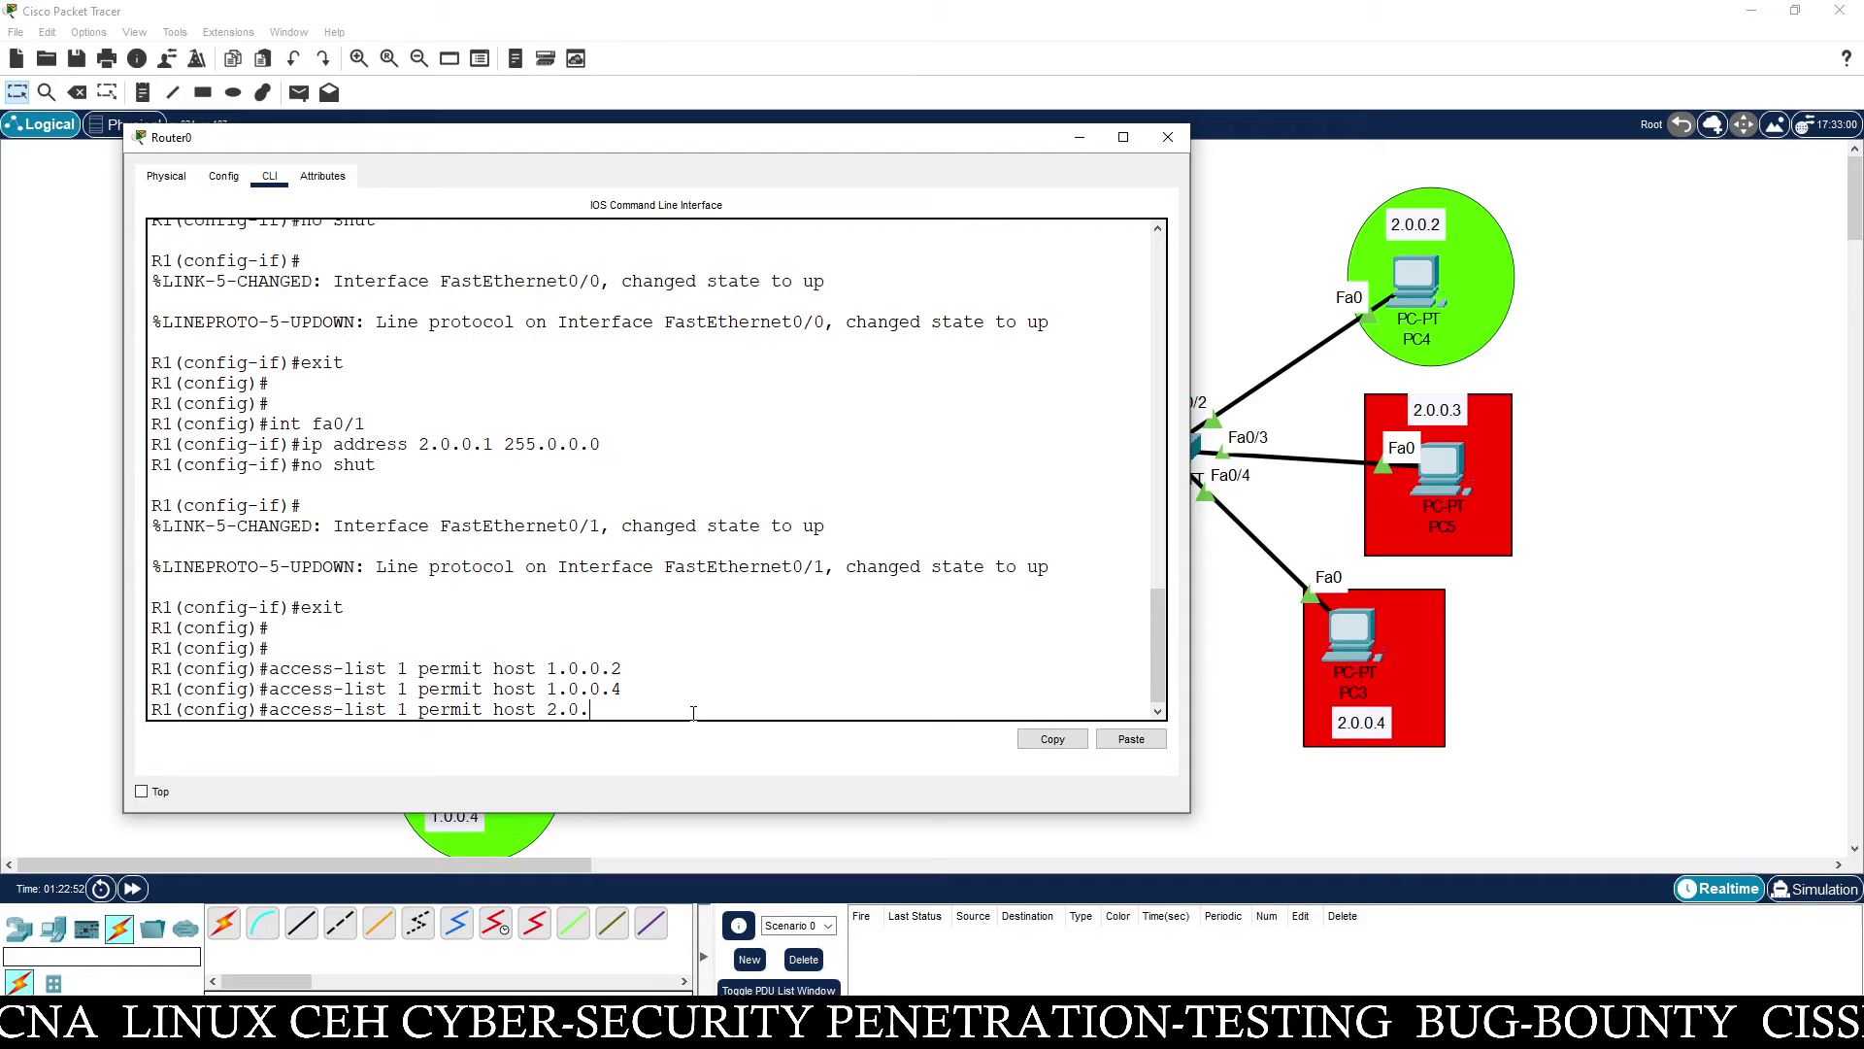
key("Return")
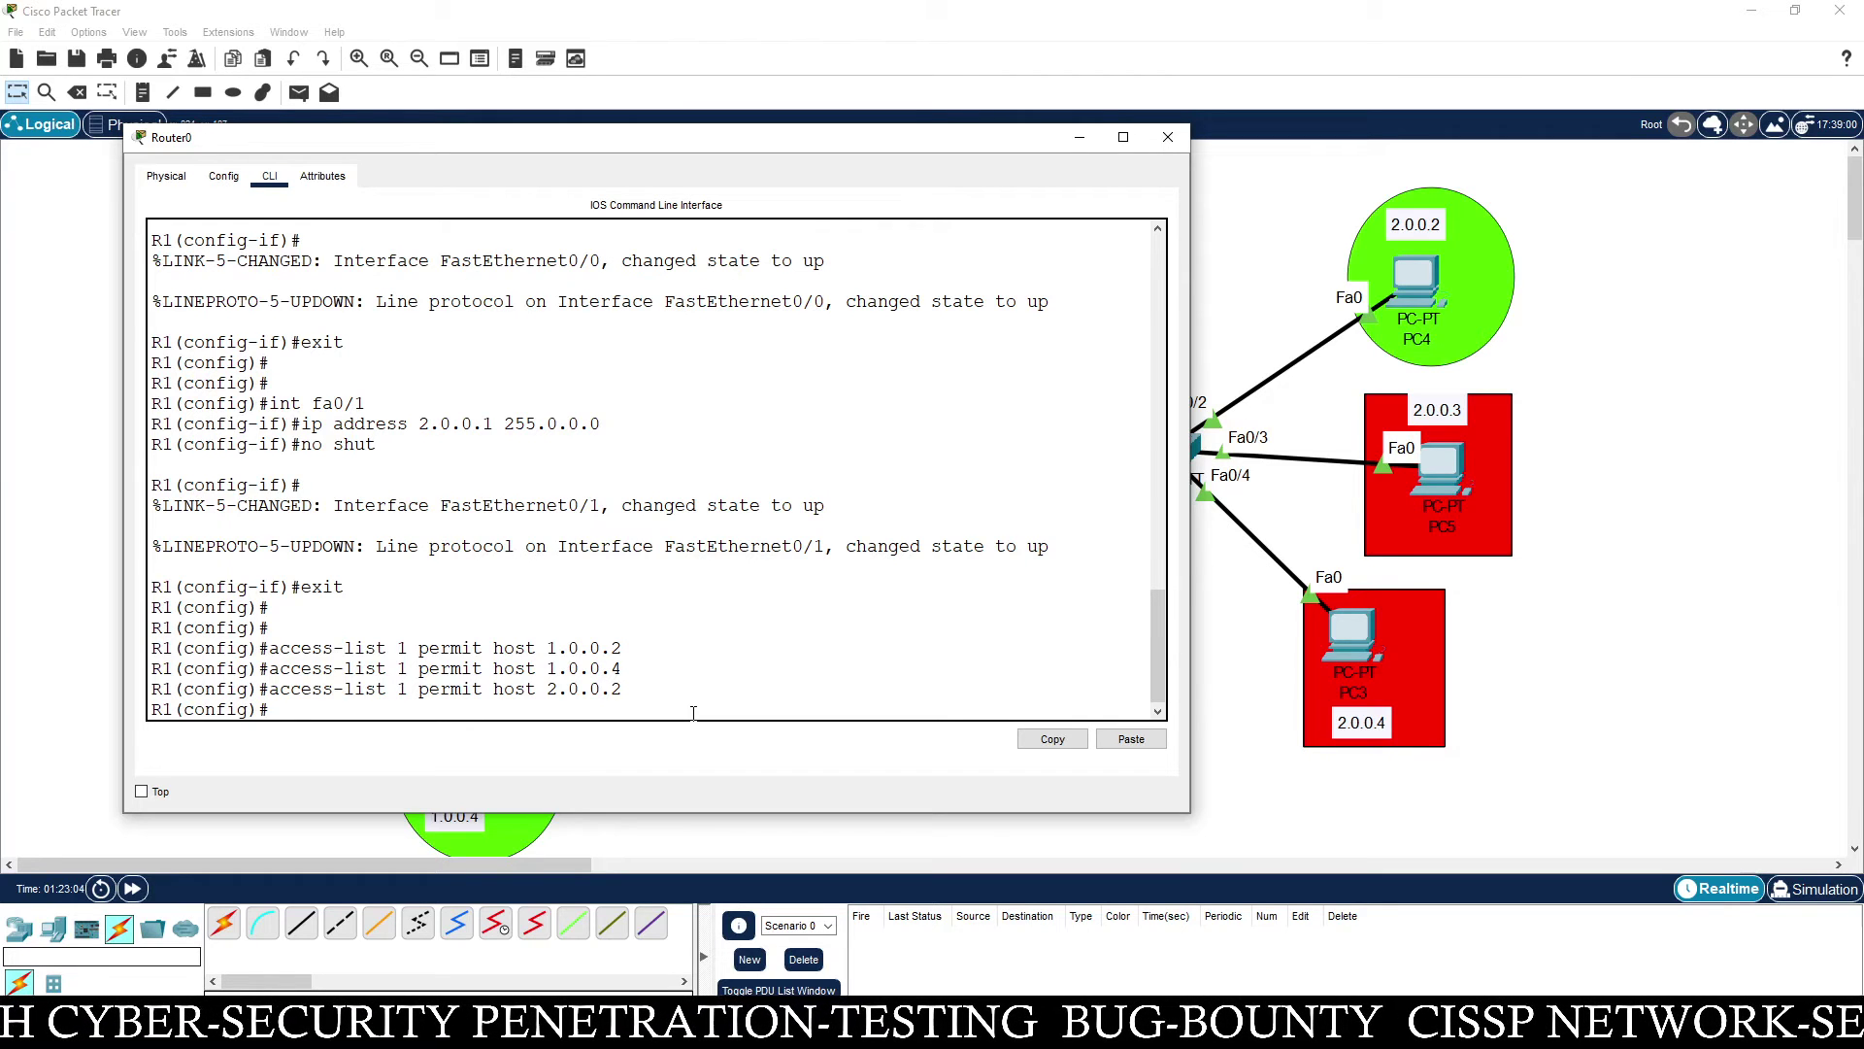
Add an access-list 1 entry on R1 denying host 2.0.0.3
key("Up")
key("BackSpace")
key("BackSpace")
key("BackSpace")
key("BackSpace")
key("BackSpace")
key("BackSpace")
key("BackSpace")
key("BackSpace")
key("BackSpace")
key("BackSpace")
key("BackSpace")
key("BackSpace")
key("BackSpace")
key("BackSpace")
key("BackSpace")
key("BackSpace")
key("BackSpace")
key("BackSpace")
key("BackSpace")
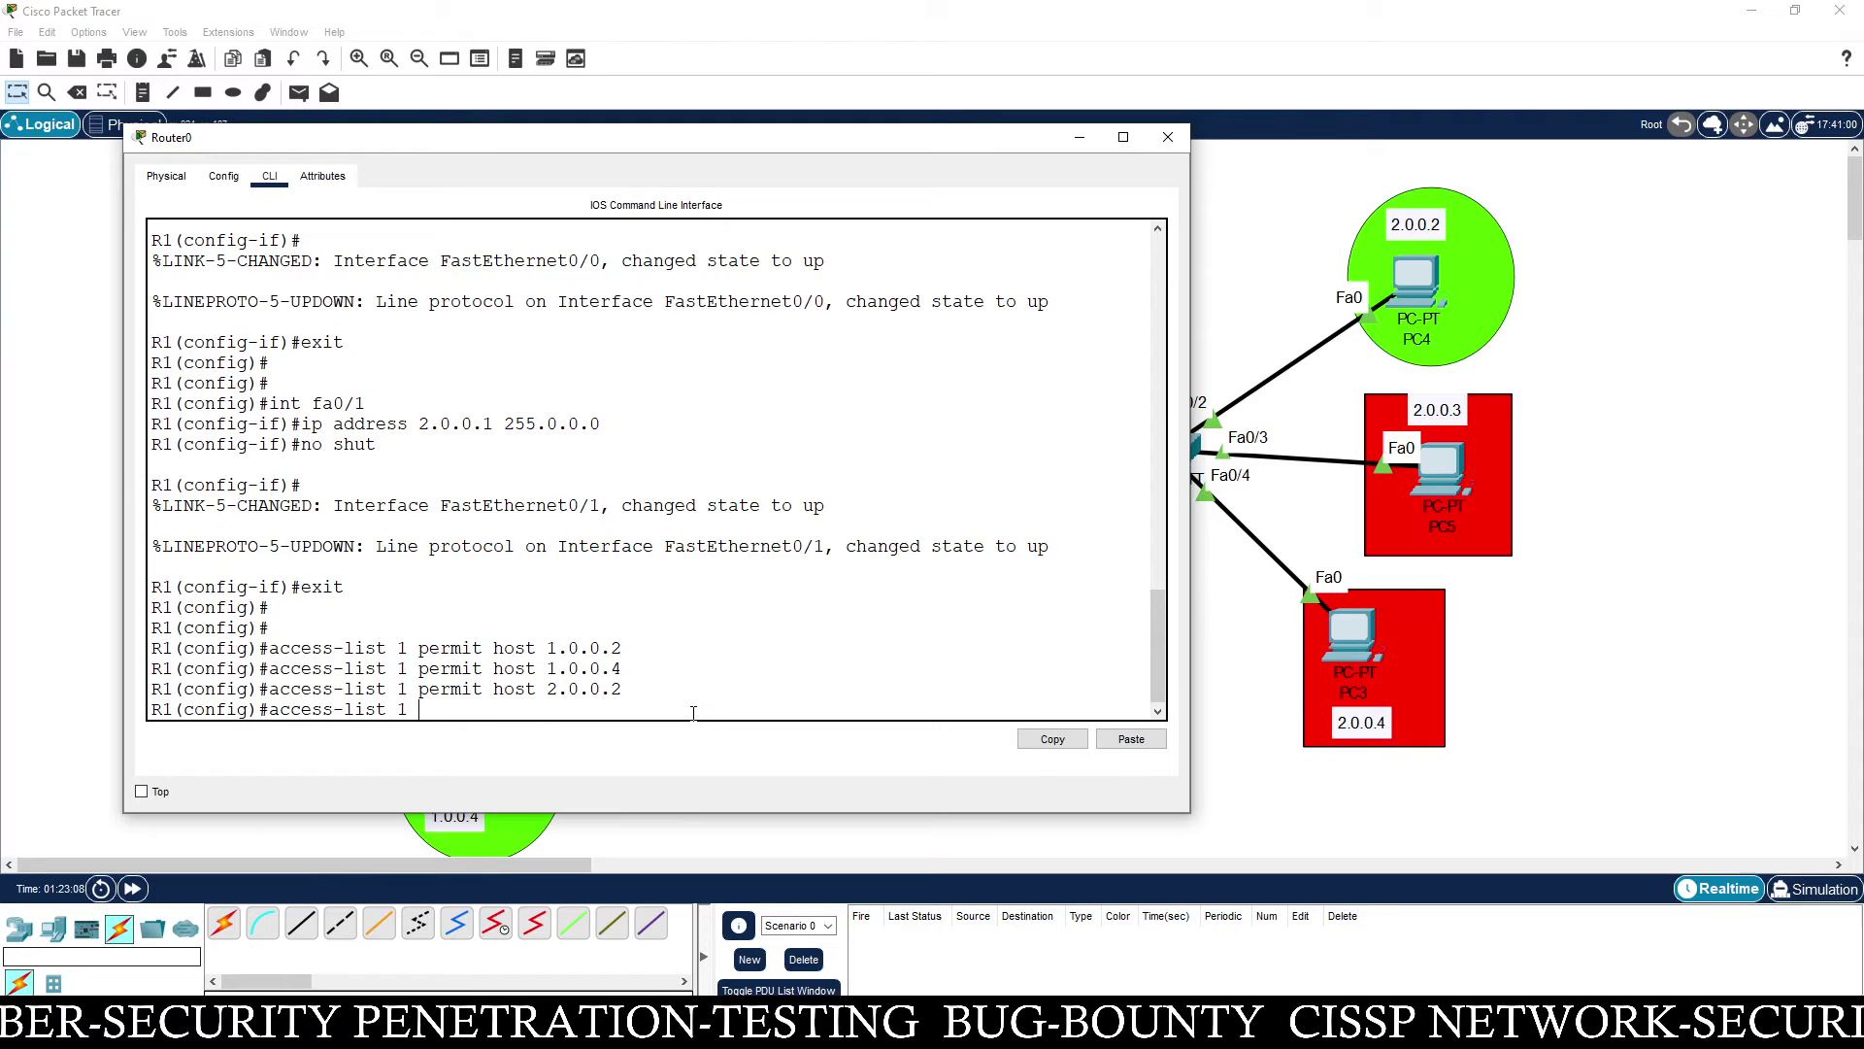
type("den")
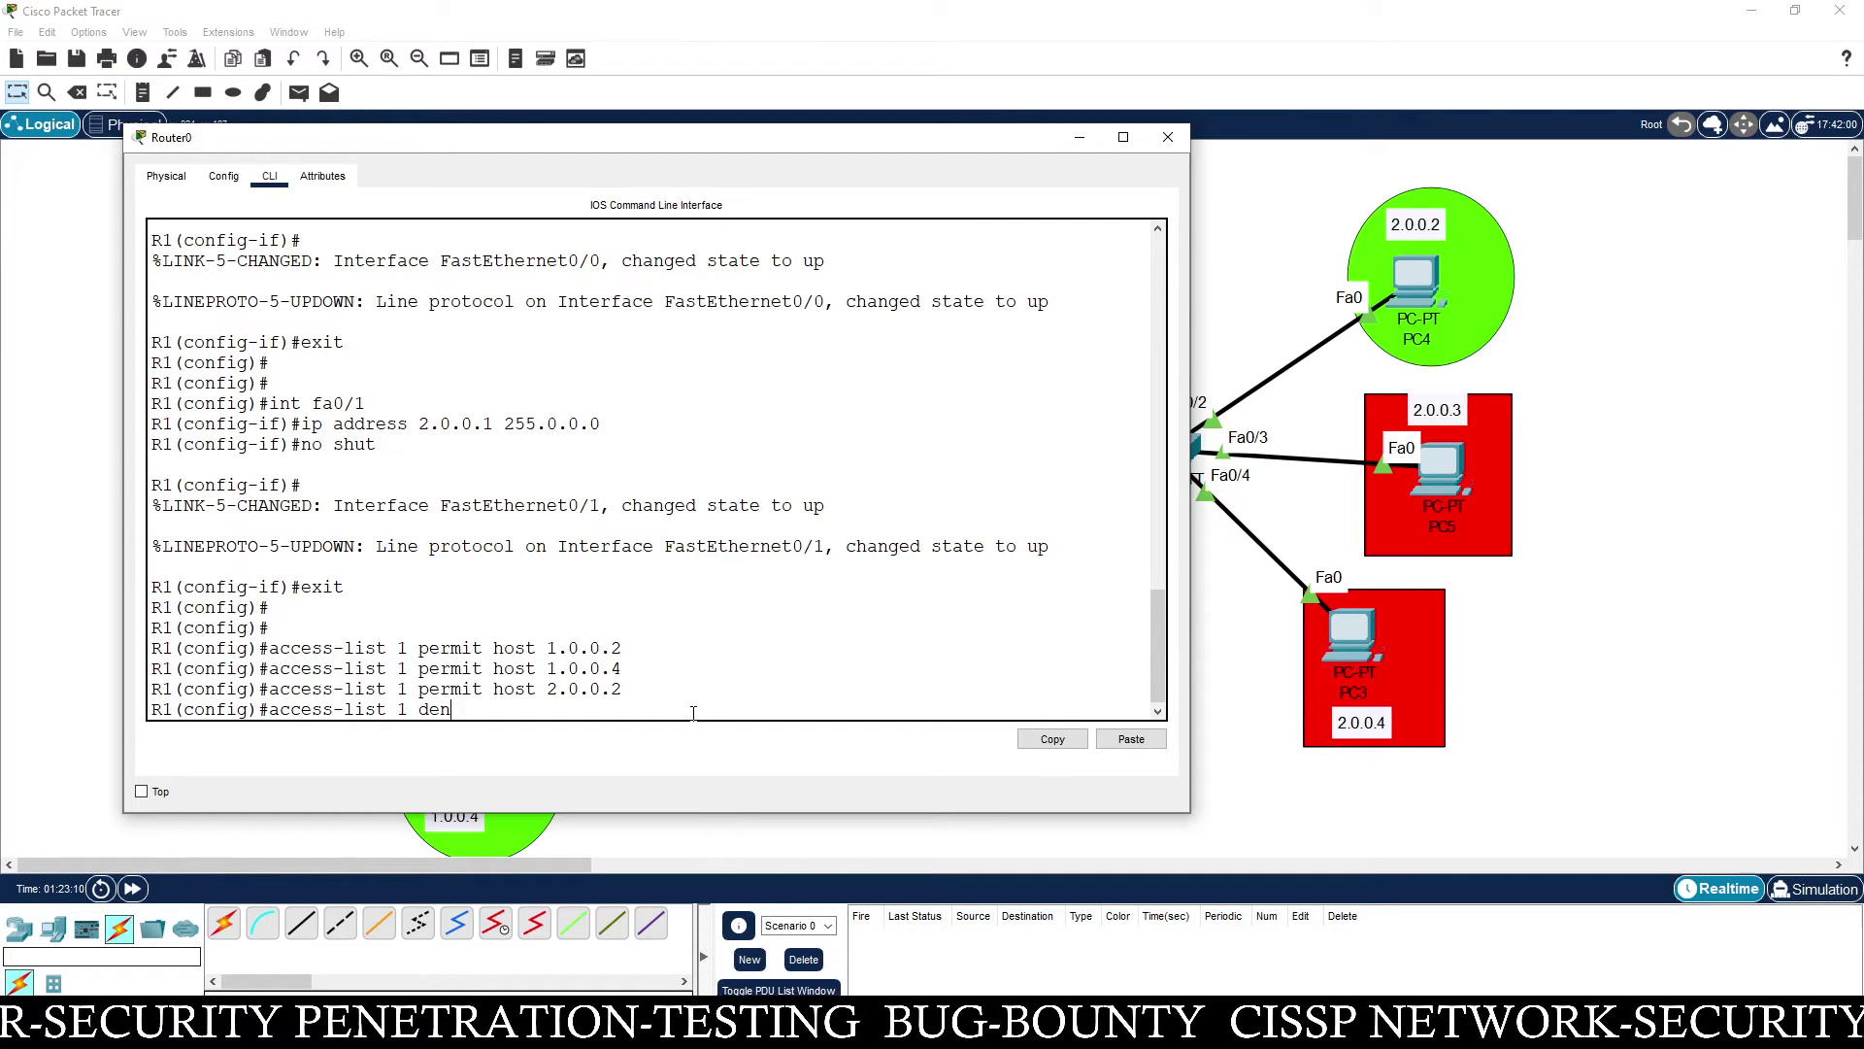
type("y host")
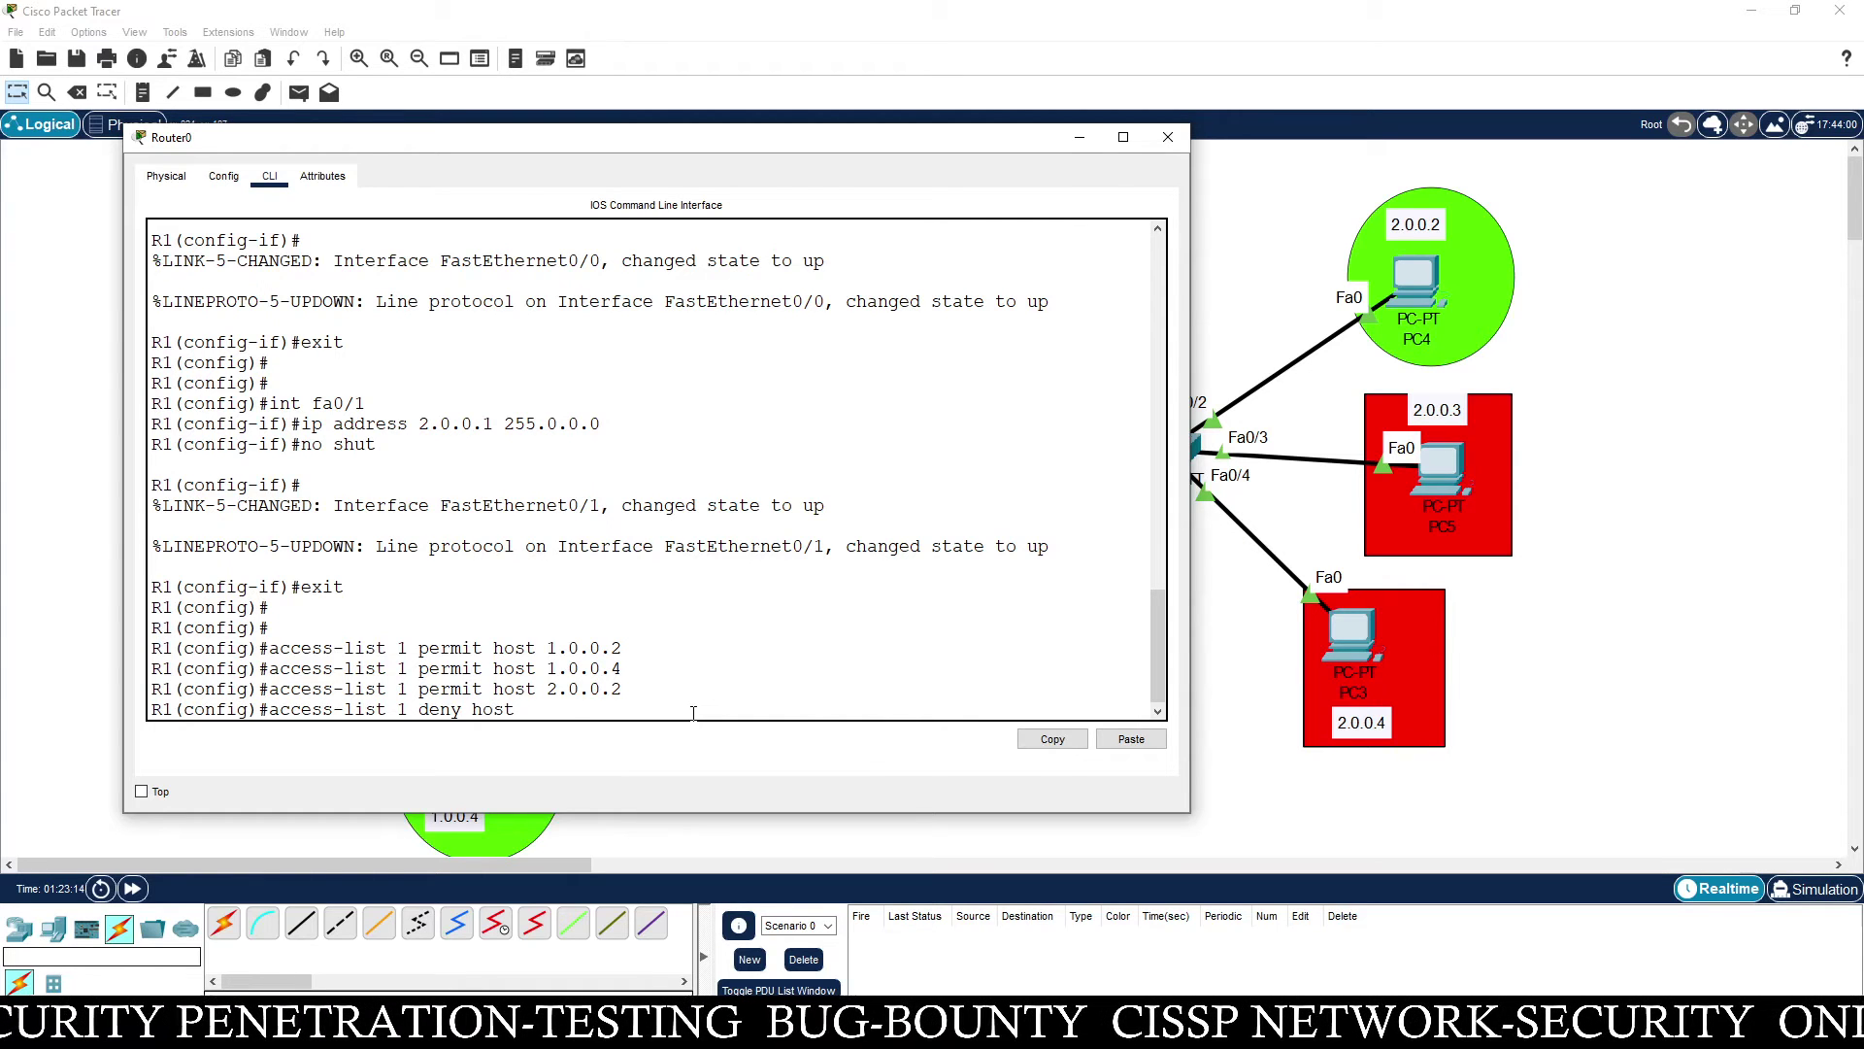
type(" 2.0.0.3")
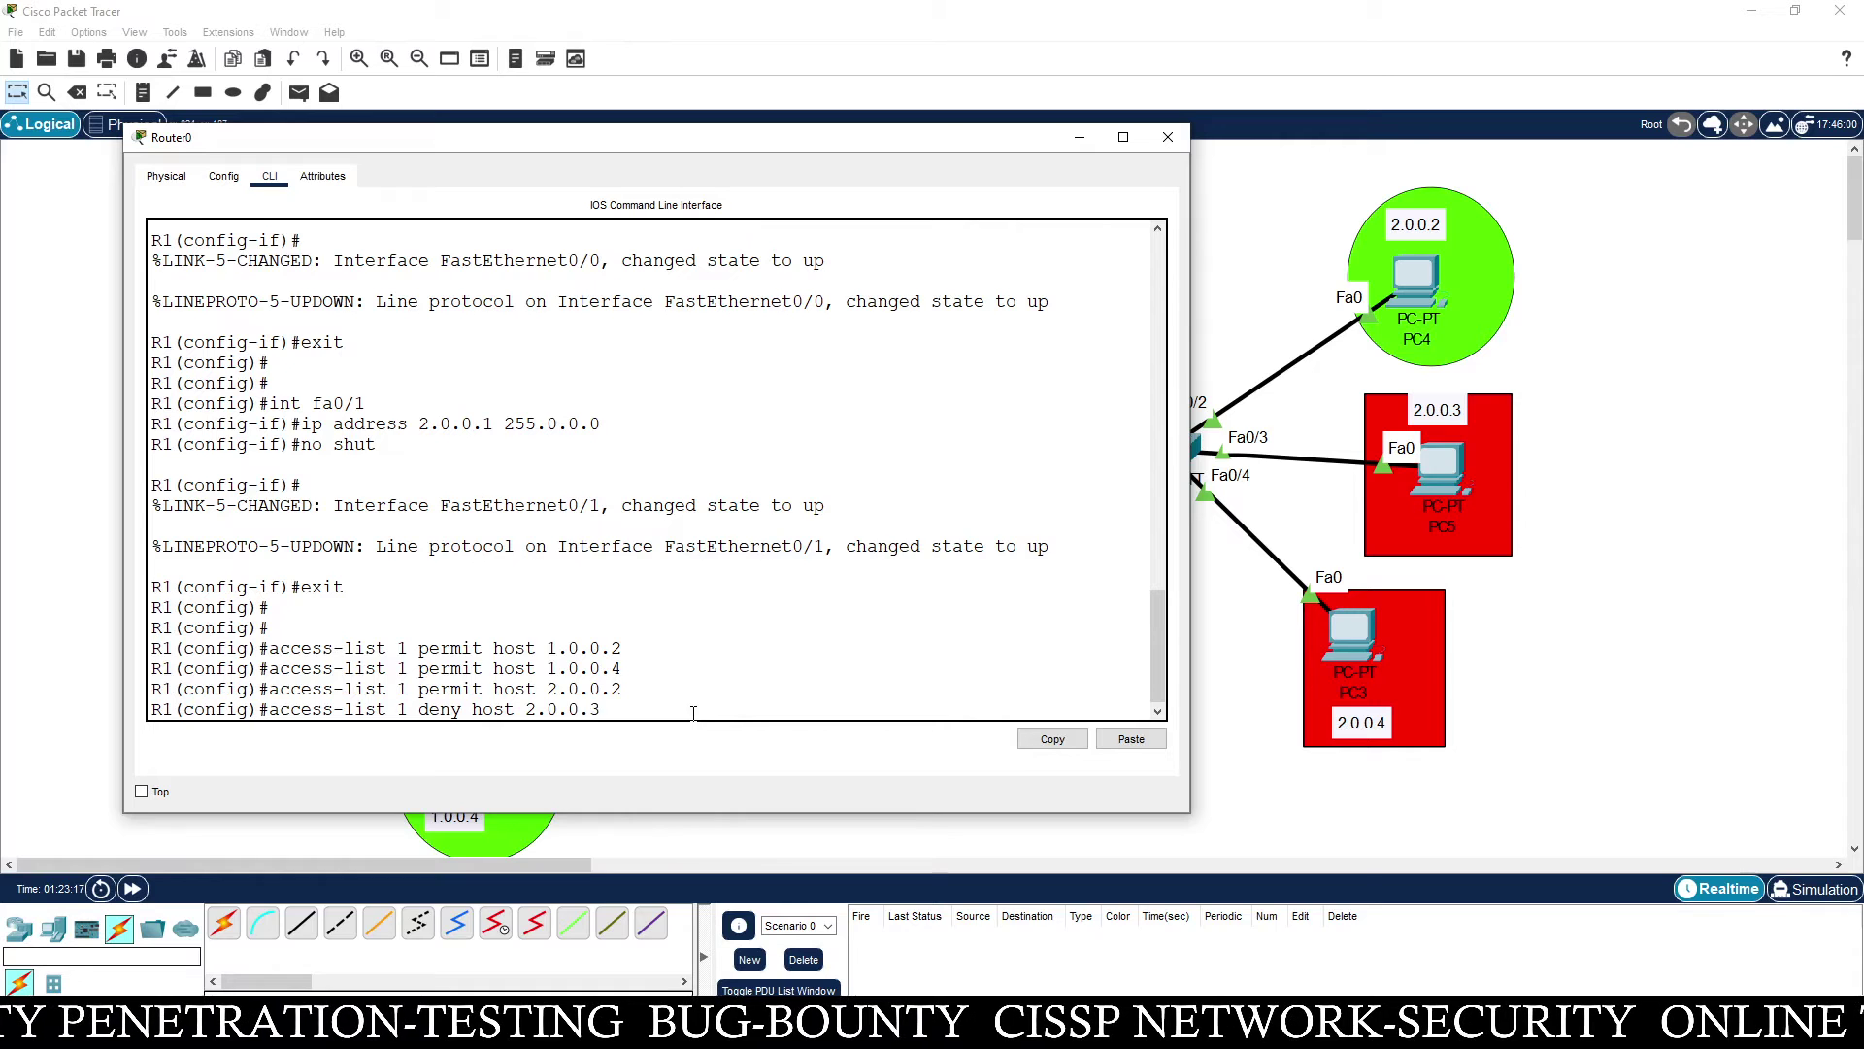
key("Return")
Add an access-list 1 entry on R1 denying host 2.0.0.4
key("Up")
key("BackSpace")
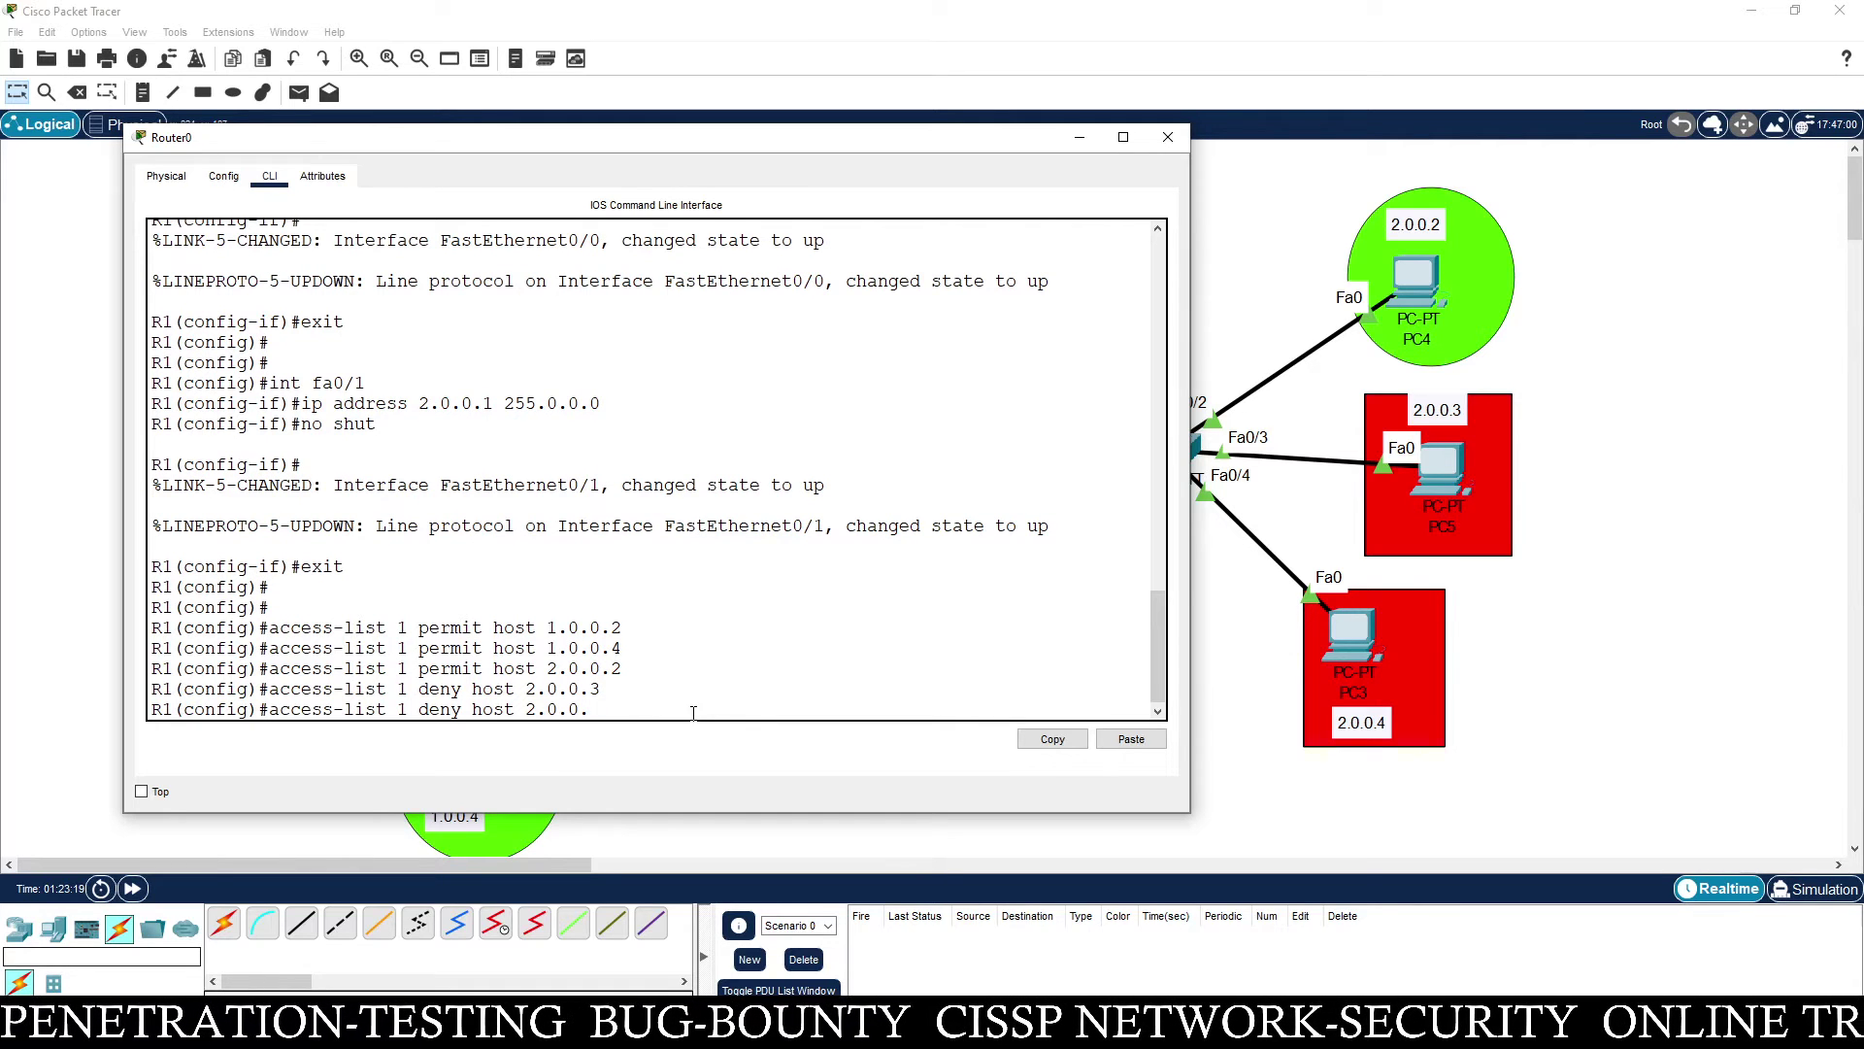
type("4")
key("Return")
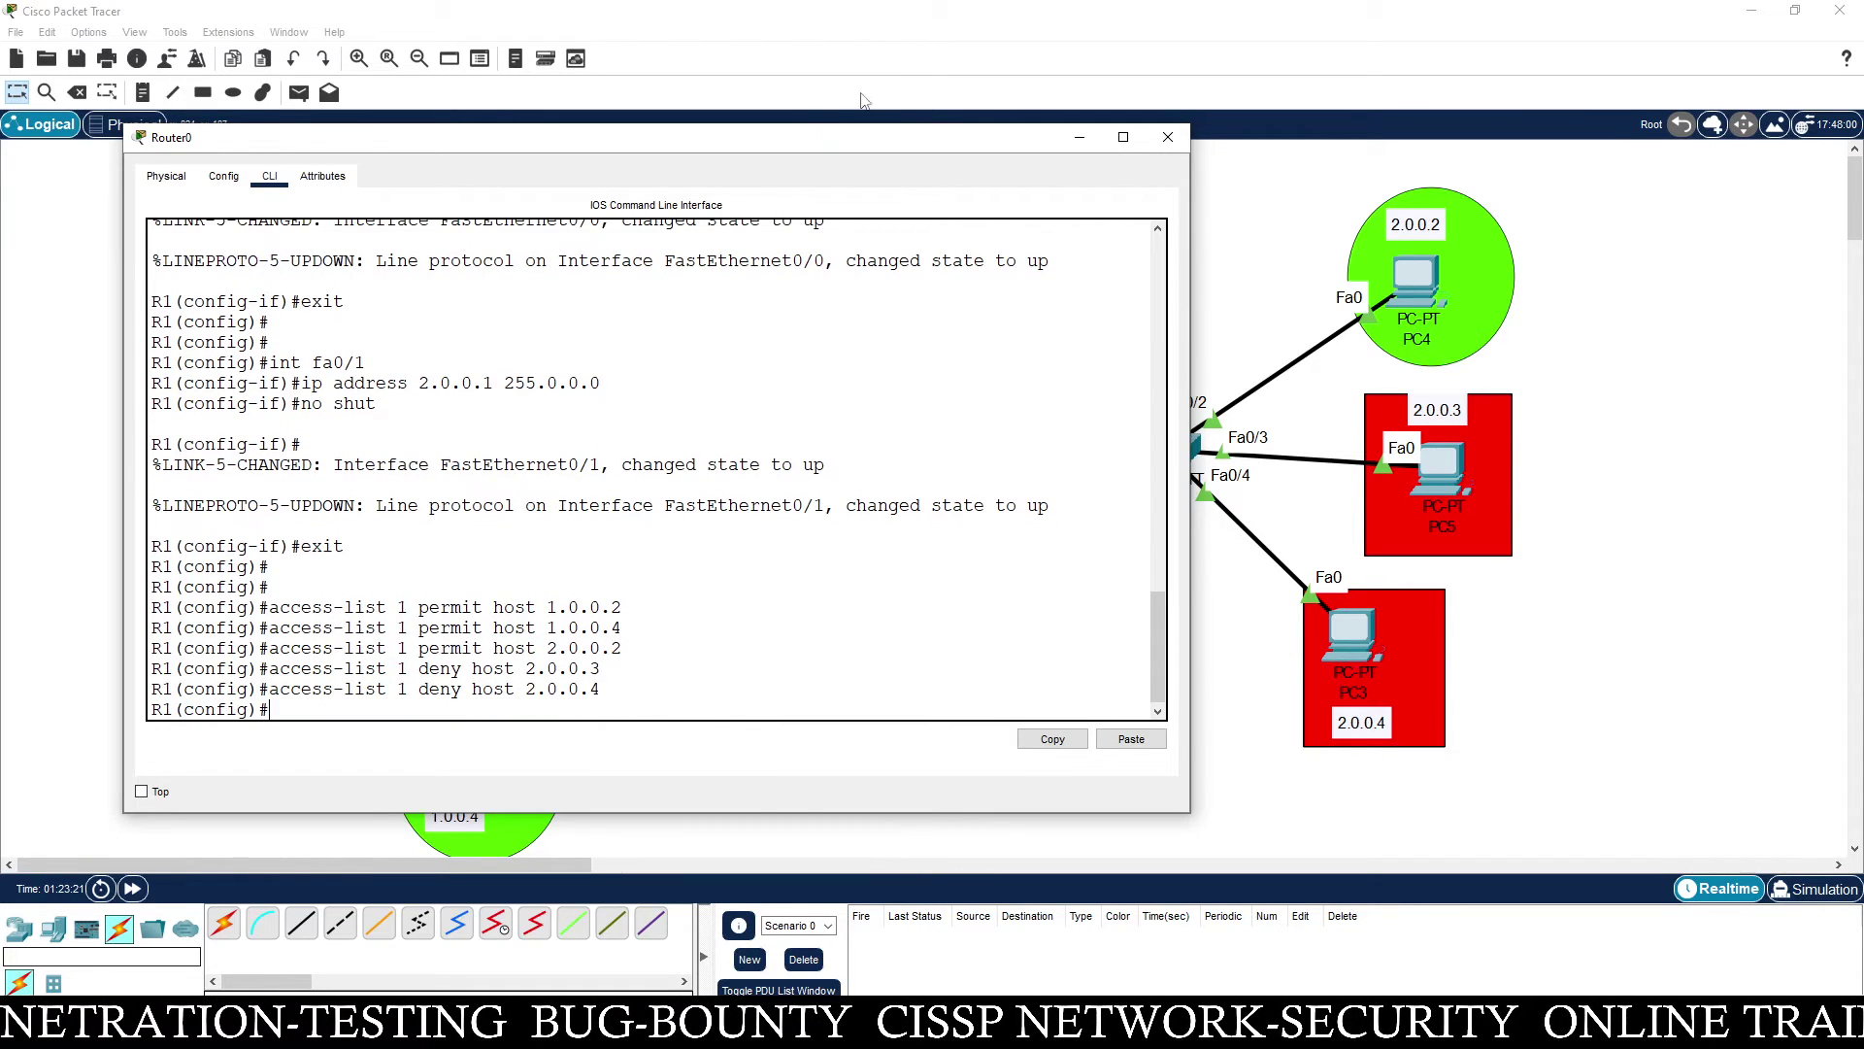
Add an access-list 1 entry denying host 1.0.0.3, with the router window moved clear of the 1.0.0.0 network
left_click_drag(816, 138, 1307, 124)
key("Up")
key("BackSpace")
key("BackSpace")
key("BackSpace")
key("BackSpace")
key("BackSpace")
key("BackSpace")
key("BackSpace")
type("1")
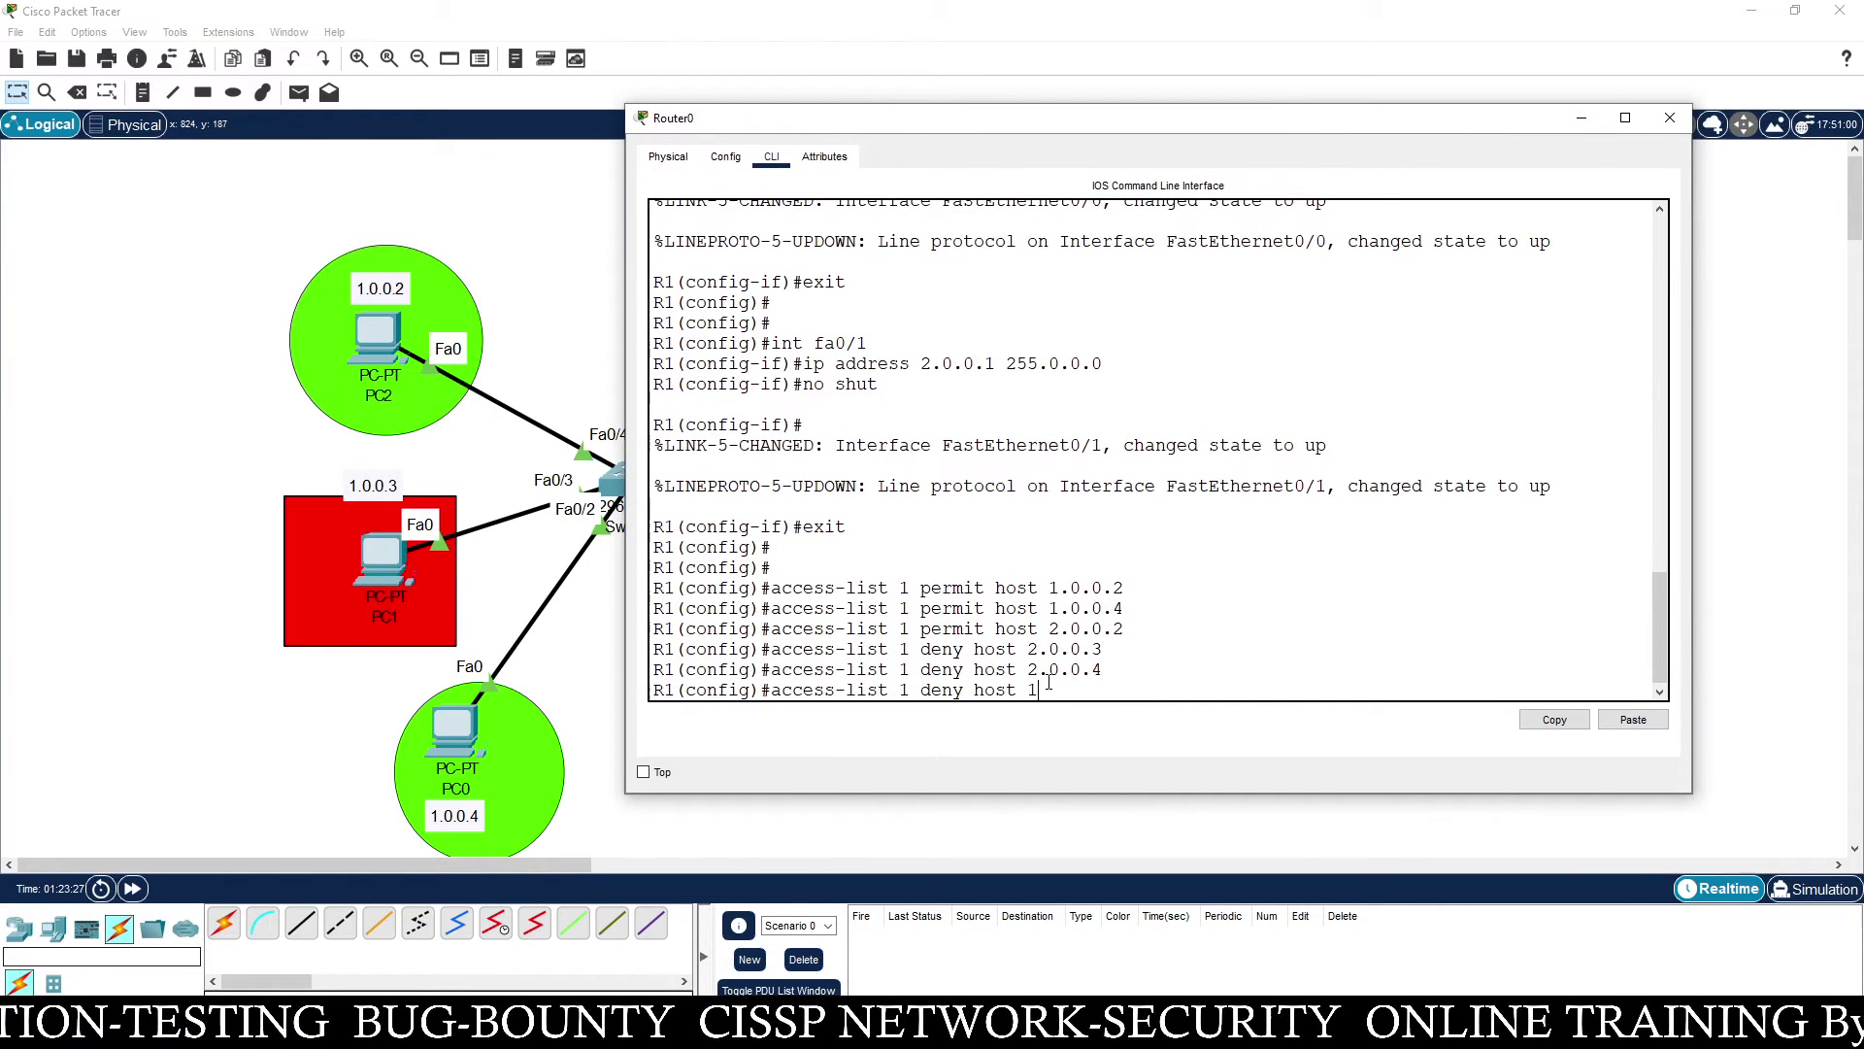
type(".0.0.3")
key("Return")
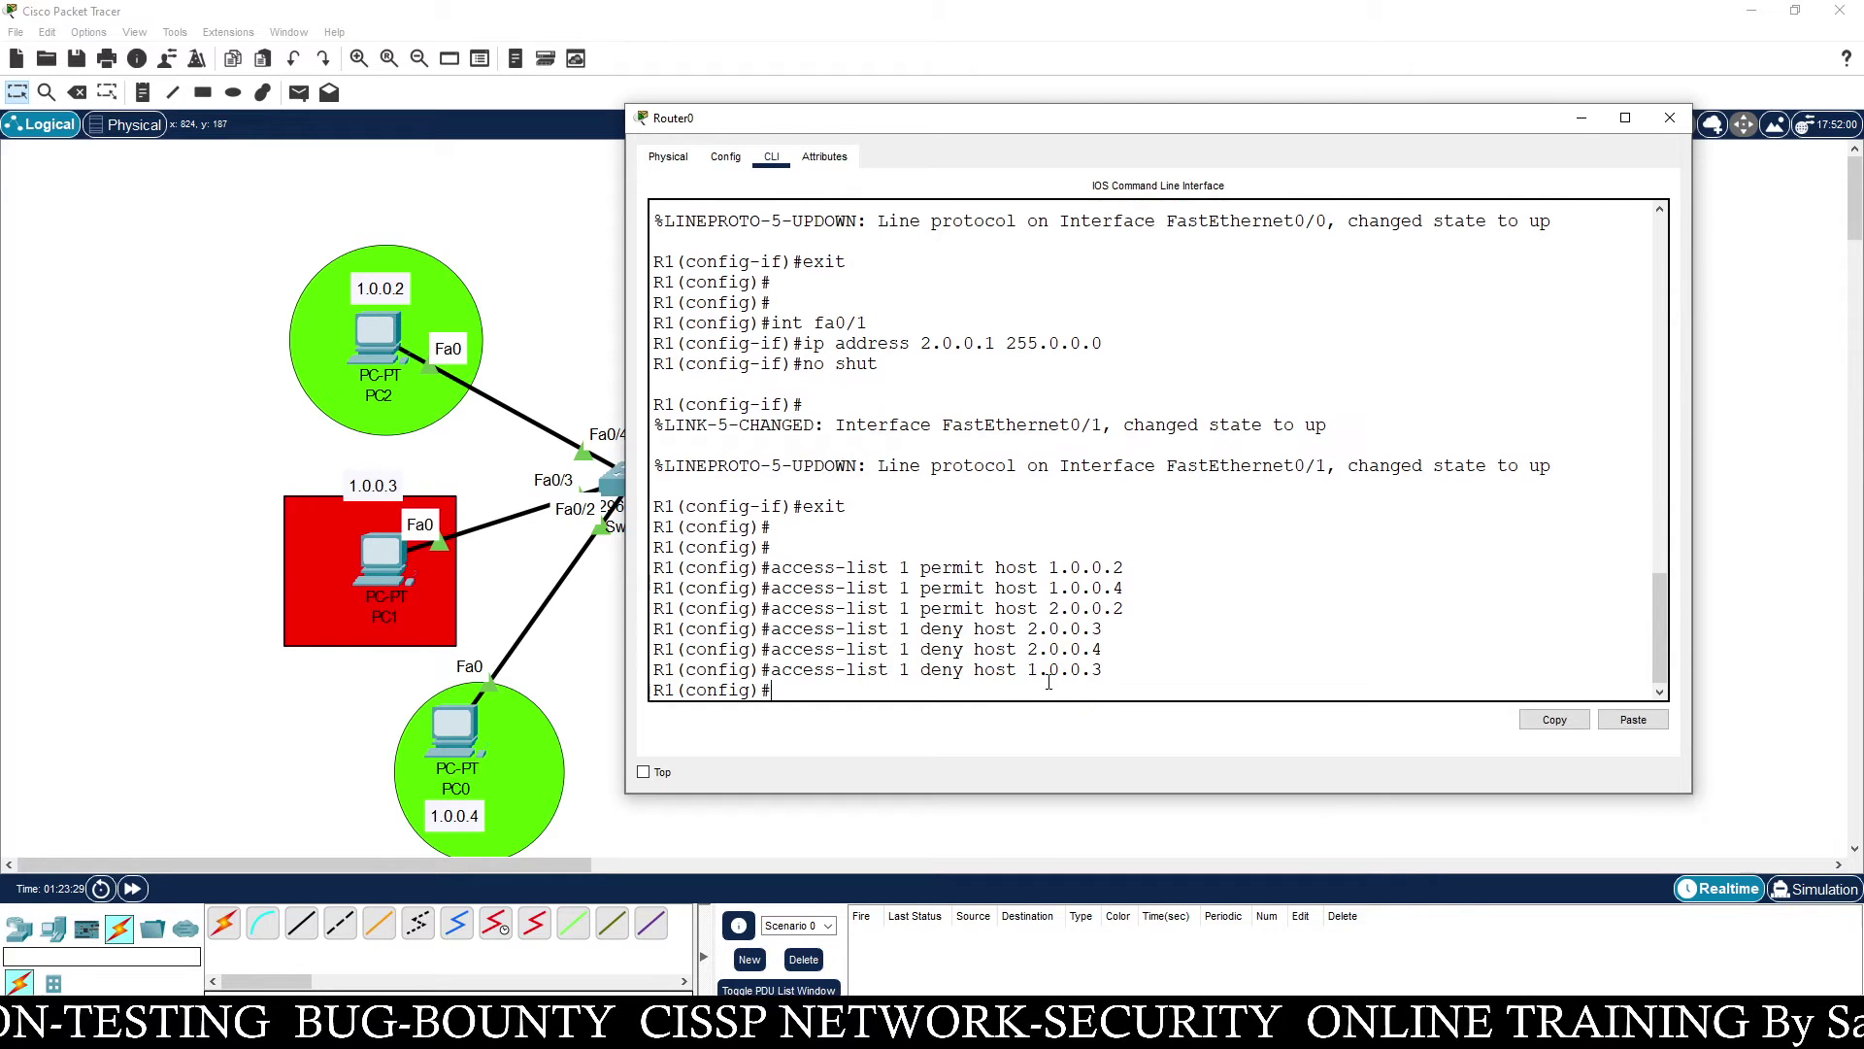
Copy the six access-list commands from the router console into a workspace note below Router0
left_click_drag(1131, 680, 640, 578)
left_click(1555, 719)
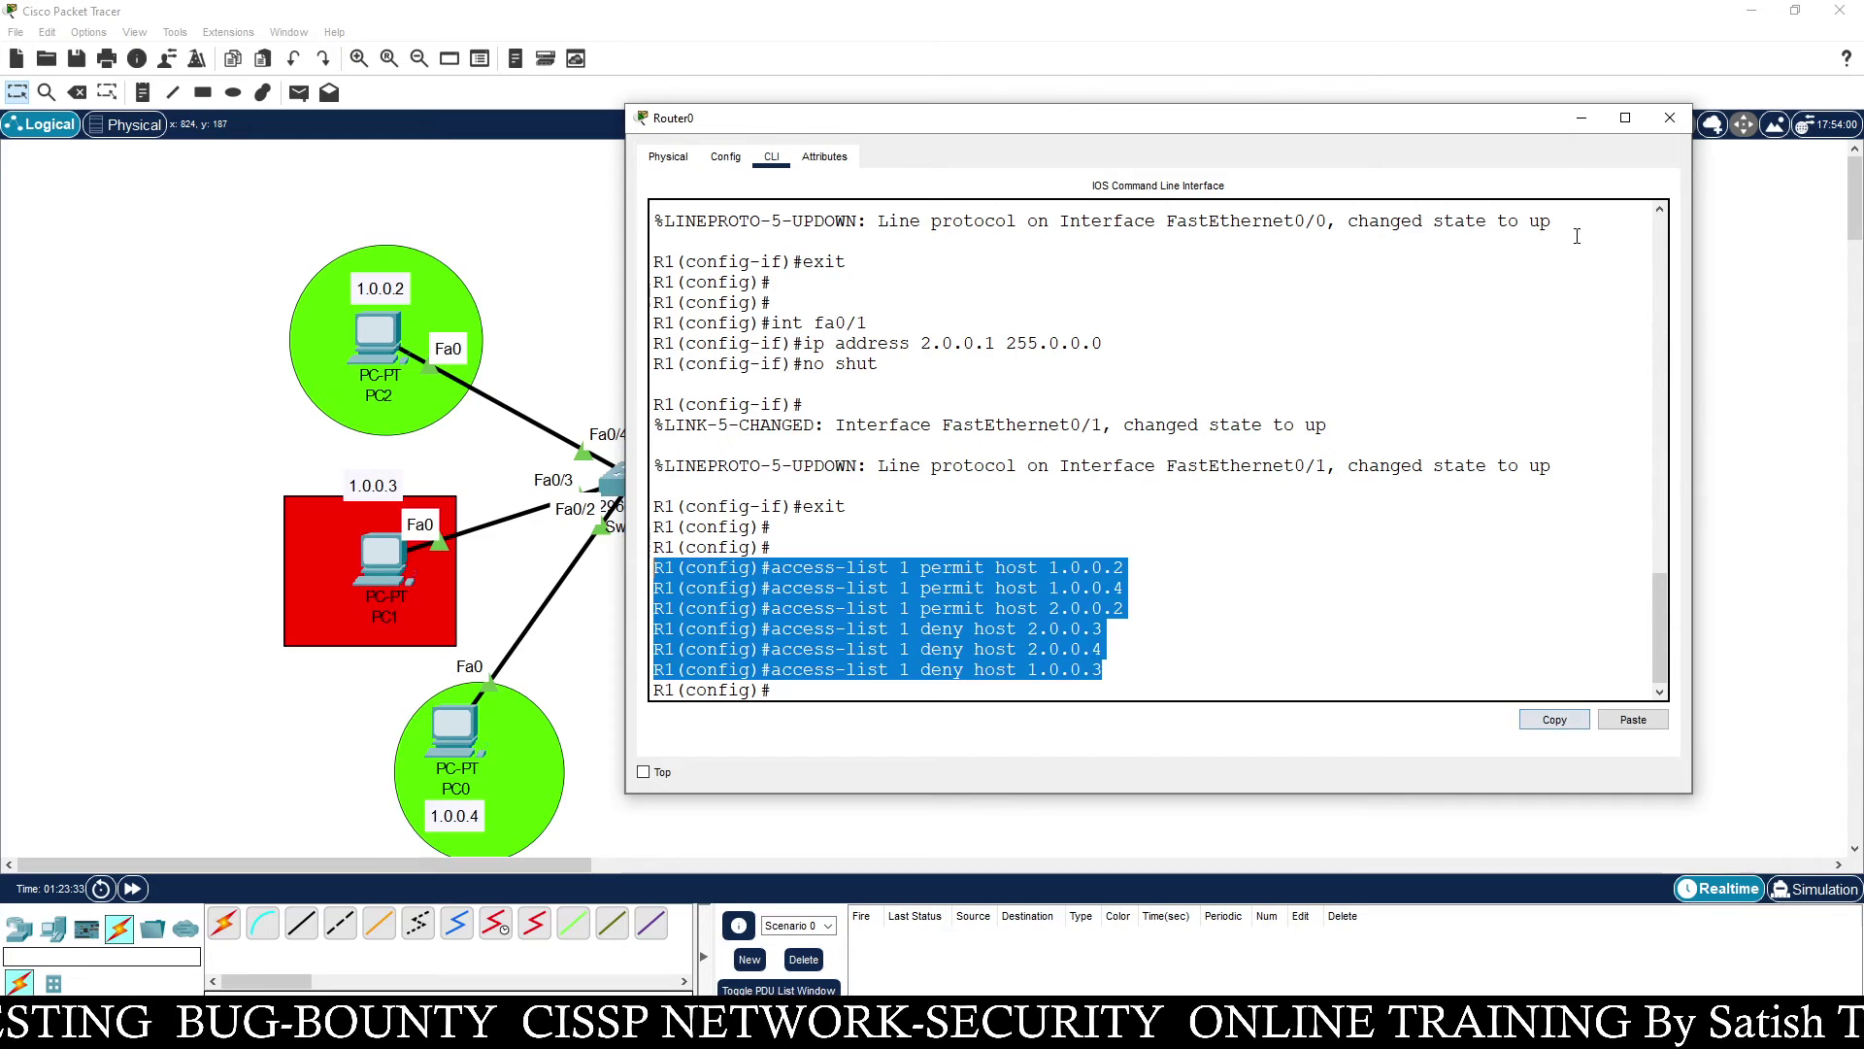
left_click(1582, 118)
left_click(142, 92)
left_click(803, 560)
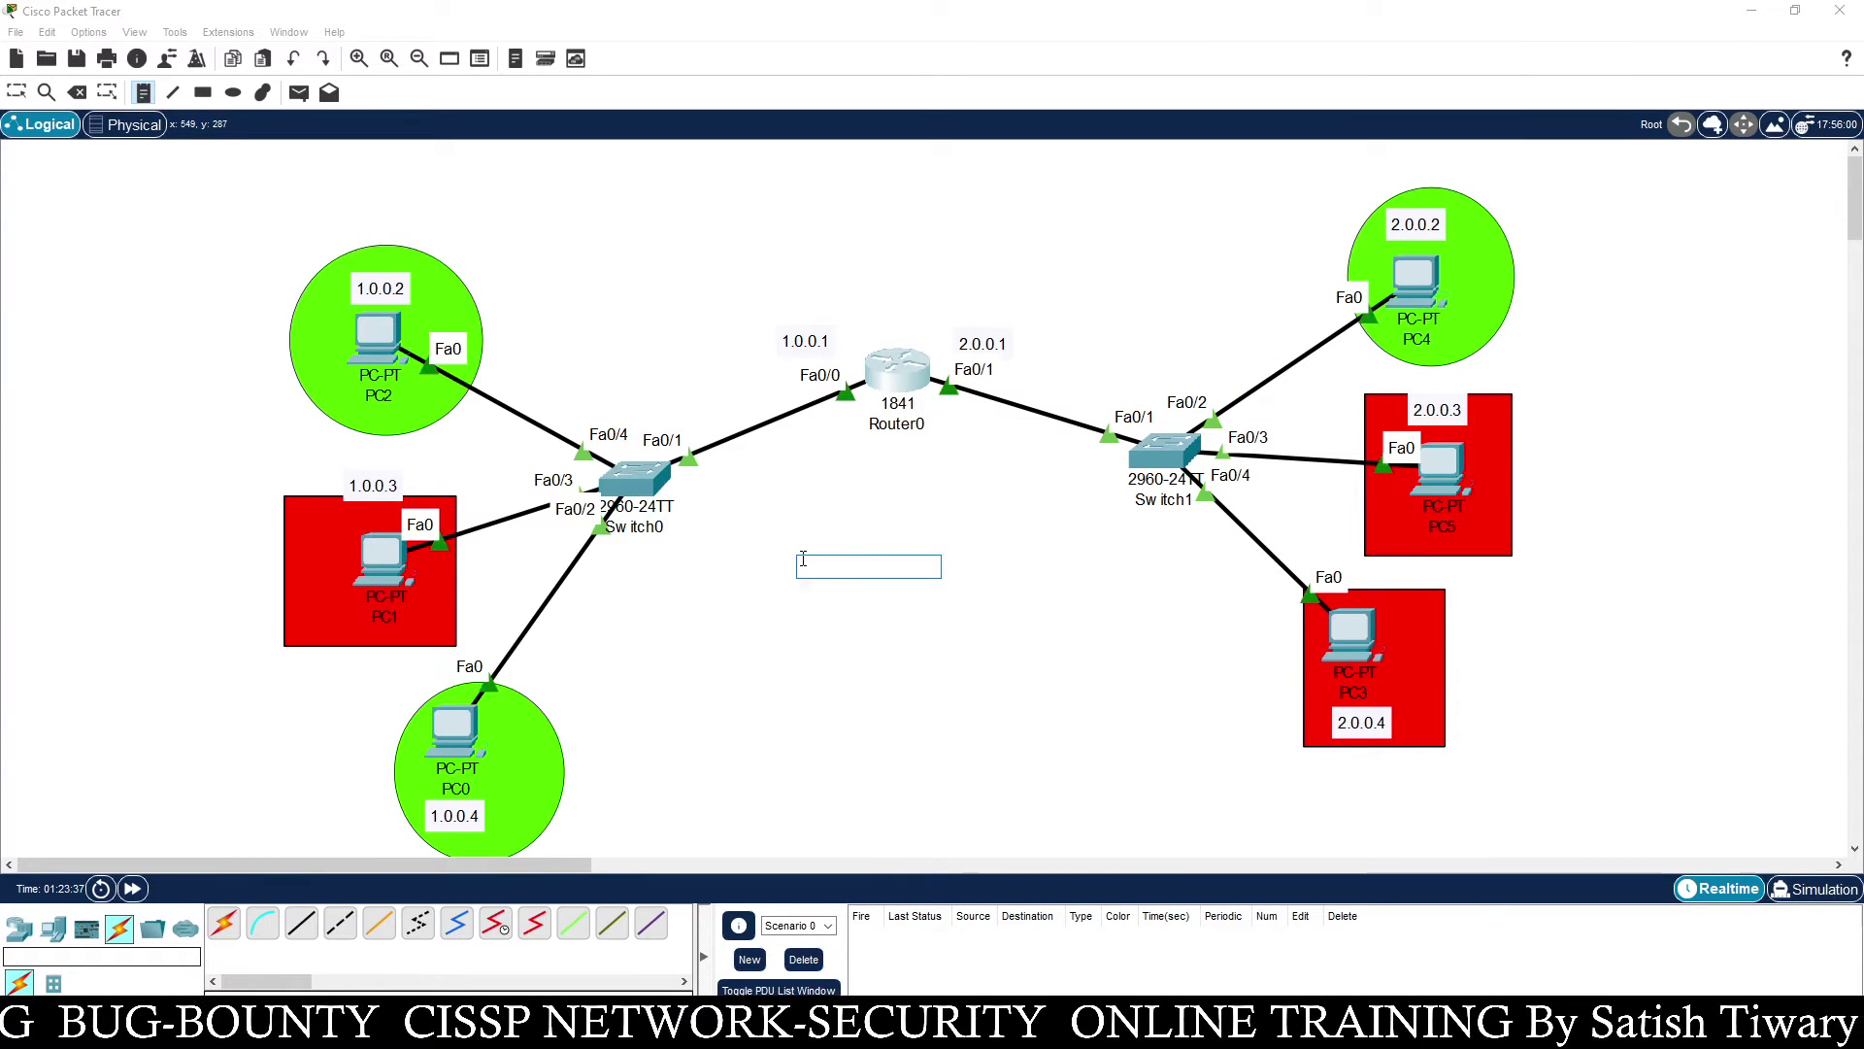
key("ctrl+v")
key("Escape")
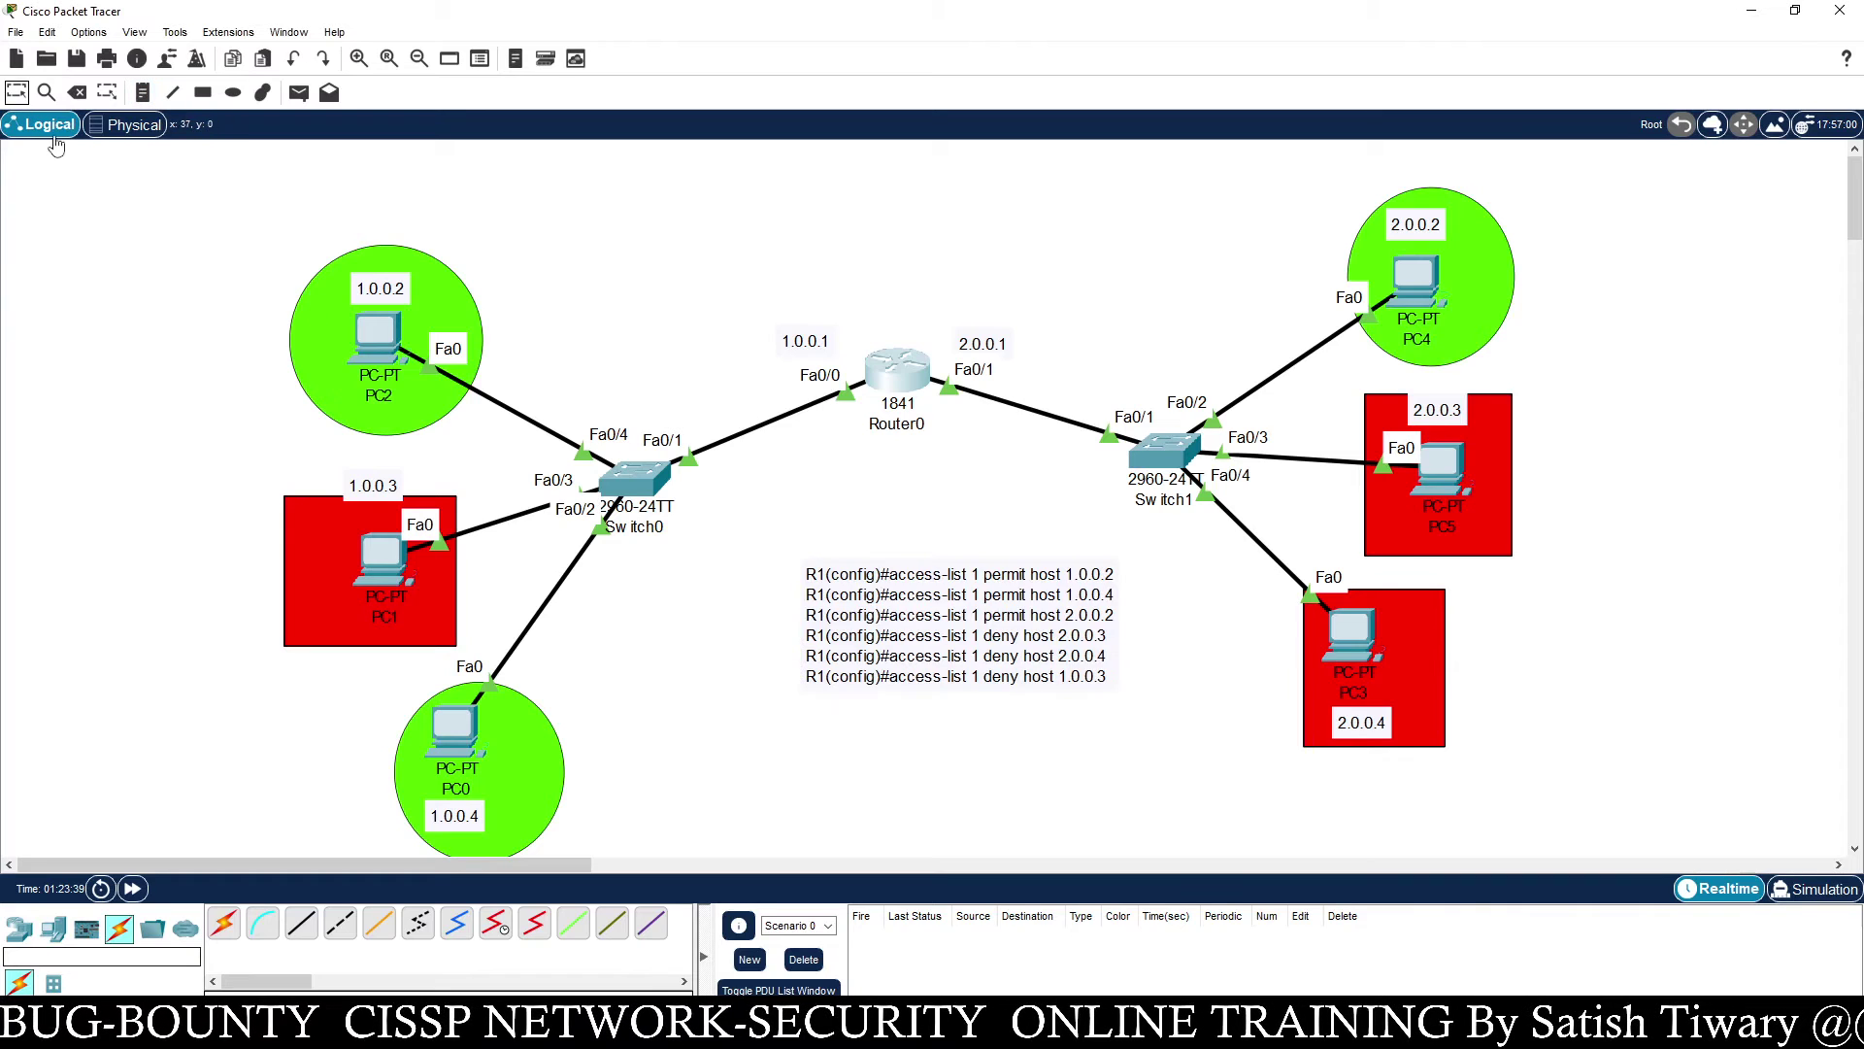
Shift the access-list note slightly left and bring up R1's console at its latest prompt, clear of the 1.0.0.0 network
left_click_drag(877, 622, 830, 628)
left_click(1049, 740)
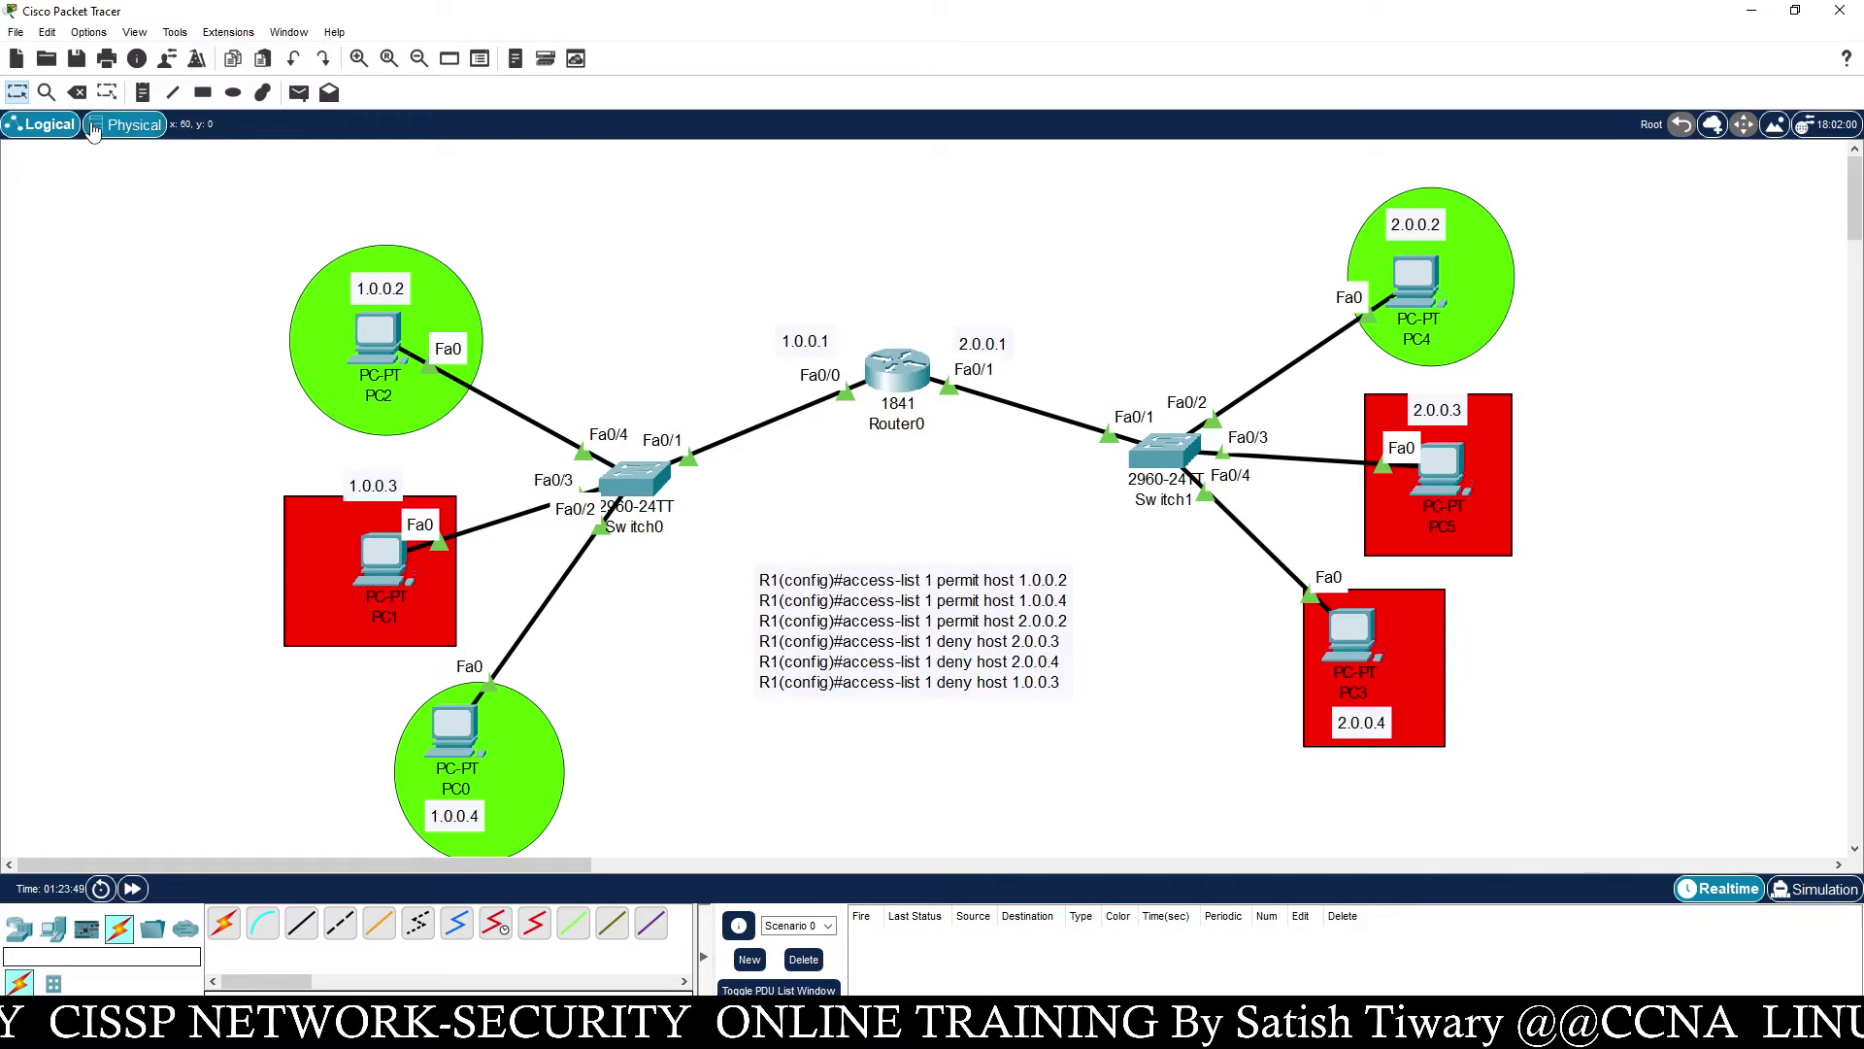
mouse_move(910, 370)
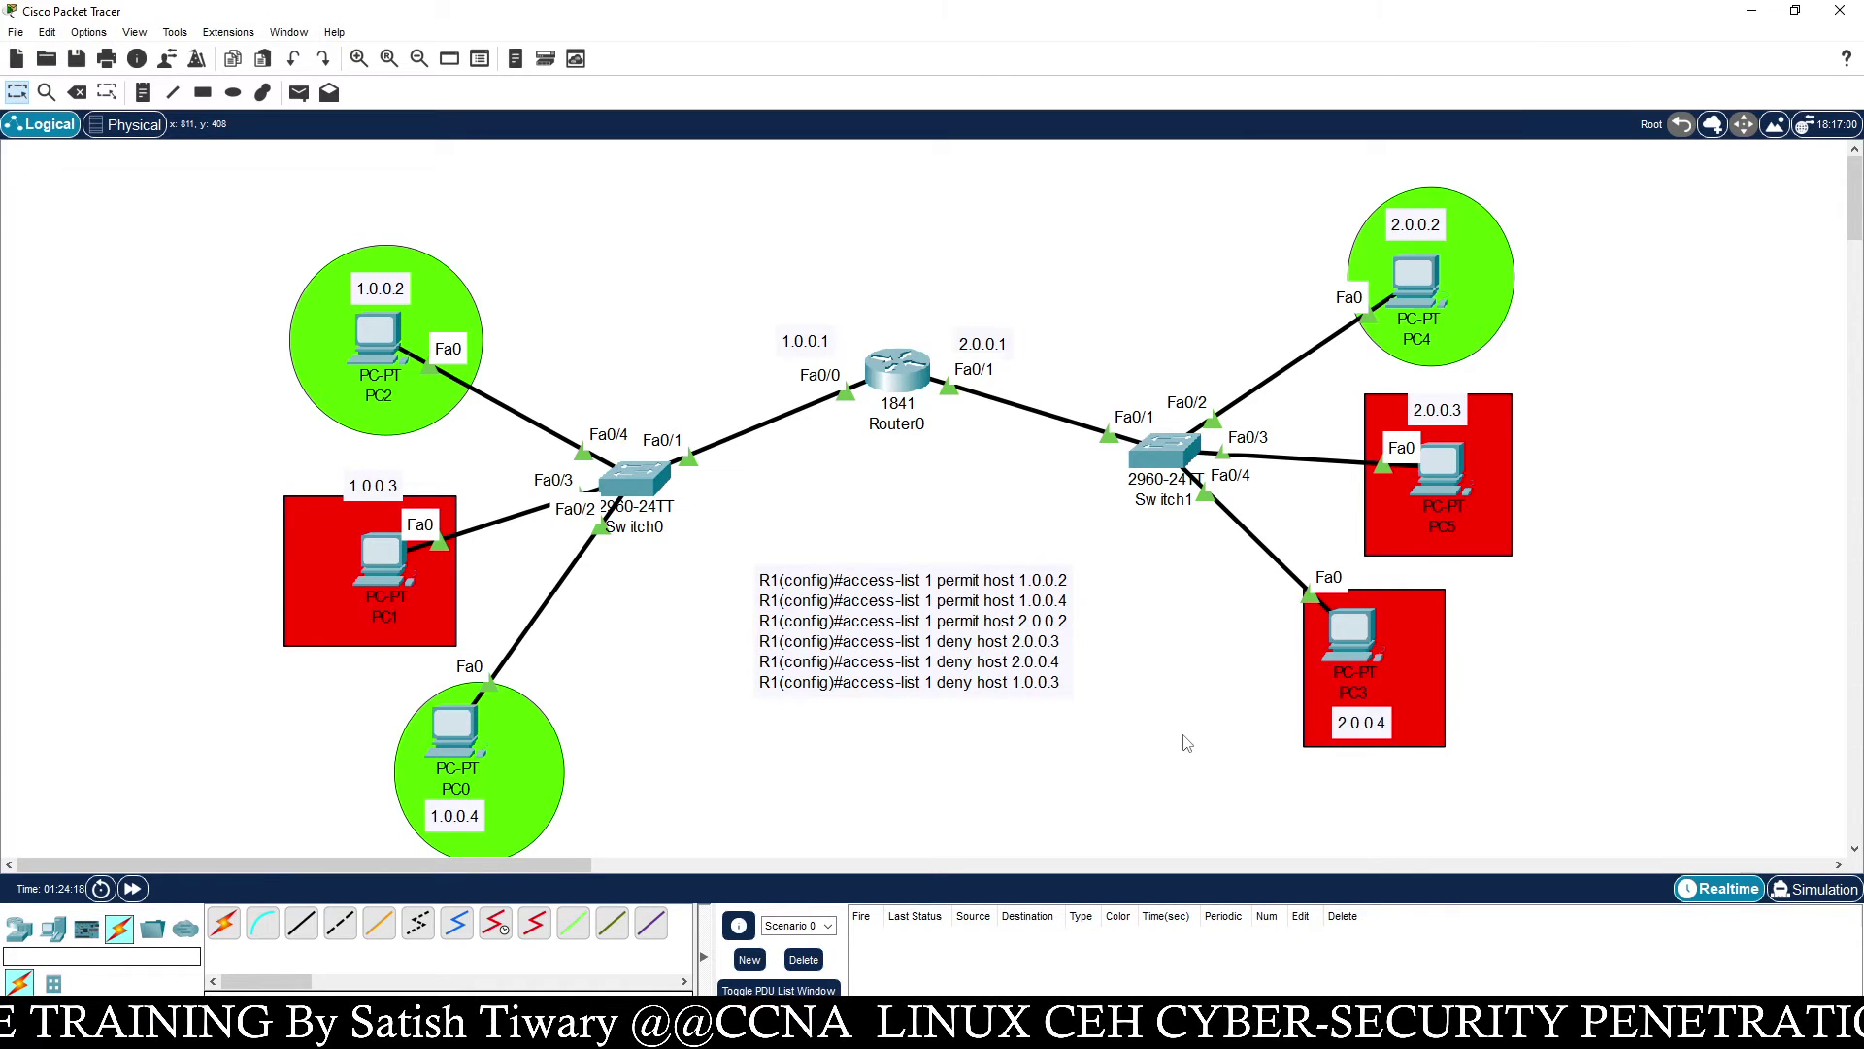
left_click(906, 368)
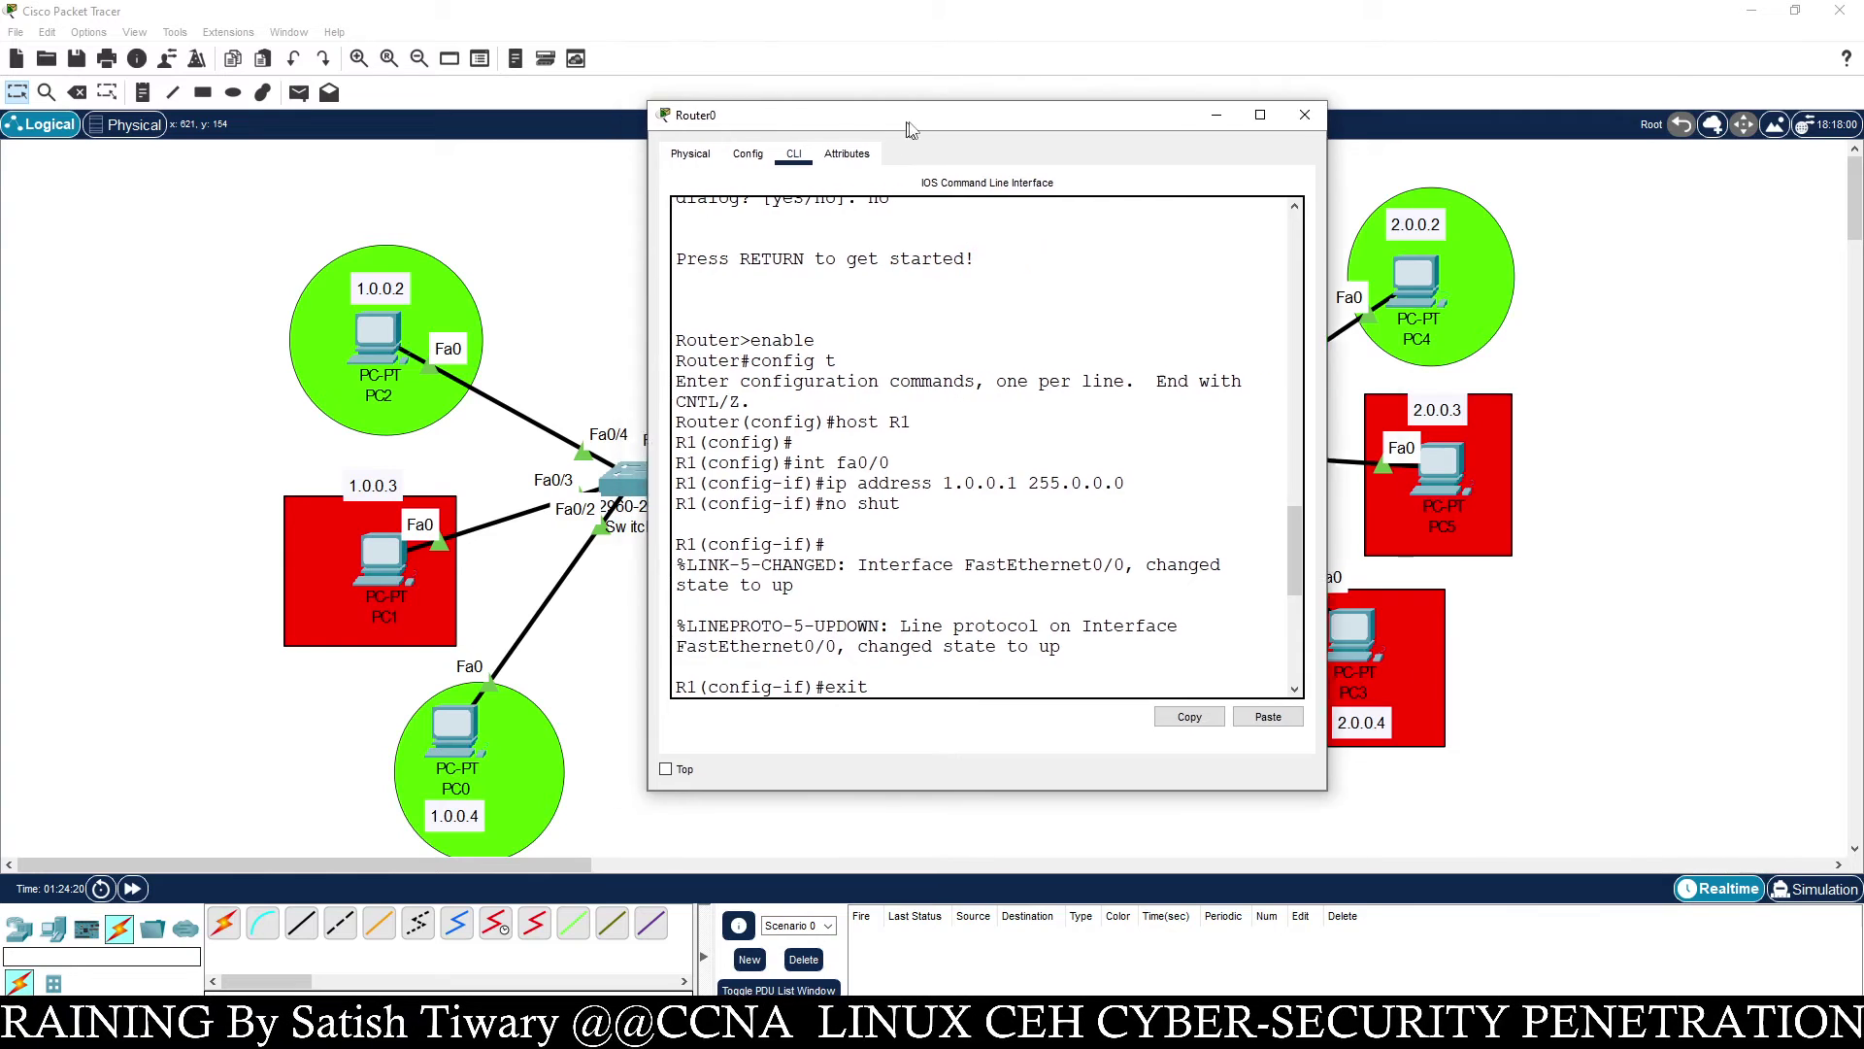
left_click_drag(893, 131, 1247, 86)
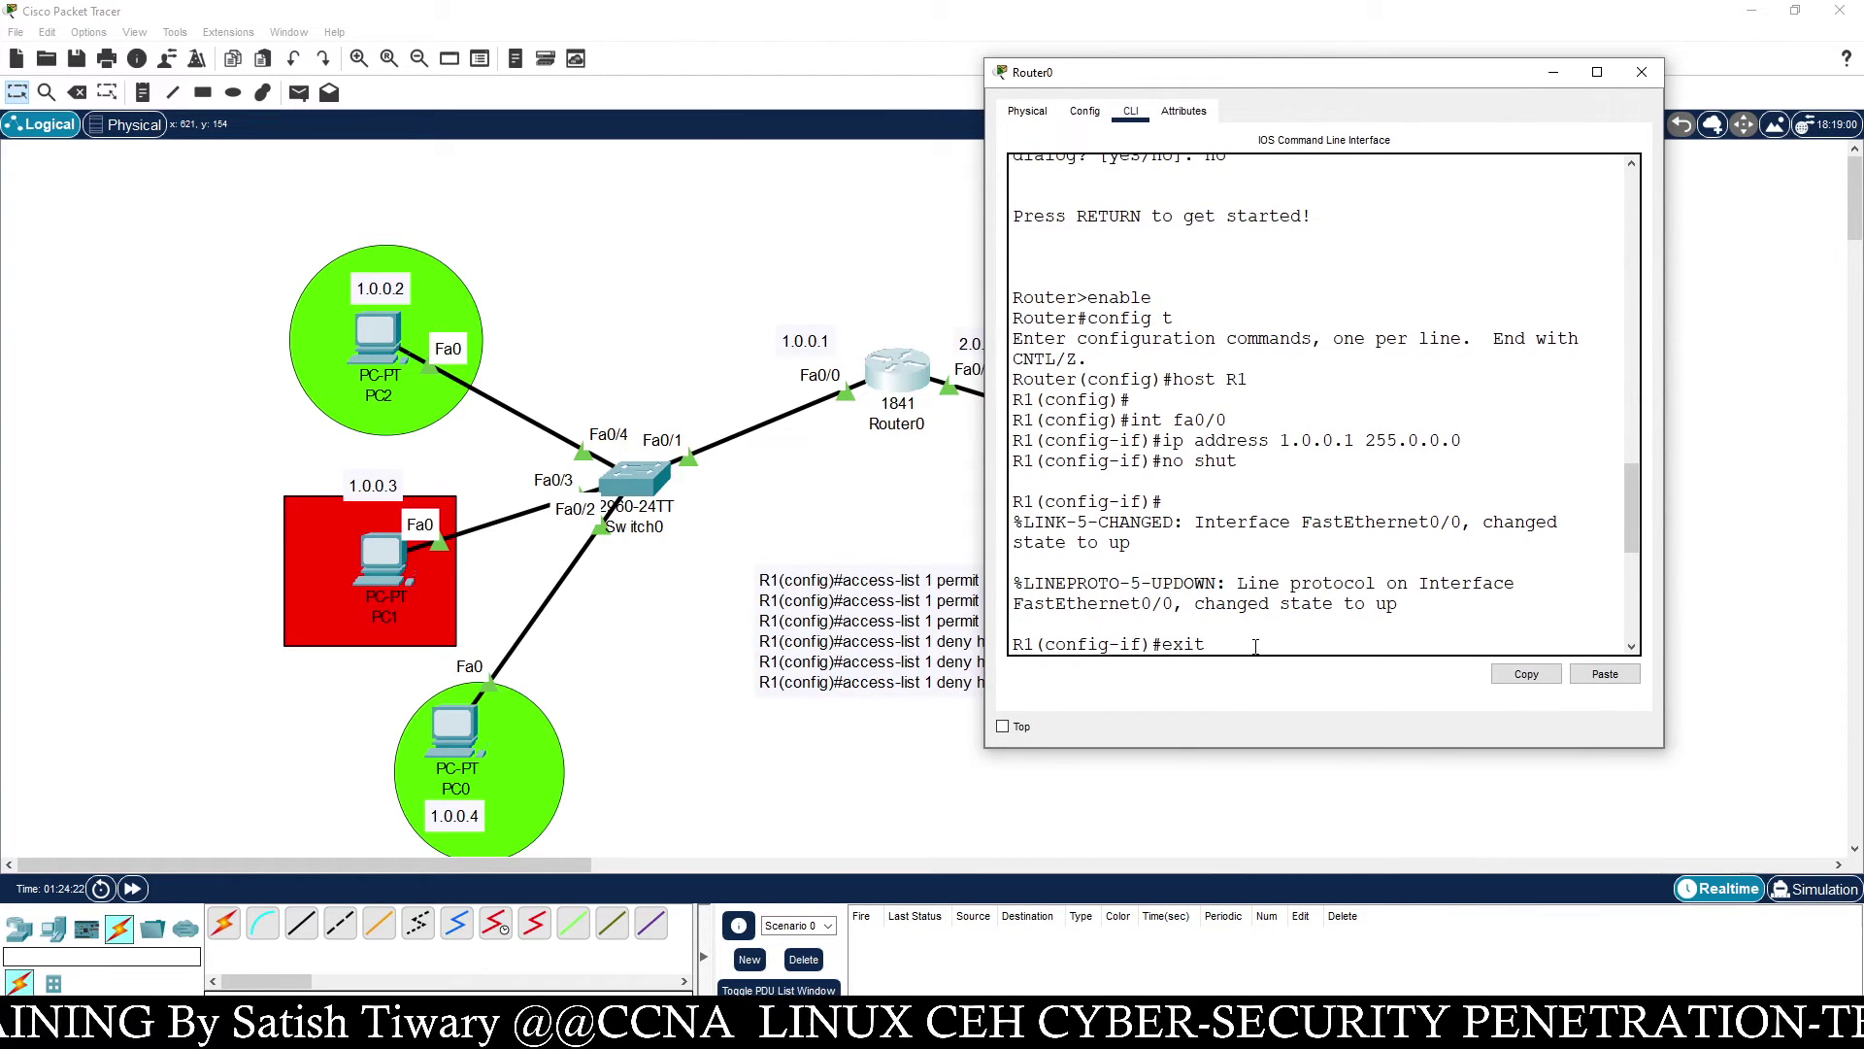
scroll(1256, 646, "down", 8)
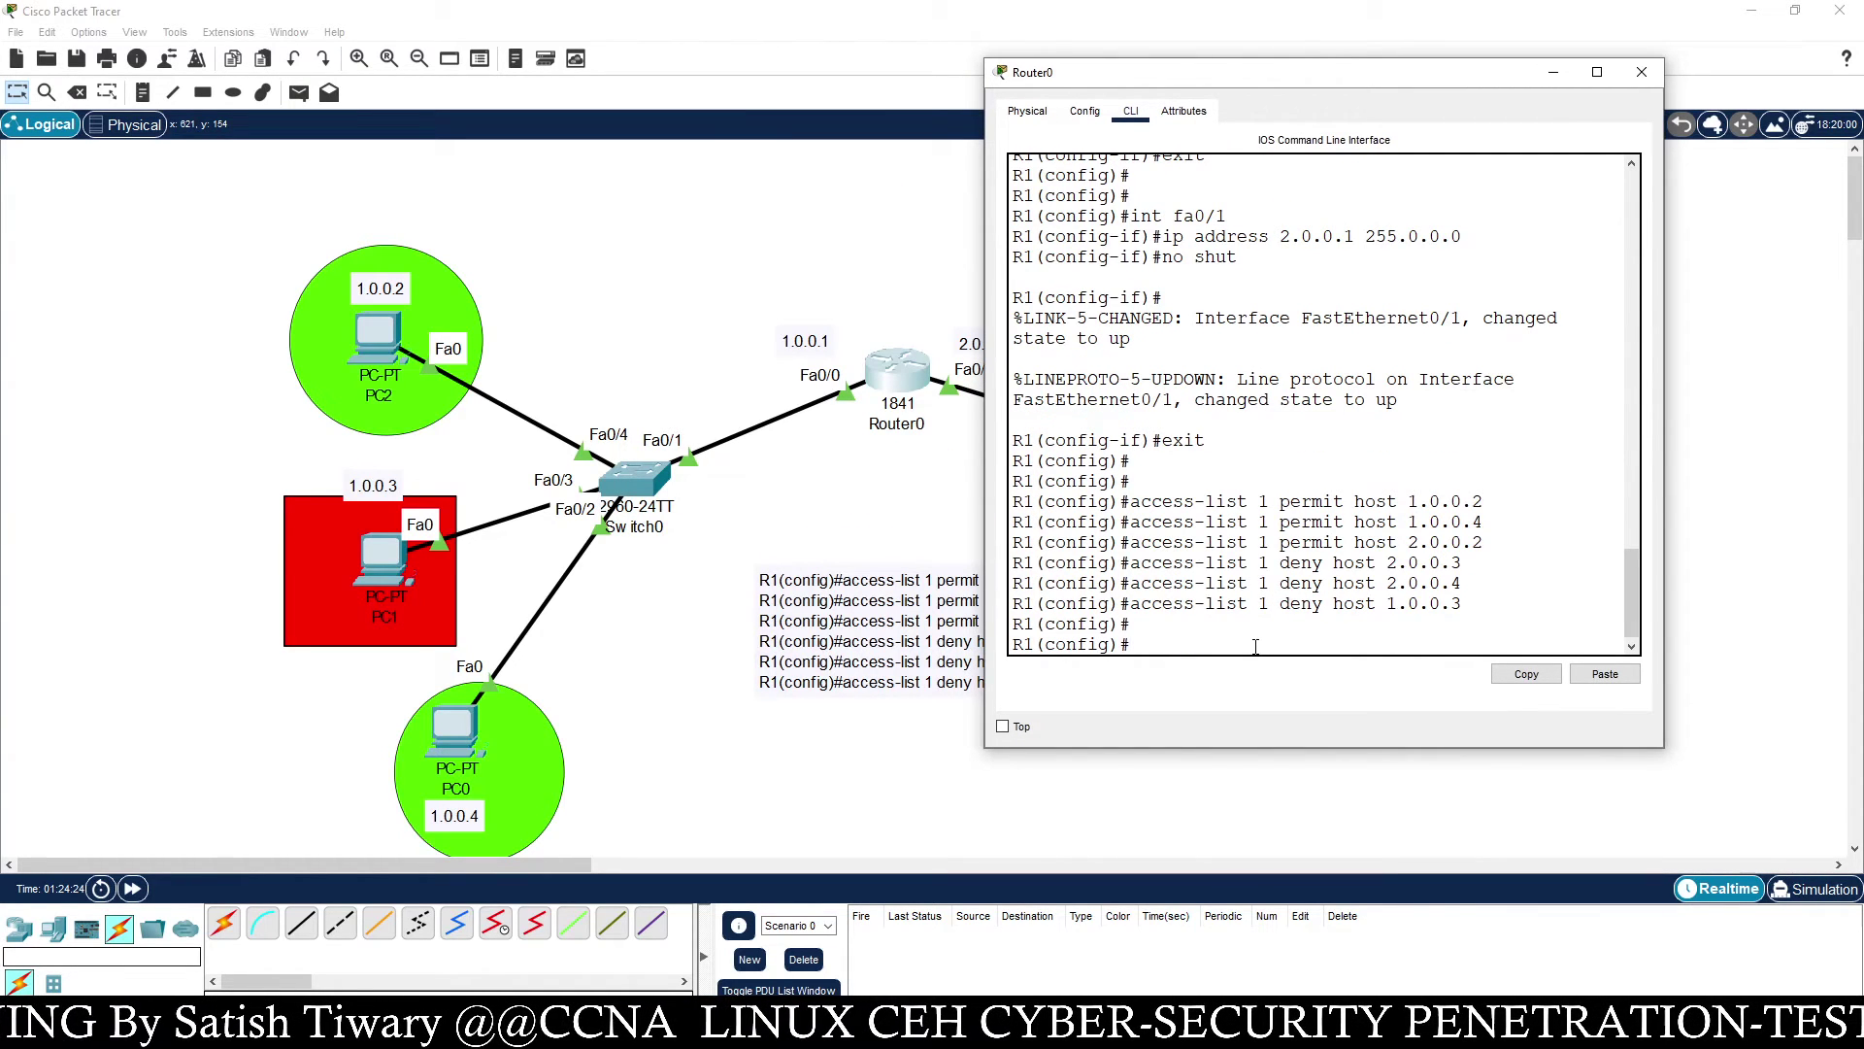
Apply access-list 1 inbound on R1's interface fa0/0 with ip access-group 1 in, and exit to global configuration
type("int fa0/0")
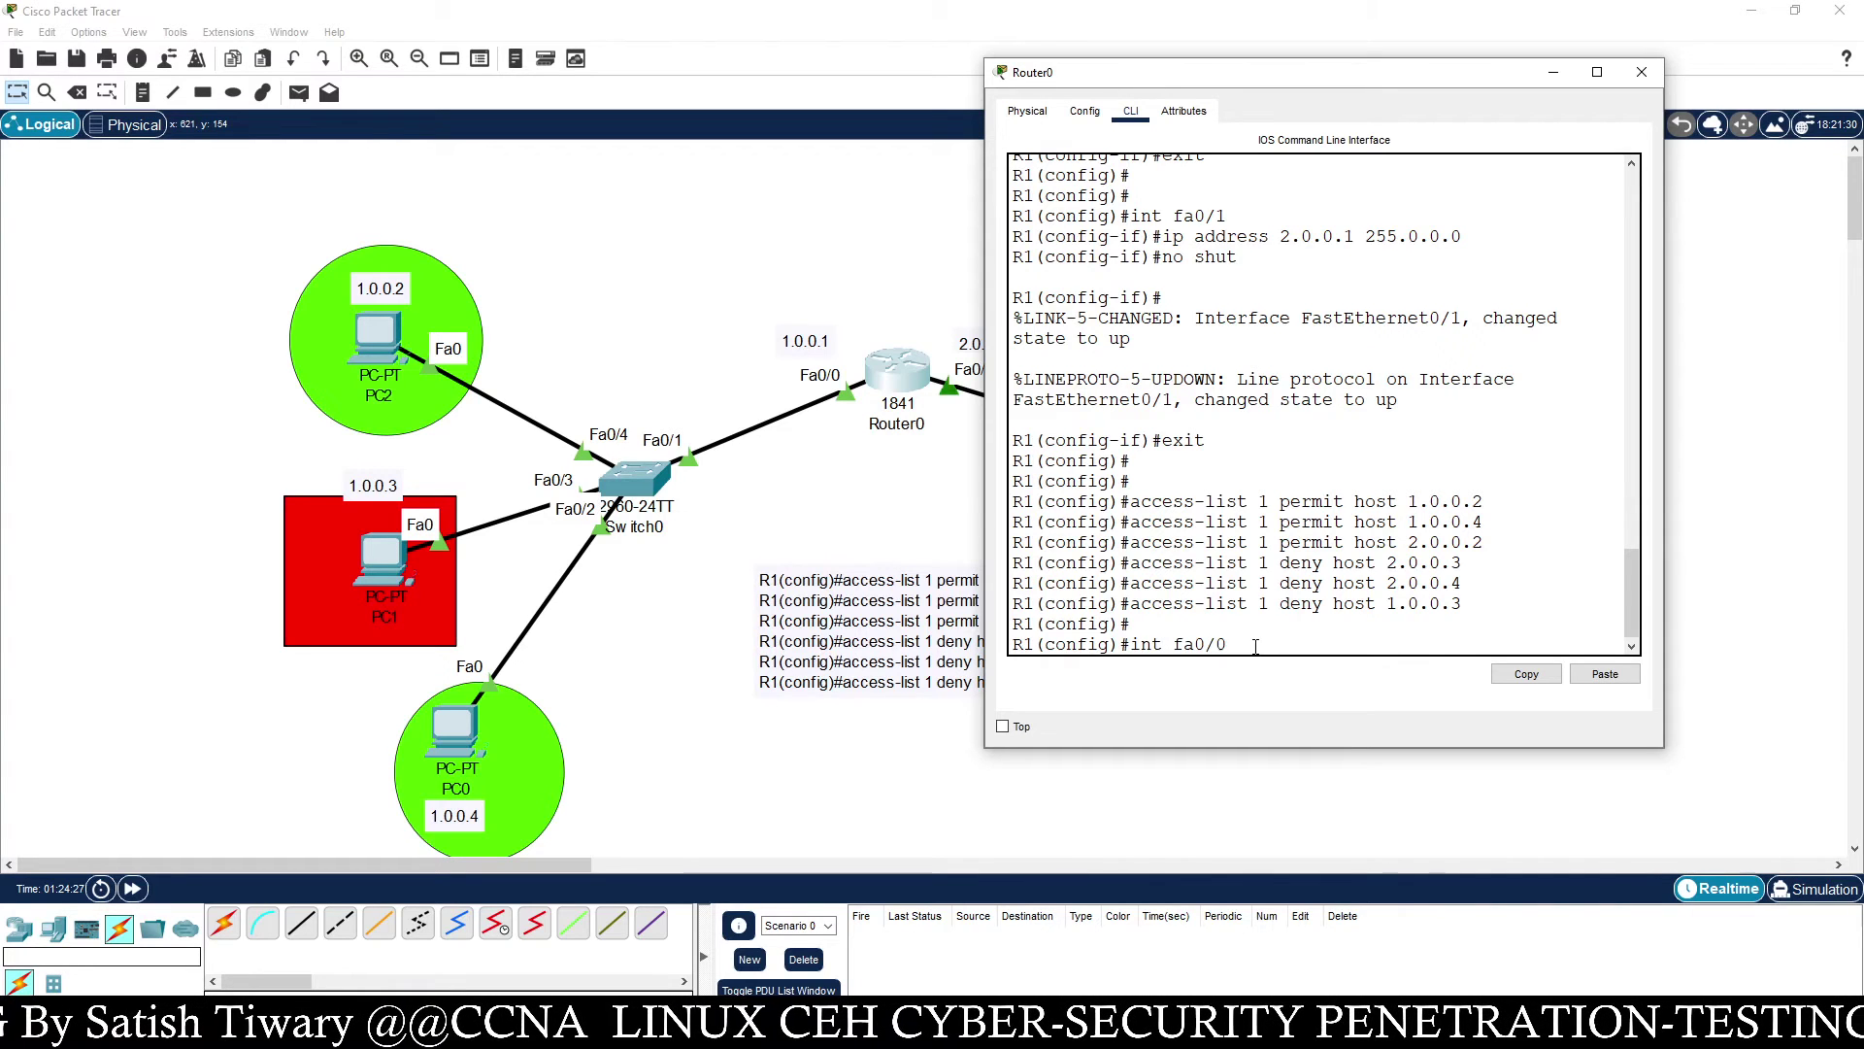
key("Return")
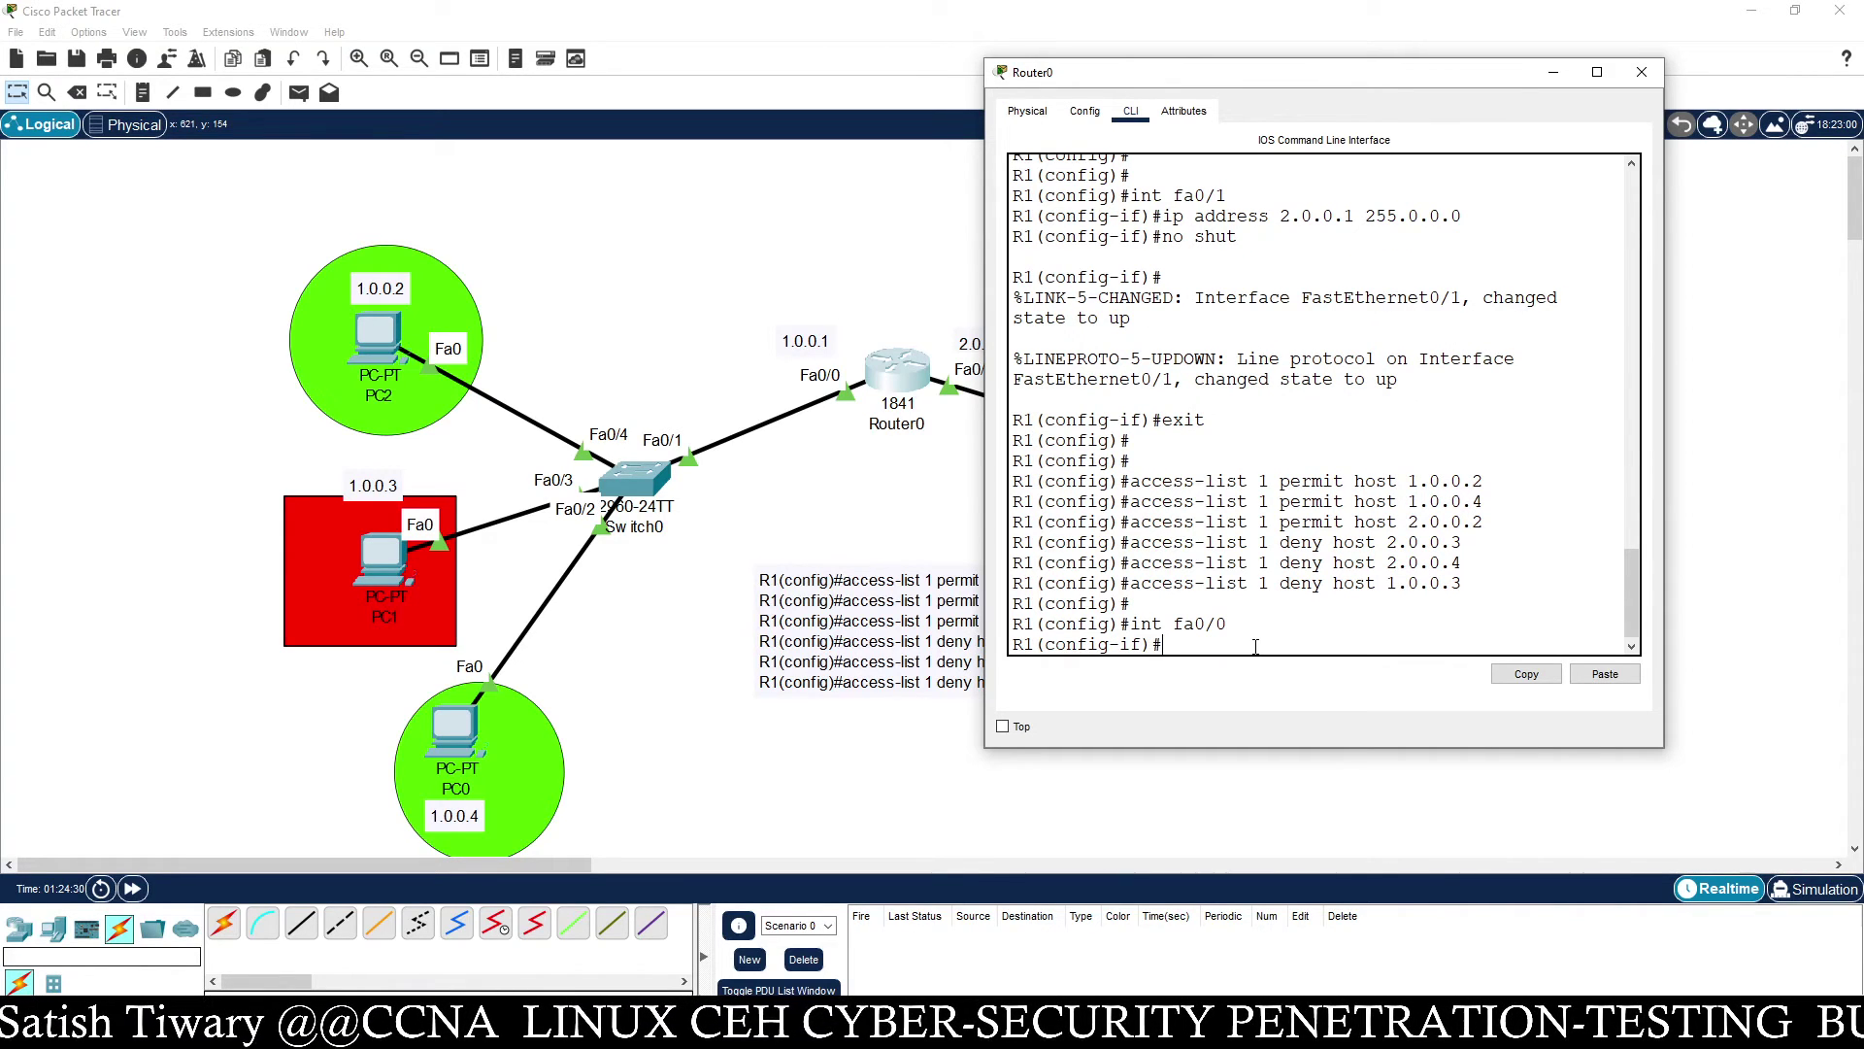
type("ip acce")
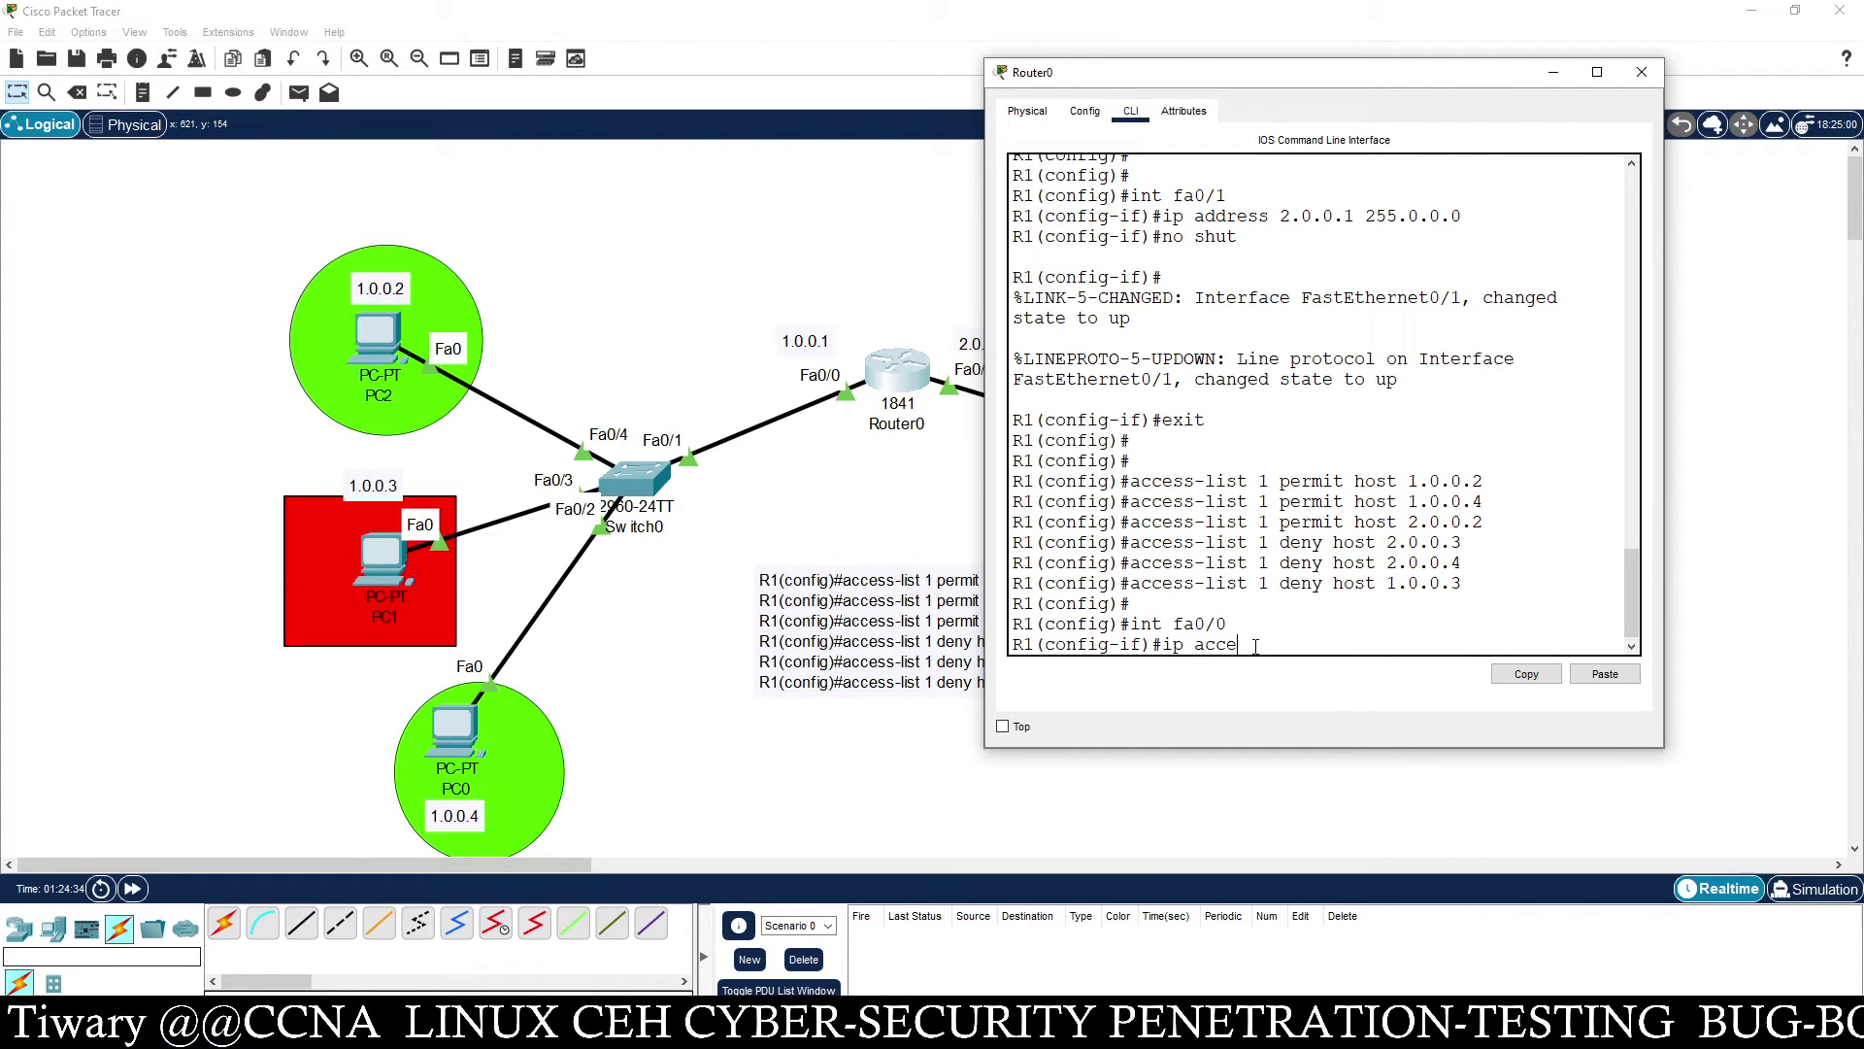
type("ss-grou")
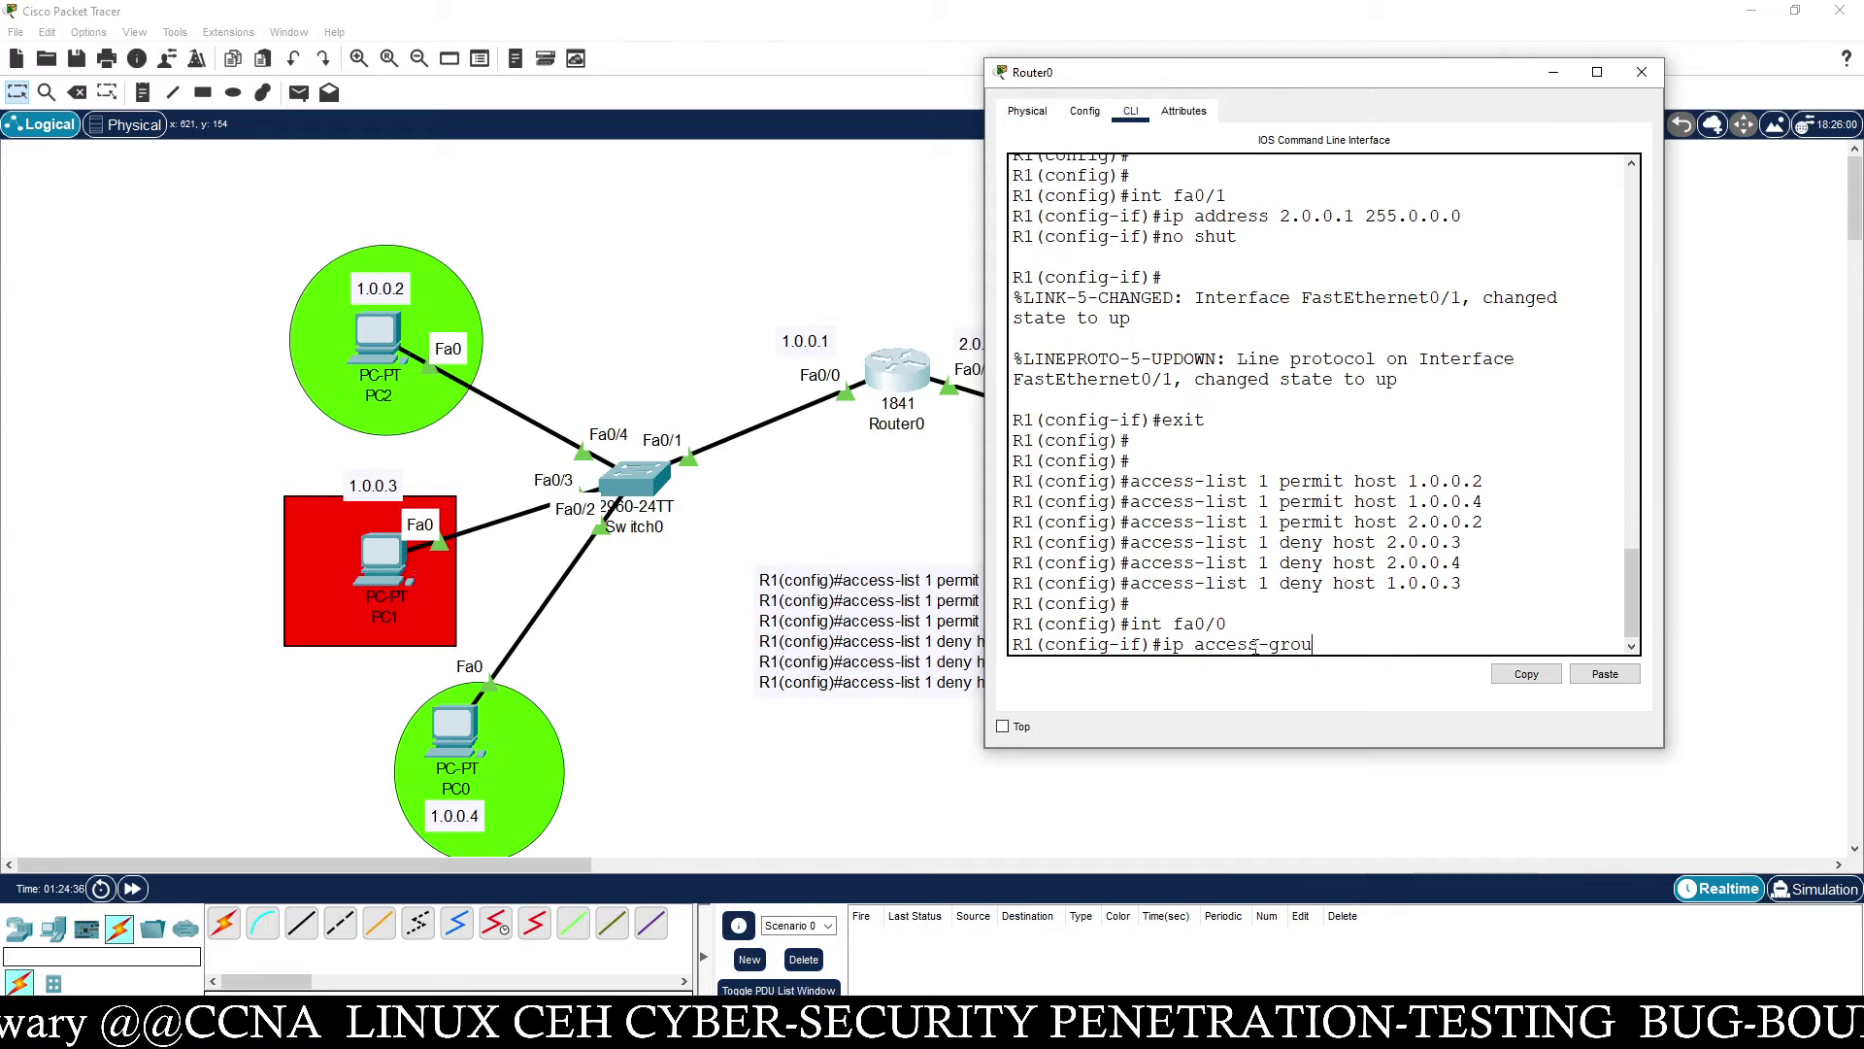
type("p 1")
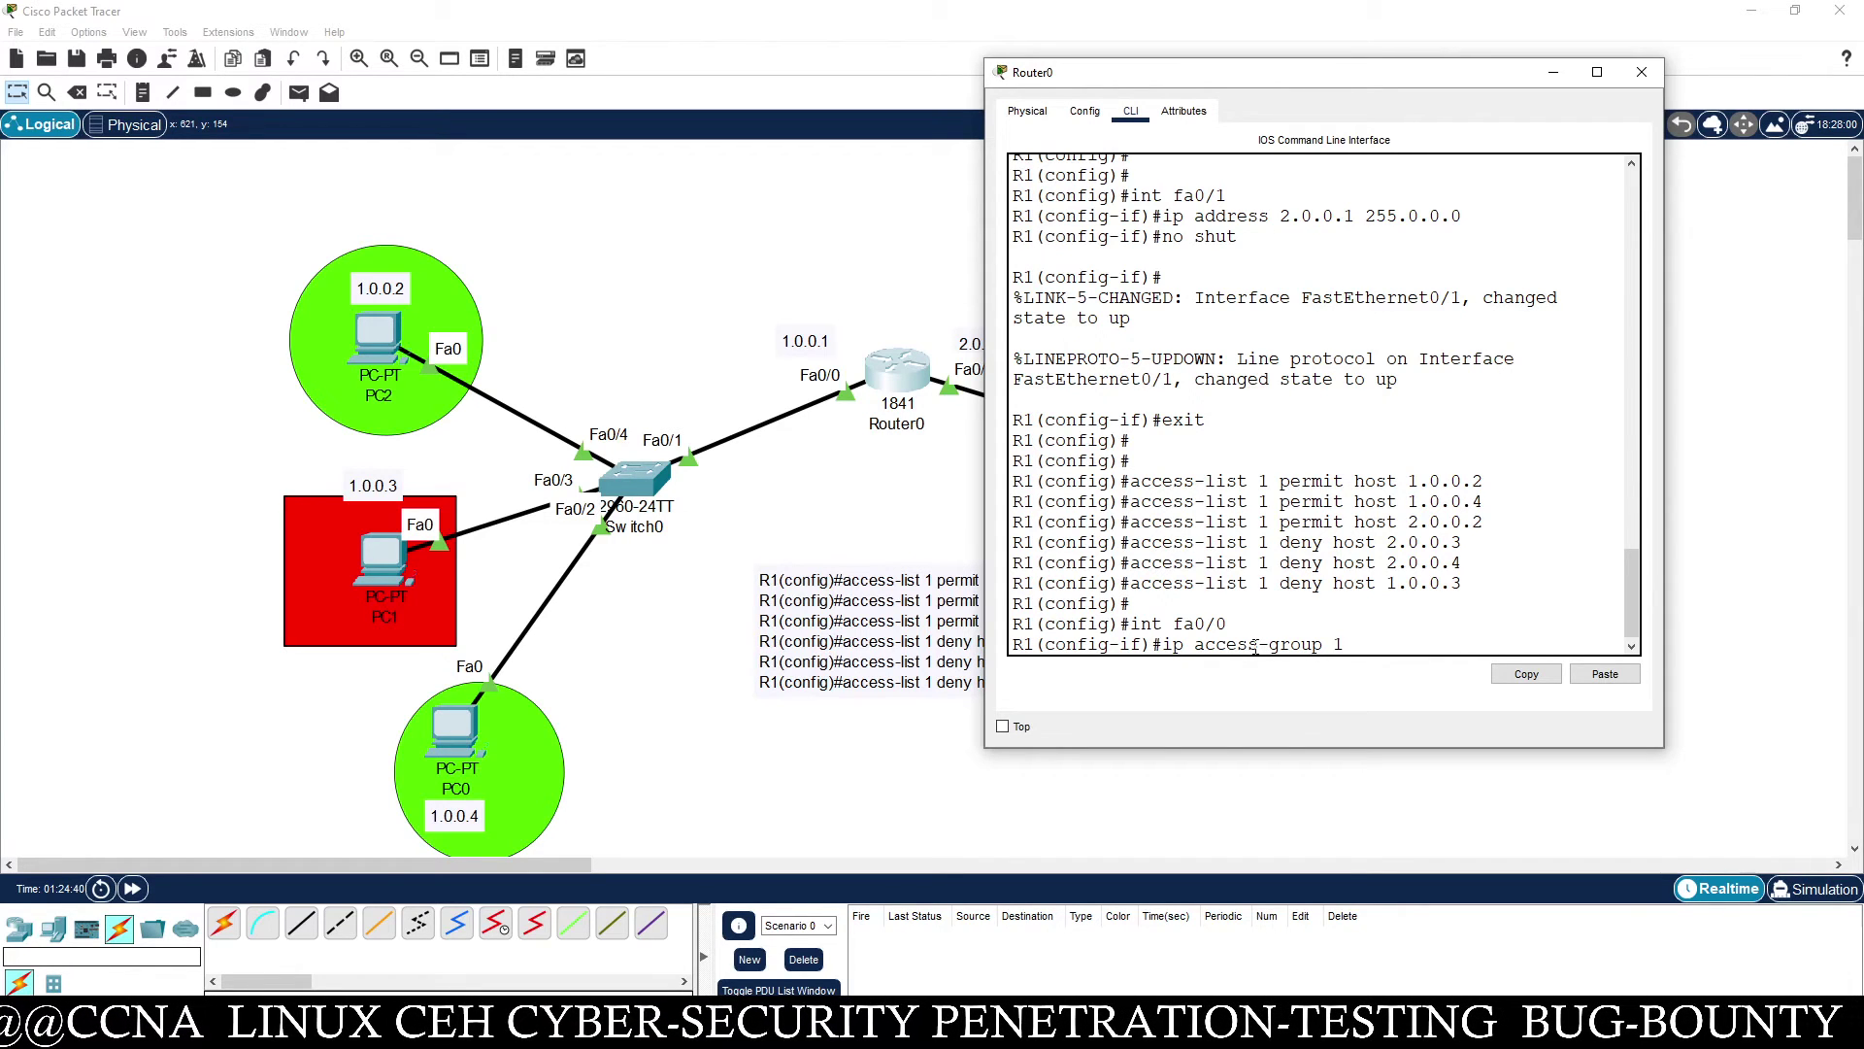
type("in")
key("BackSpace")
key("BackSpace")
key("BackSpace")
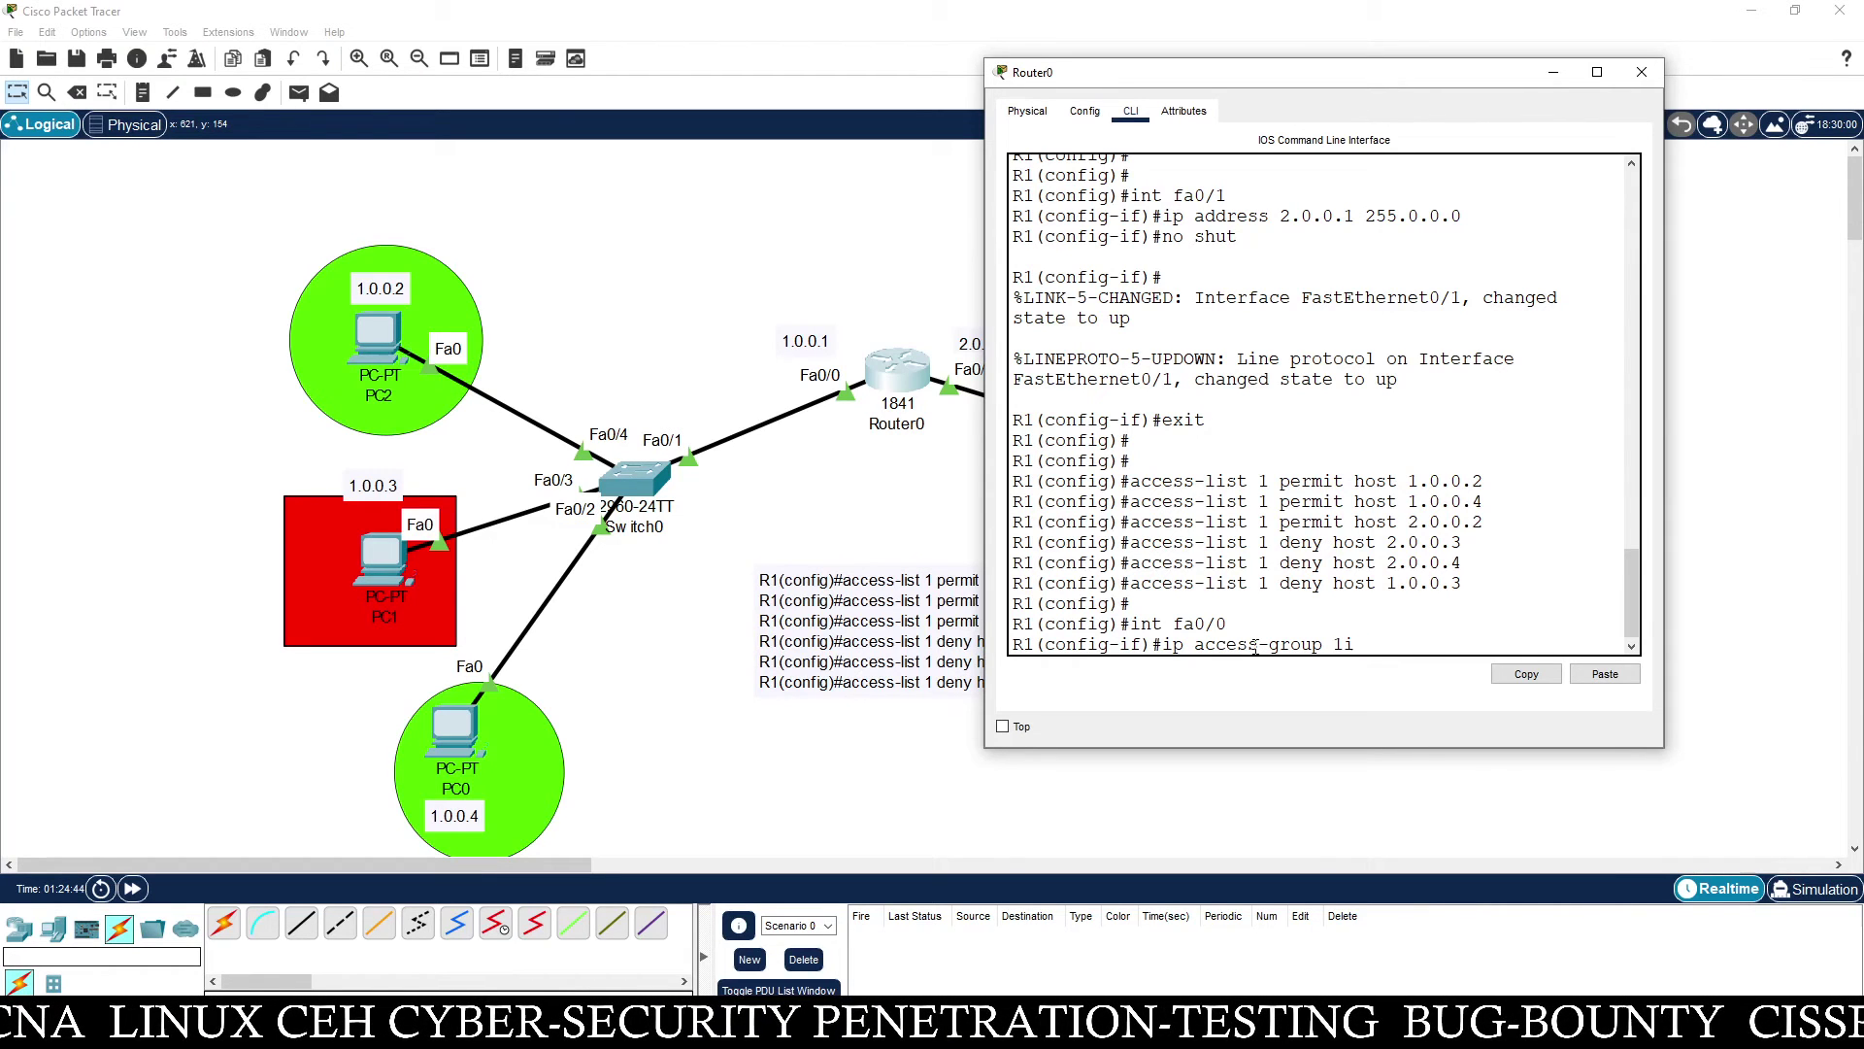
type("1 in")
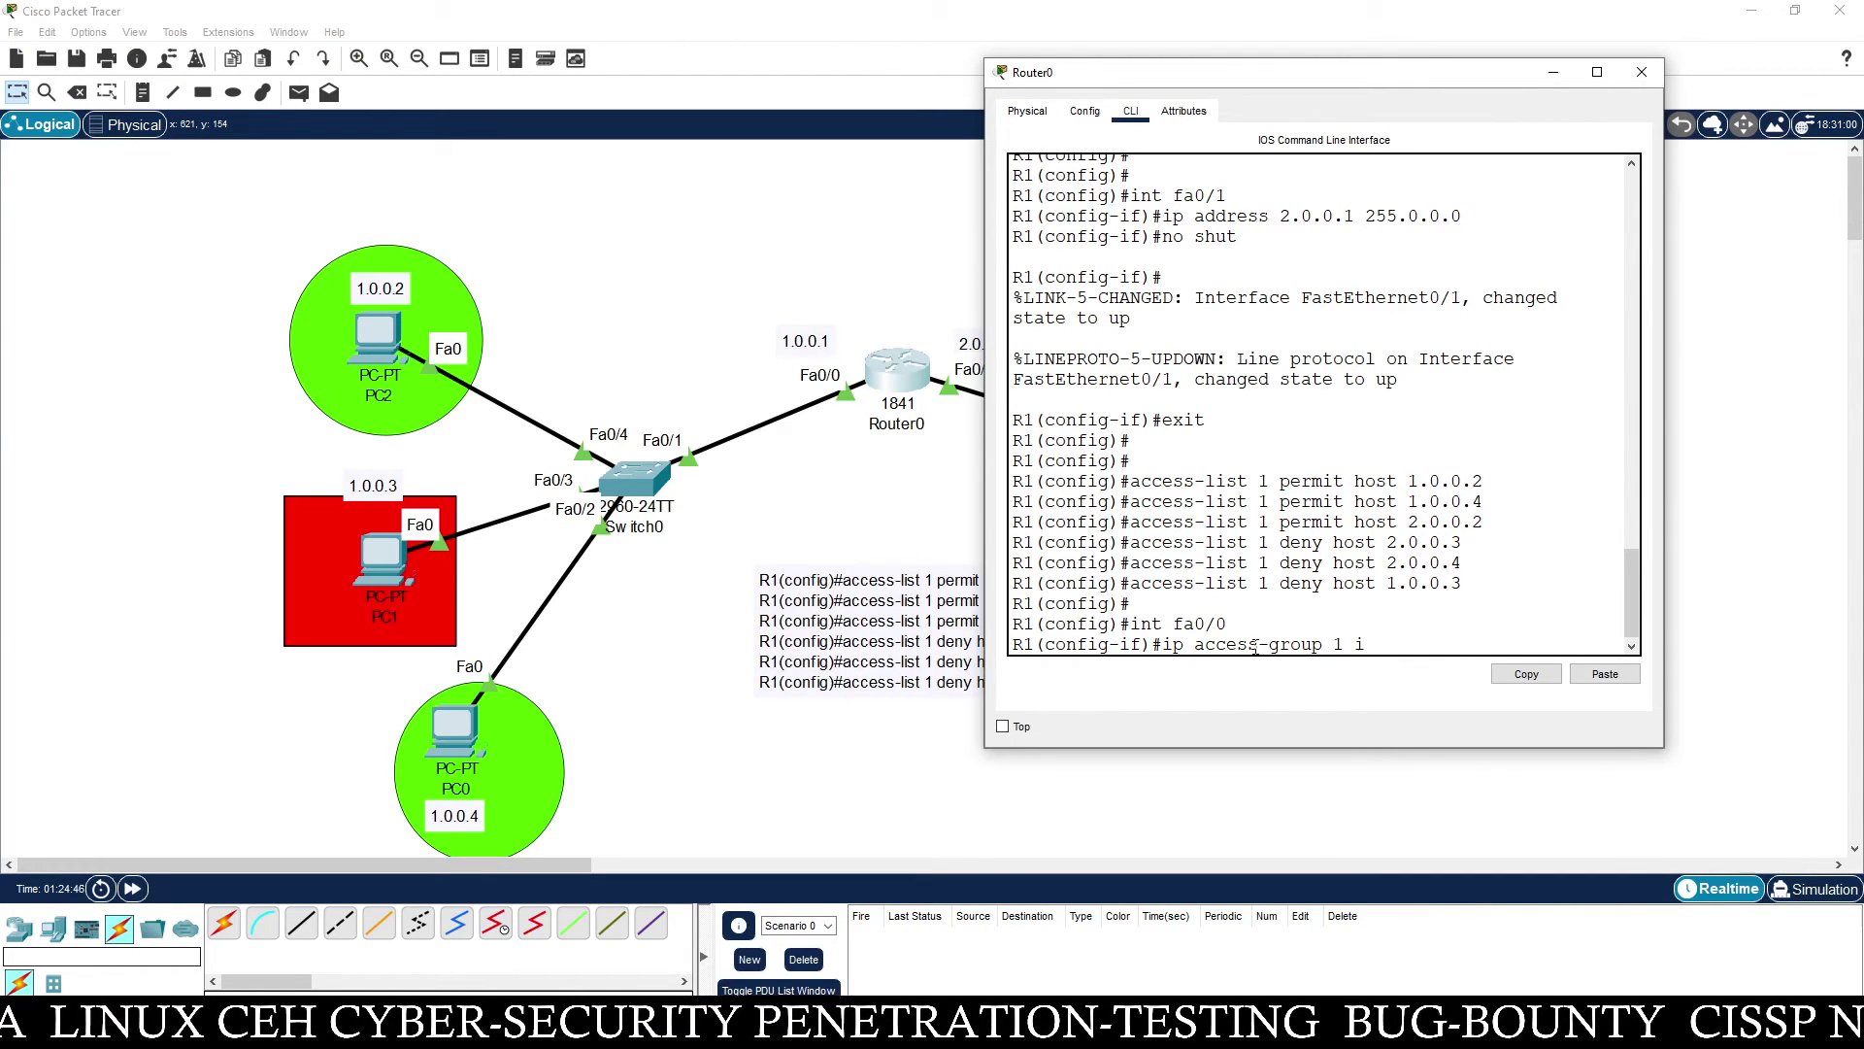
key("Return")
type("exit")
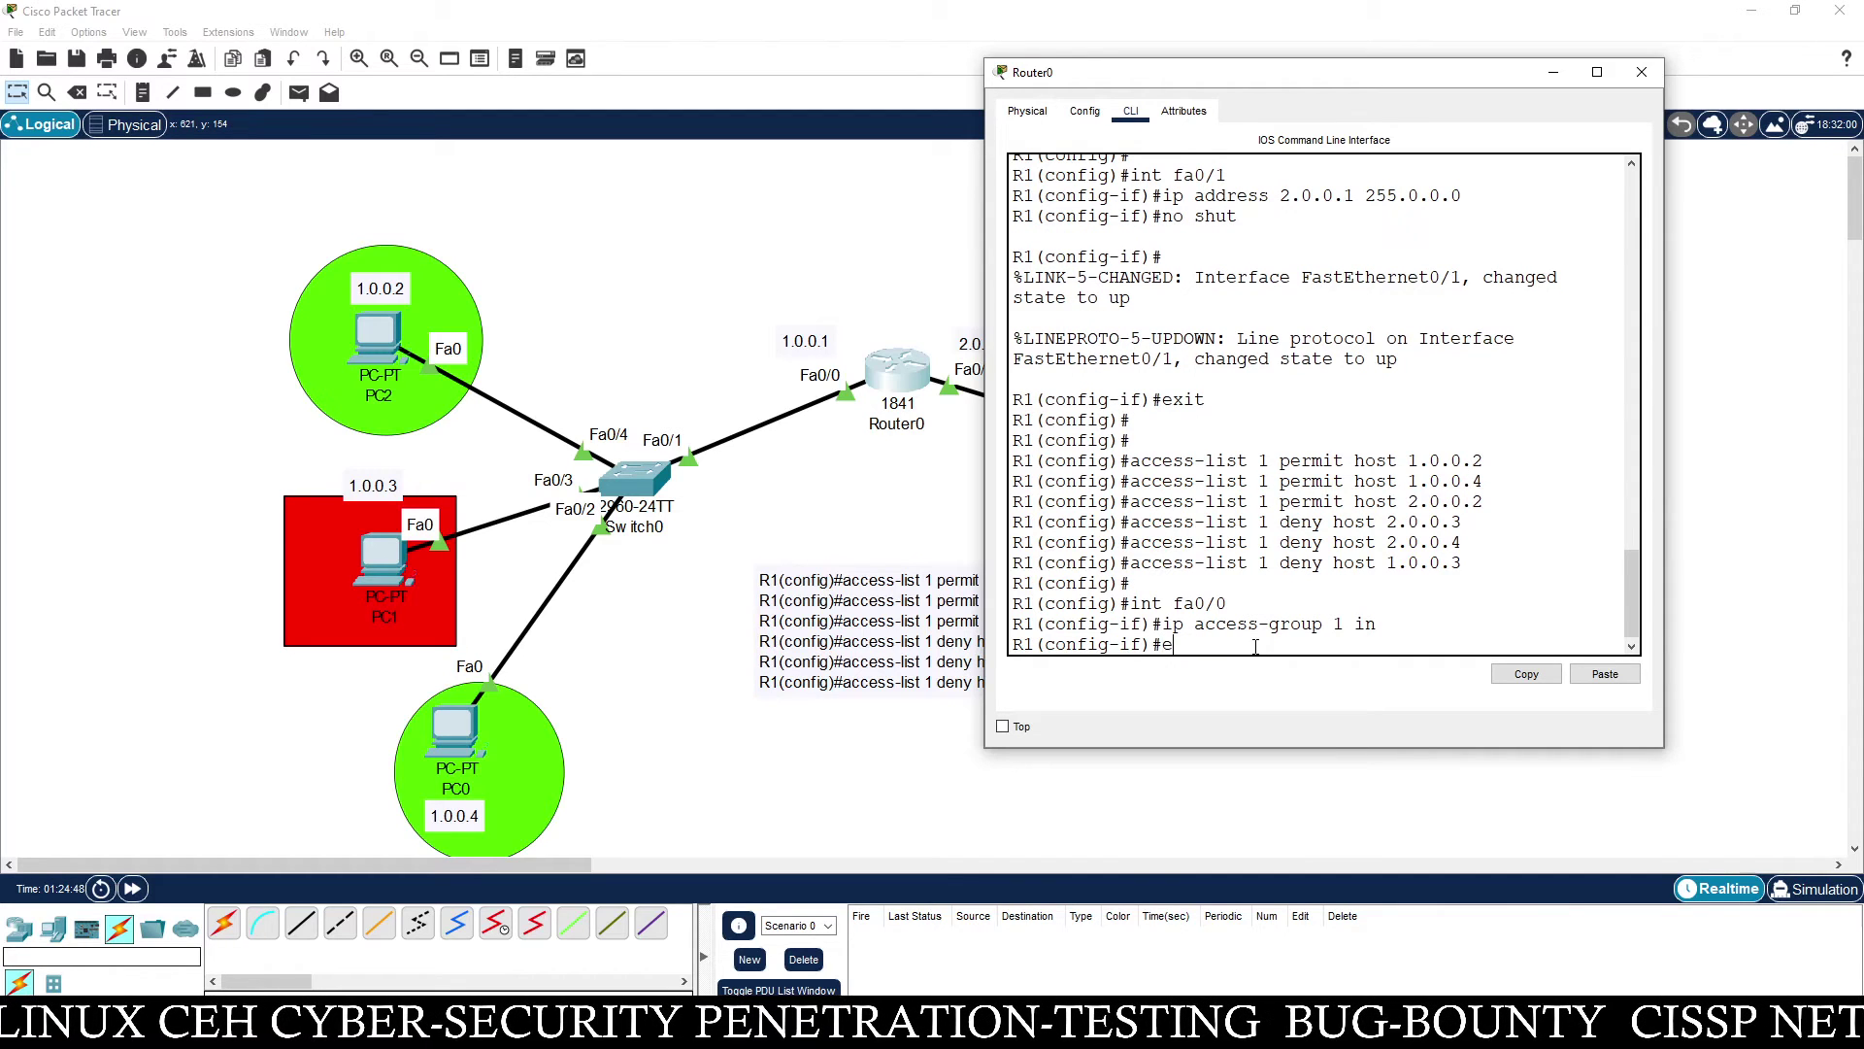
key("Return")
key("Return")
Apply access-list 1 inbound on R1's interface fa0/1 with ip access-group 1 in, and exit interface configuration
key("Up")
key("Up")
key("Up")
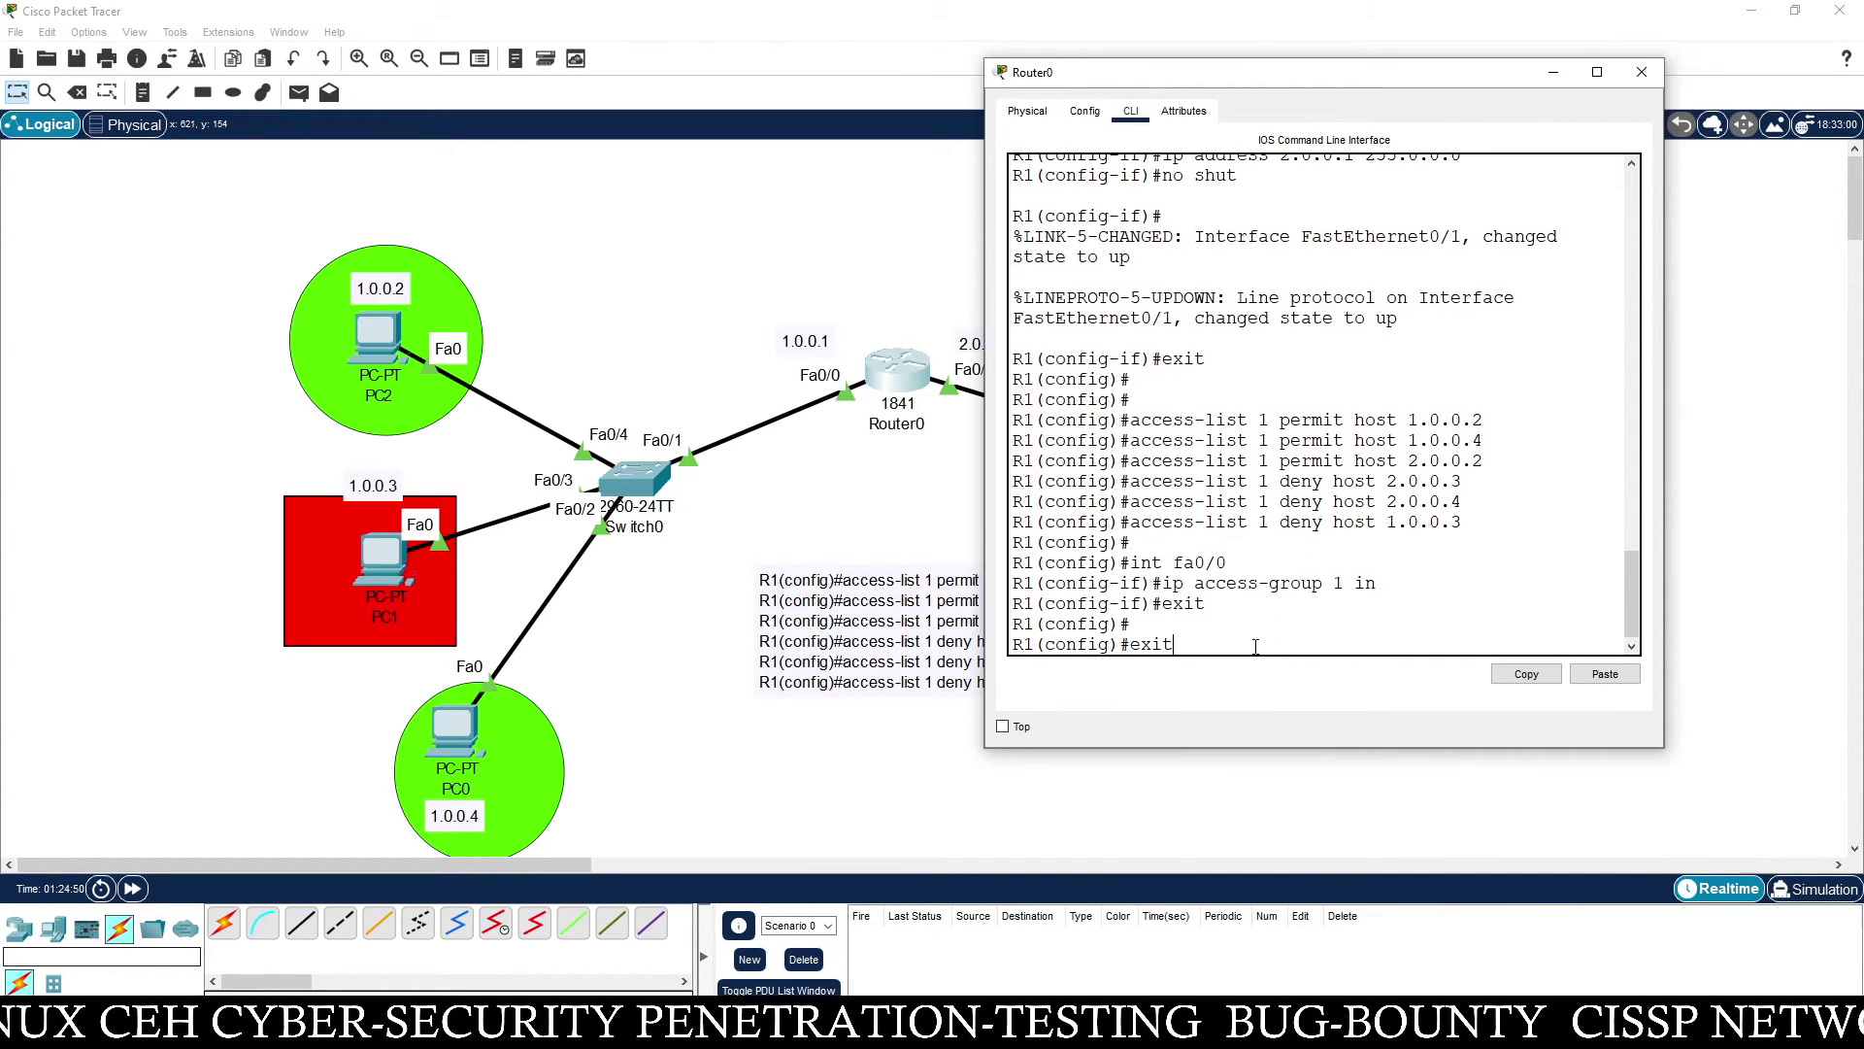
key("BackSpace")
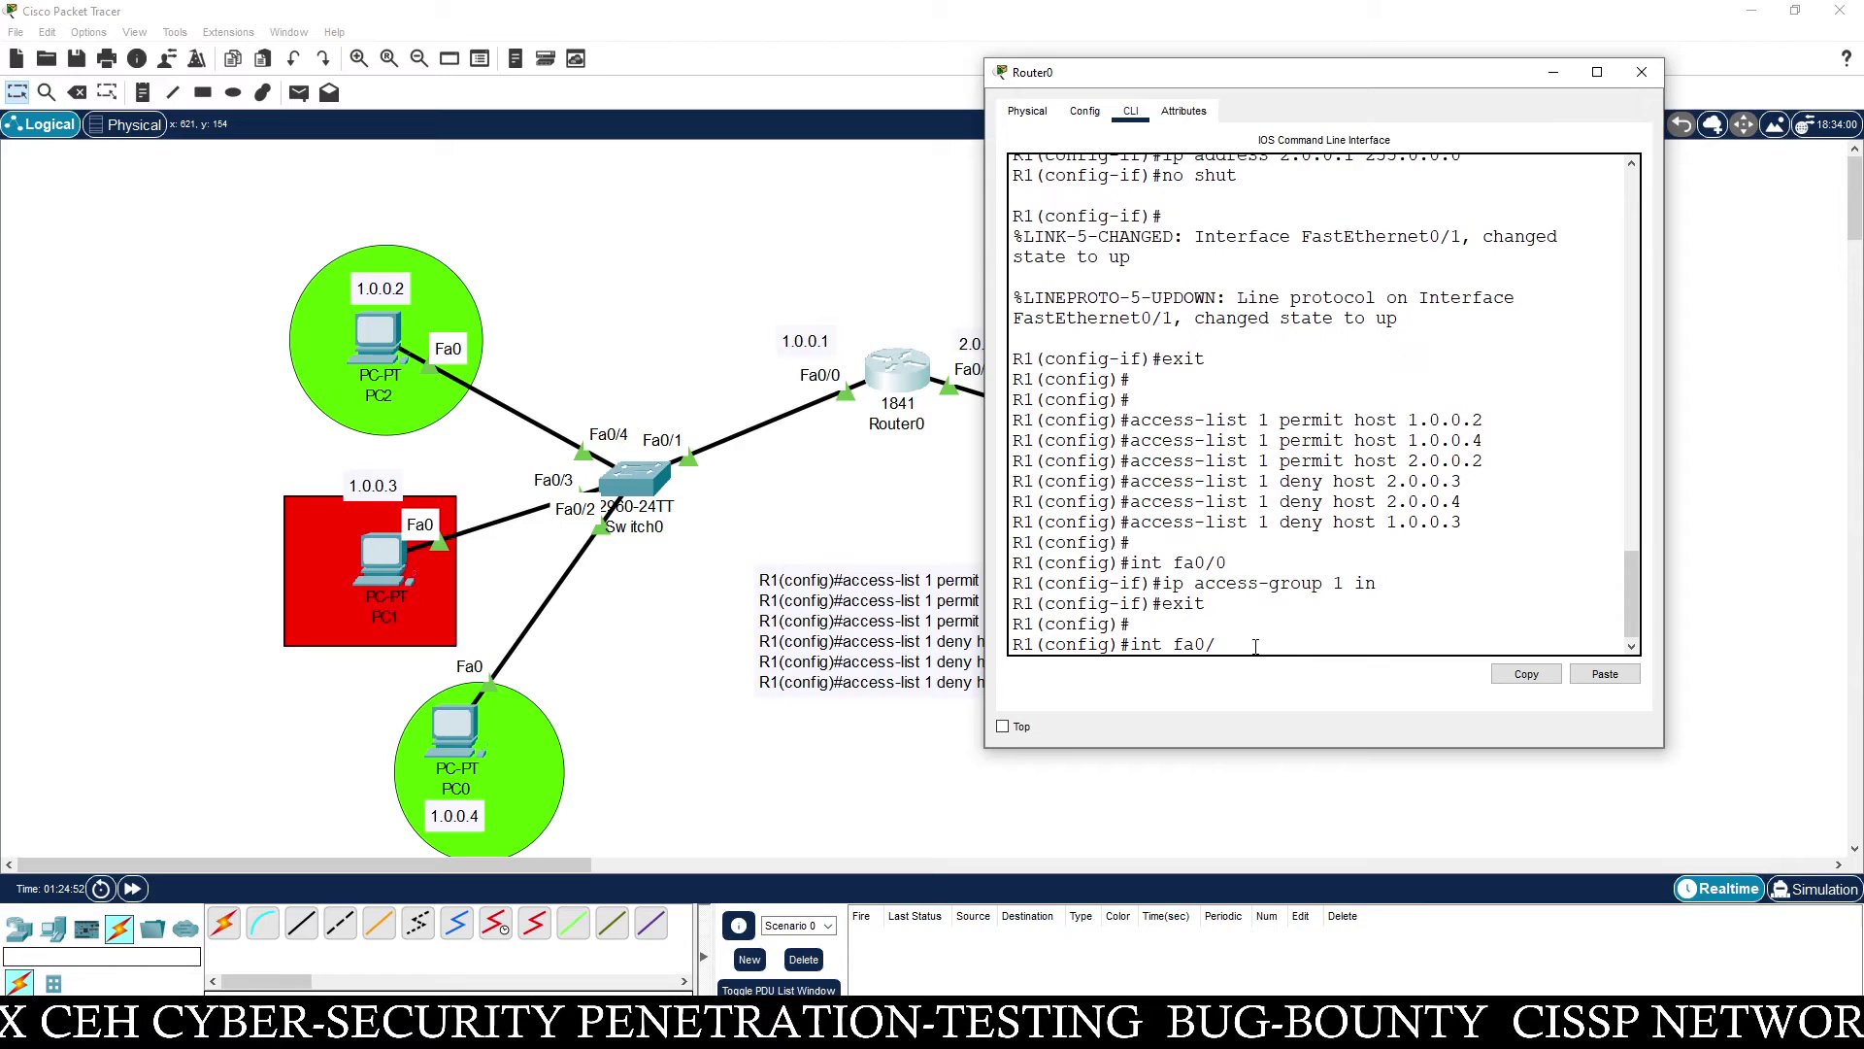
type("1")
key("Return")
key("Up")
key("Up")
key("Up")
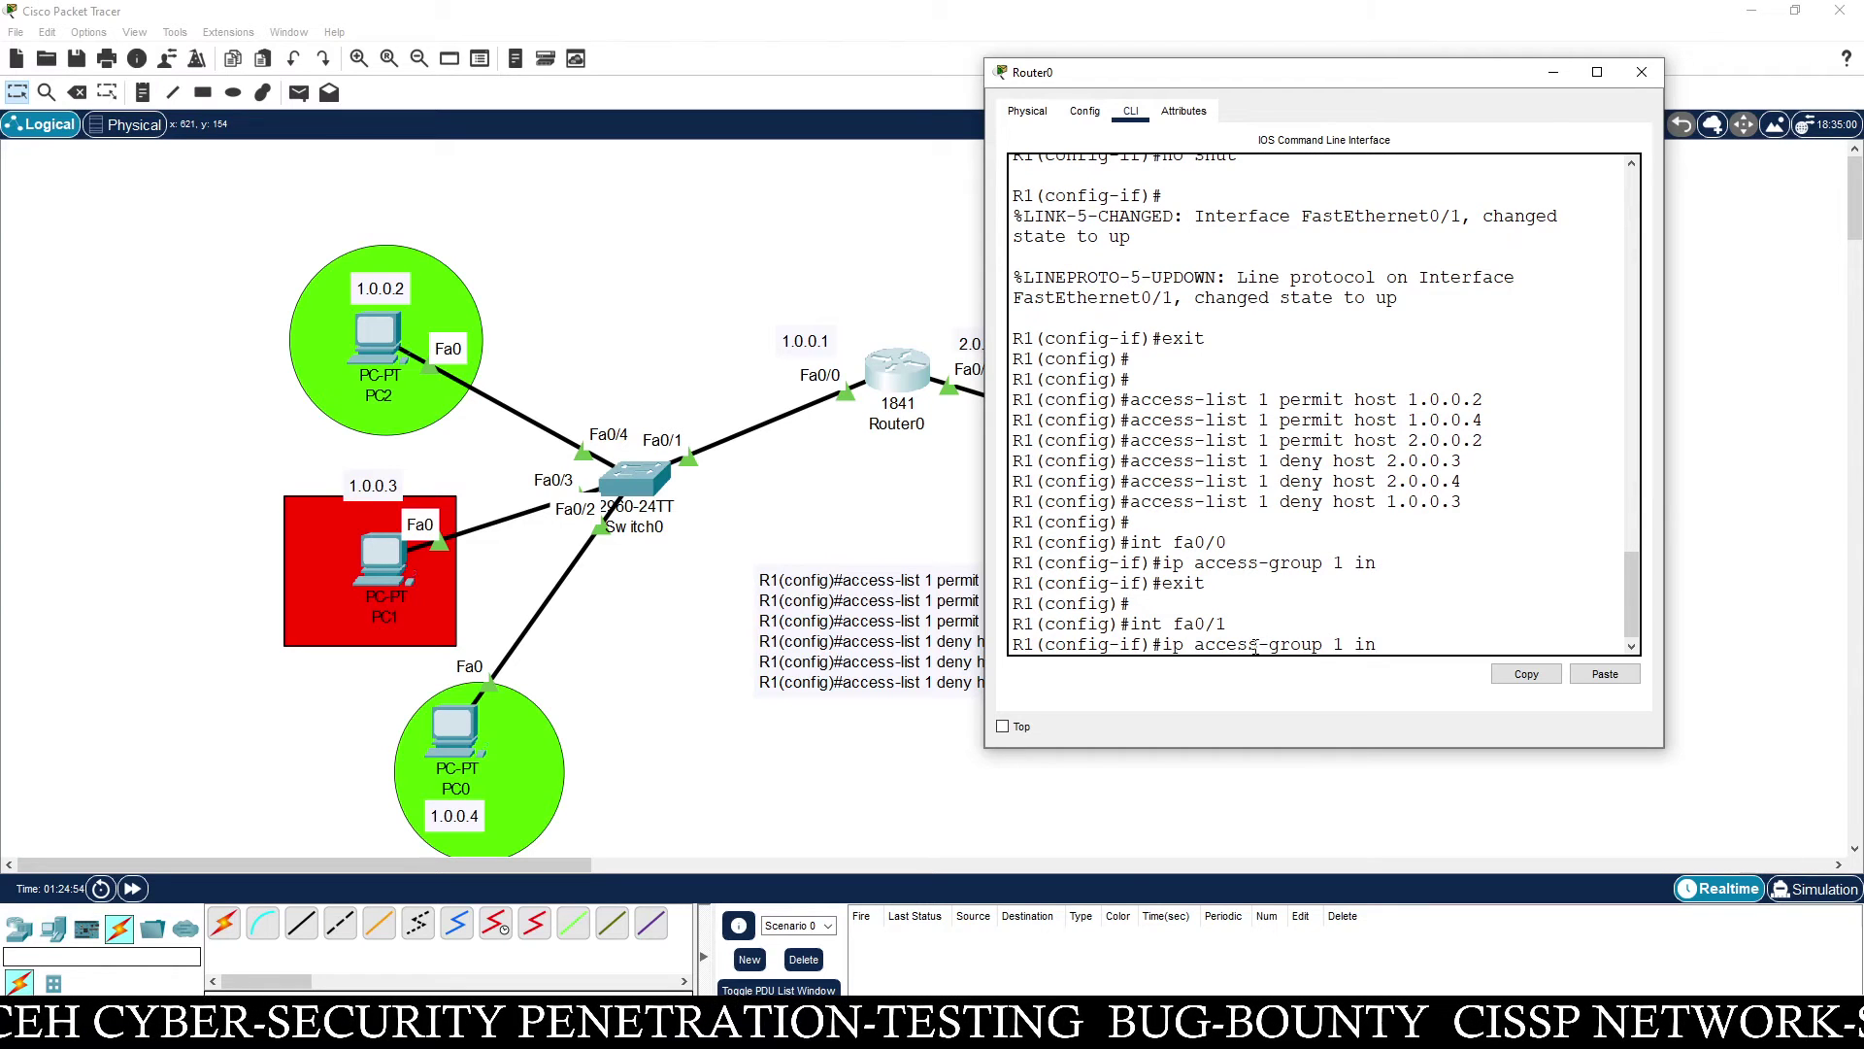
key("Return")
type("exit")
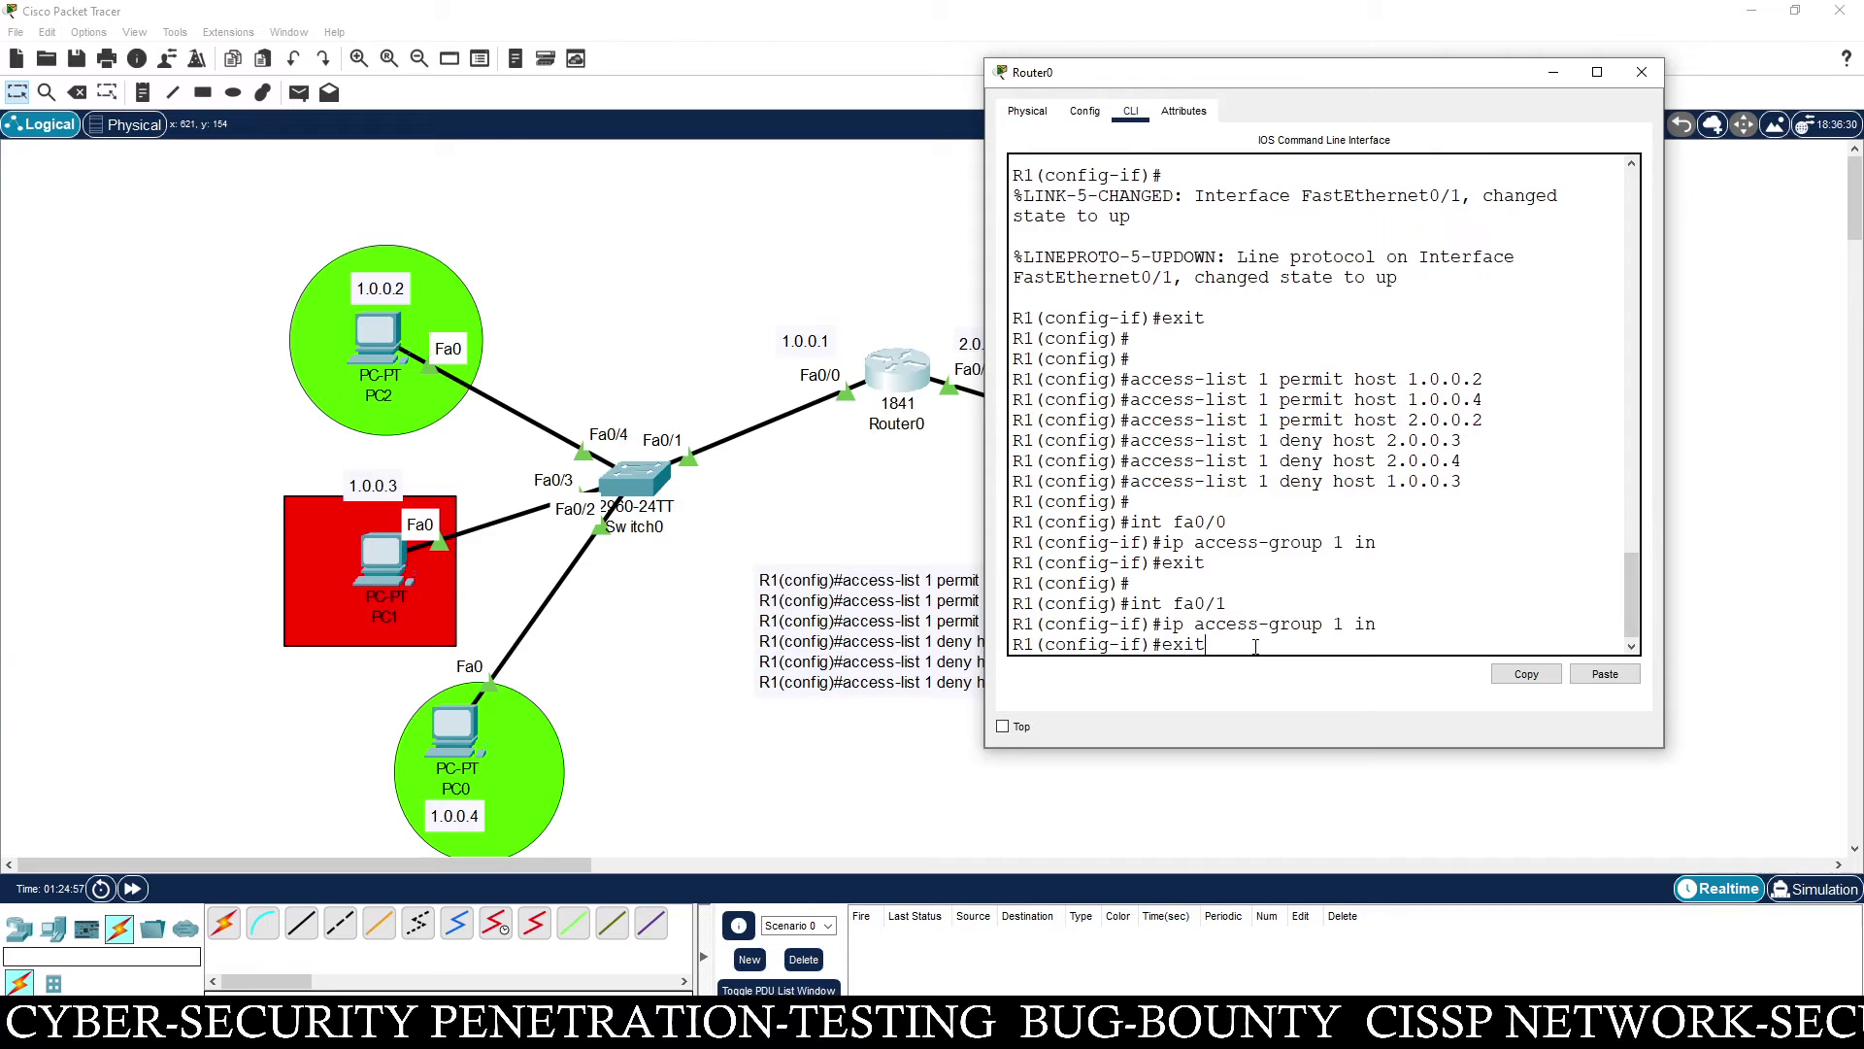
key("Return")
Copy the fa0/0 and fa0/1 access-group commands from the router console into a workspace note above Switch0, beside PC2
left_click_drag(1238, 642, 1005, 503)
left_click(1515, 677)
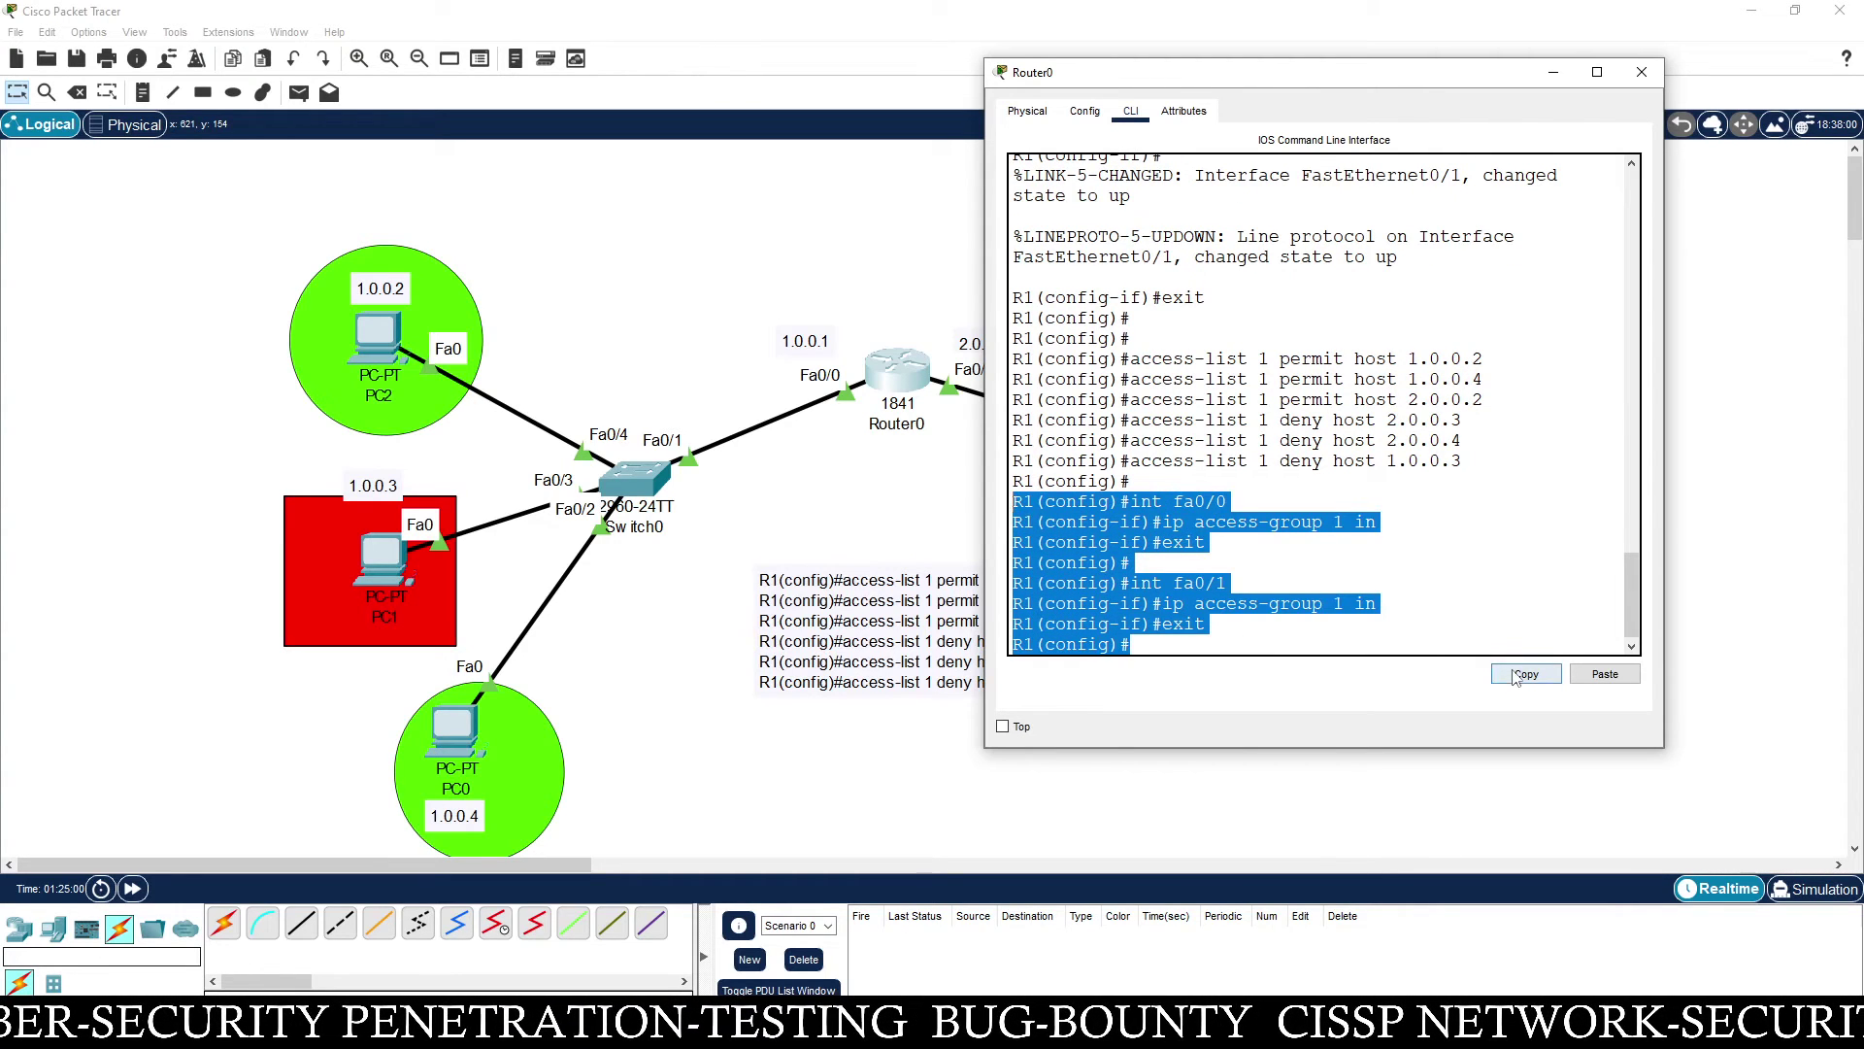
left_click(1641, 72)
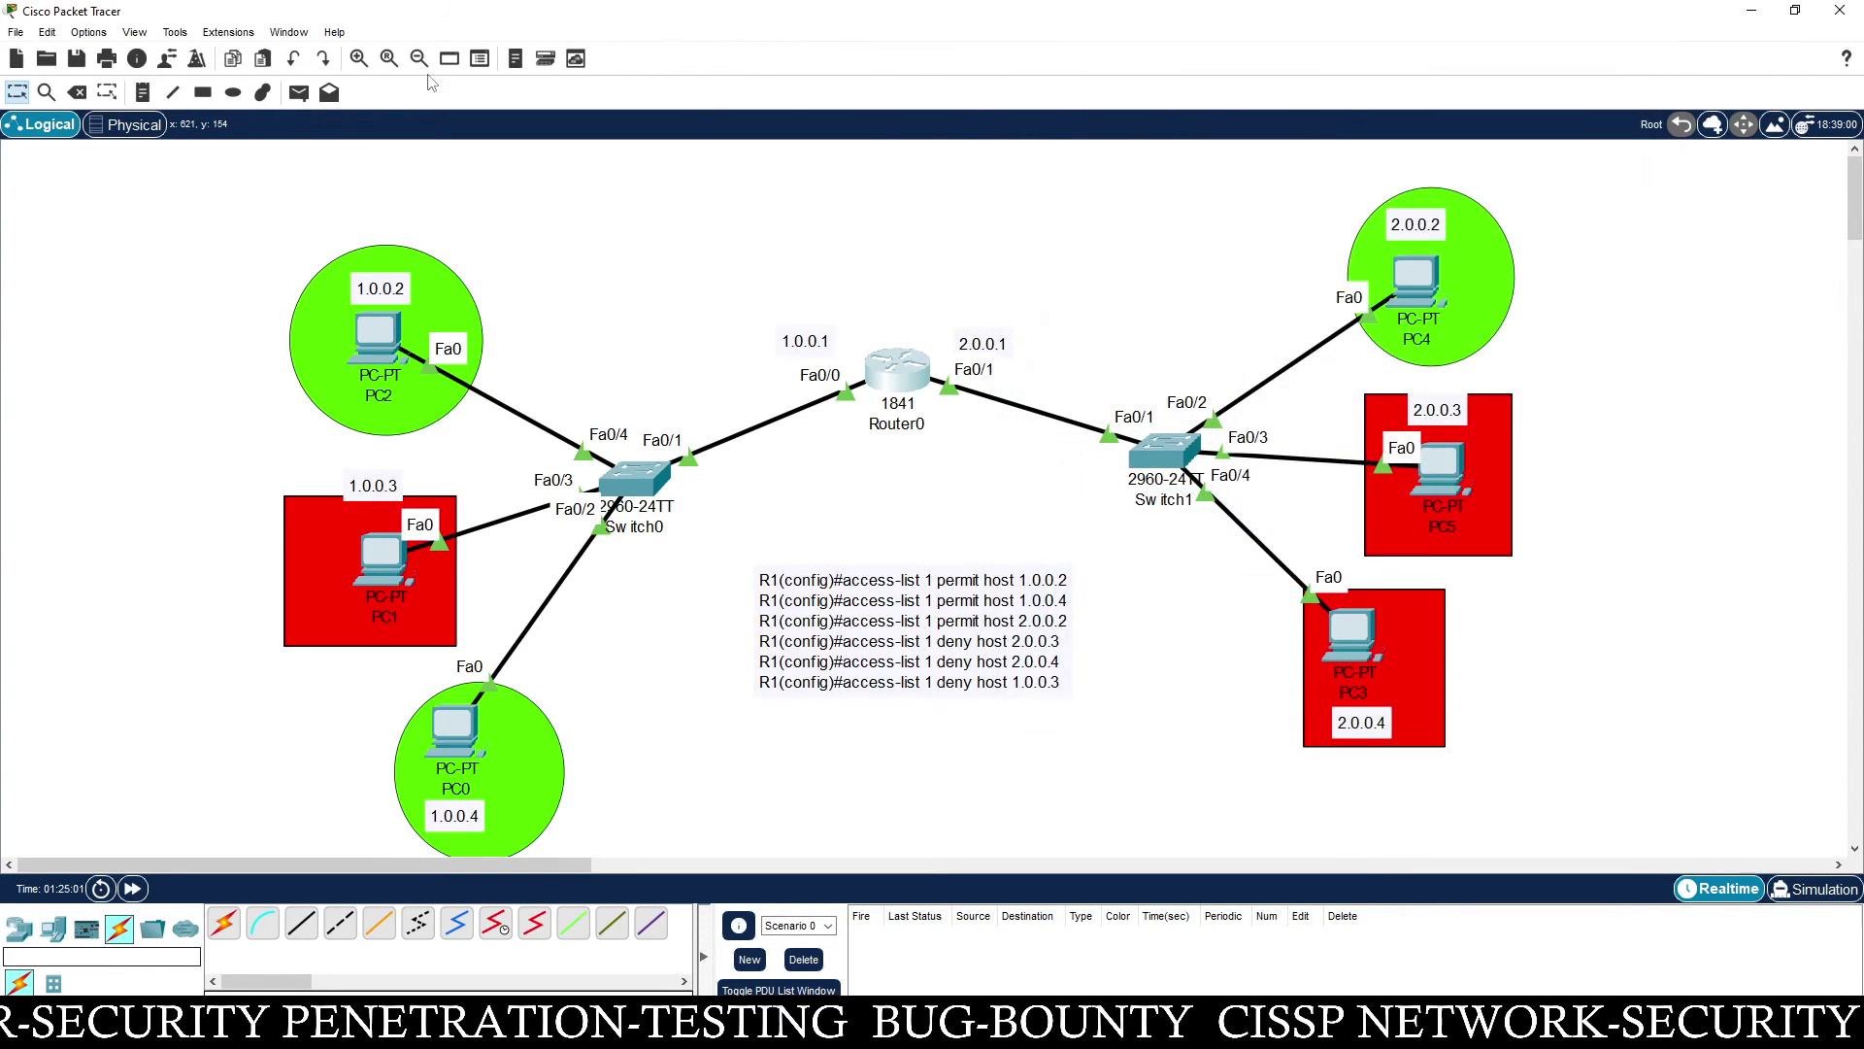
left_click(143, 92)
left_click(686, 163)
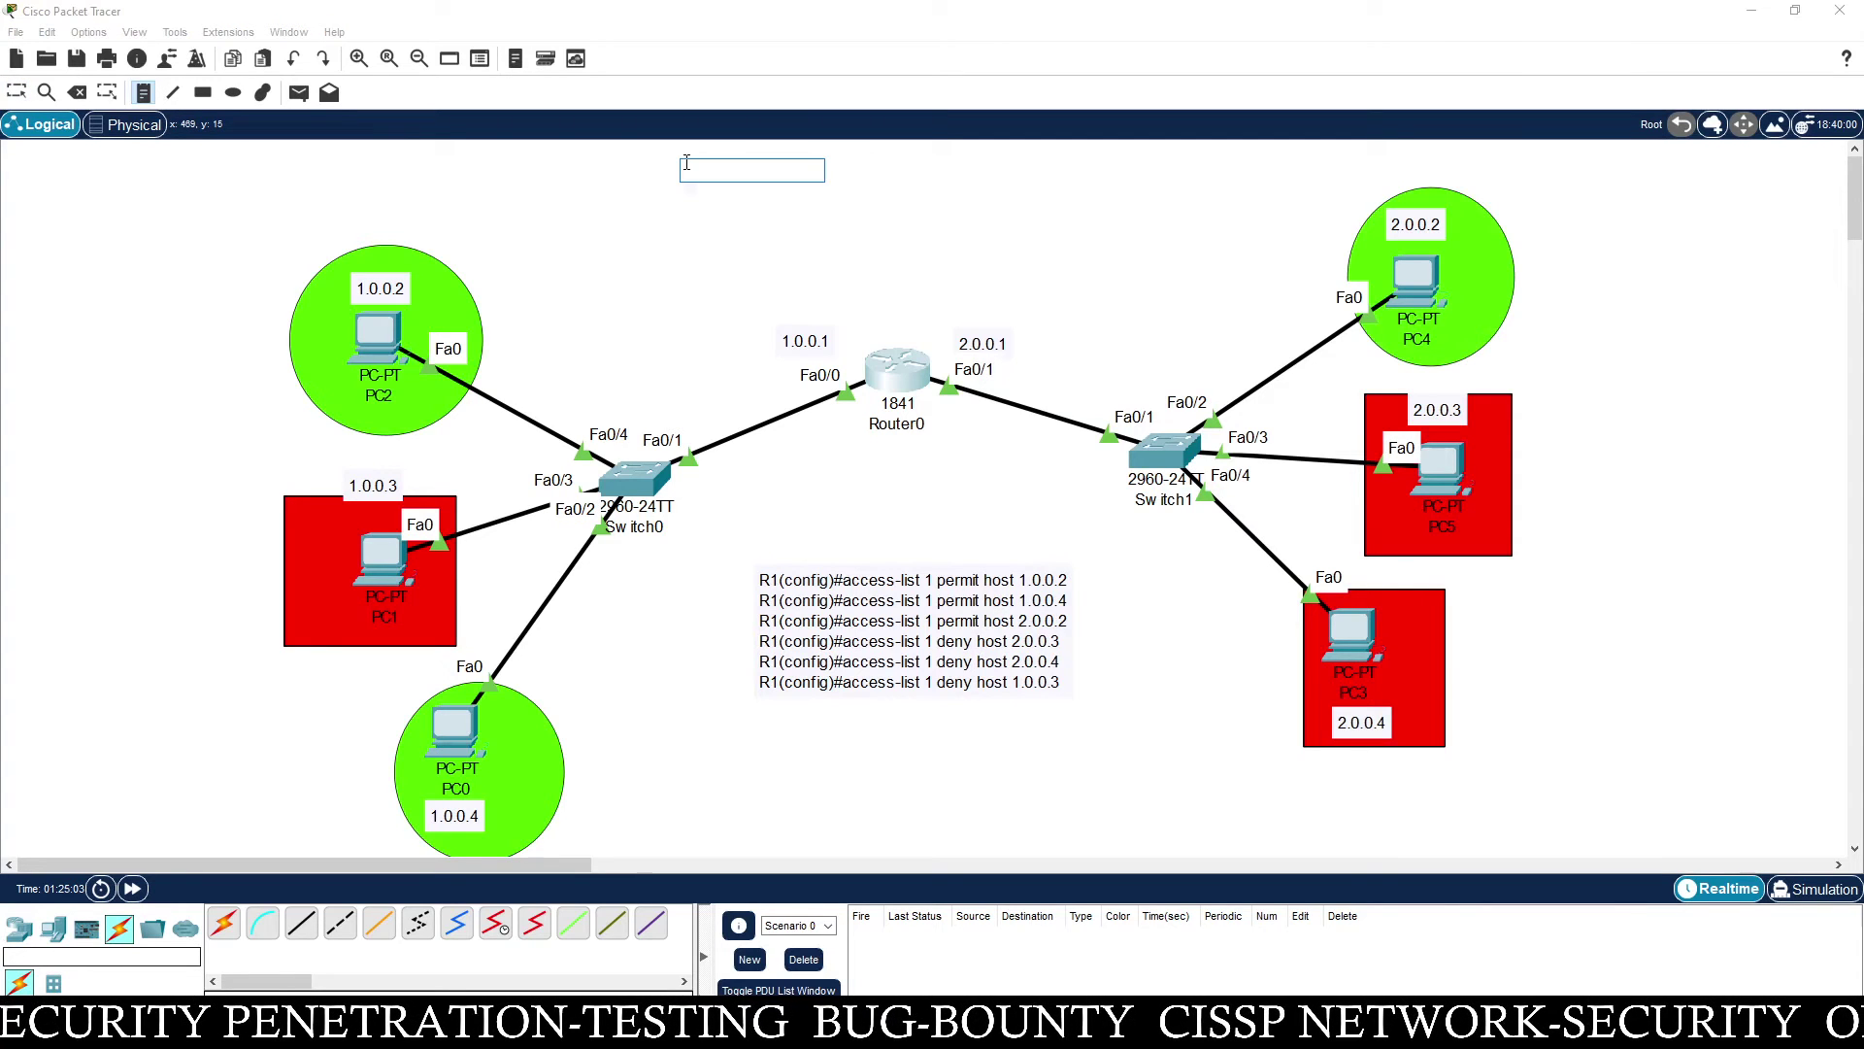
key("ctrl+v")
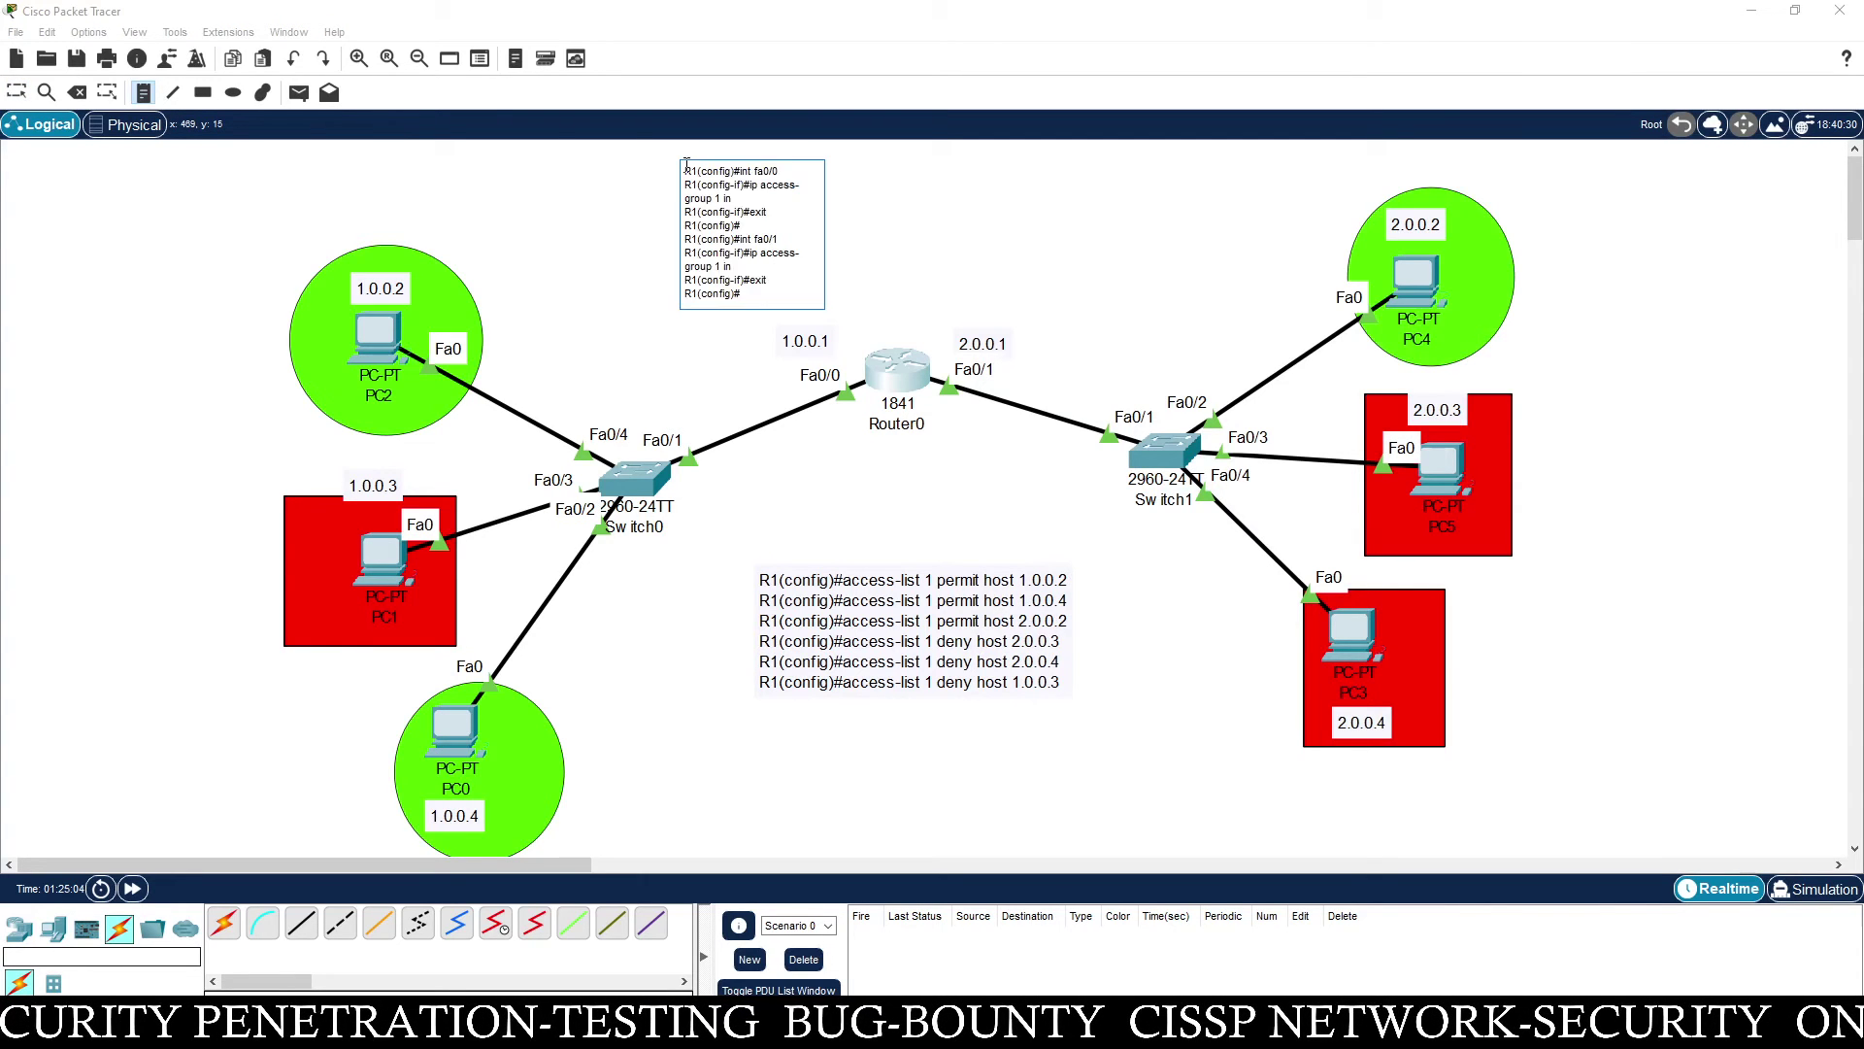
left_click(19, 92)
left_click_drag(766, 231, 772, 212)
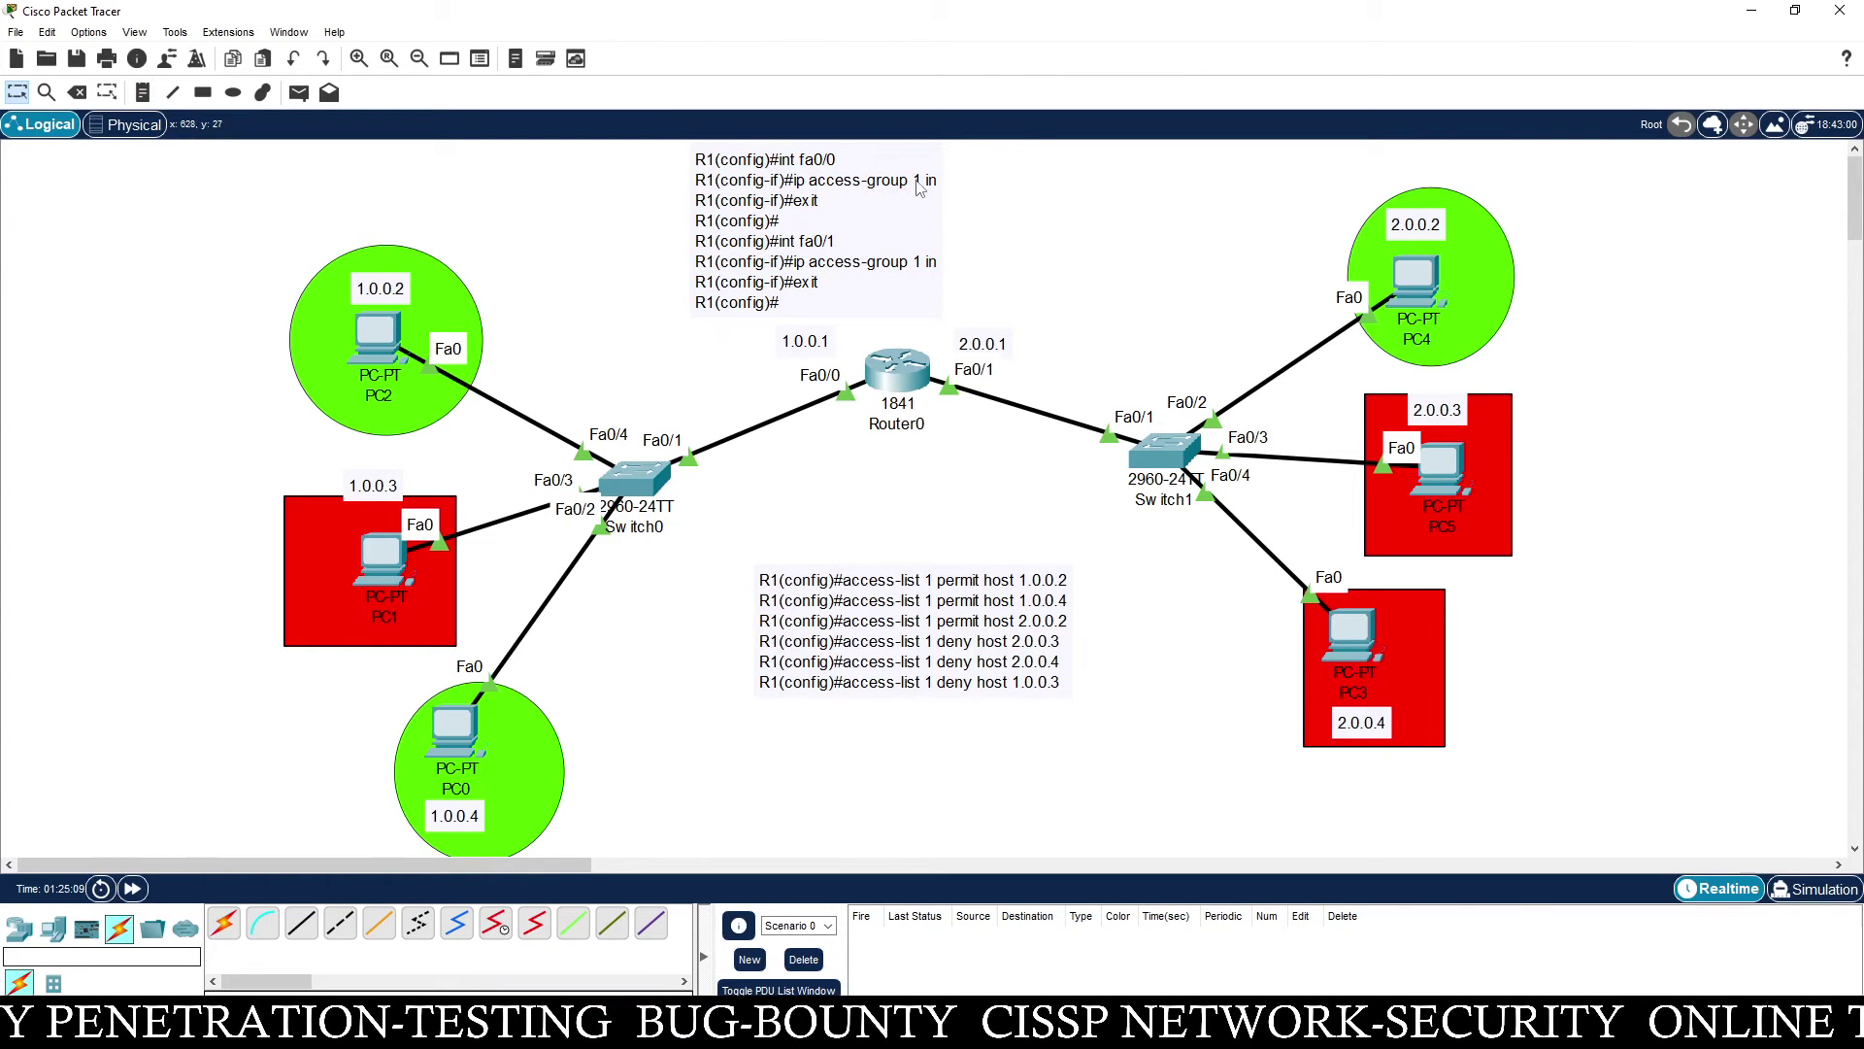
left_click_drag(863, 203, 732, 217)
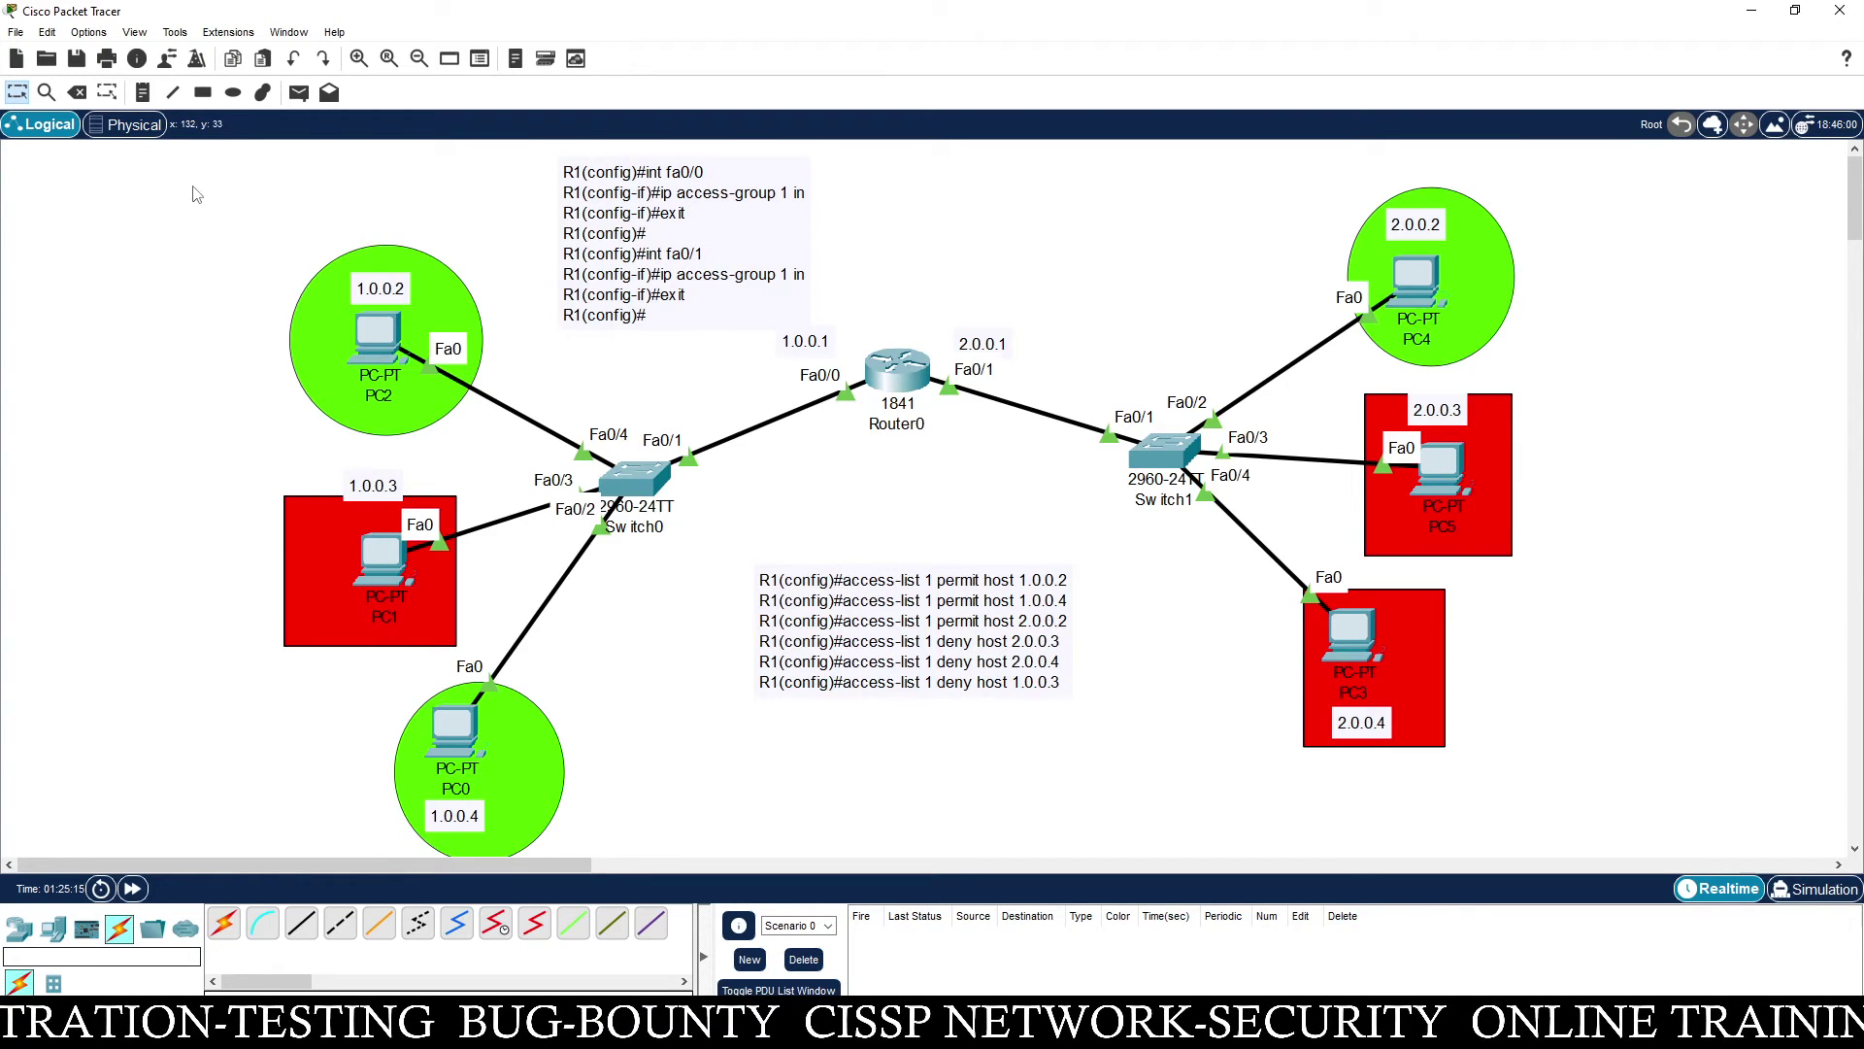
Test the access list by sending simple PDUs from PC2 to PC5, PC3 and PC4 in turn
left_click(298, 93)
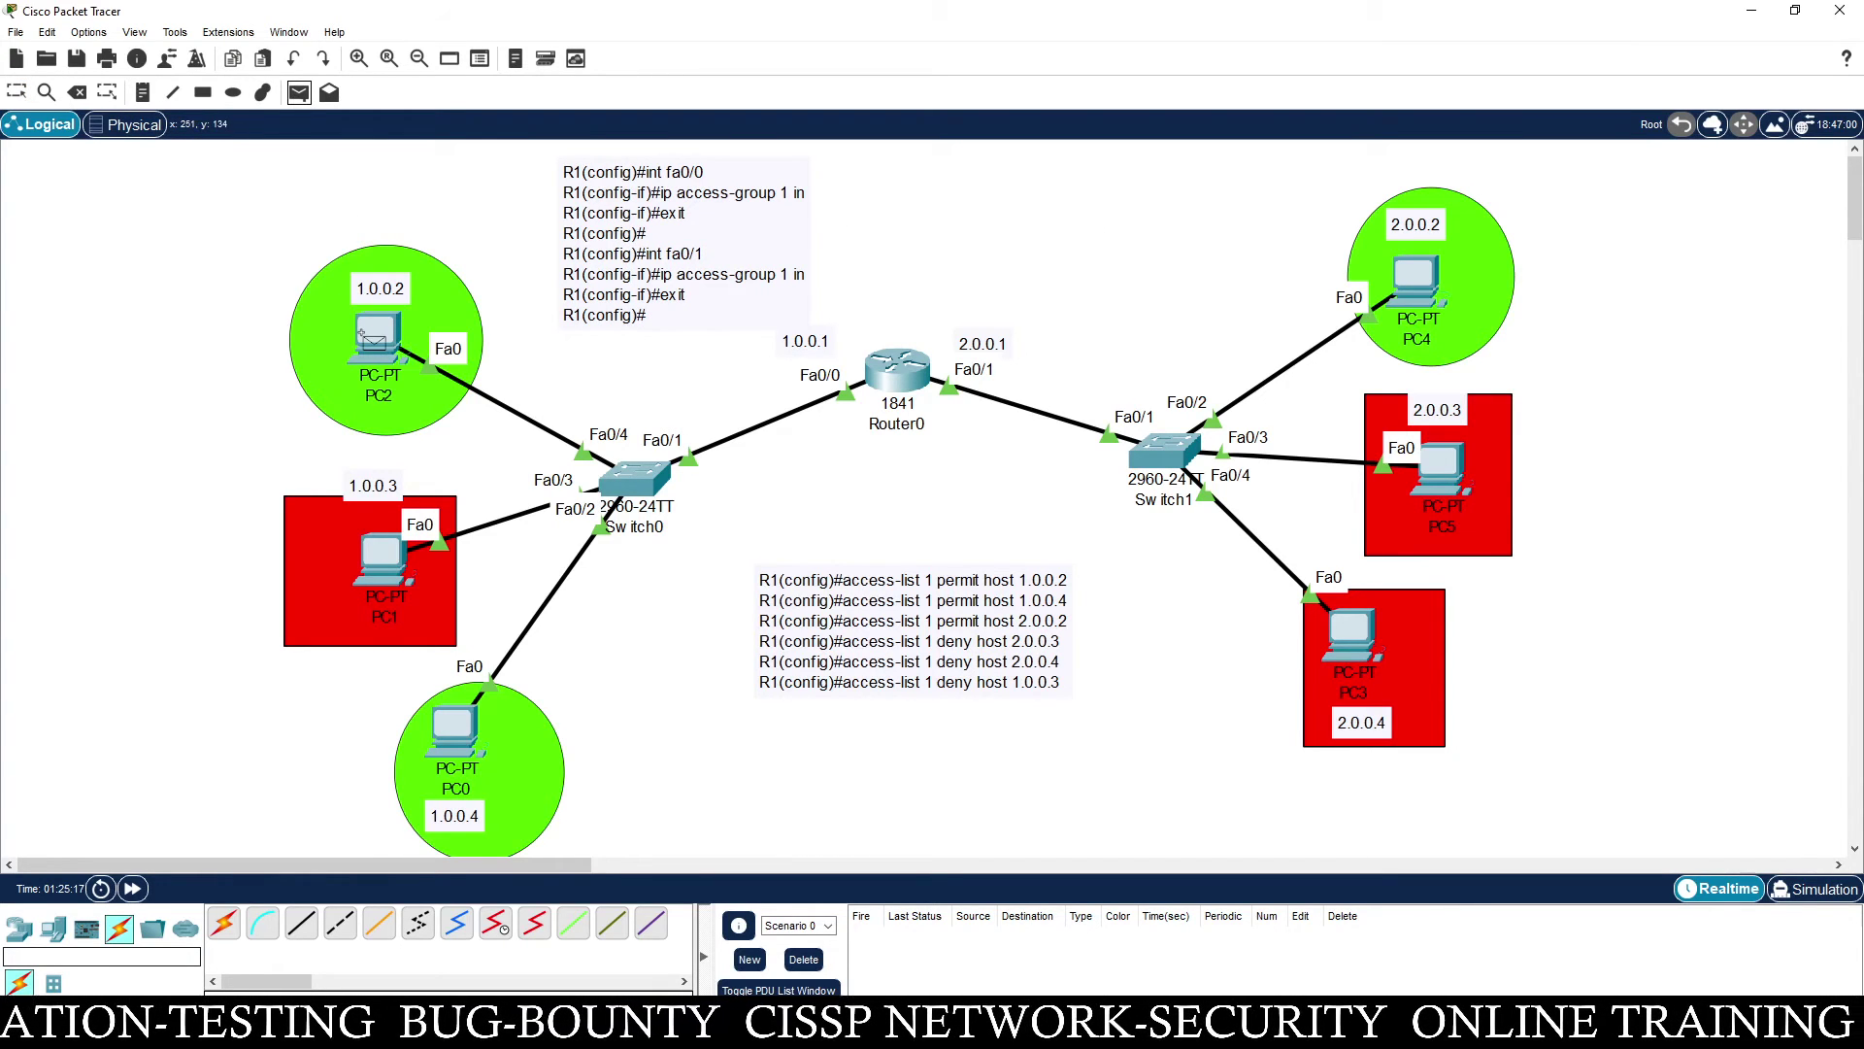
left_click(369, 337)
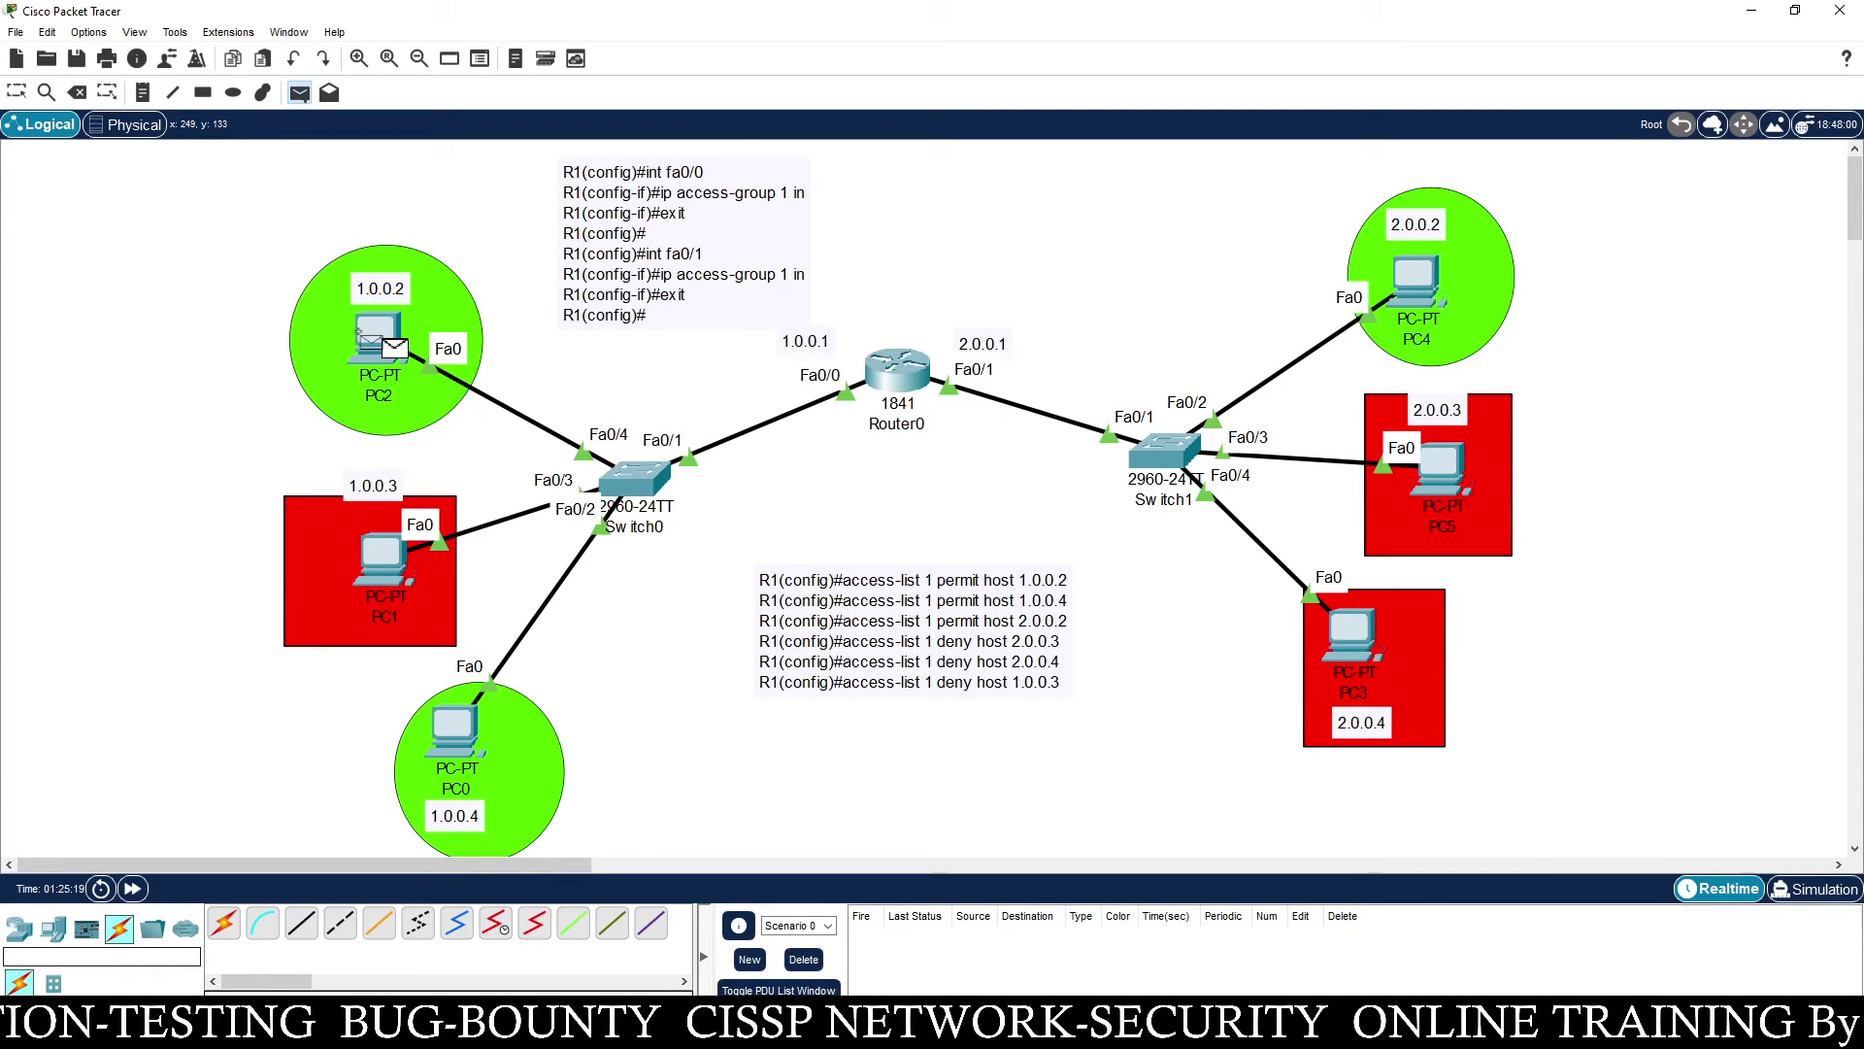
left_click(1442, 476)
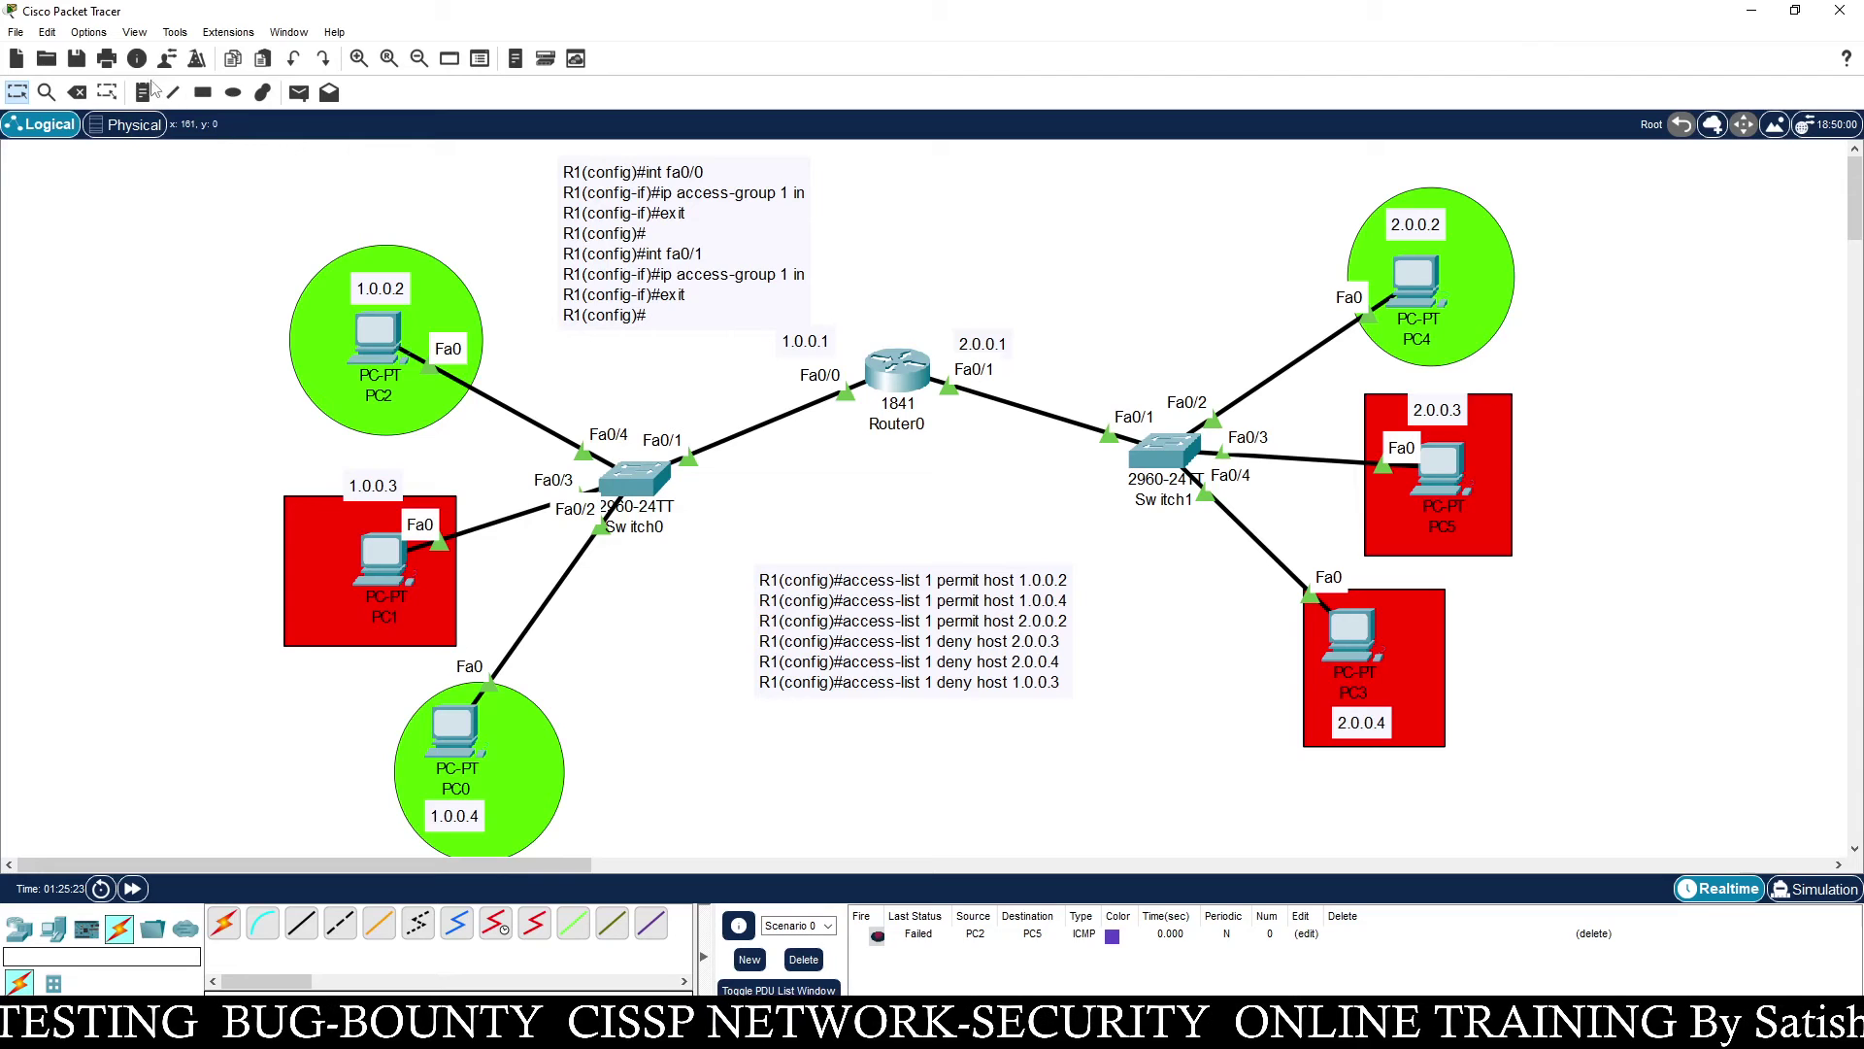
left_click(298, 94)
left_click(379, 335)
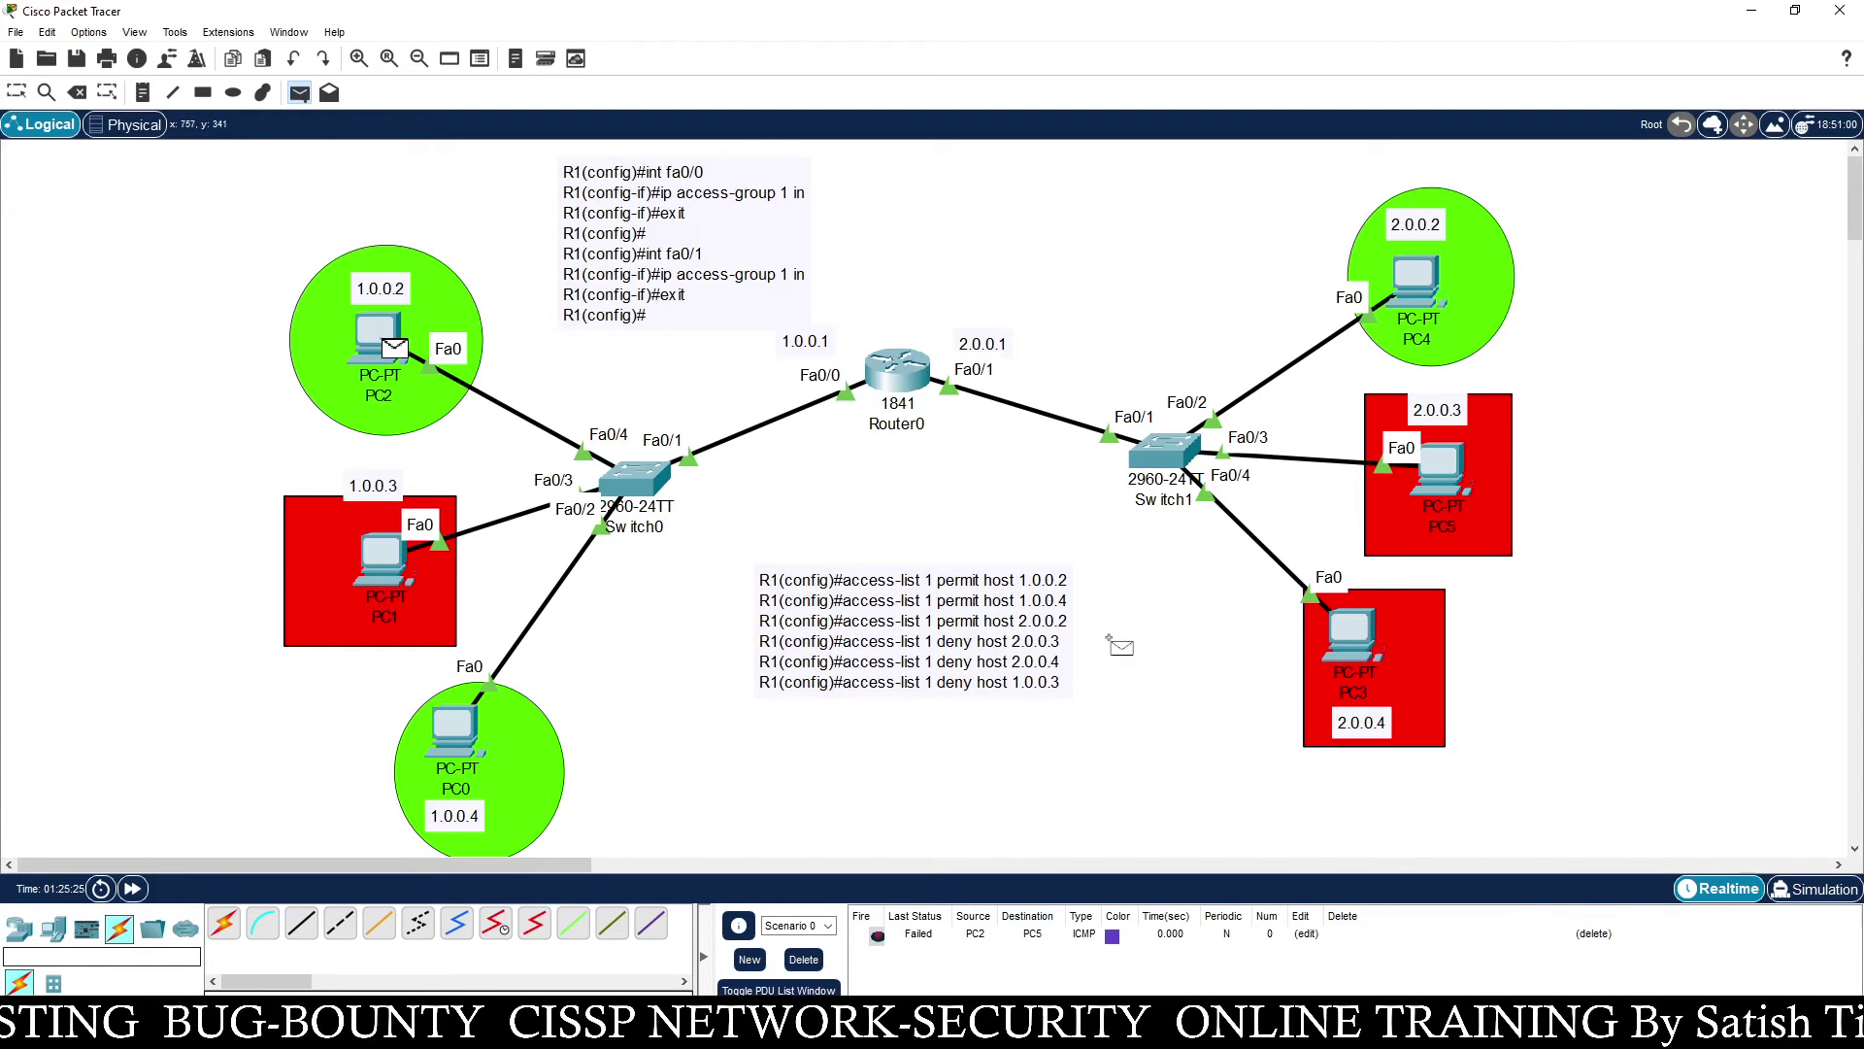
left_click(1356, 638)
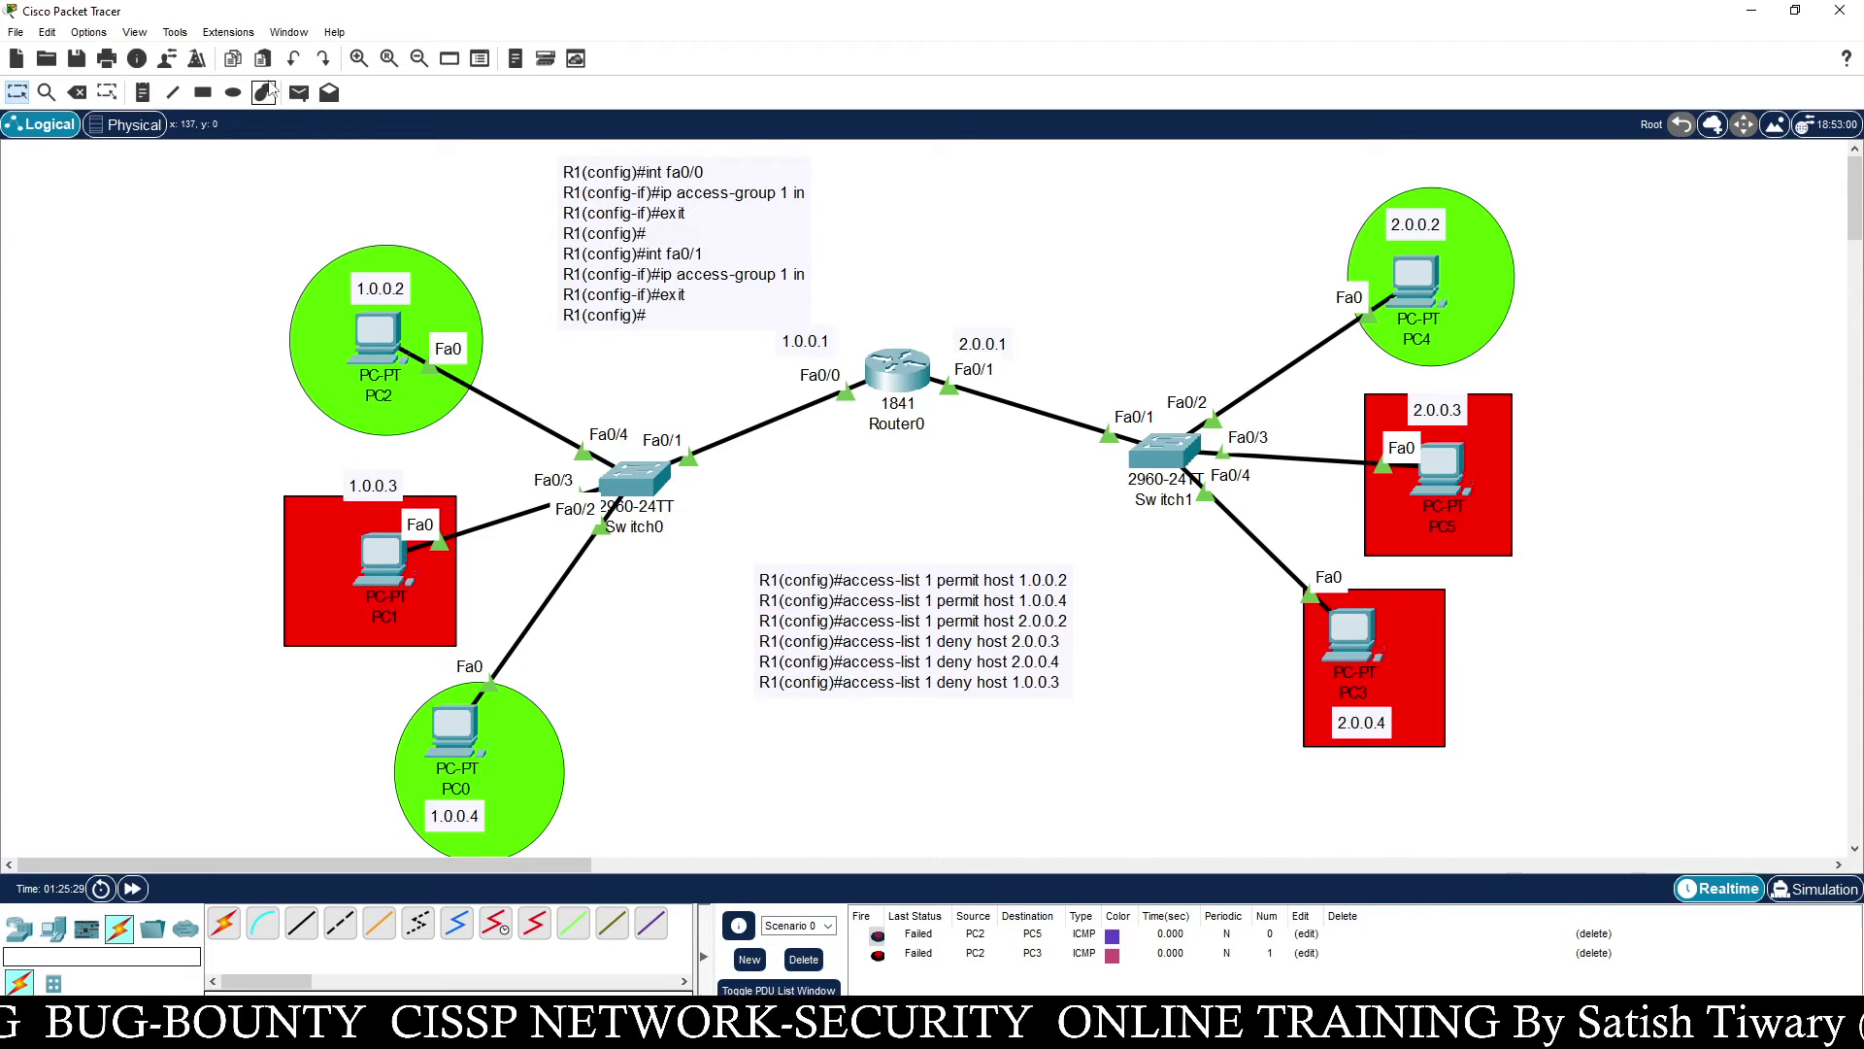
left_click(300, 92)
left_click(379, 332)
left_click(1413, 281)
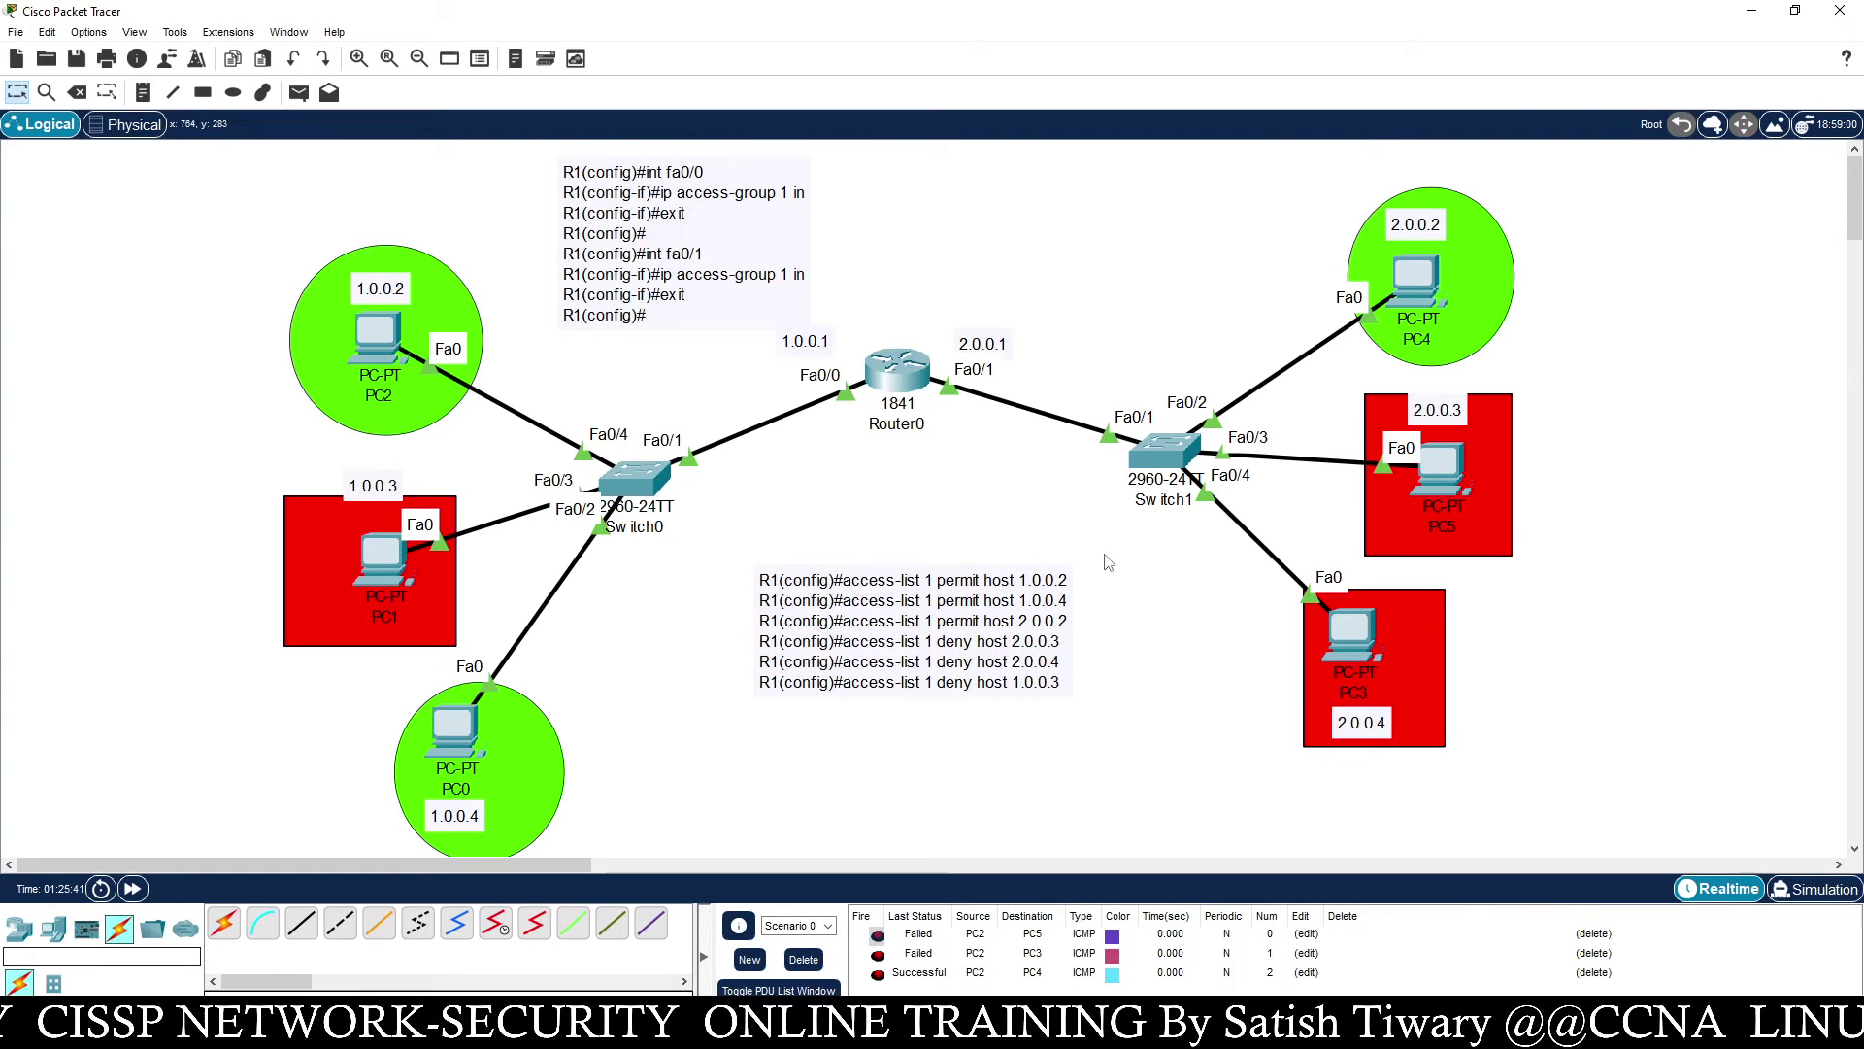
Nudge the 1.0.0.1 label slightly toward the Fa0/0 port and delete the PDU scenario
left_click_drag(815, 344, 817, 351)
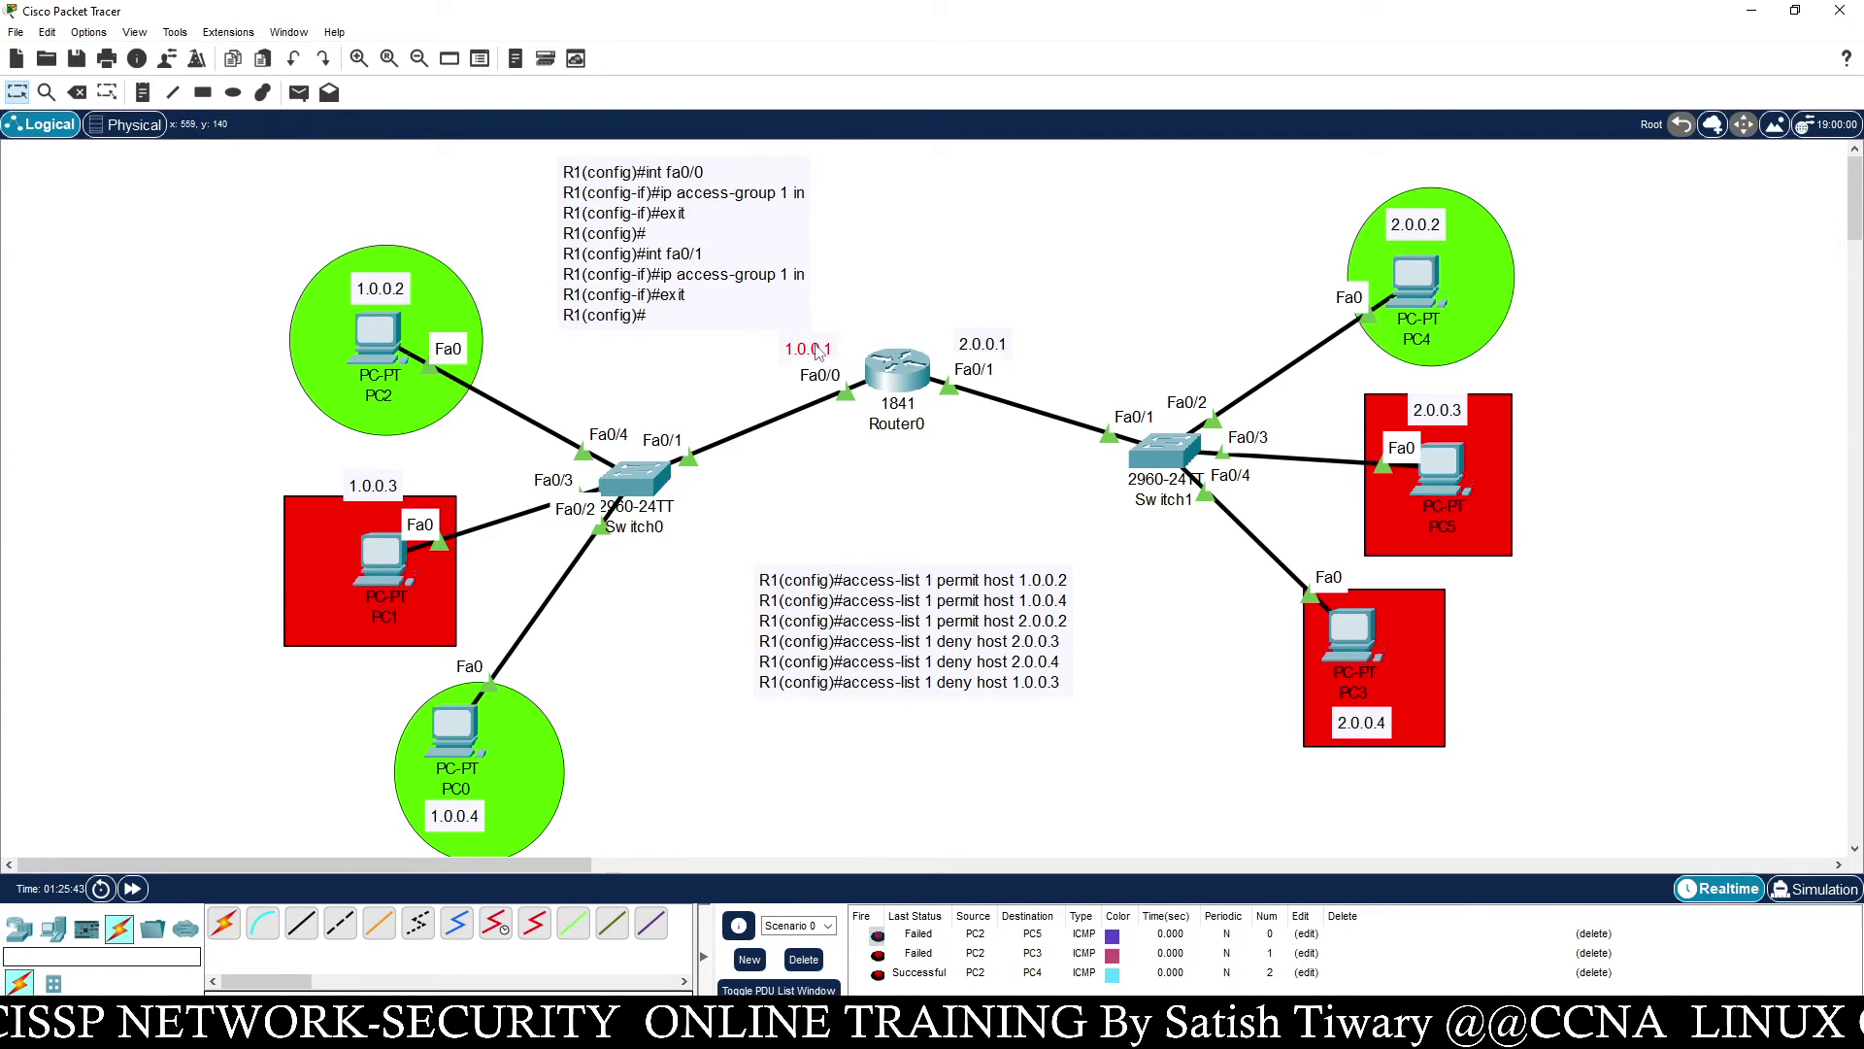
left_click(798, 962)
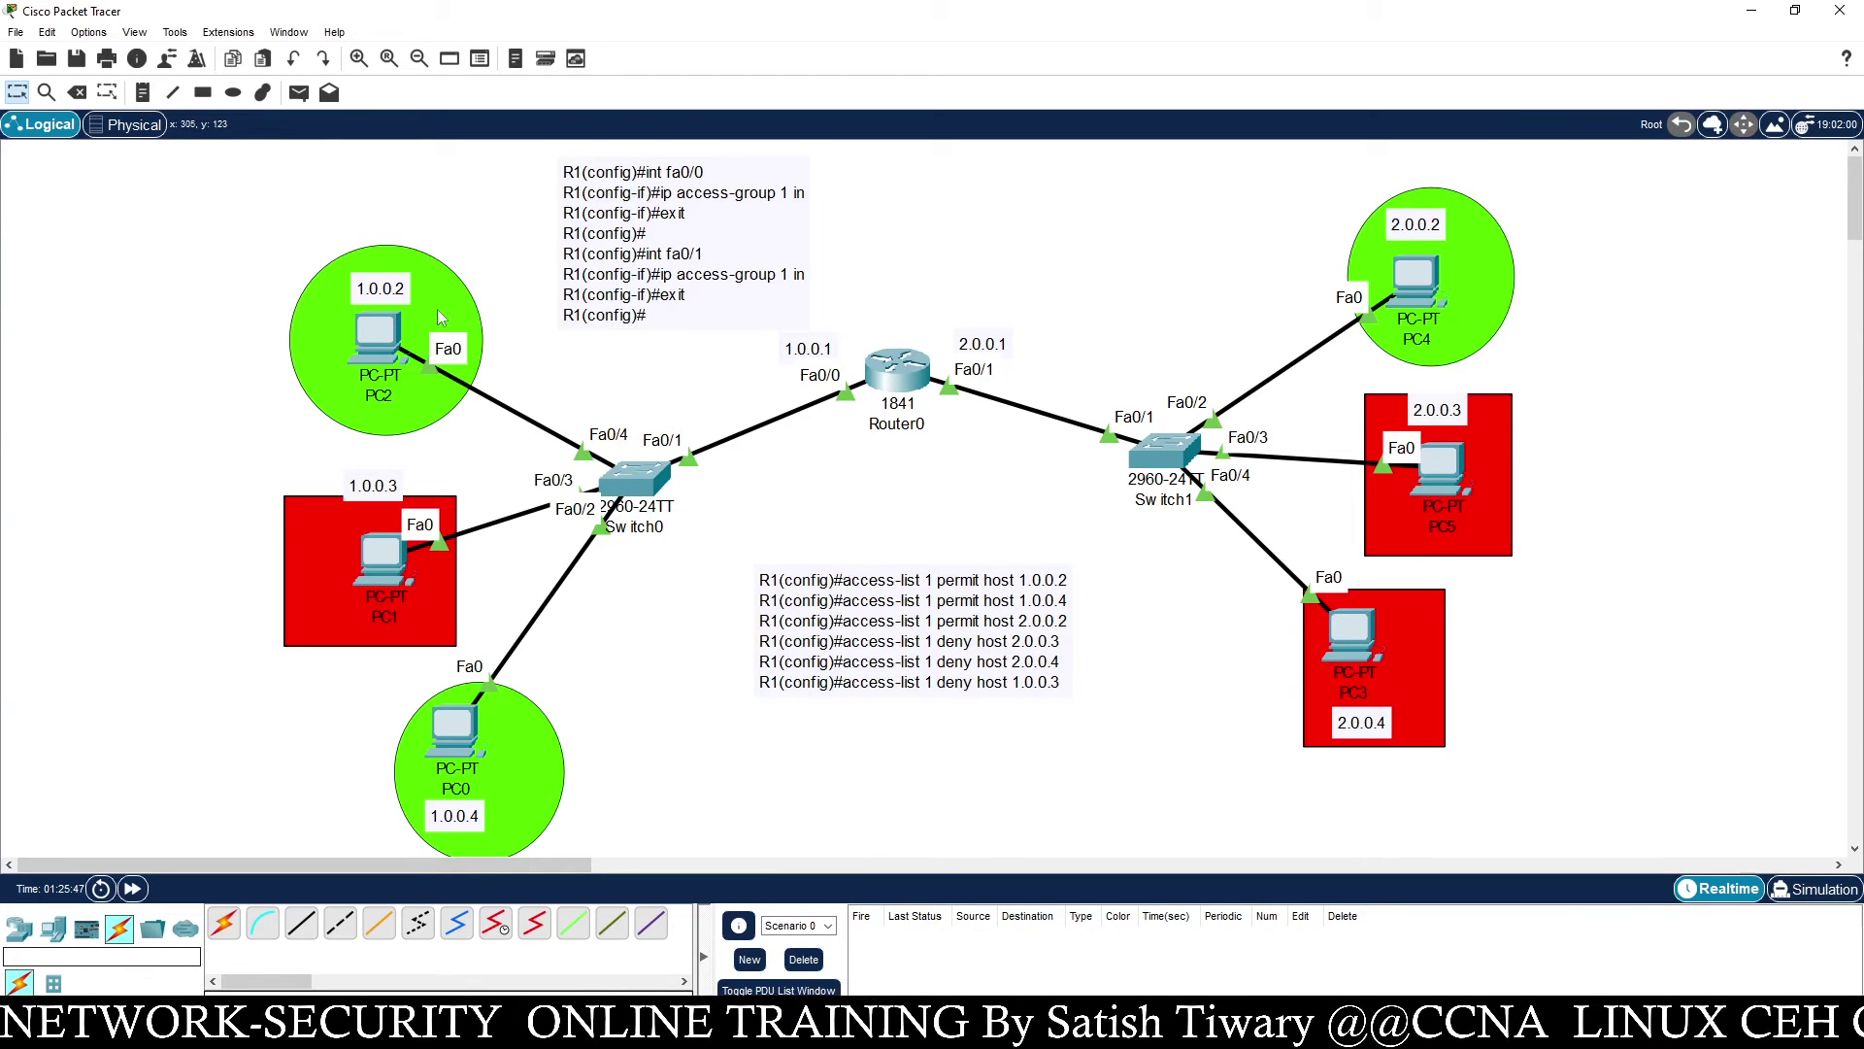
Send a simple PDU from PC2 to PC4, play it through in simulation mode, and return to realtime
left_click(300, 92)
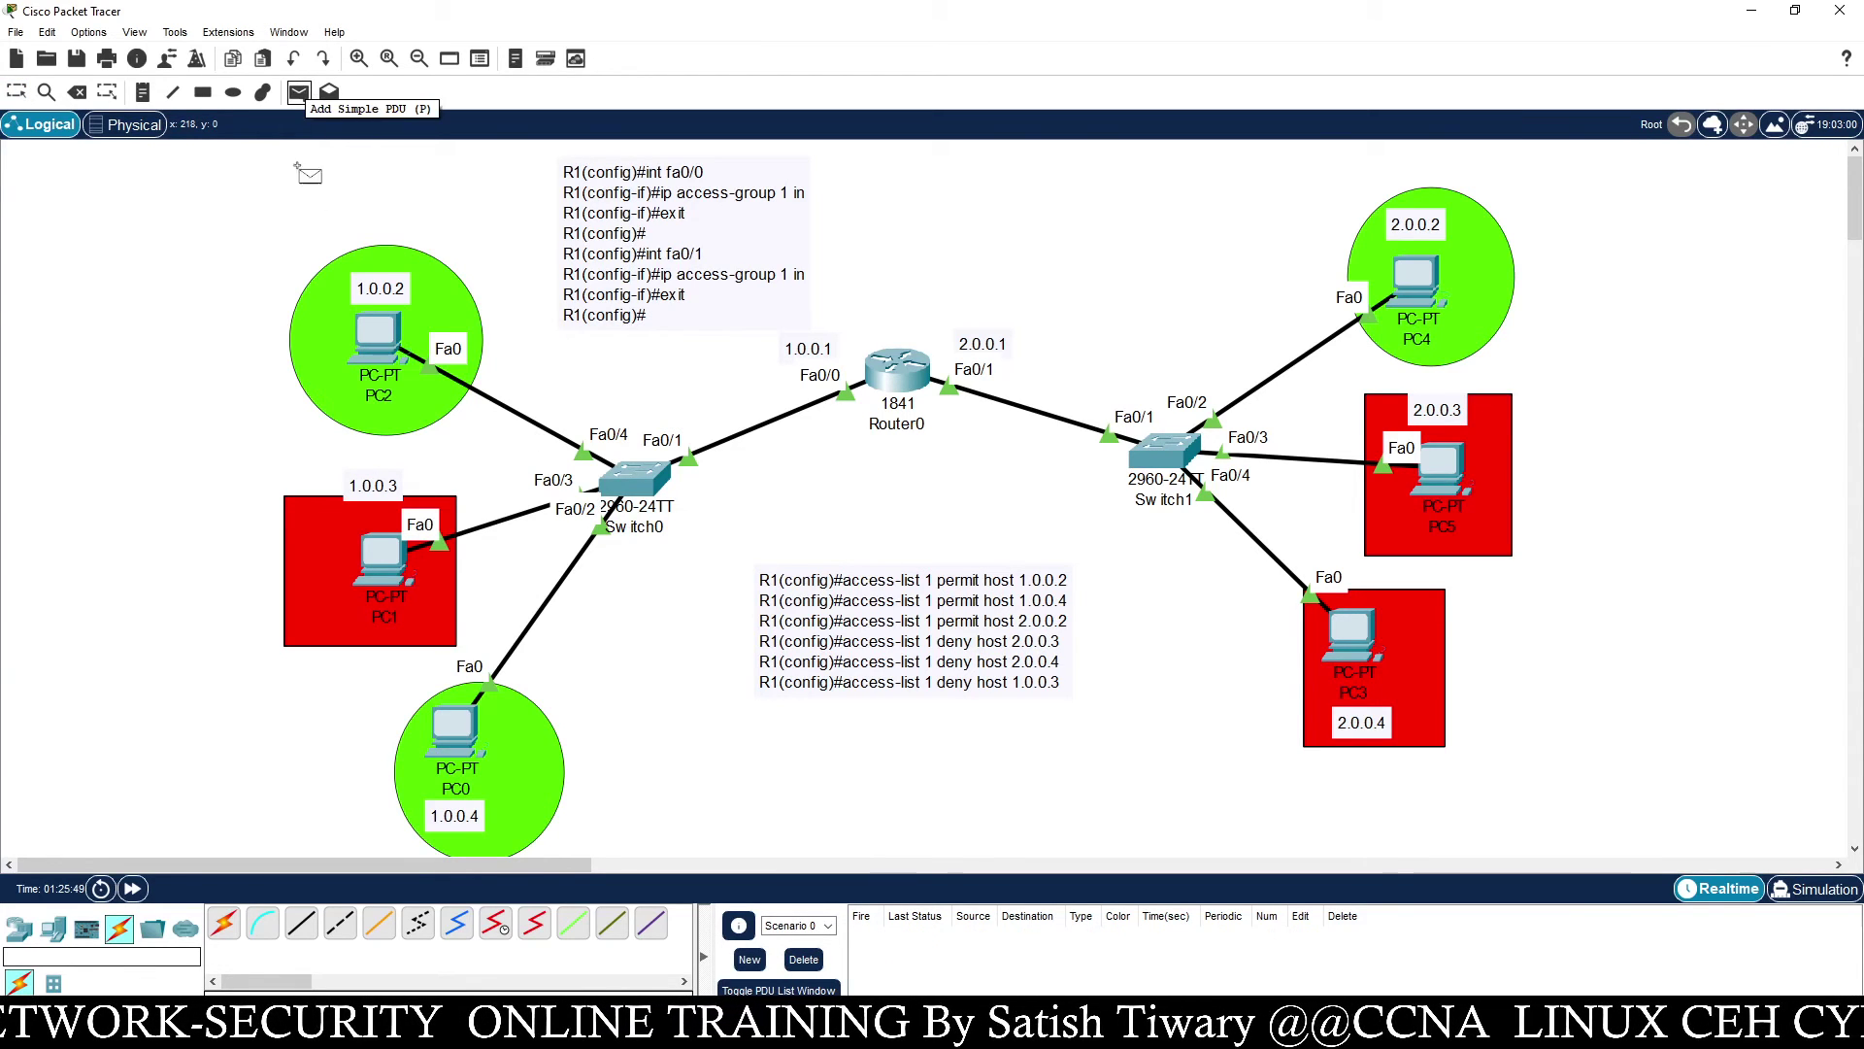
left_click(379, 333)
left_click(1417, 279)
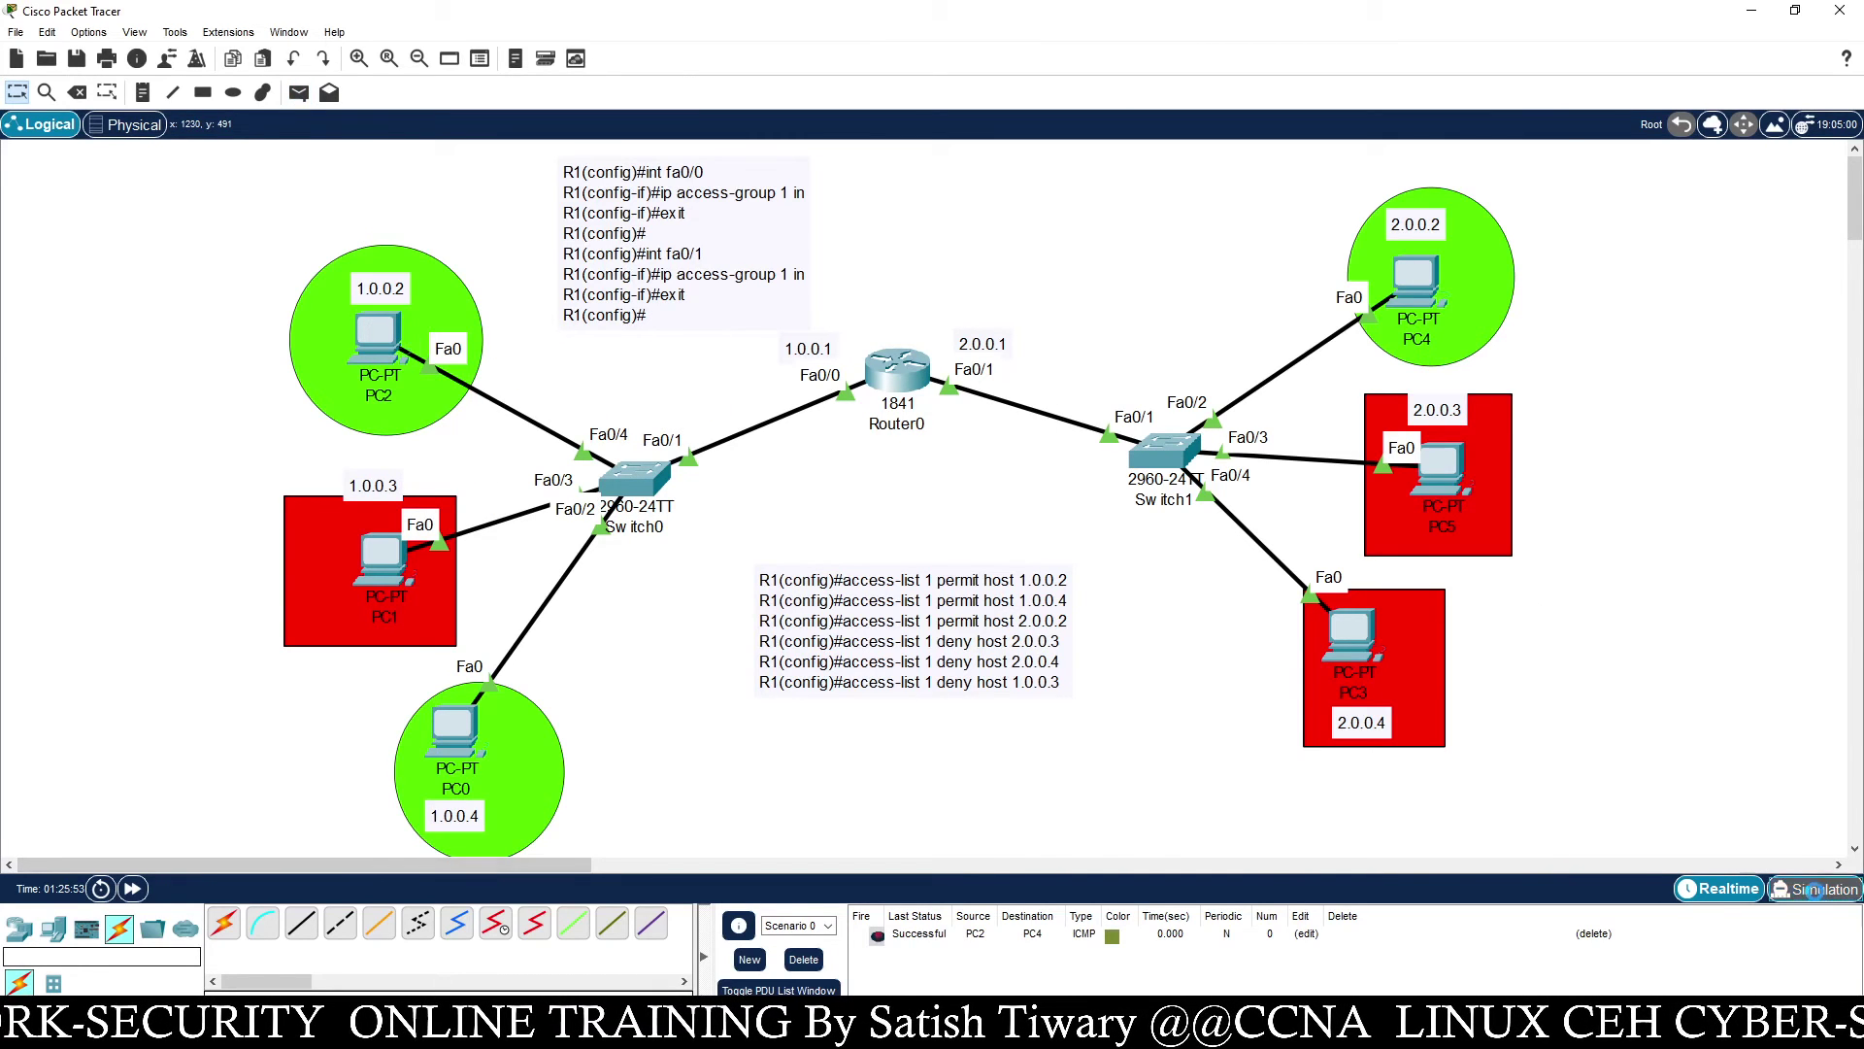
left_click(1812, 886)
left_click(1732, 668)
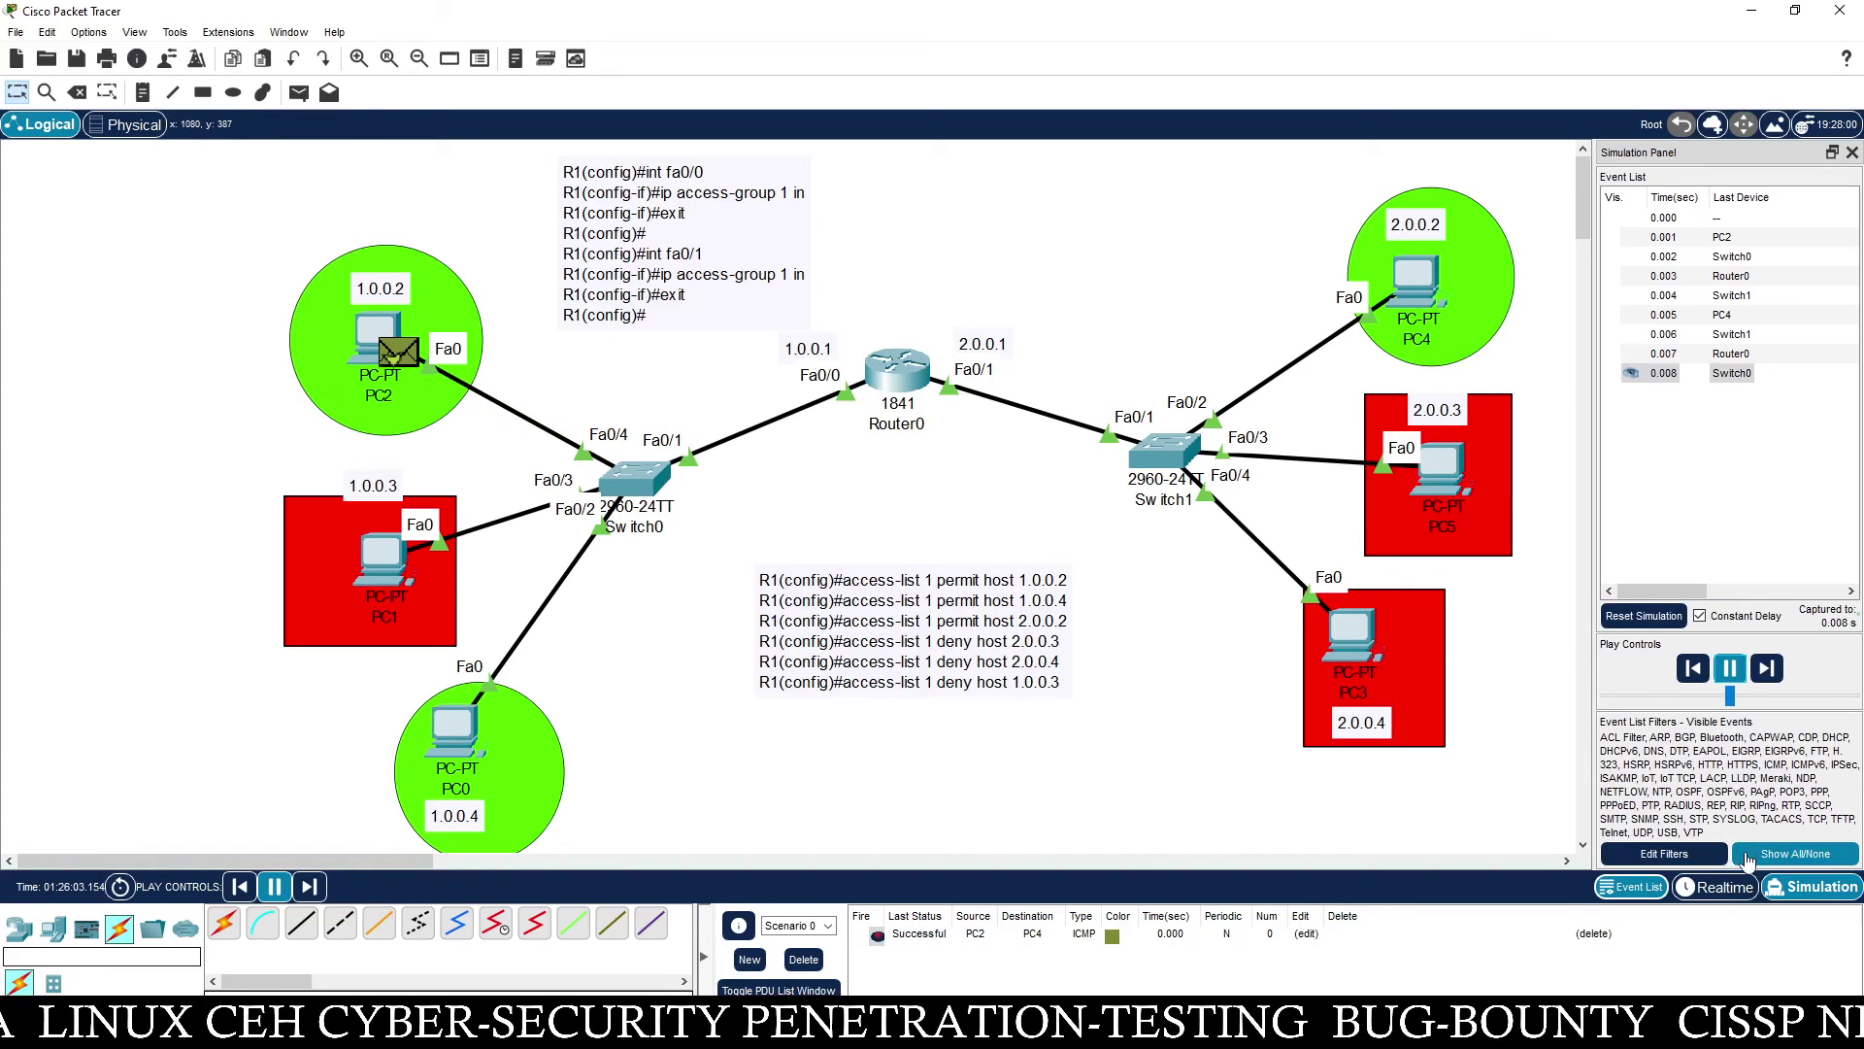
left_click(1706, 888)
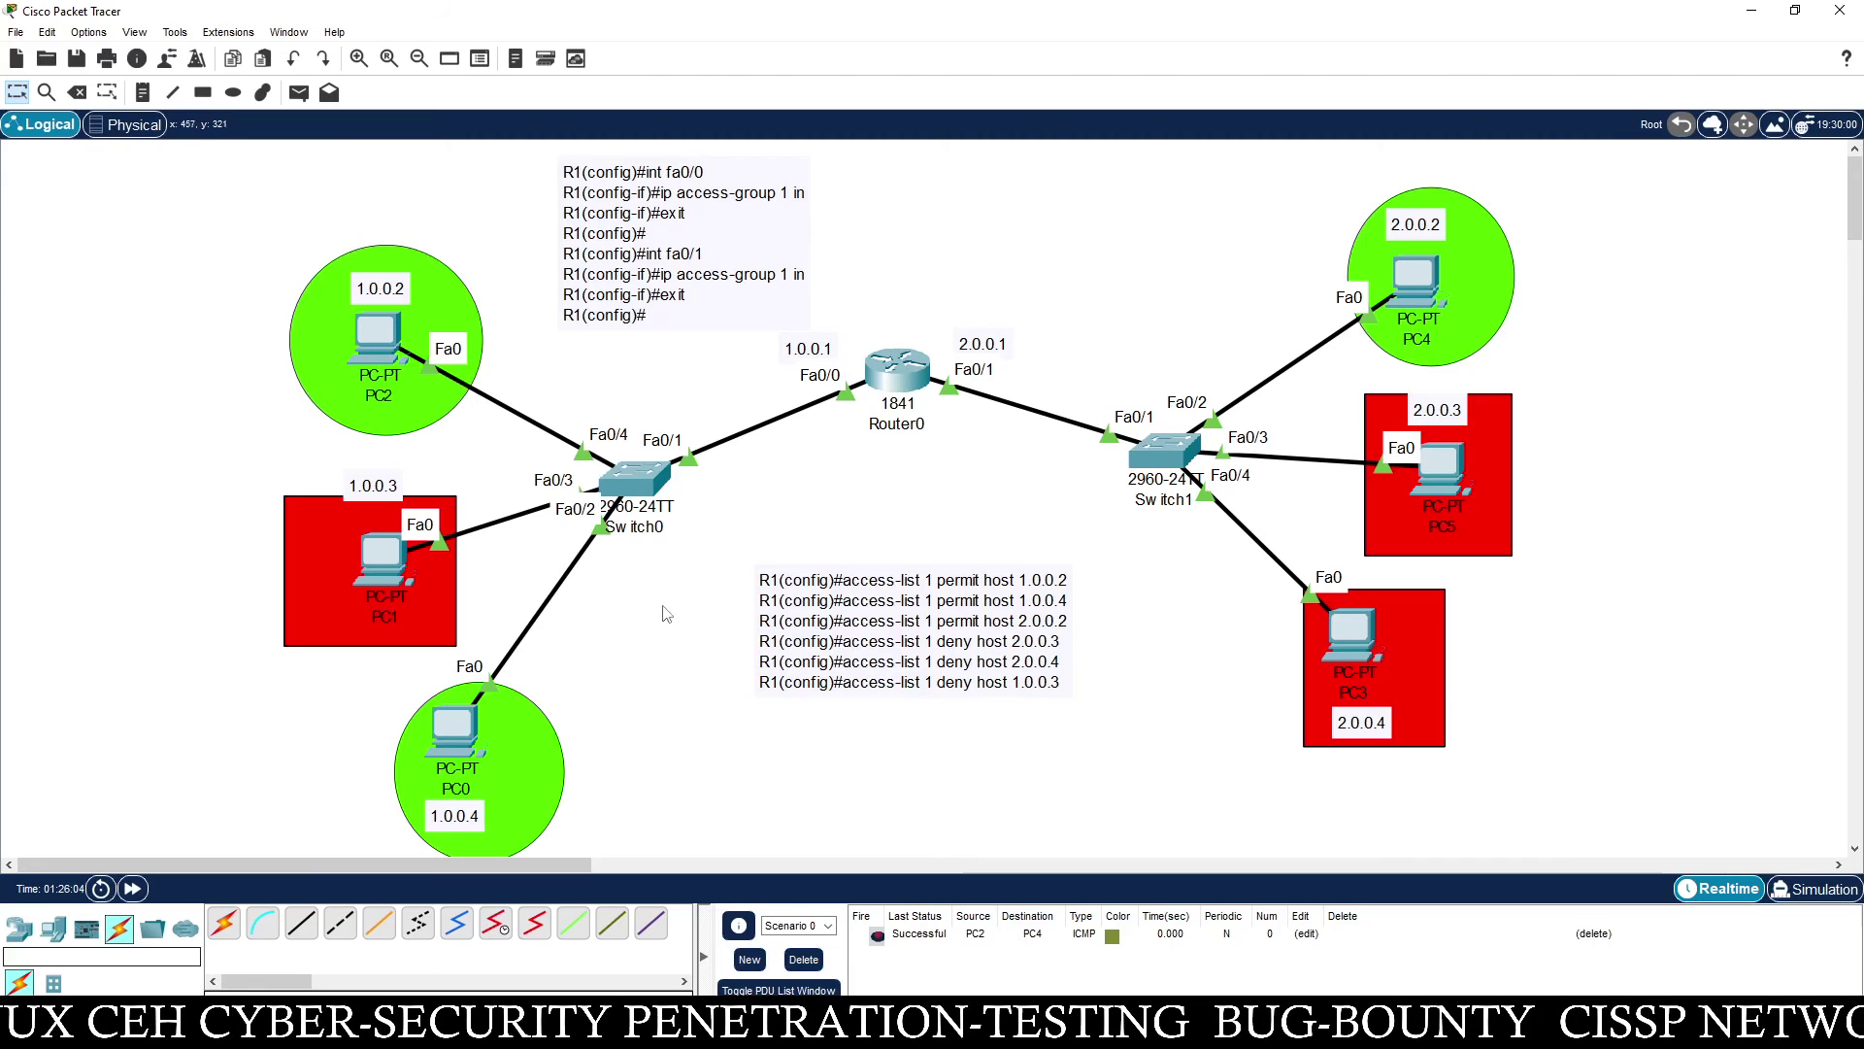
Replace the existing PDU scenario with a simple PDU from PC2 to PC5, run it in simulation mode, and return to realtime
left_click(804, 960)
left_click(299, 92)
left_click(381, 338)
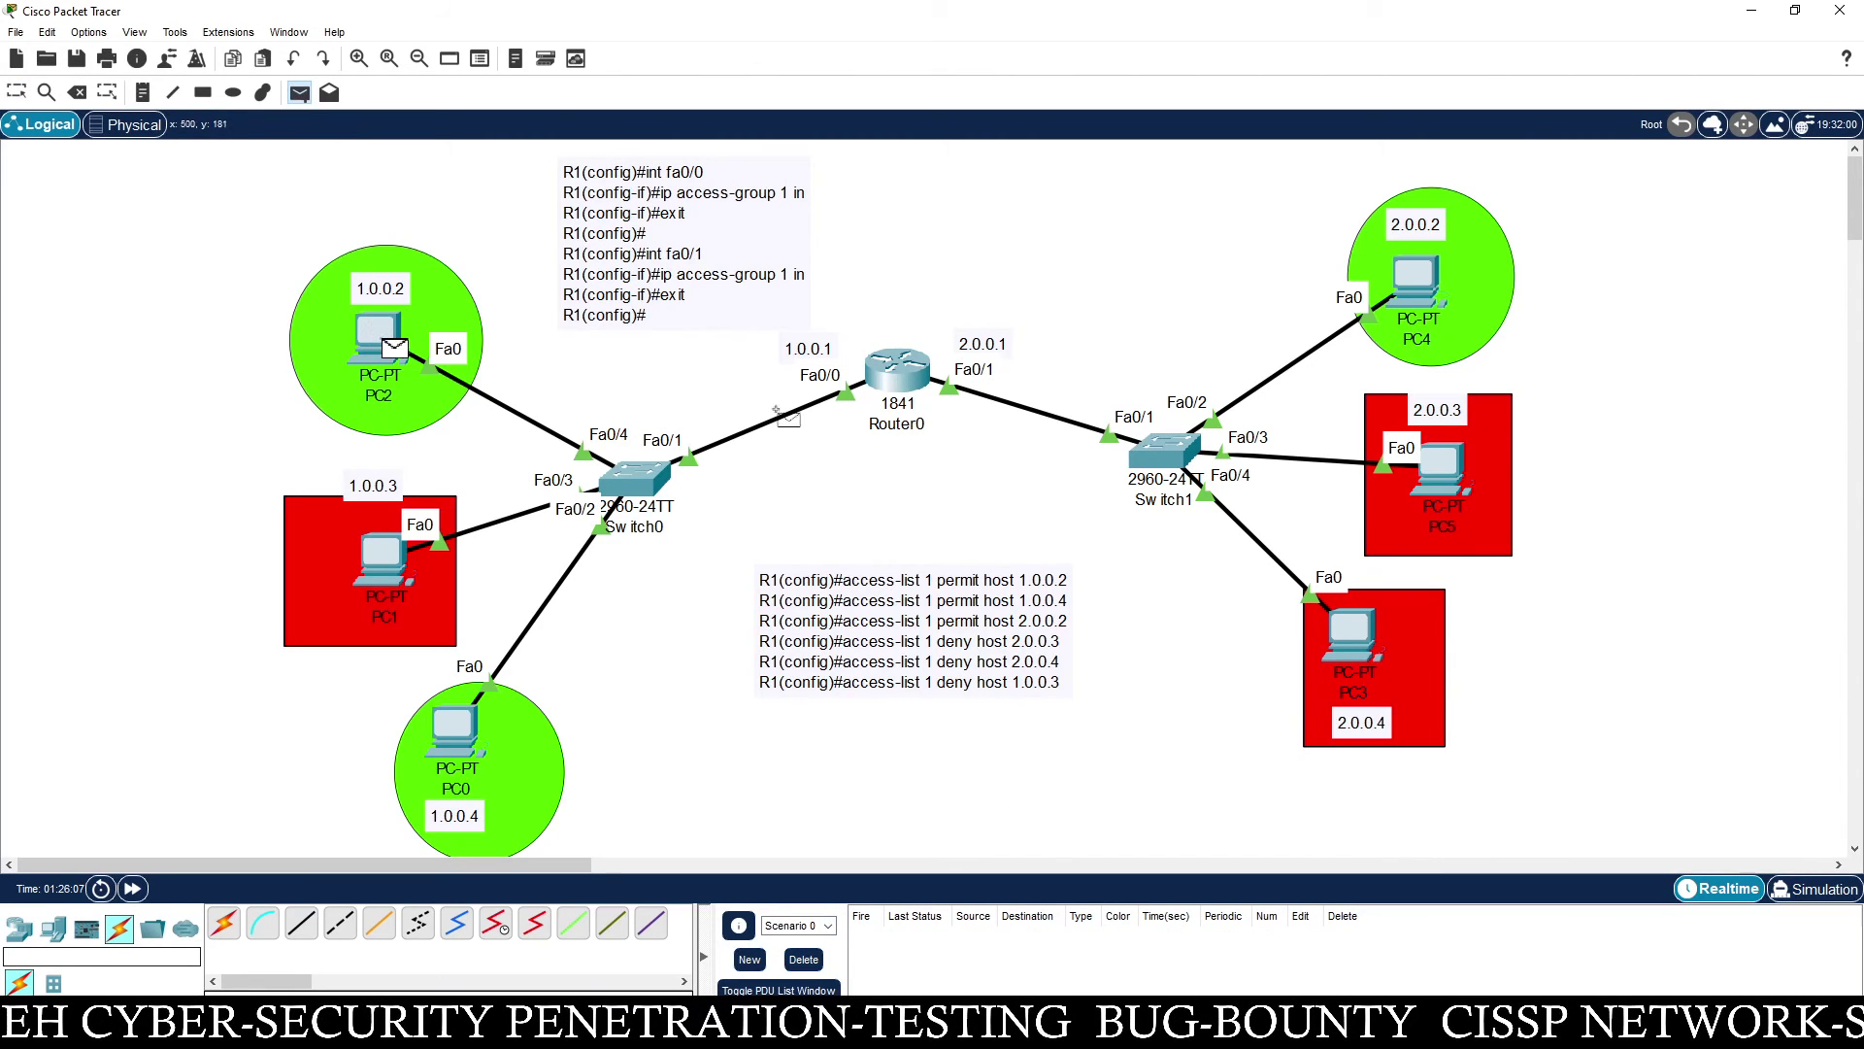
left_click(1444, 464)
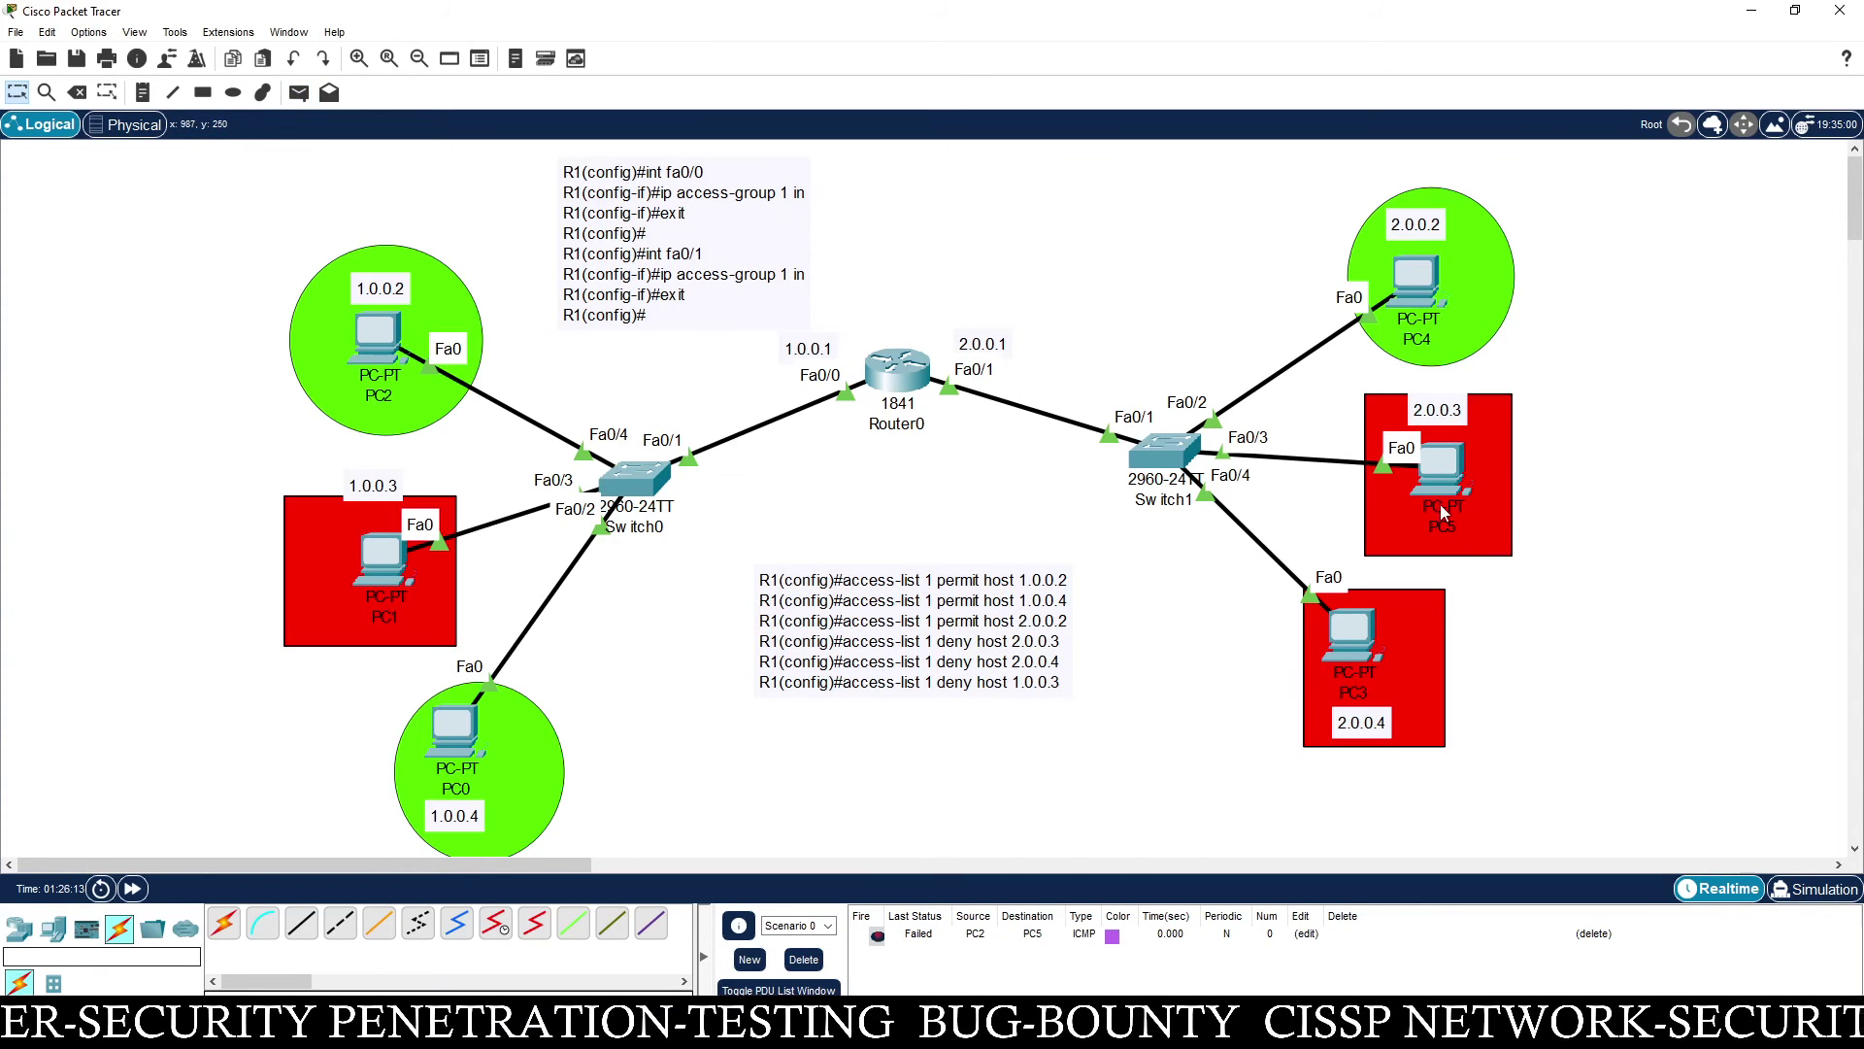
left_click(1819, 895)
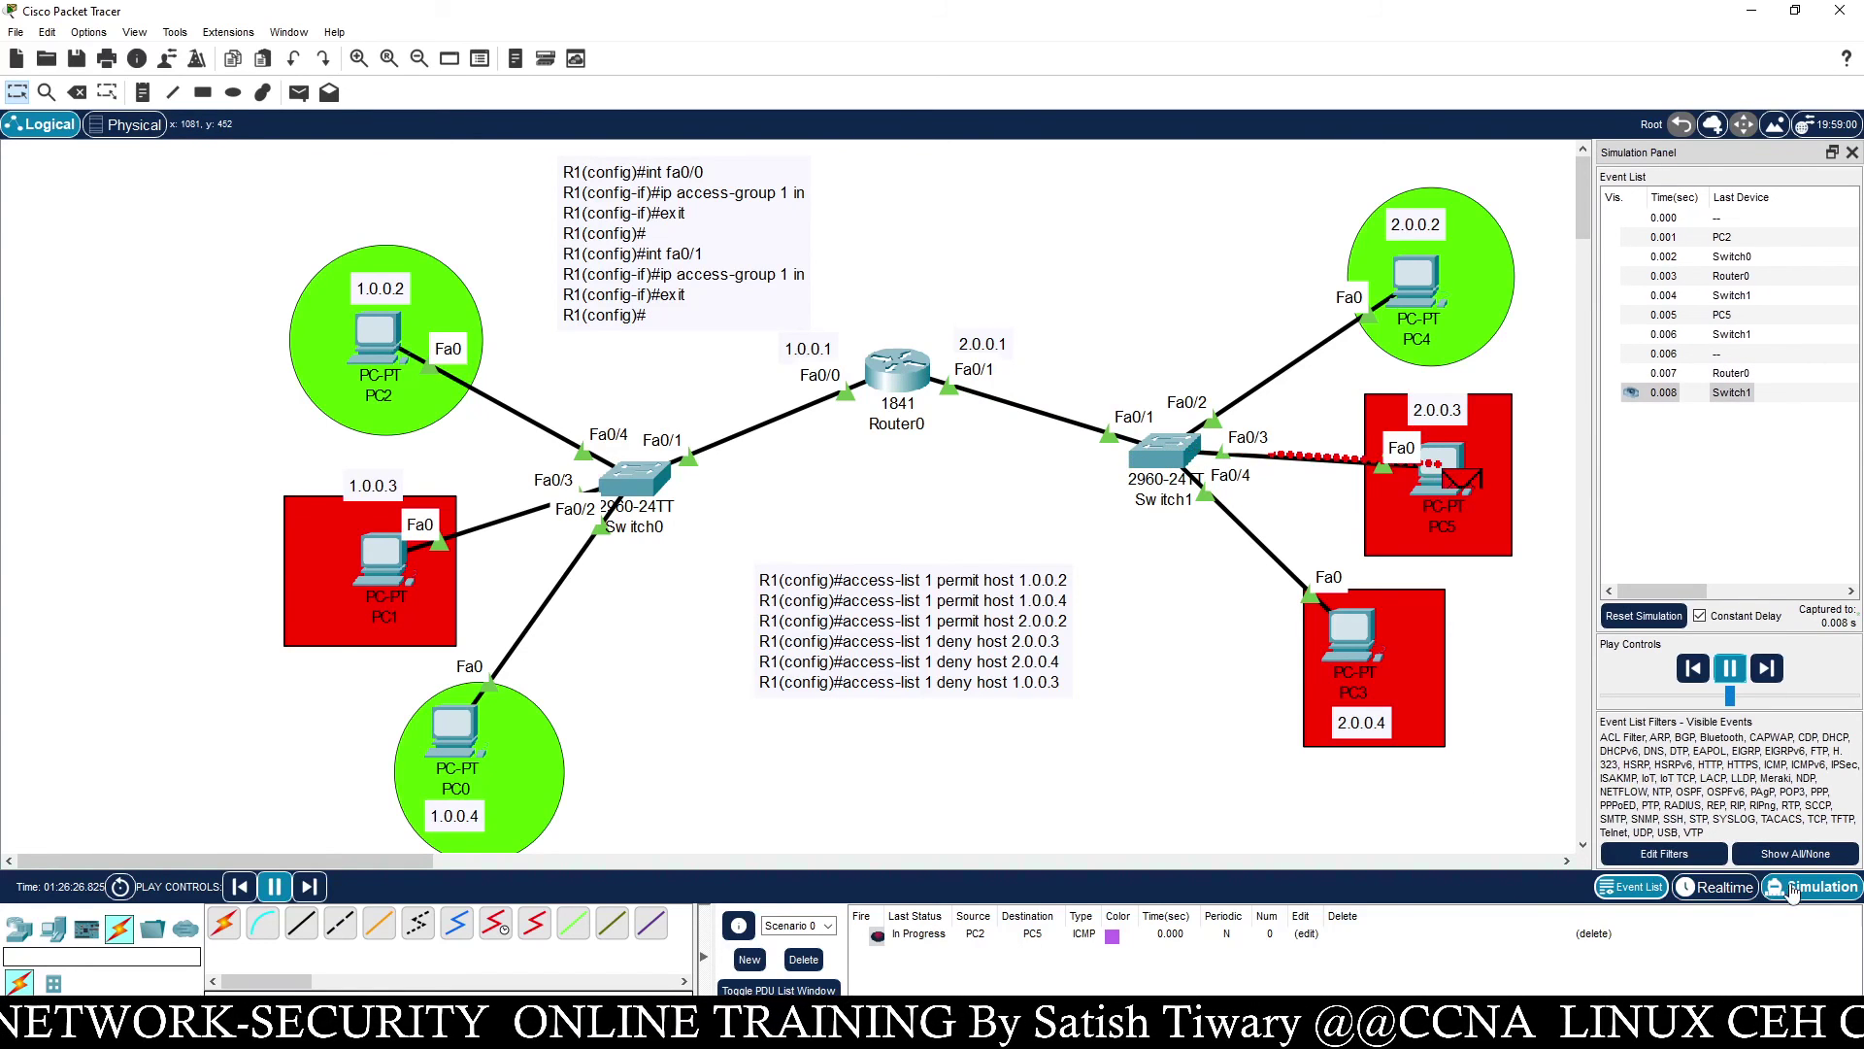
left_click(1720, 888)
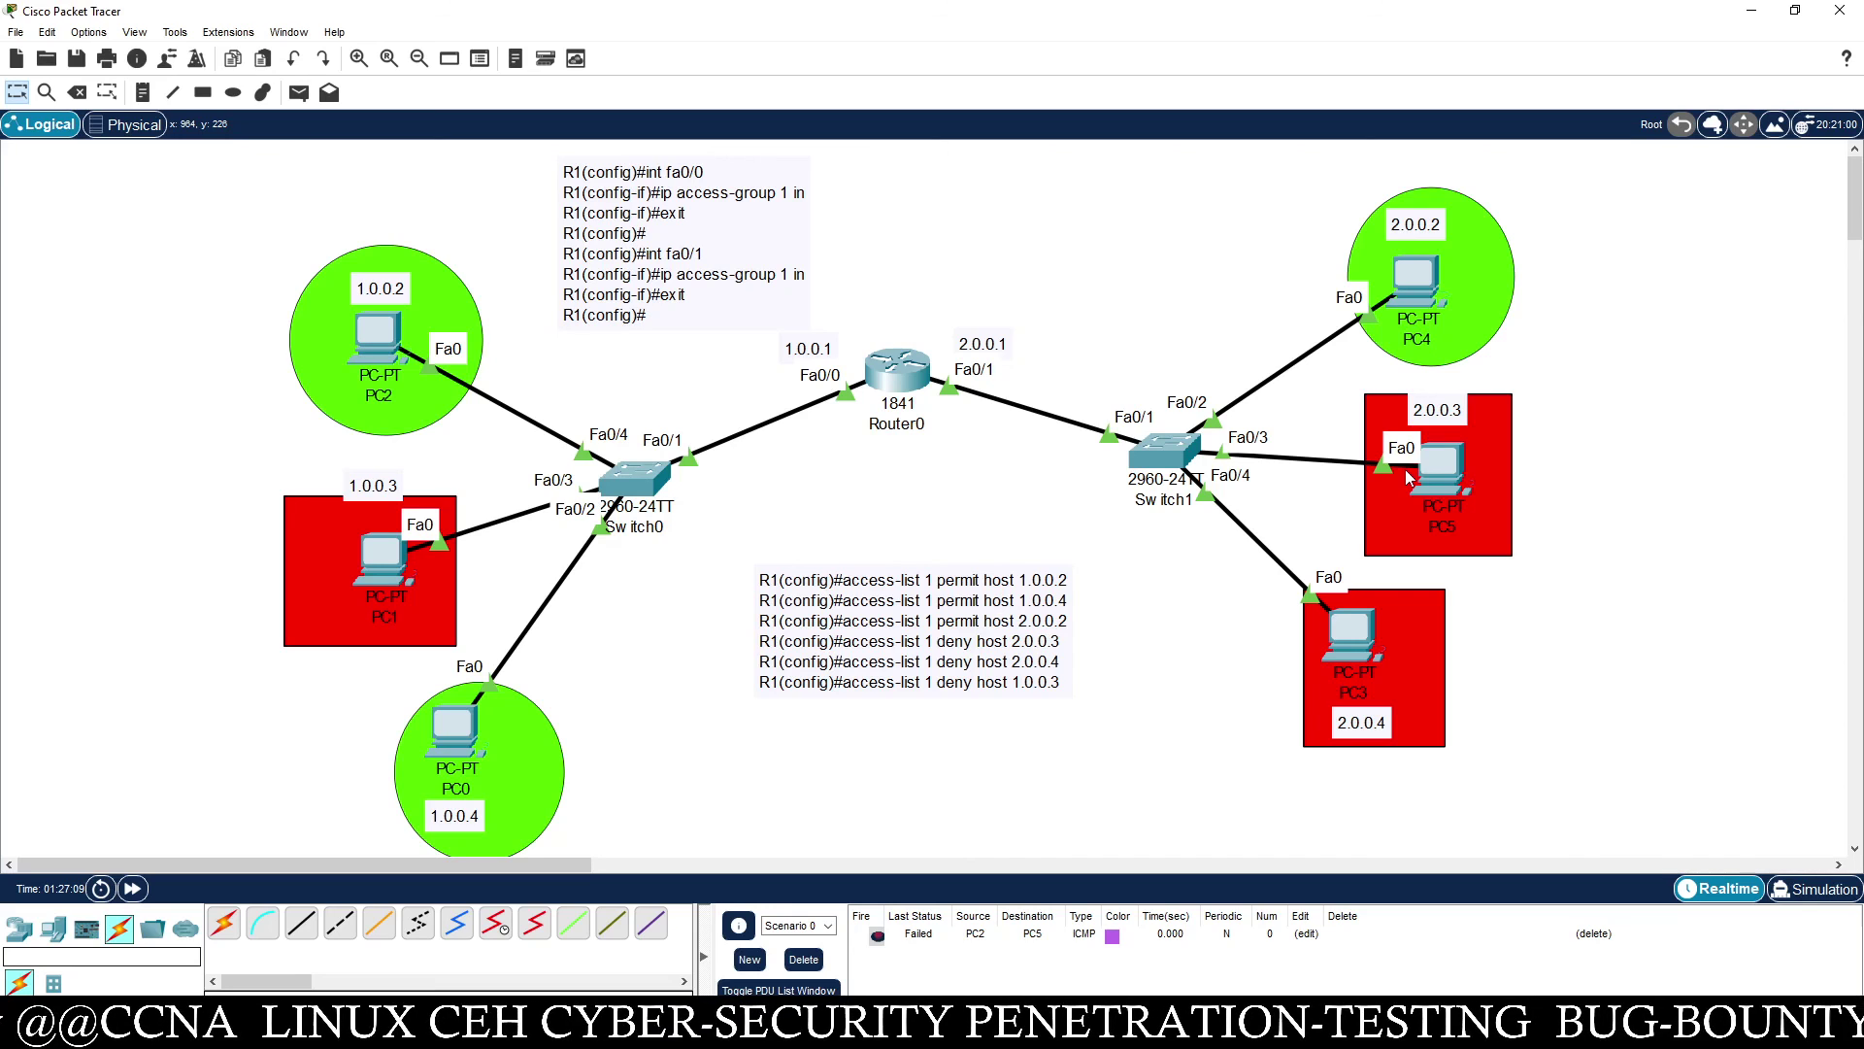
Lower Router0 with its 1.0.0.1 and 2.0.0.1 labels between the switches, and move the access-group note directly above the router
left_click_drag(911, 442, 901, 507)
left_click_drag(808, 349, 808, 392)
left_click_drag(998, 346, 968, 389)
left_click_drag(768, 282, 983, 281)
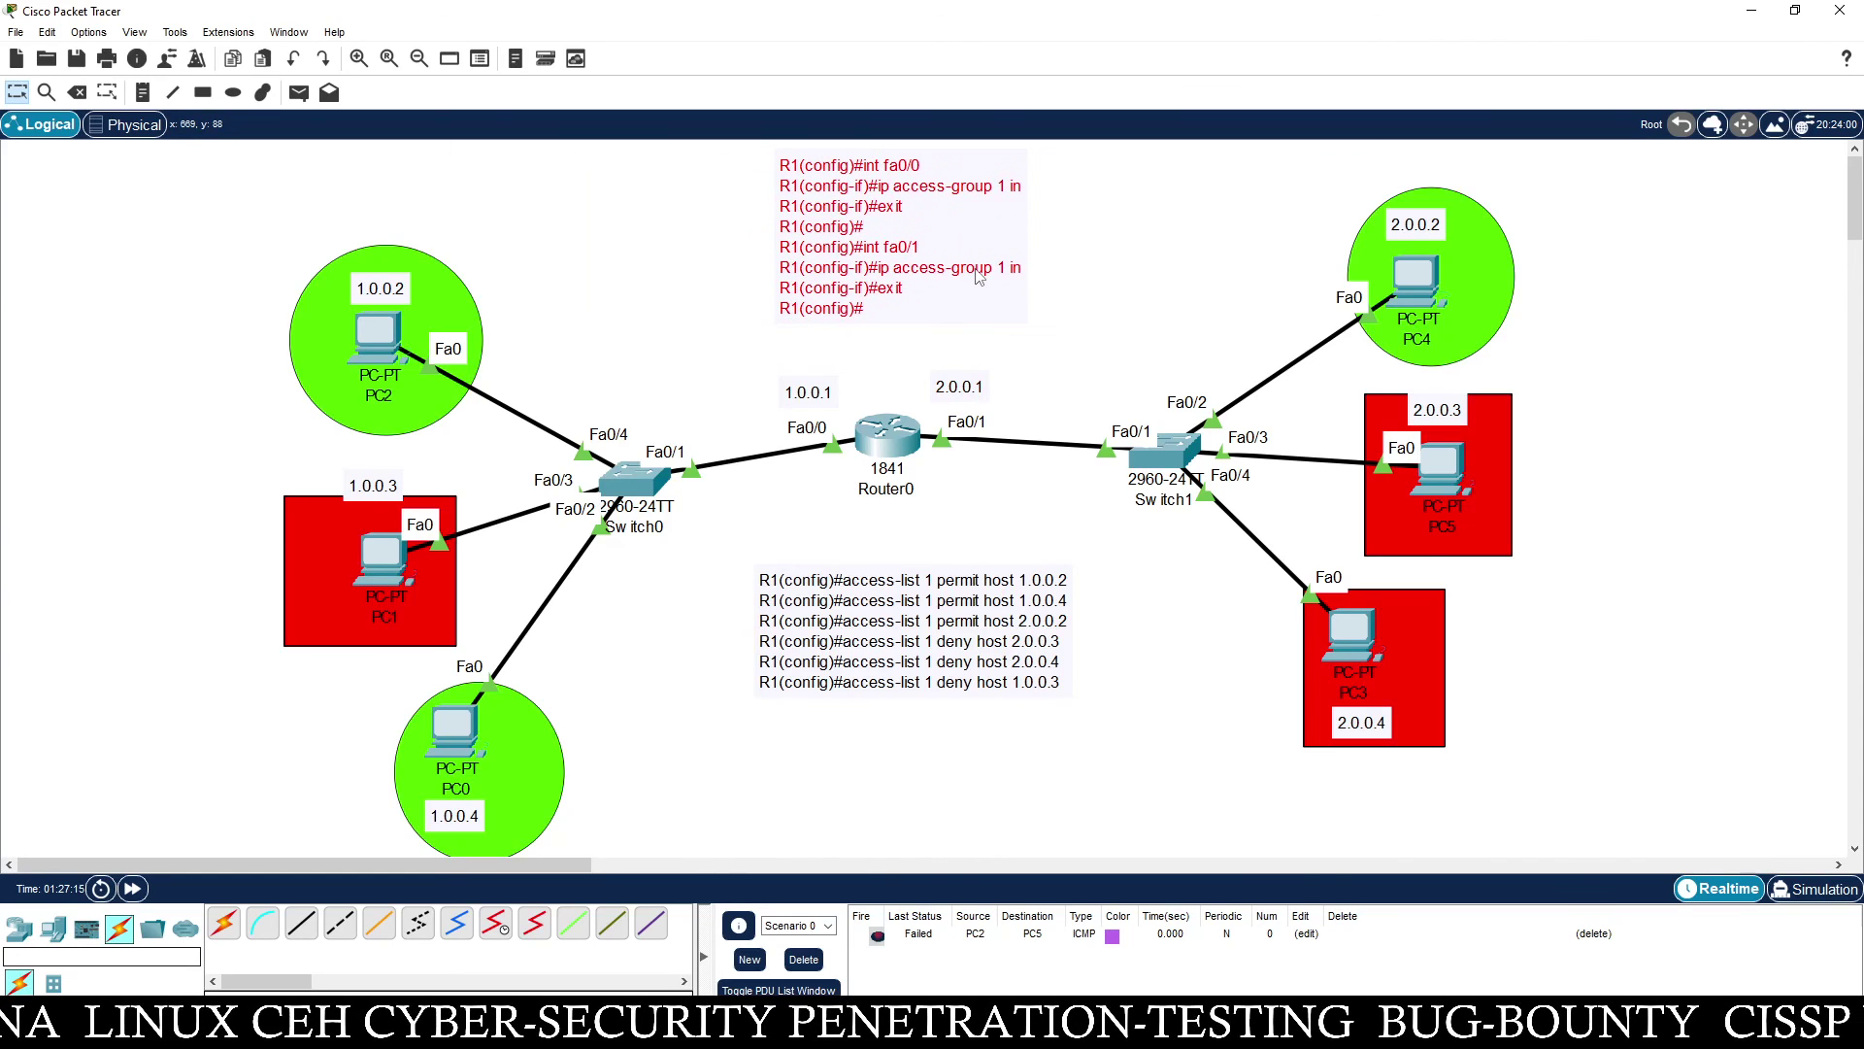
left_click(1138, 294)
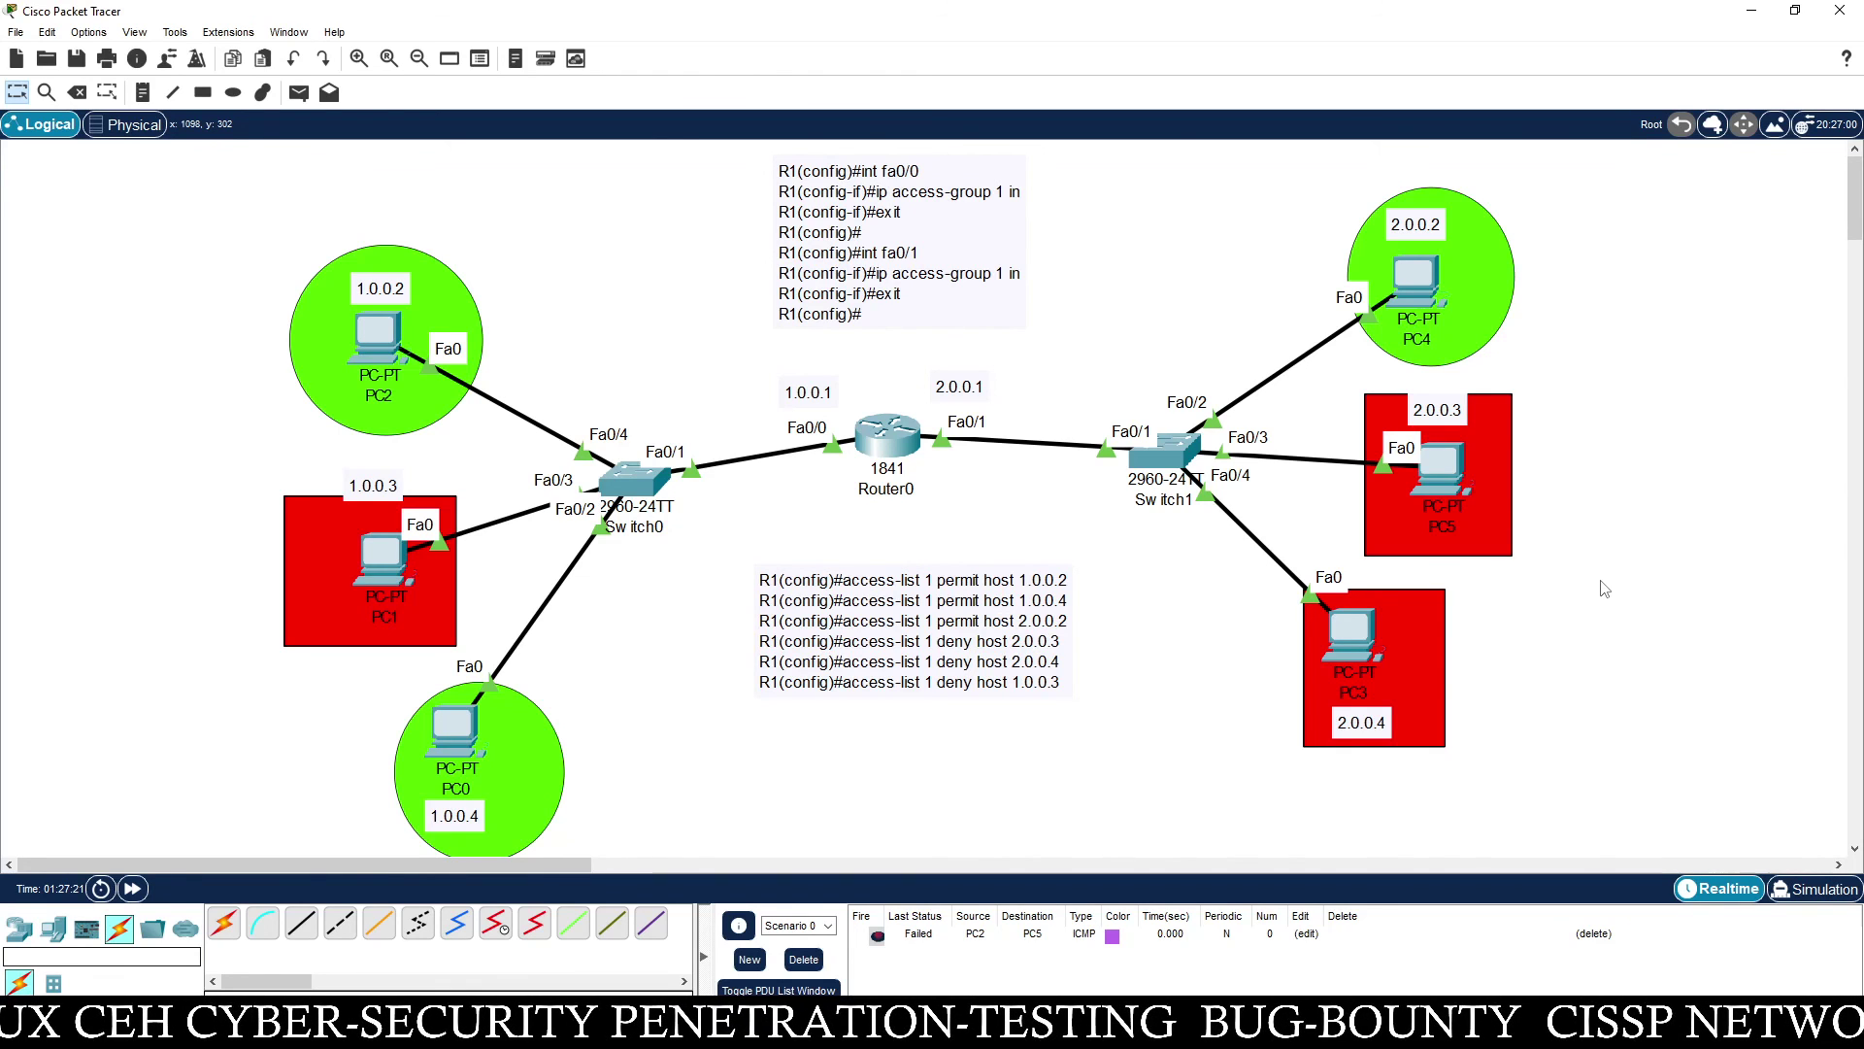
mouse_move(779, 1031)
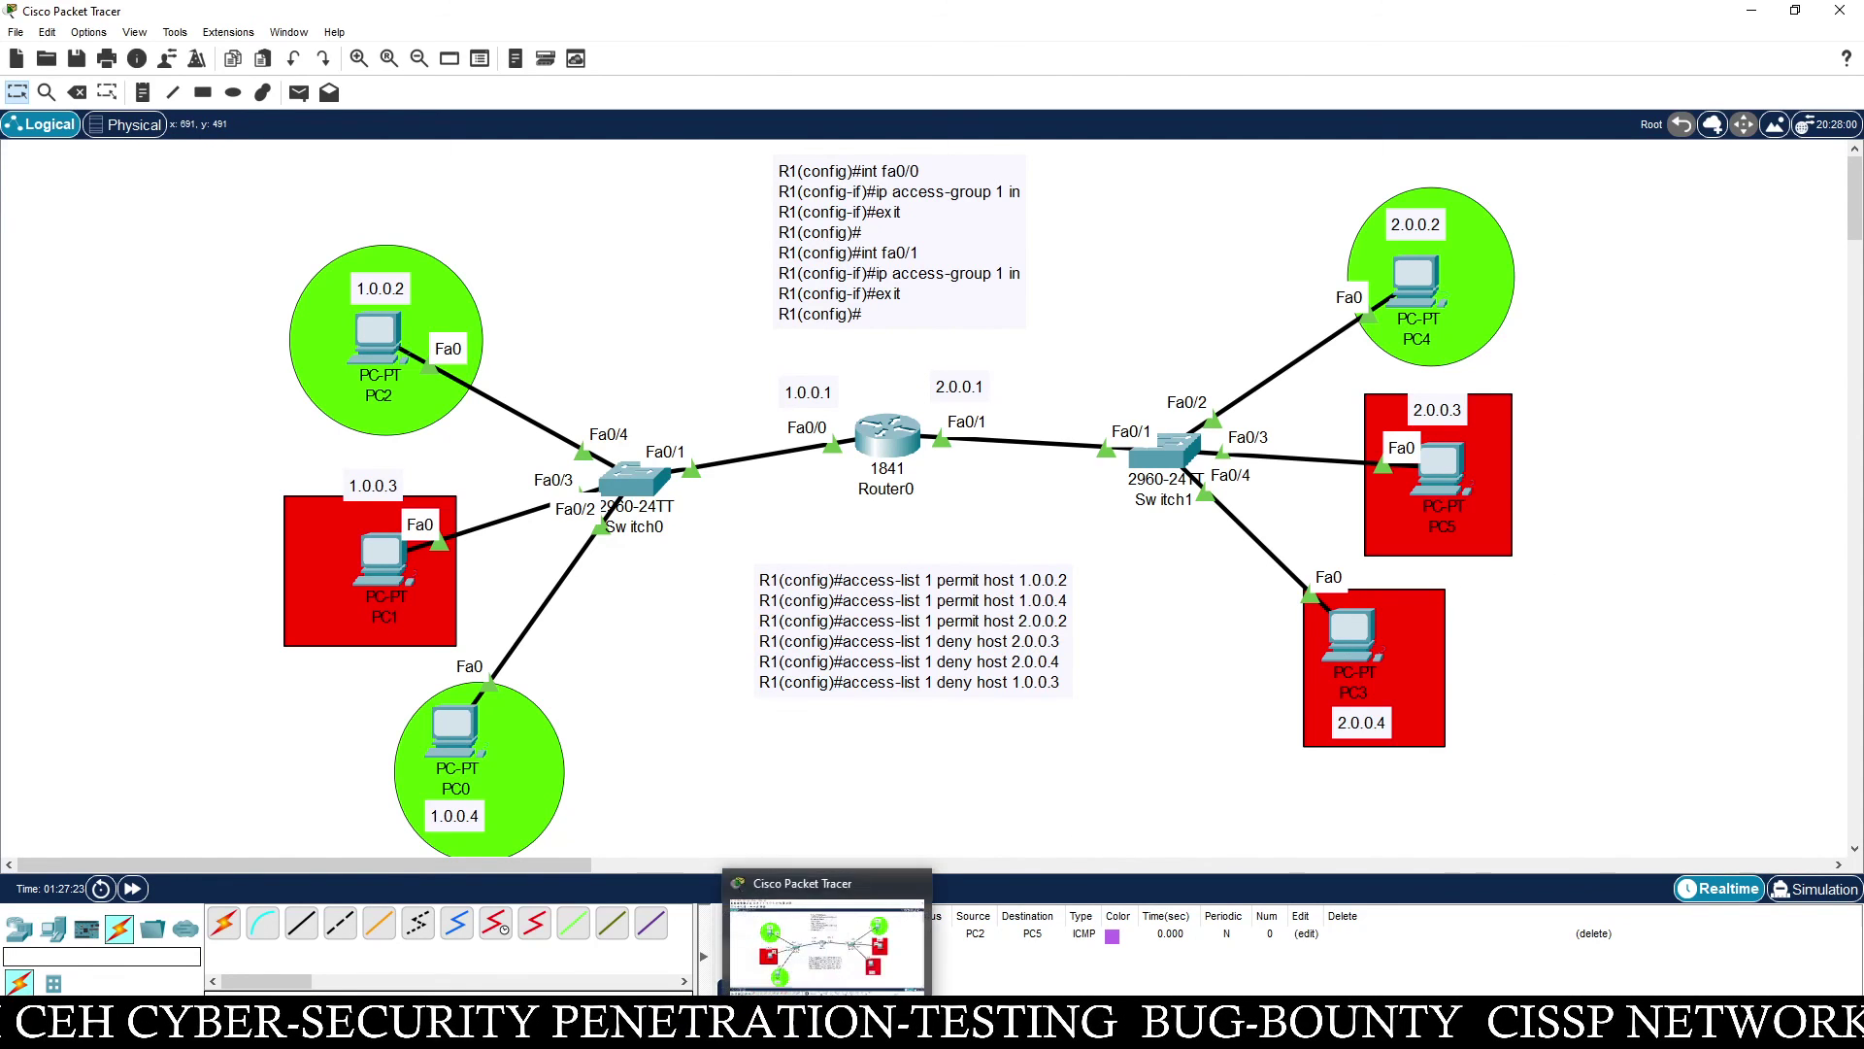